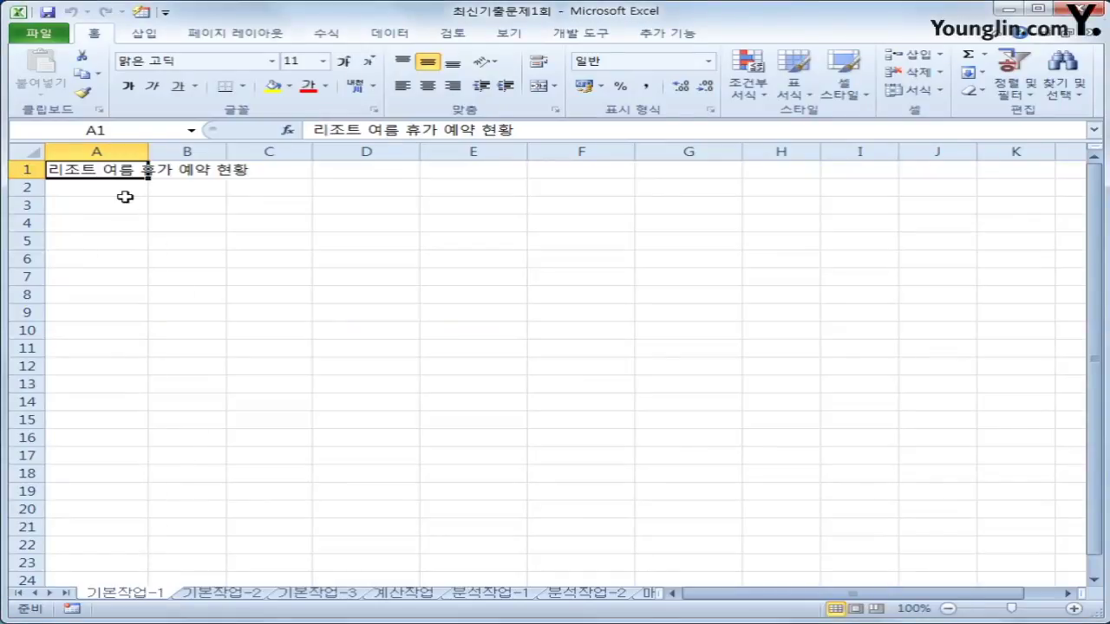
Merge and center the title across A1:G1 on the 기본작업-2 sheet.
left_click(213, 598)
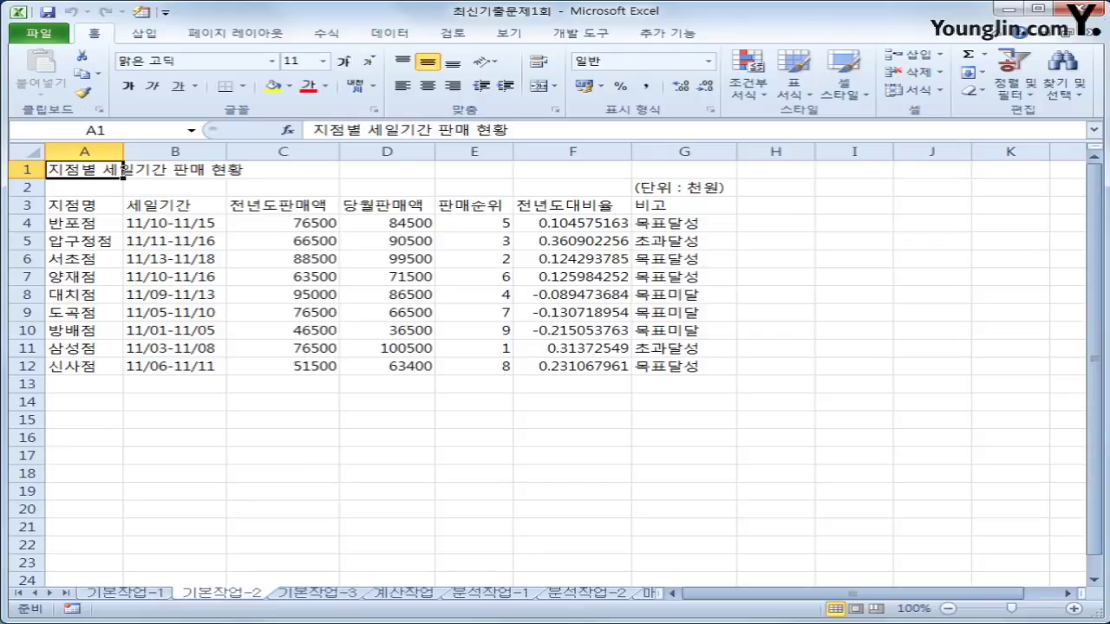
left_click_drag(98, 170, 657, 174)
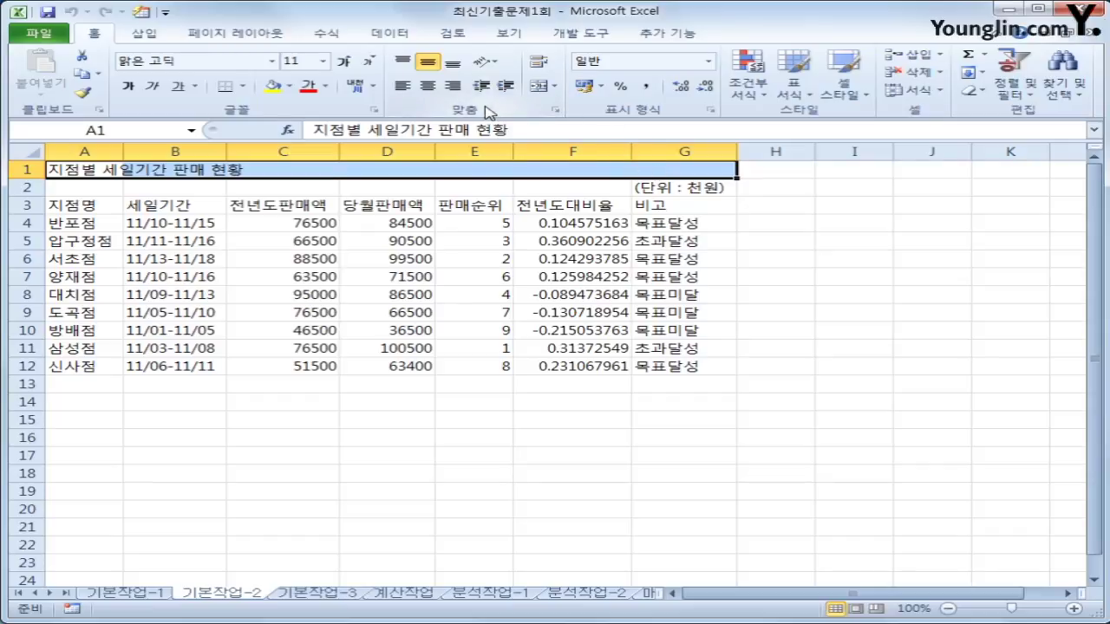
left_click(538, 90)
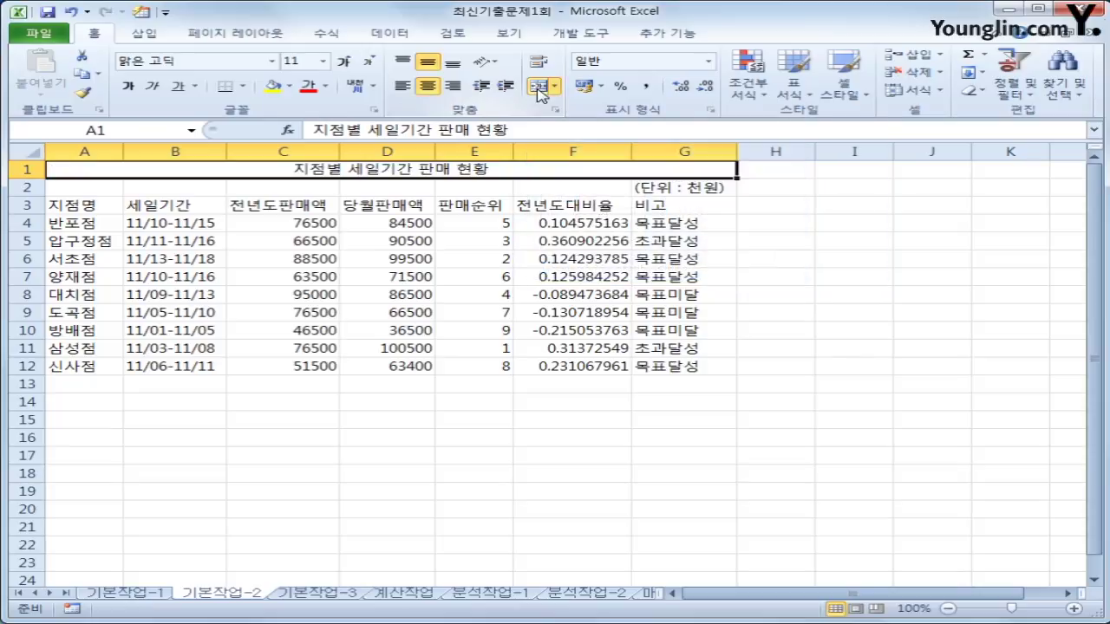
Format the title in row 1 with the 굴림체 font, size 18, bold.
left_click(272, 62)
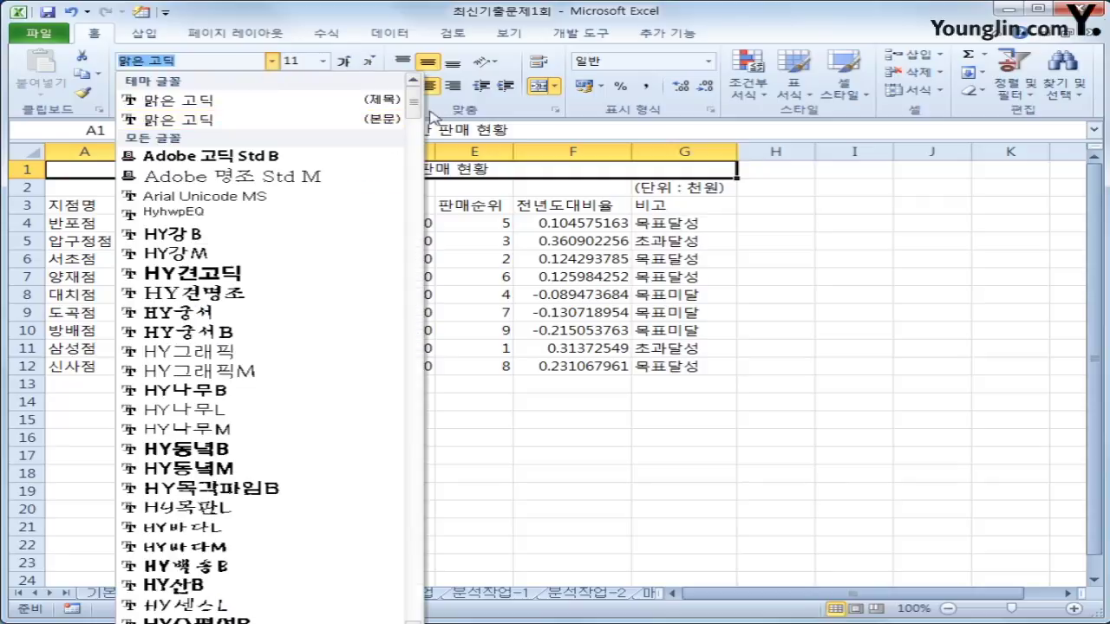
left_click_drag(414, 106, 414, 143)
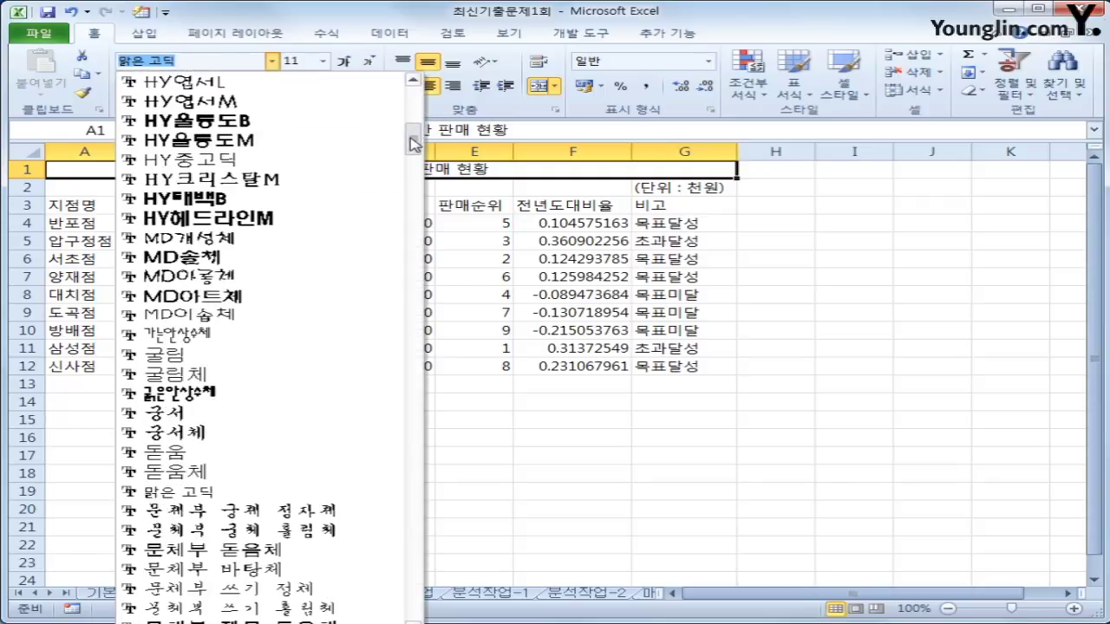
left_click(301, 375)
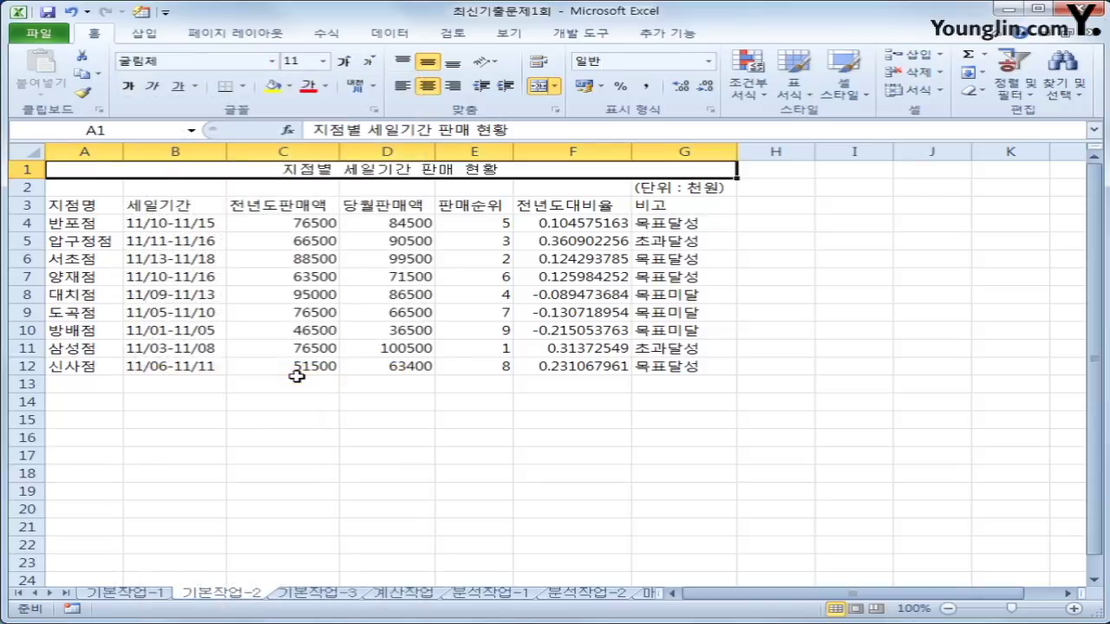
left_click(342, 62)
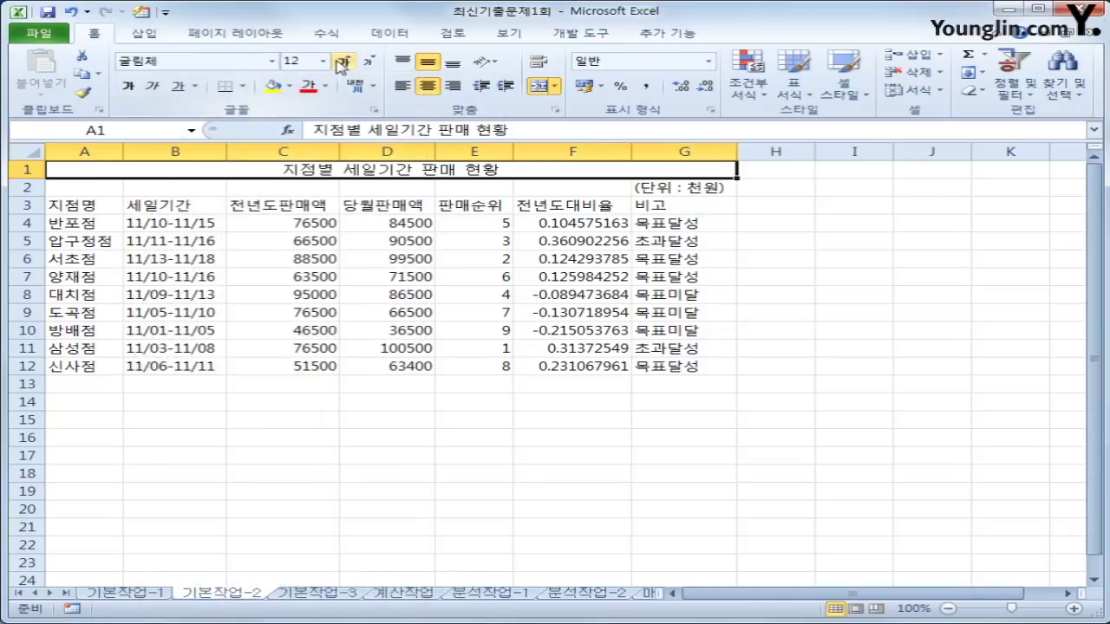
left_click(342, 62)
left_click(343, 62)
left_click(343, 62)
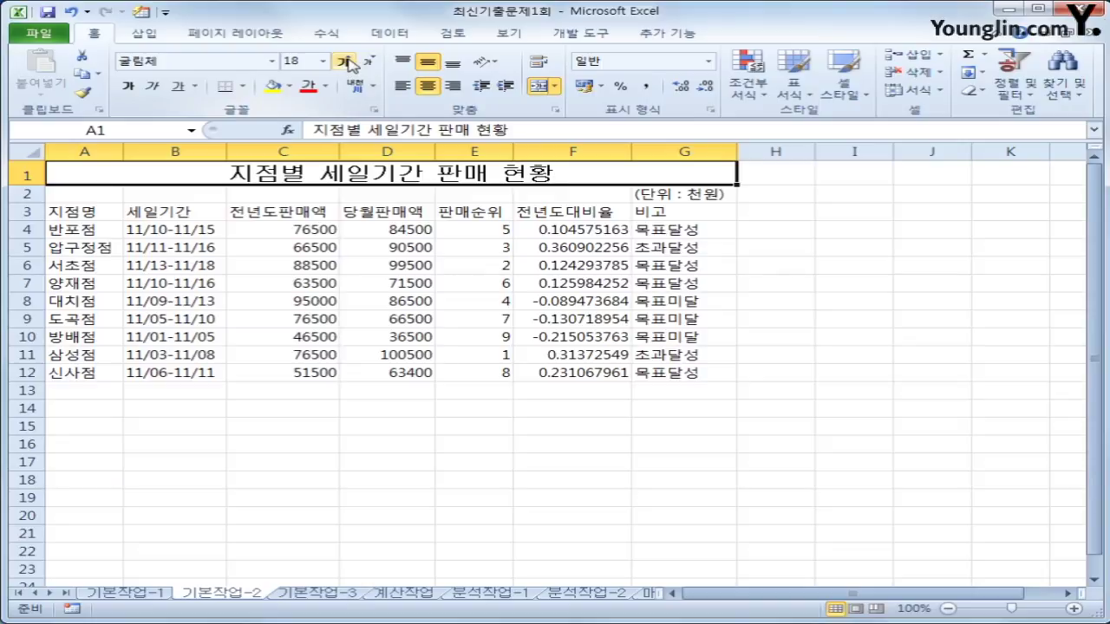
left_click(323, 61)
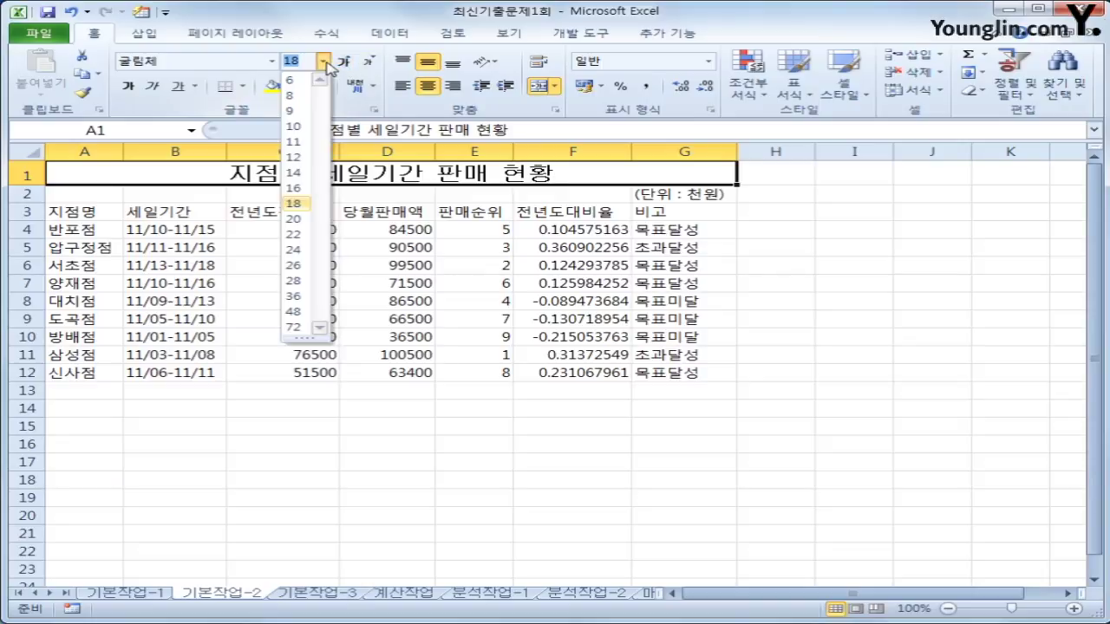
left_click(300, 204)
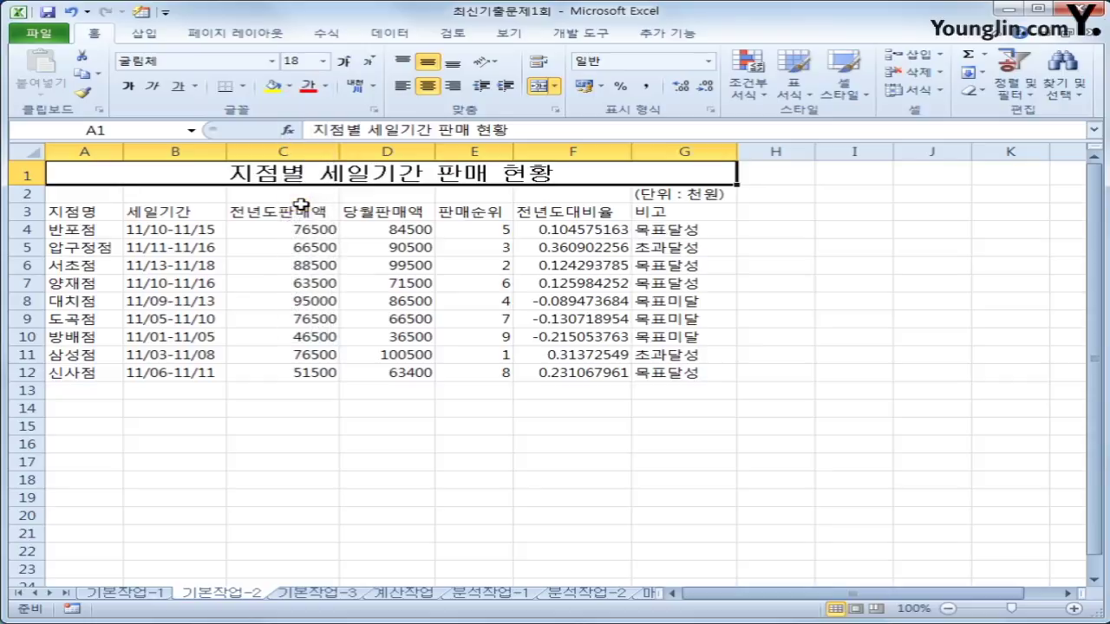
left_click(129, 87)
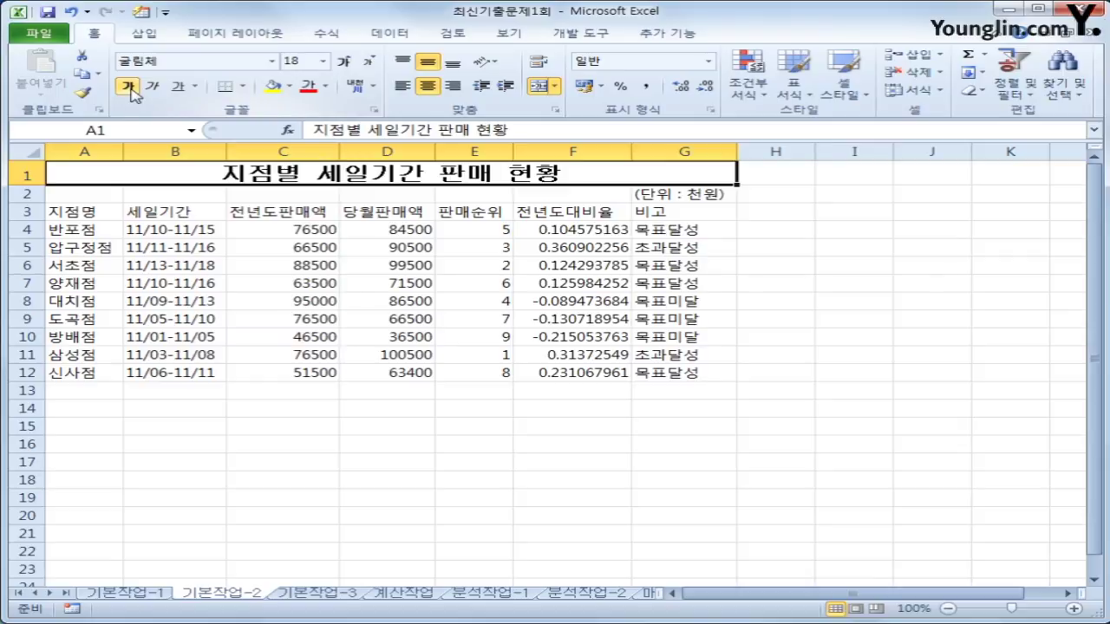
Apply the 강조색1 cell style to the header cells A3:G3 and center them horizontally.
left_click_drag(72, 213, 684, 223)
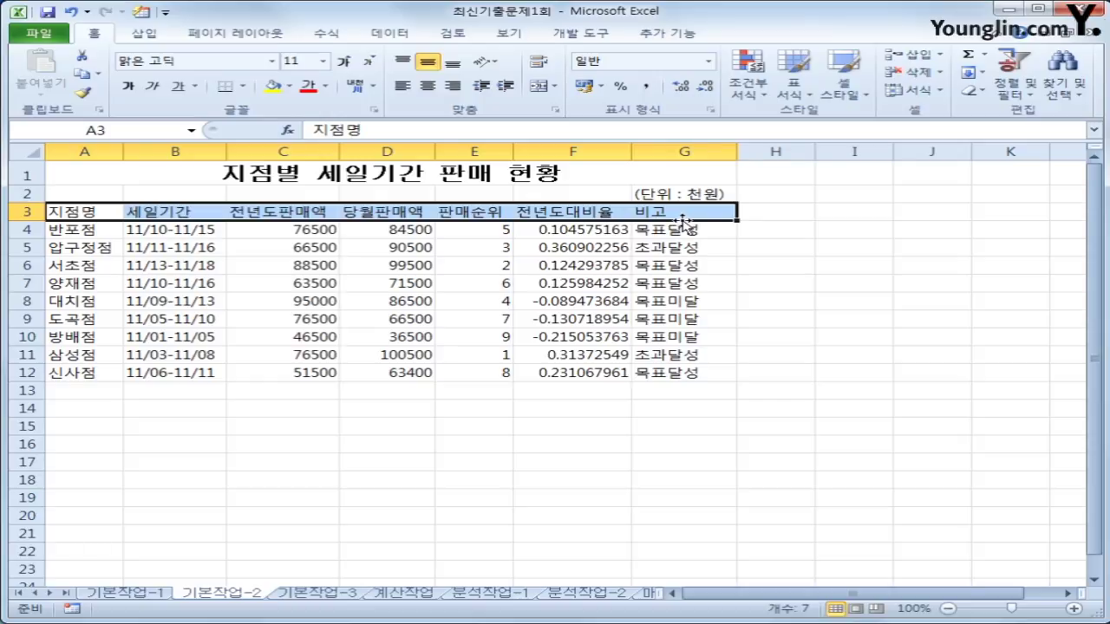
left_click(843, 91)
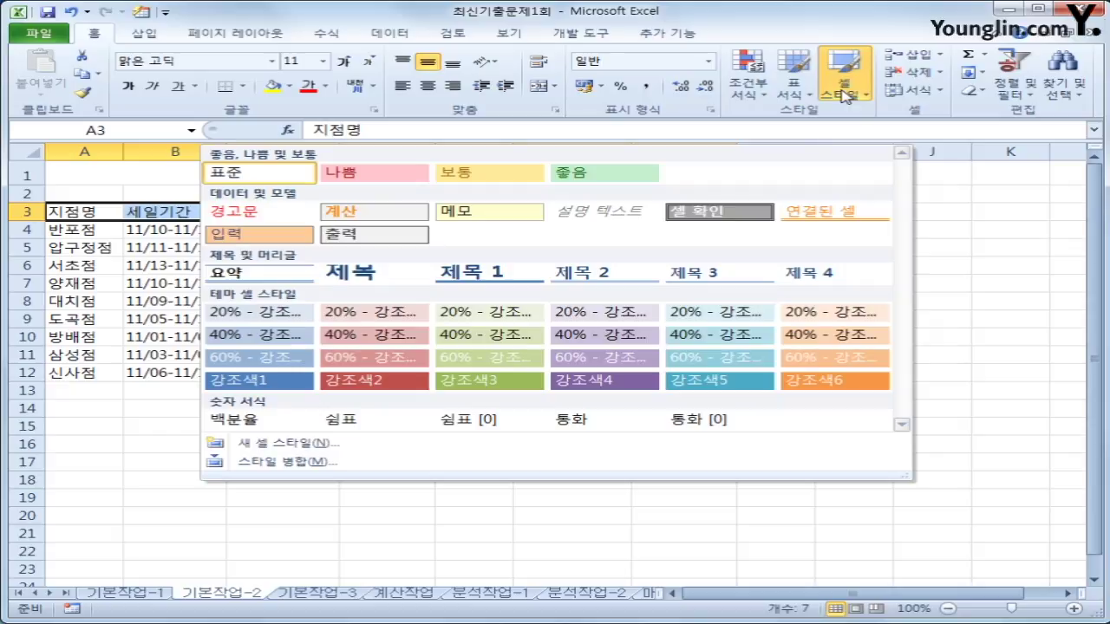
left_click(283, 388)
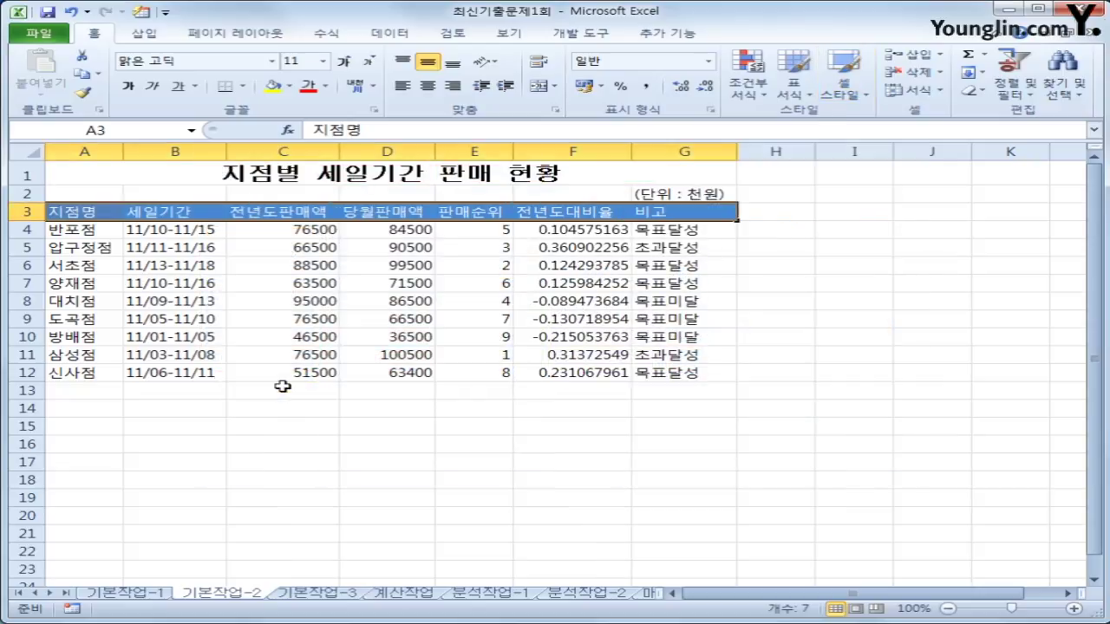
left_click(431, 88)
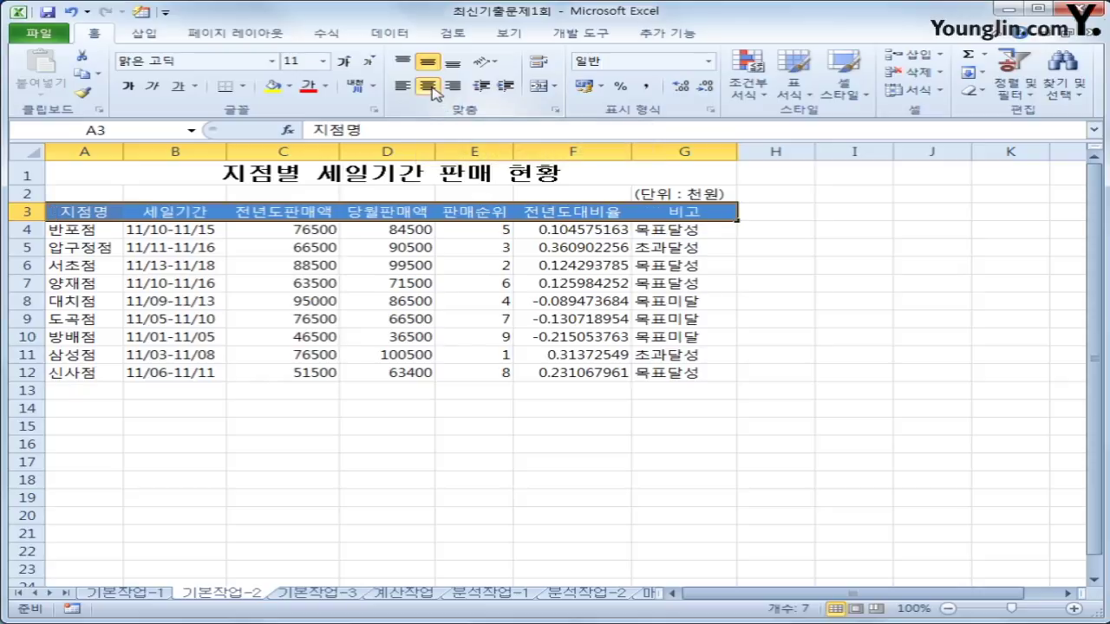
Apply the comma style to C4:C12 and the percent style to F4:F12.
left_click_drag(305, 230, 305, 374)
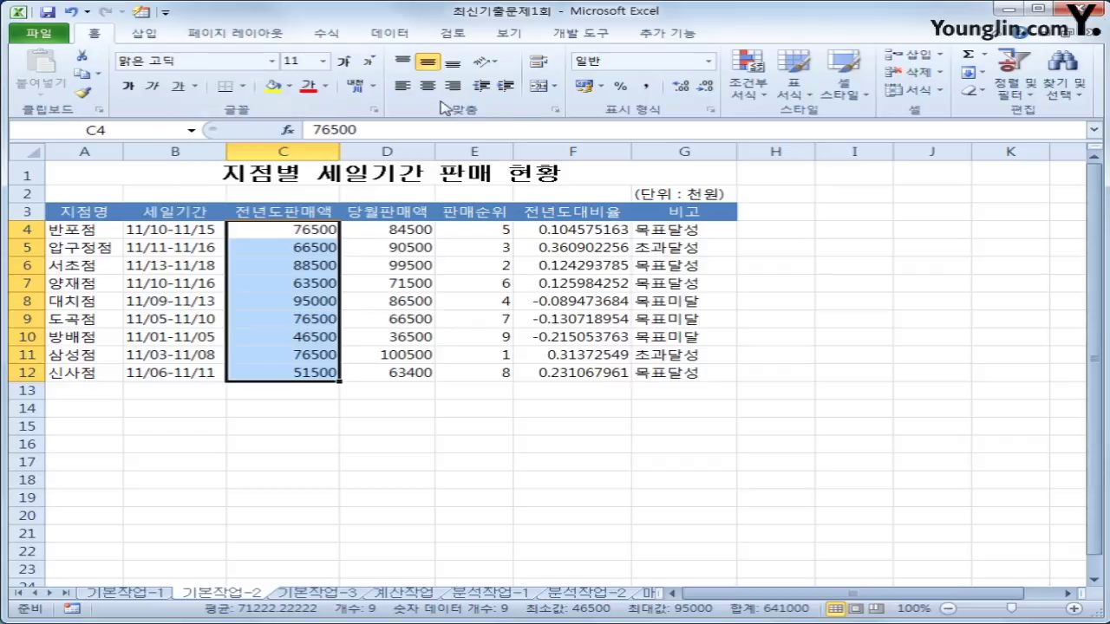
left_click(645, 88)
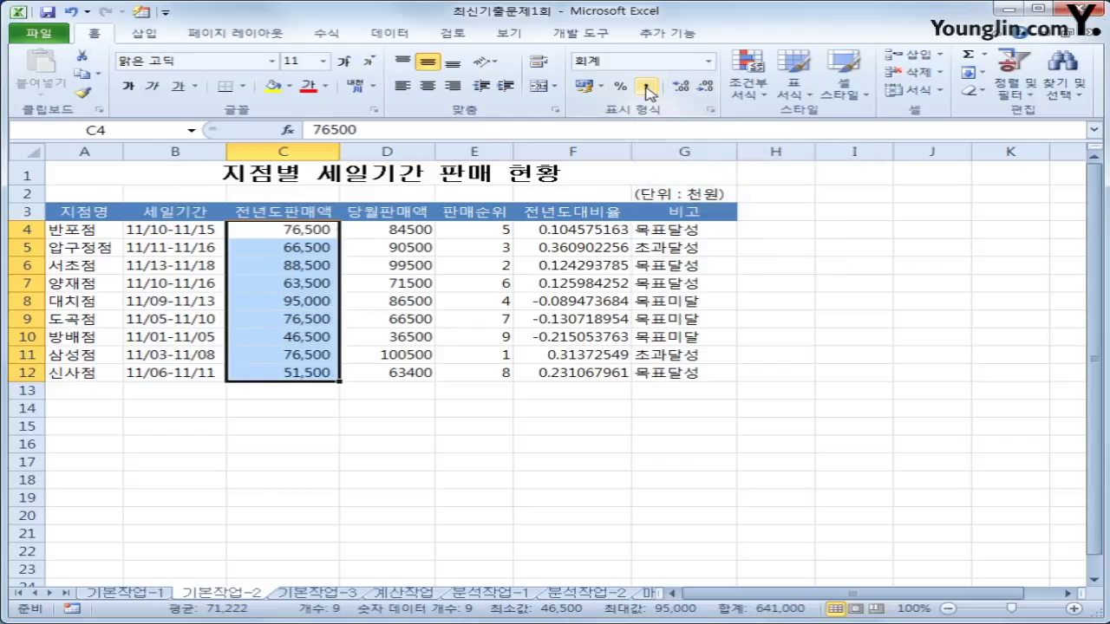
left_click_drag(610, 229, 579, 382)
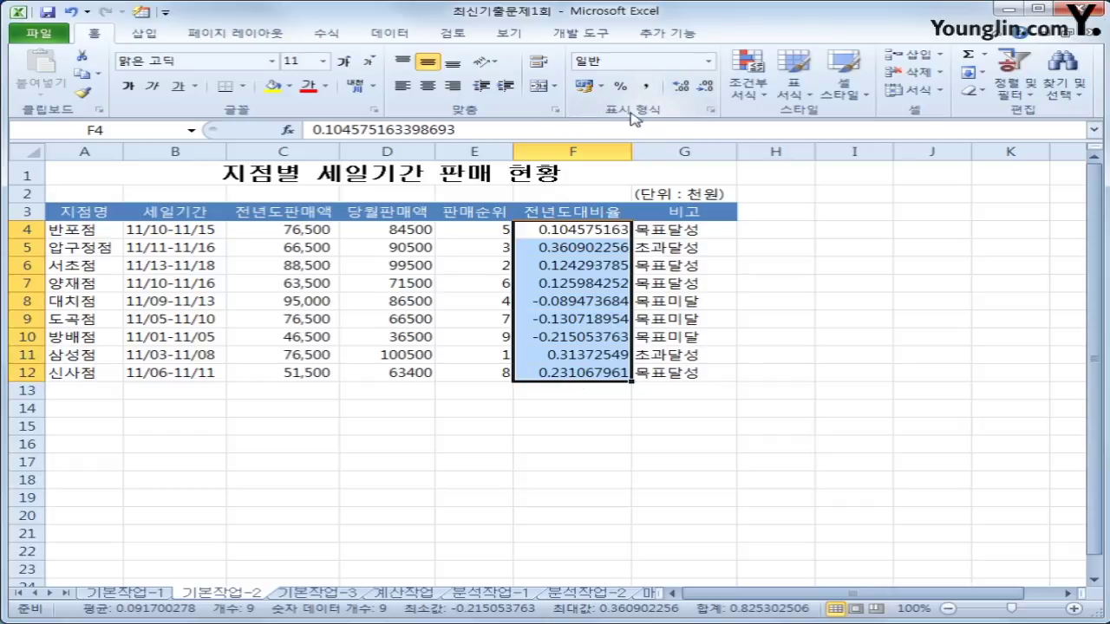
left_click(621, 87)
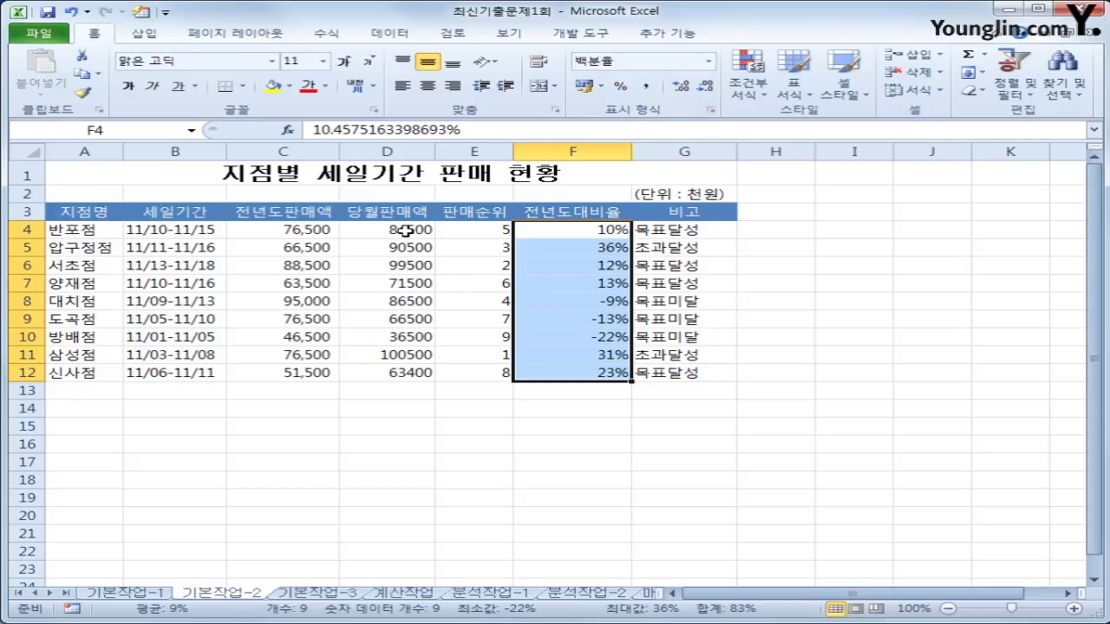
Give D4:D12 a custom number format with thousands separators followed by 원 (#,##0원).
left_click_drag(404, 229, 395, 369)
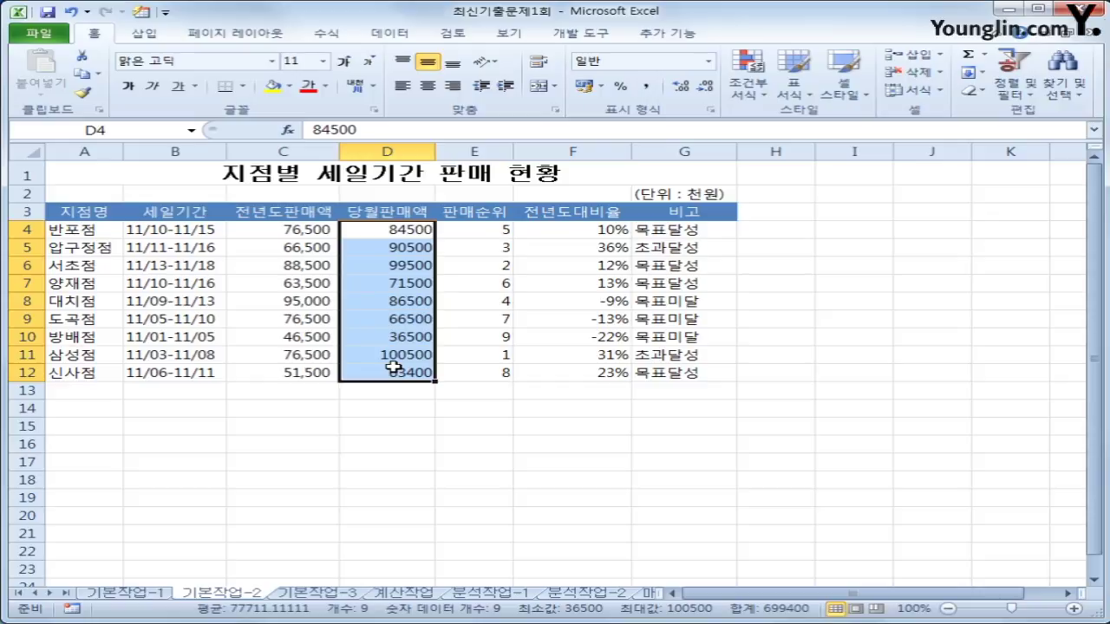
right_click(416, 257)
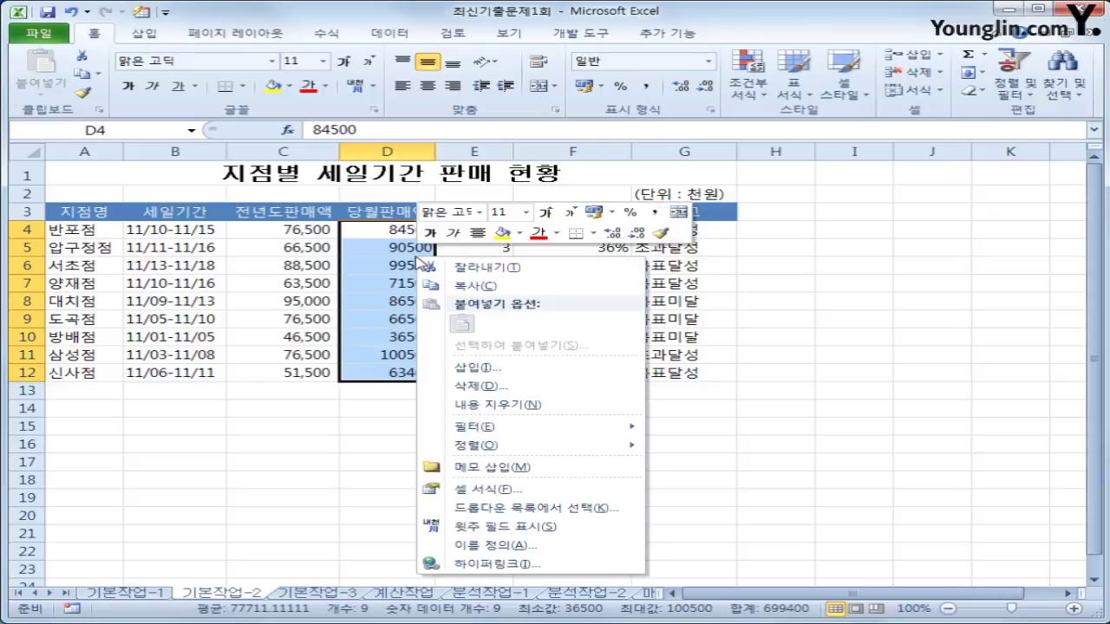
left_click(525, 489)
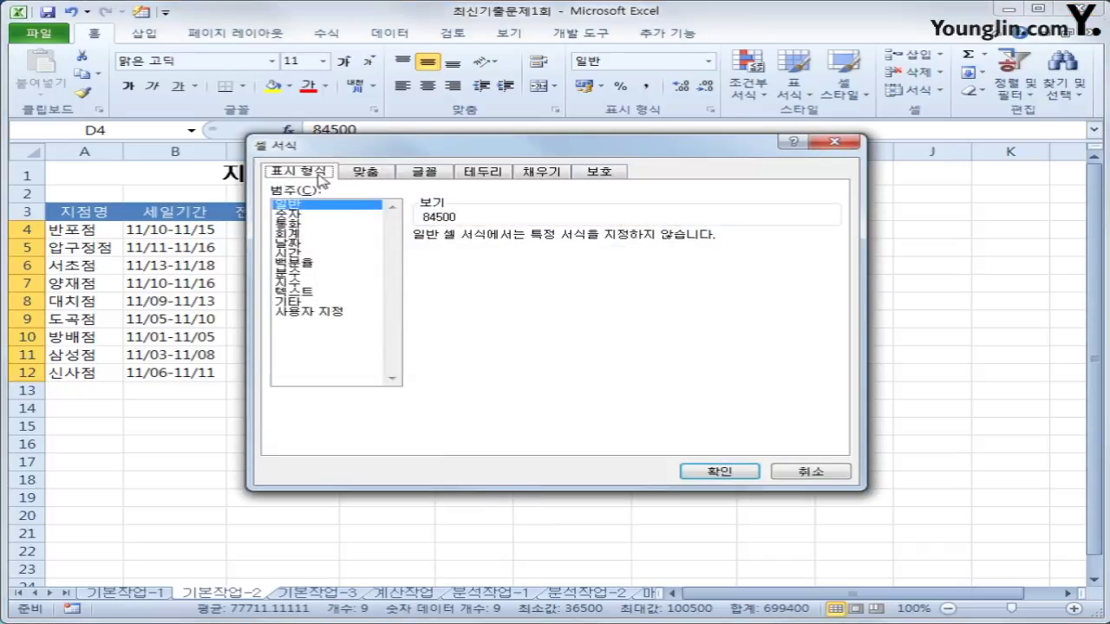
left_click(325, 312)
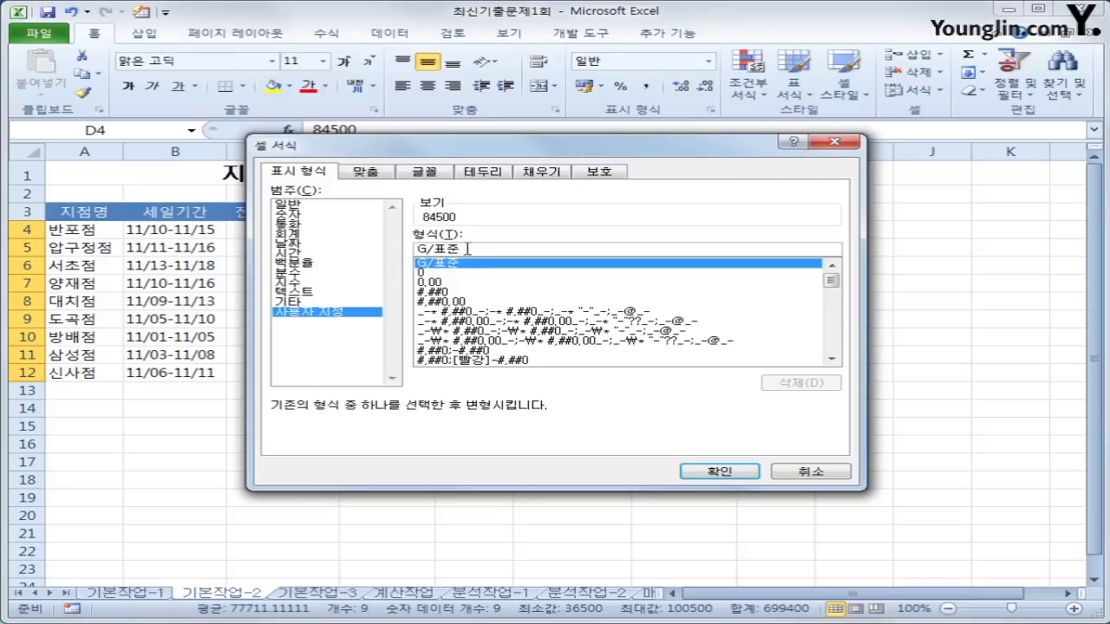
left_click_drag(470, 249, 293, 246)
type("#")
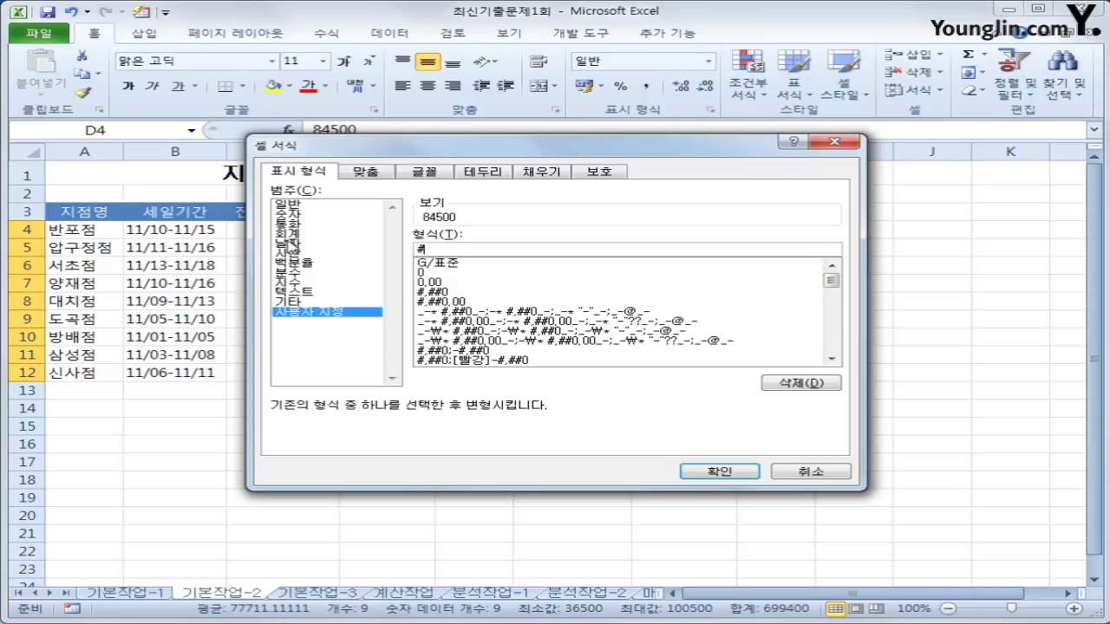
type(",##0")
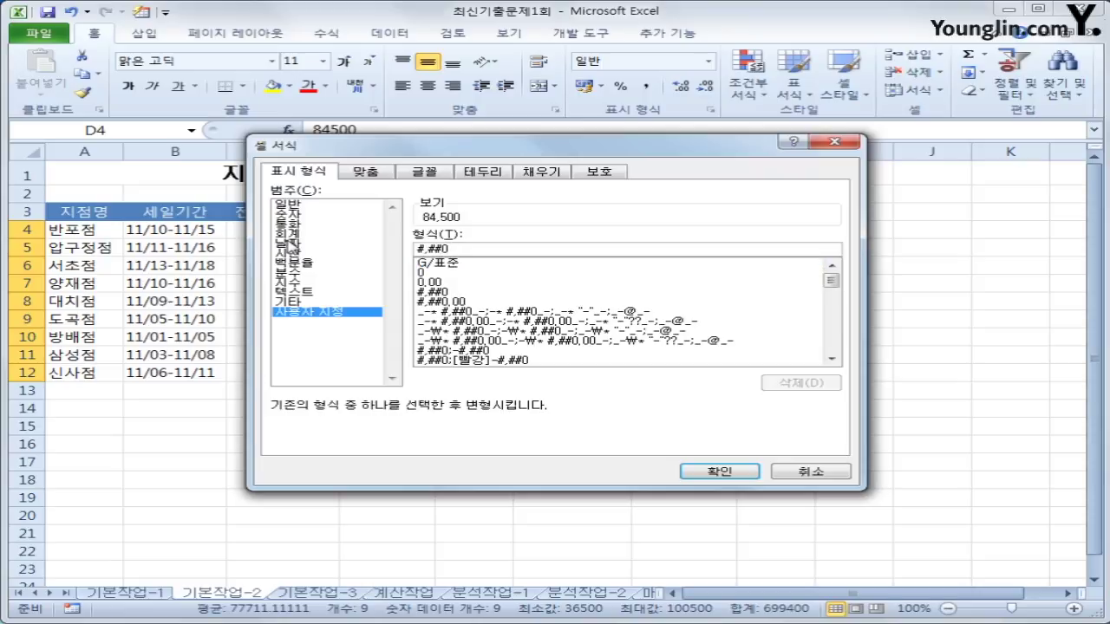
type("\"원\"")
key("BackSpace")
key("BackSpace")
key("BackSpace")
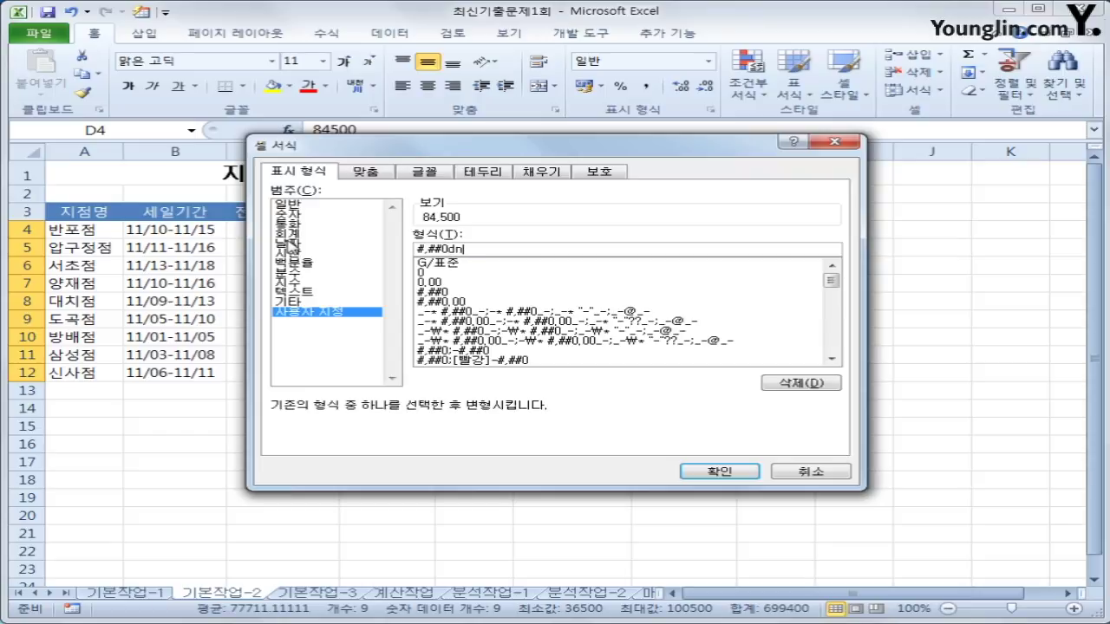
type("원")
left_click(706, 473)
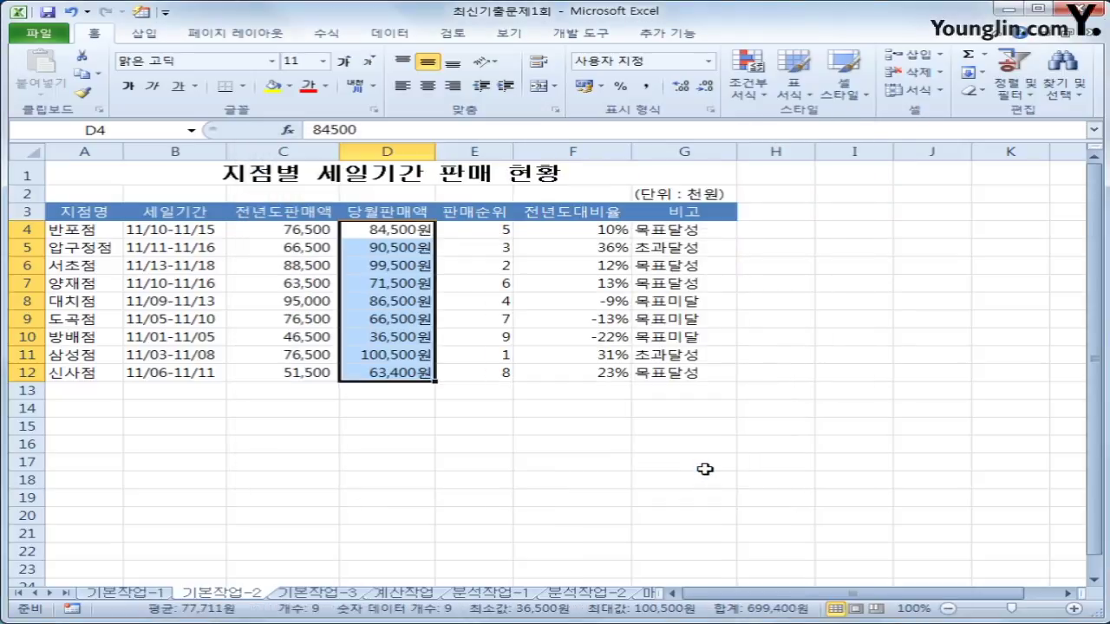
Insert a comment on cell F5, replacing its default text with "우수지점".
left_click(587, 247)
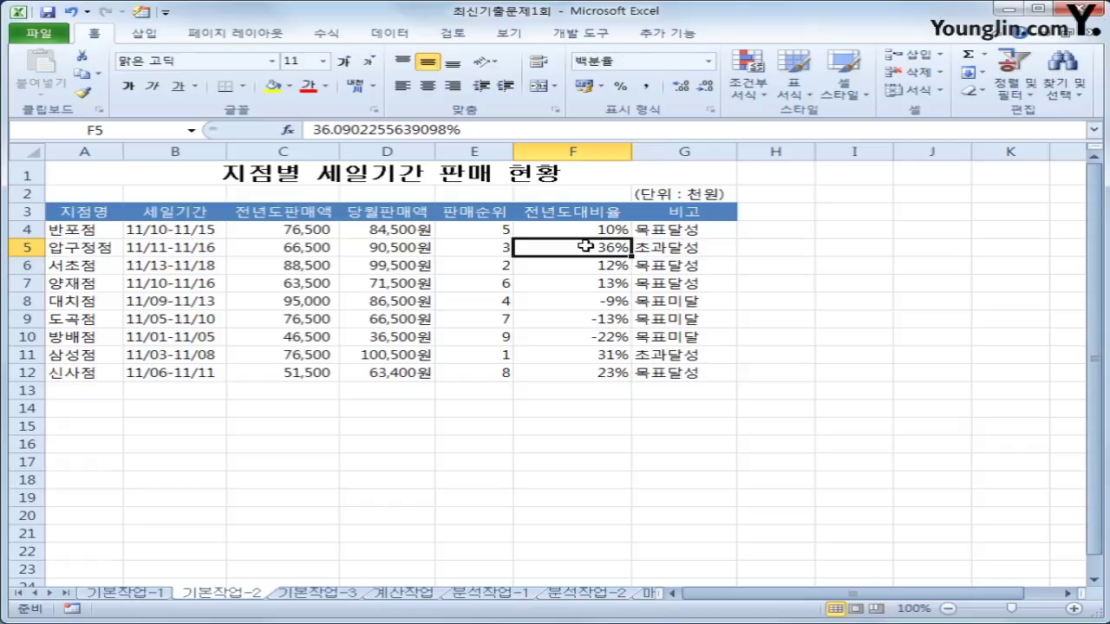
right_click(586, 247)
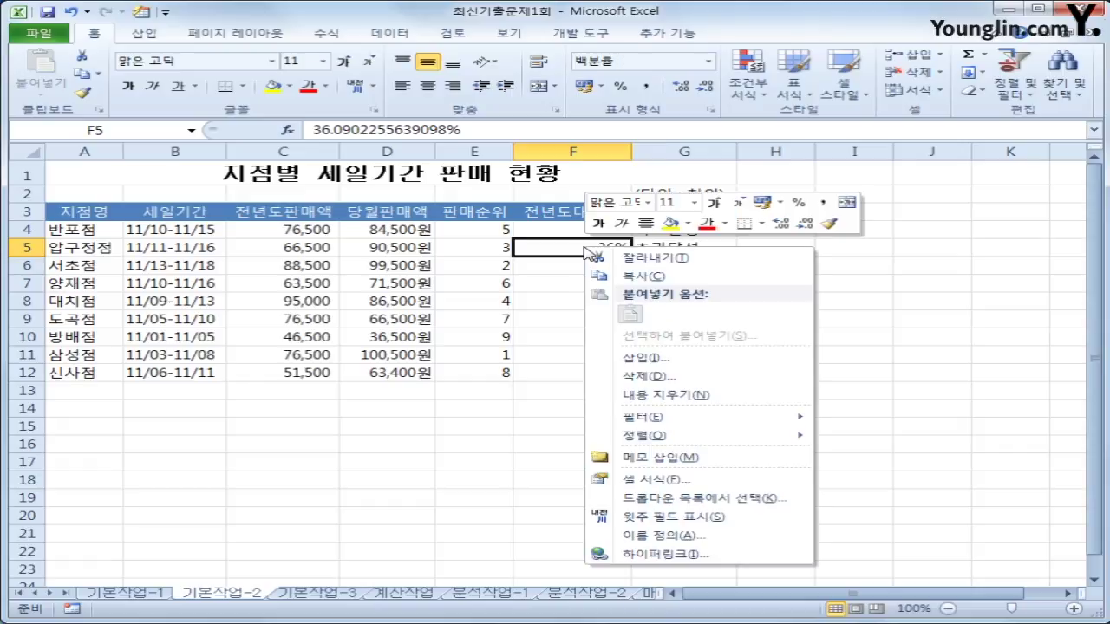
left_click(725, 466)
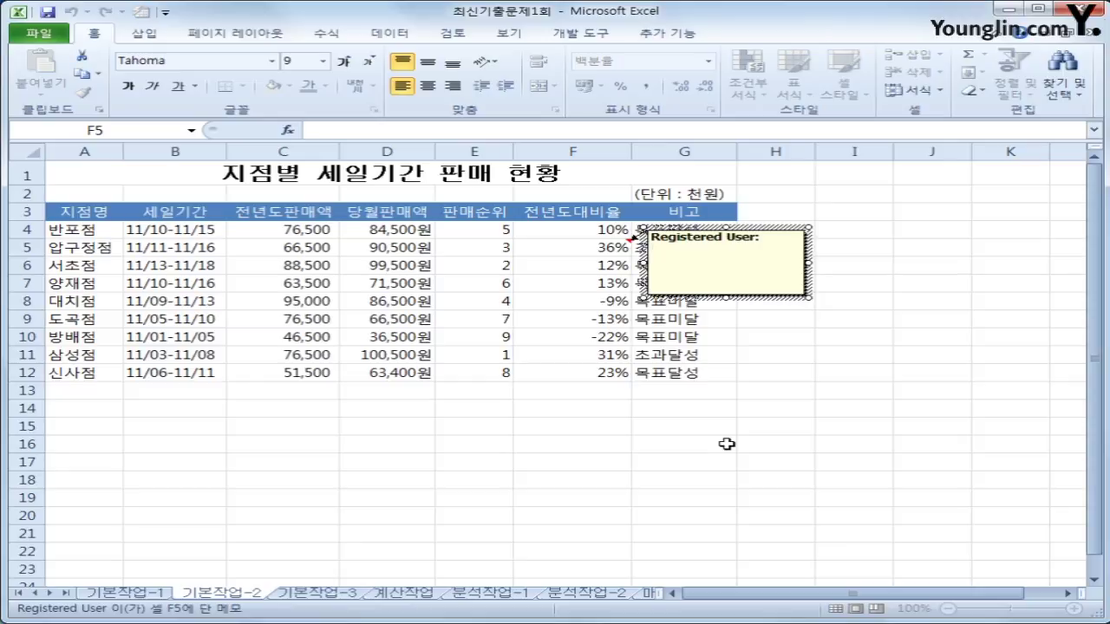
key("ctrl+a")
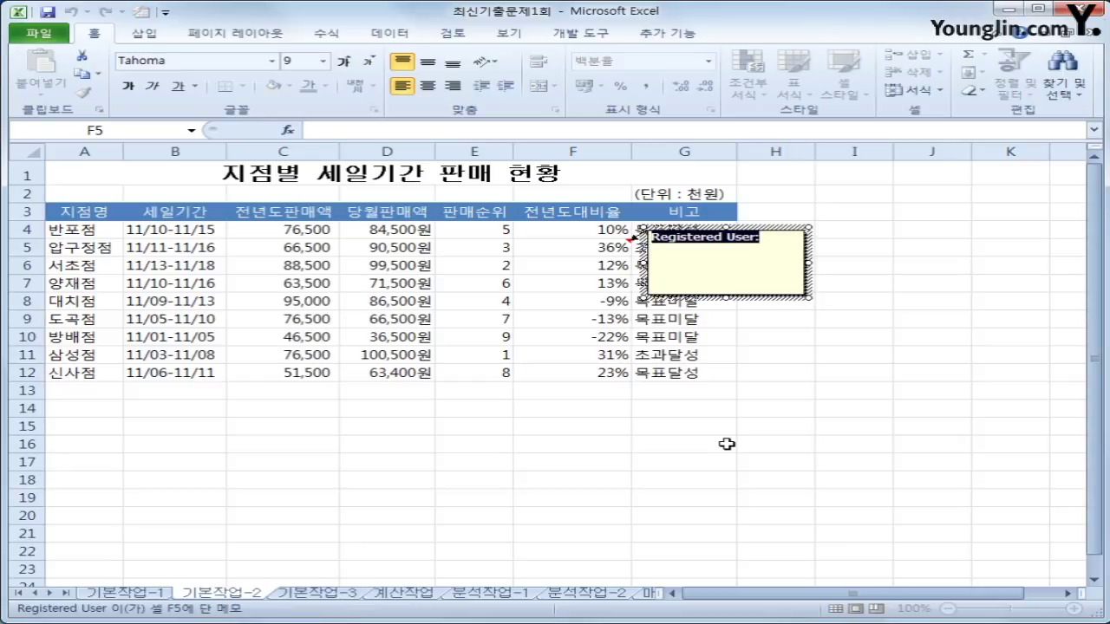
type("우")
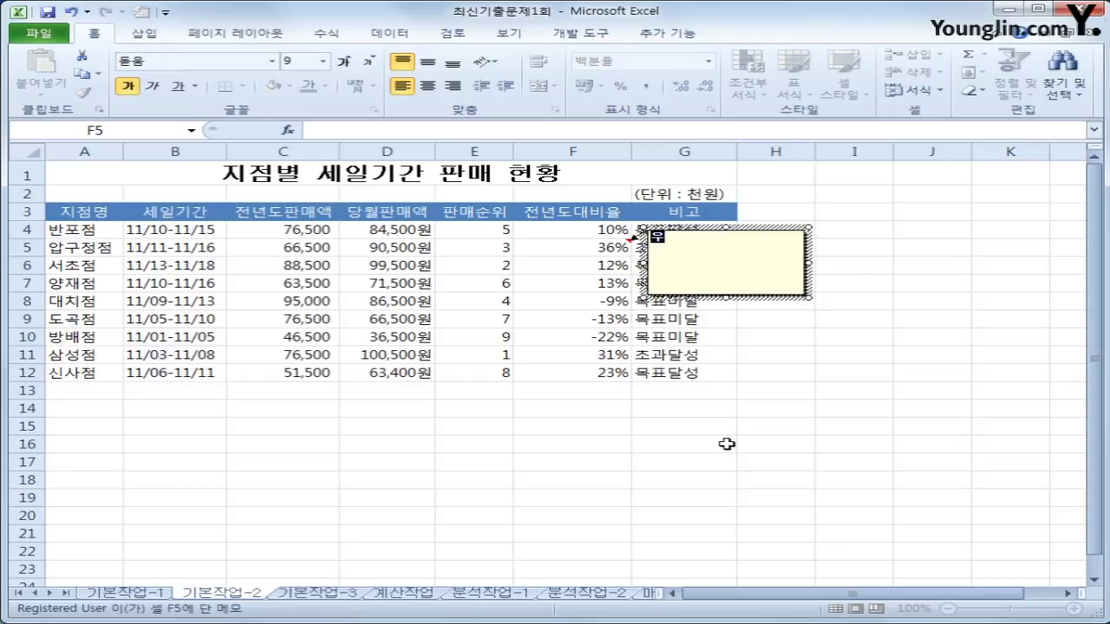
type("수지점")
Set the comment on cell F5 to stay always displayed.
left_click(590, 254)
right_click(590, 251)
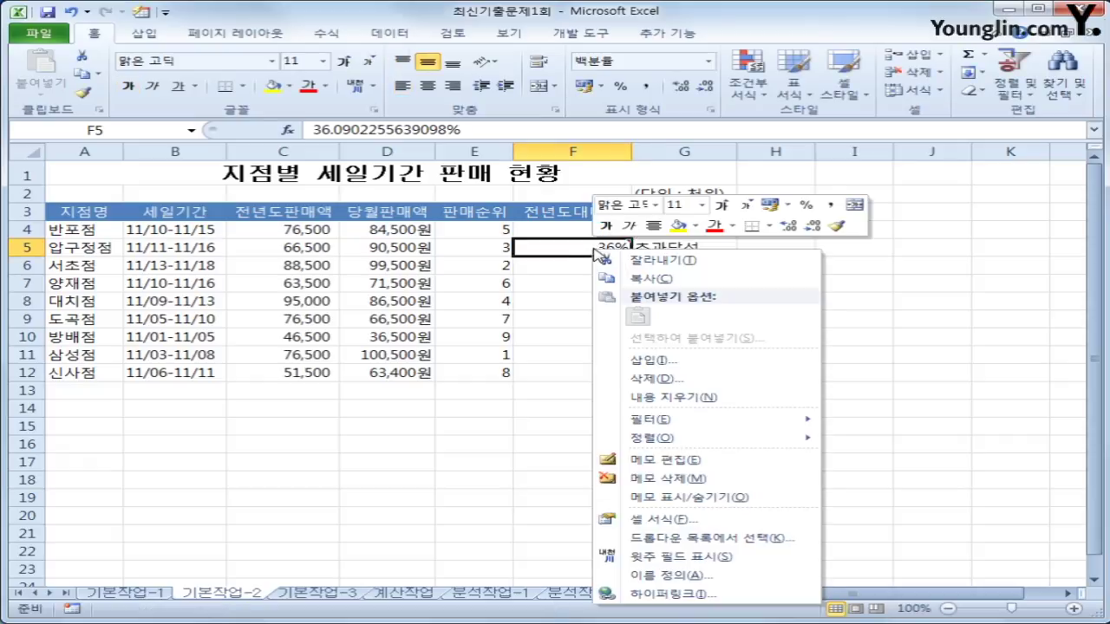
left_click(742, 501)
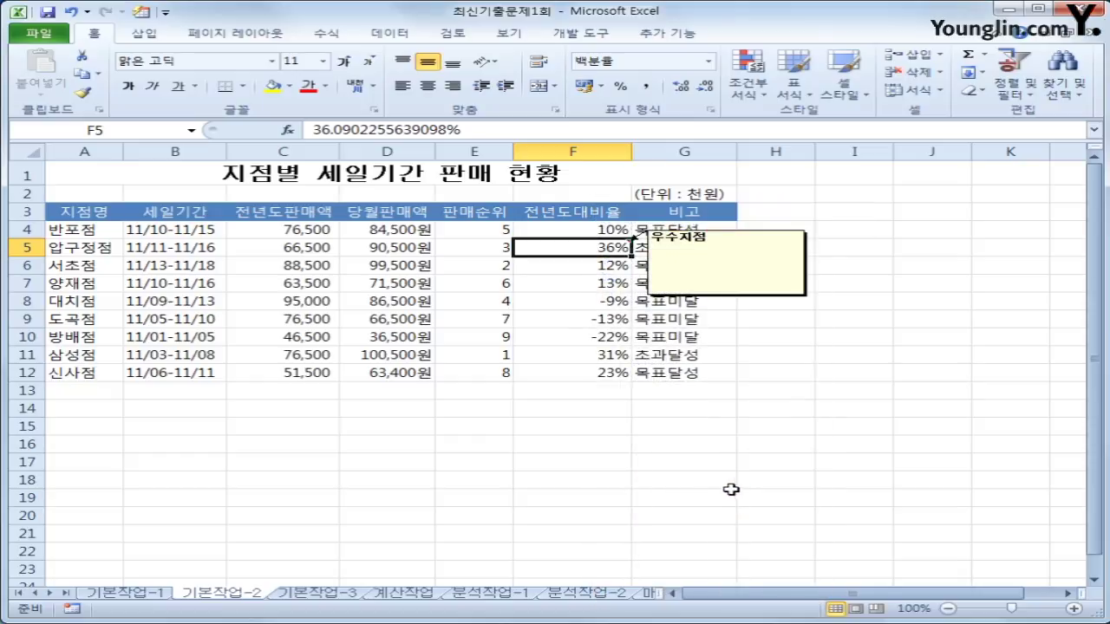
Turn on automatic sizing for the comment box on cell F5 in its alignment format settings.
left_click(704, 234)
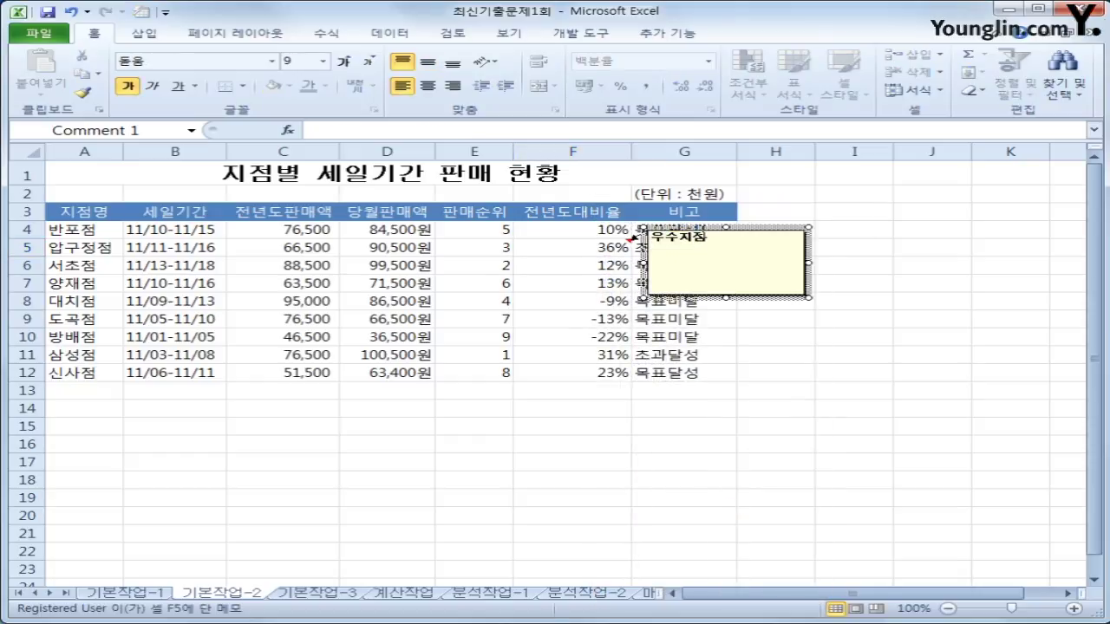
right_click(704, 232)
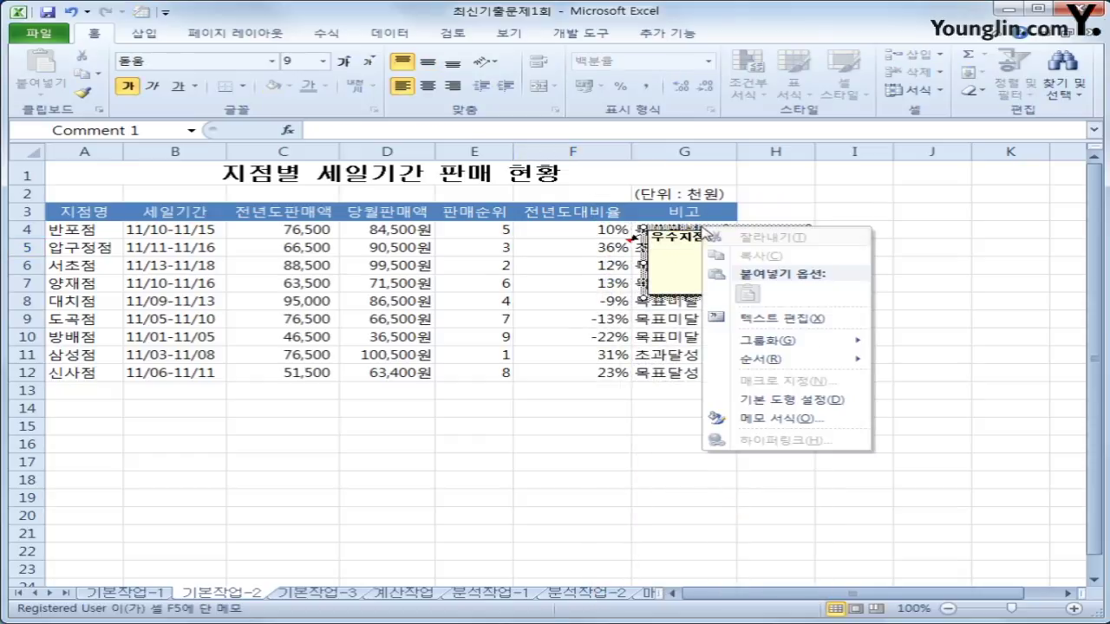
left_click(798, 421)
left_click(523, 128)
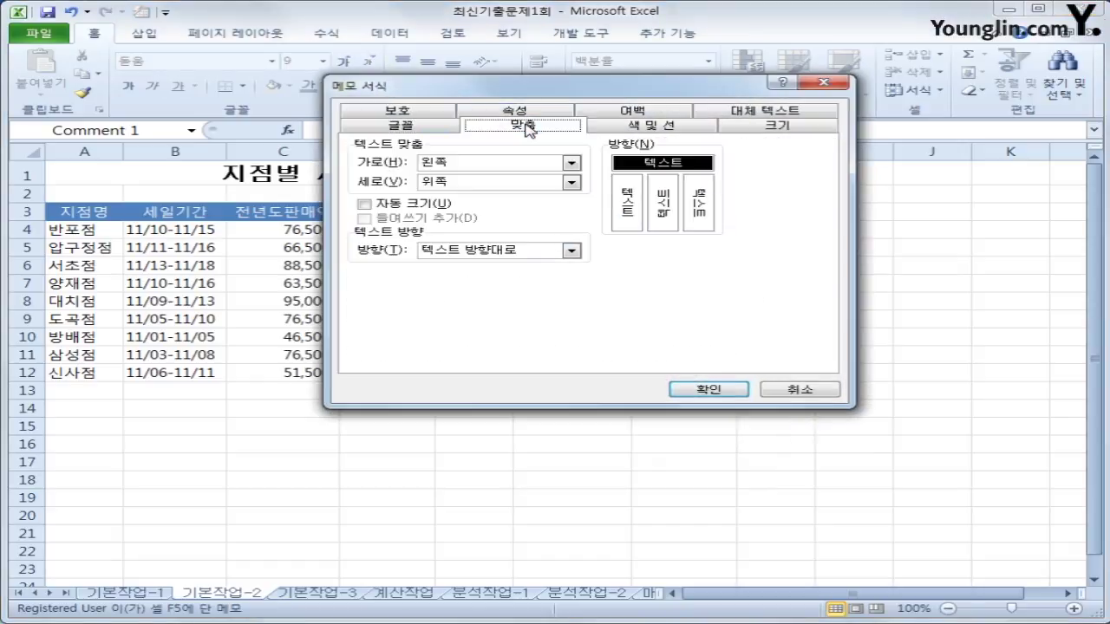
left_click(398, 208)
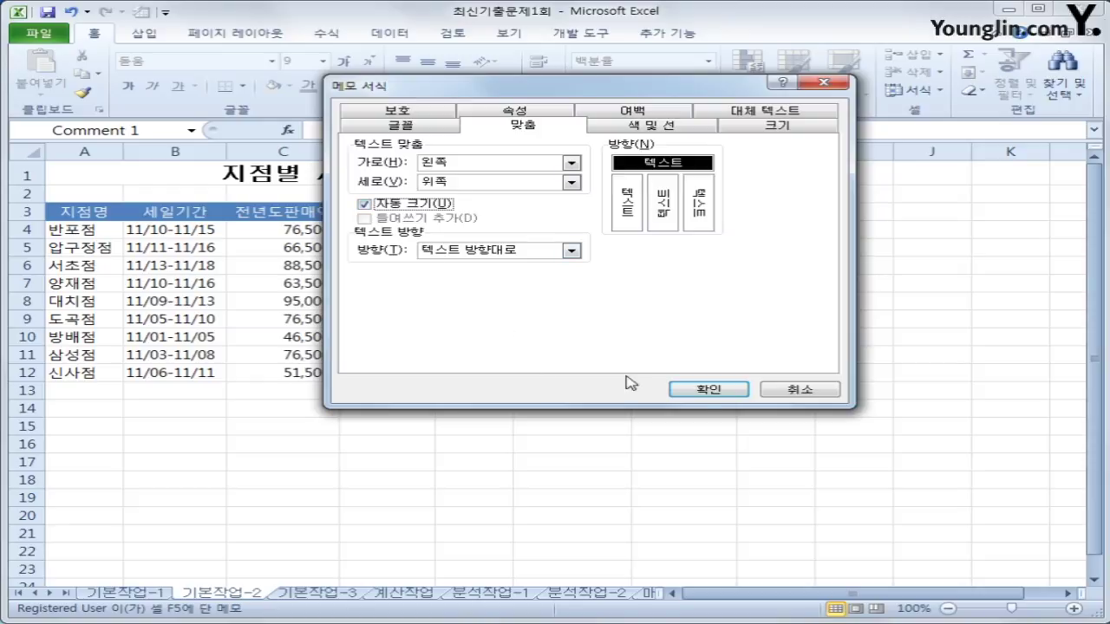
left_click(706, 389)
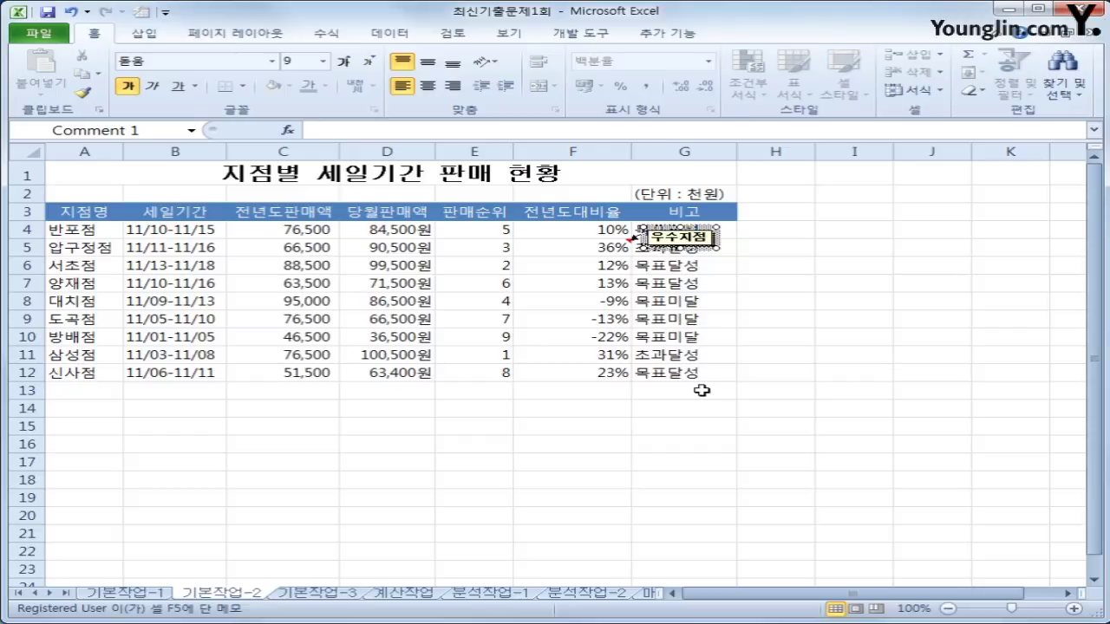
Apply all borders to the table range A3:G12.
left_click_drag(76, 214, 655, 375)
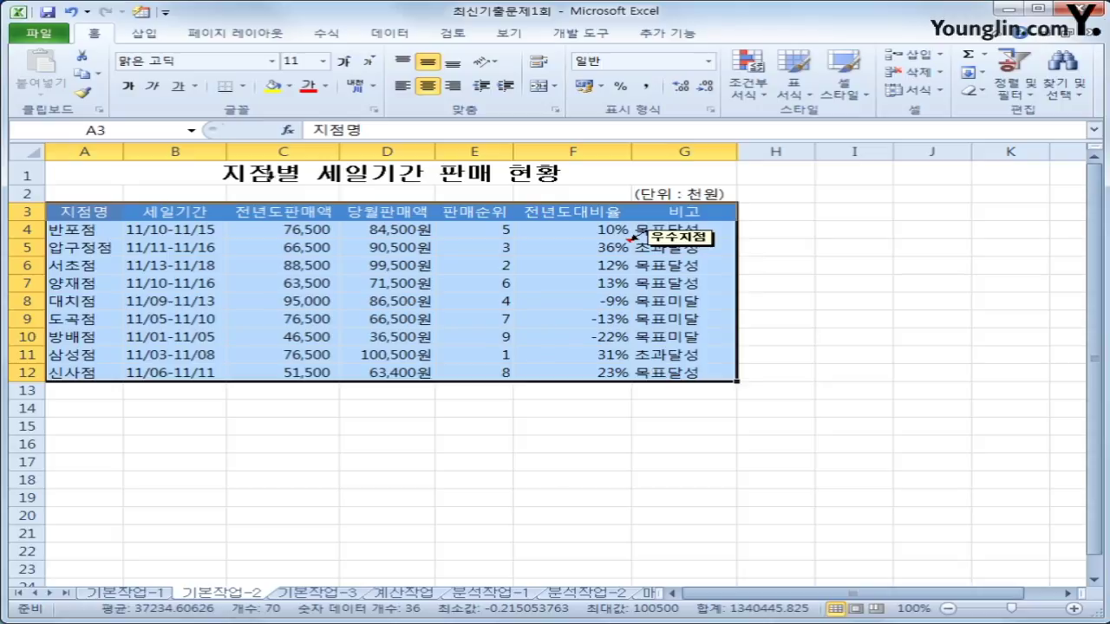
left_click(244, 86)
left_click(262, 227)
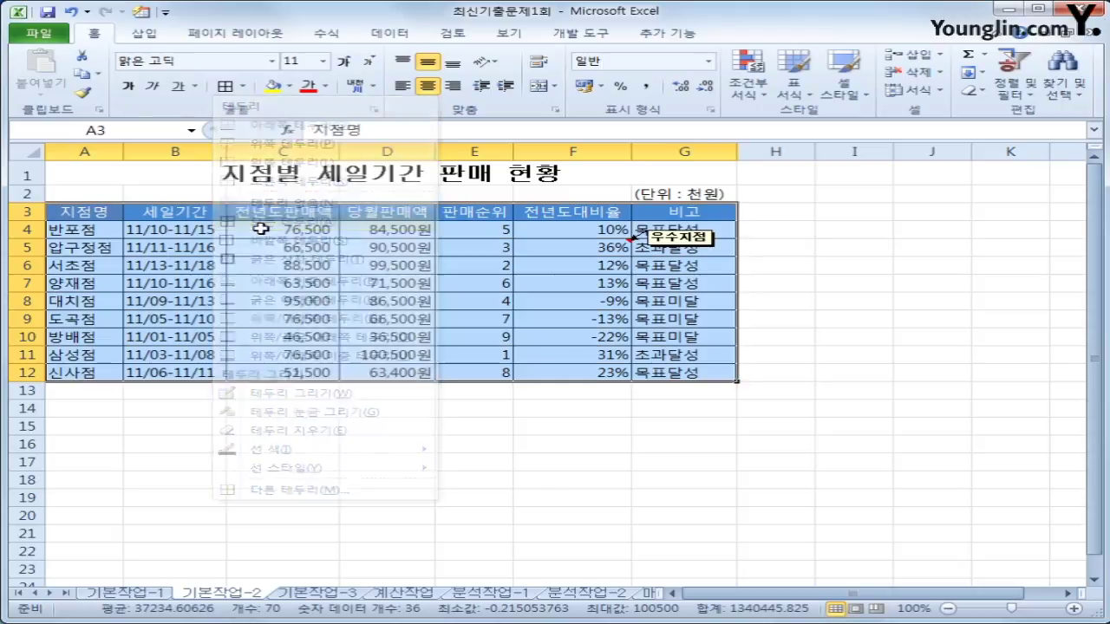
left_click(663, 374)
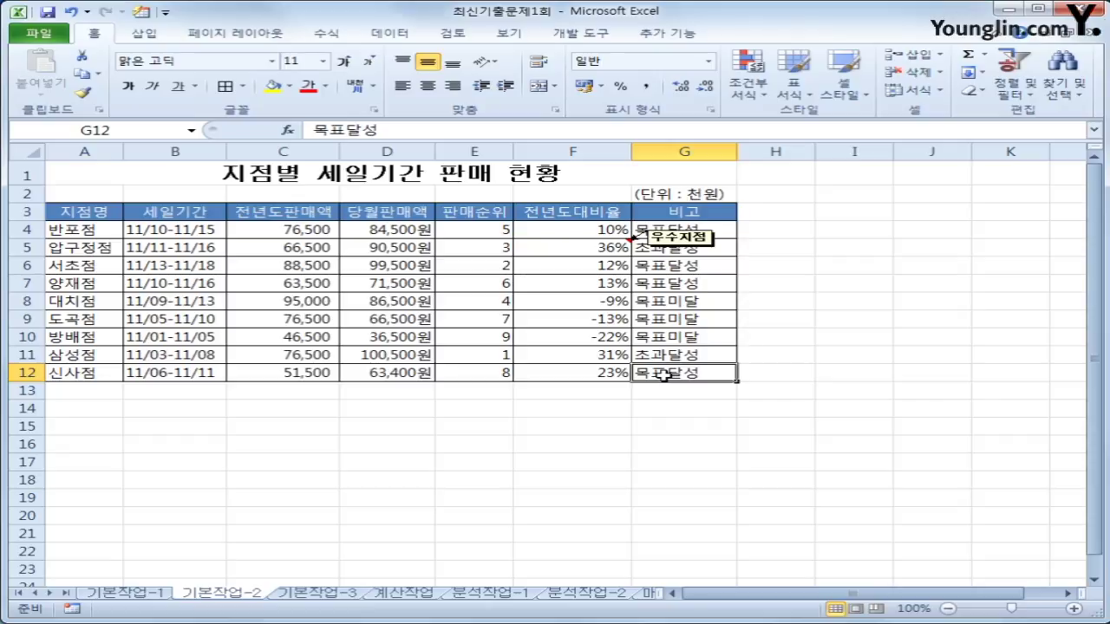
On the 기본작업-3 sheet, copy the 인사고과 header from D3 to A17 and enter the criterion >=20 in A18.
left_click(317, 596)
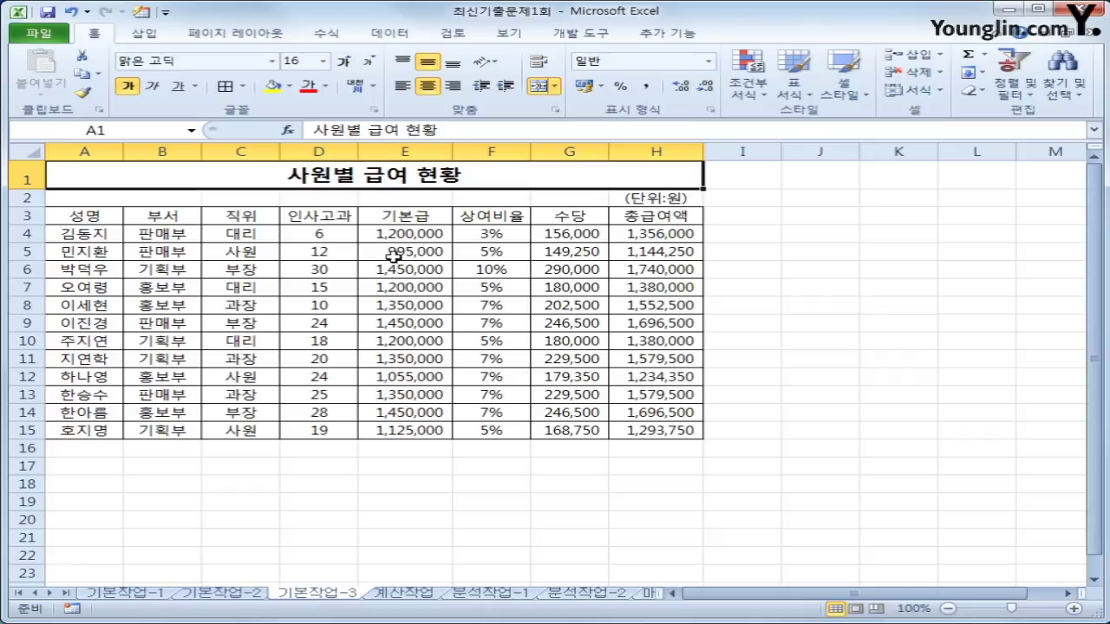
left_click(338, 216)
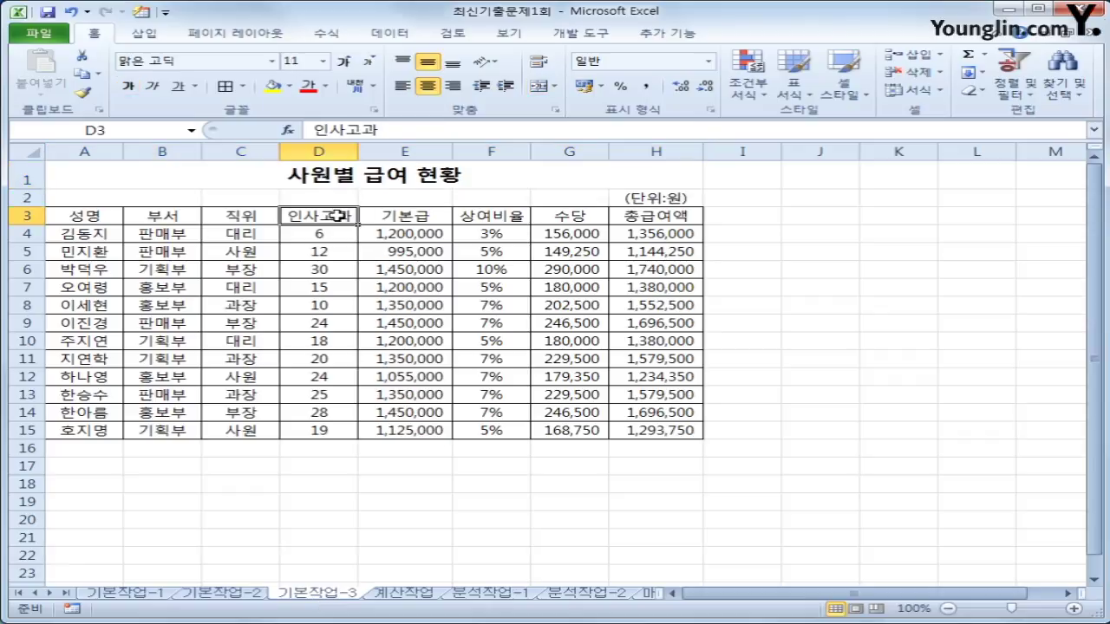
key("ctrl+c")
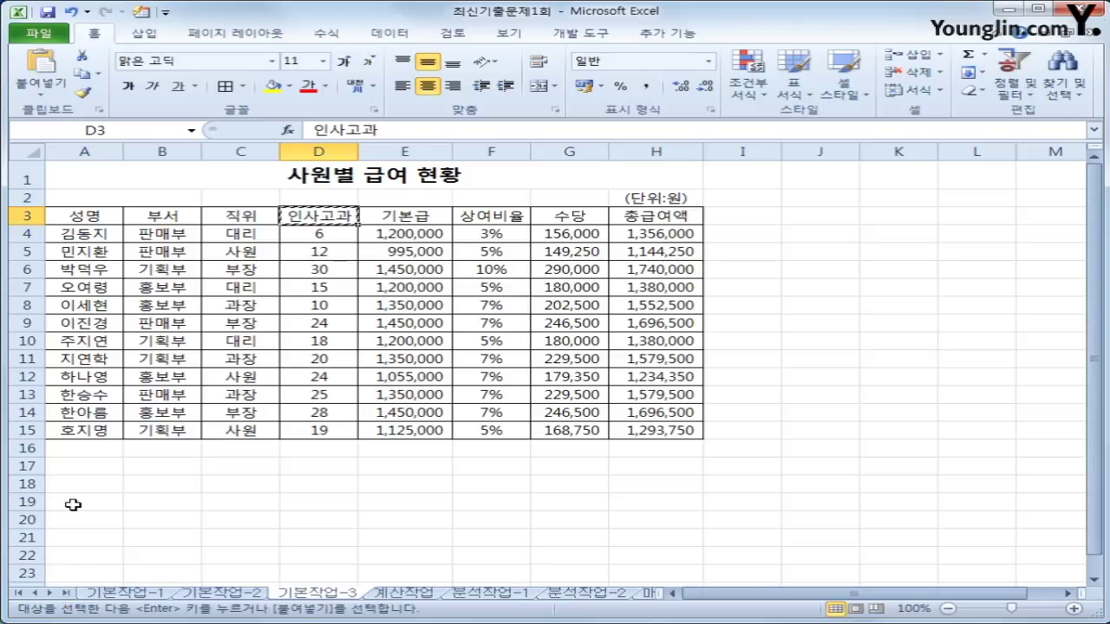
left_click(81, 467)
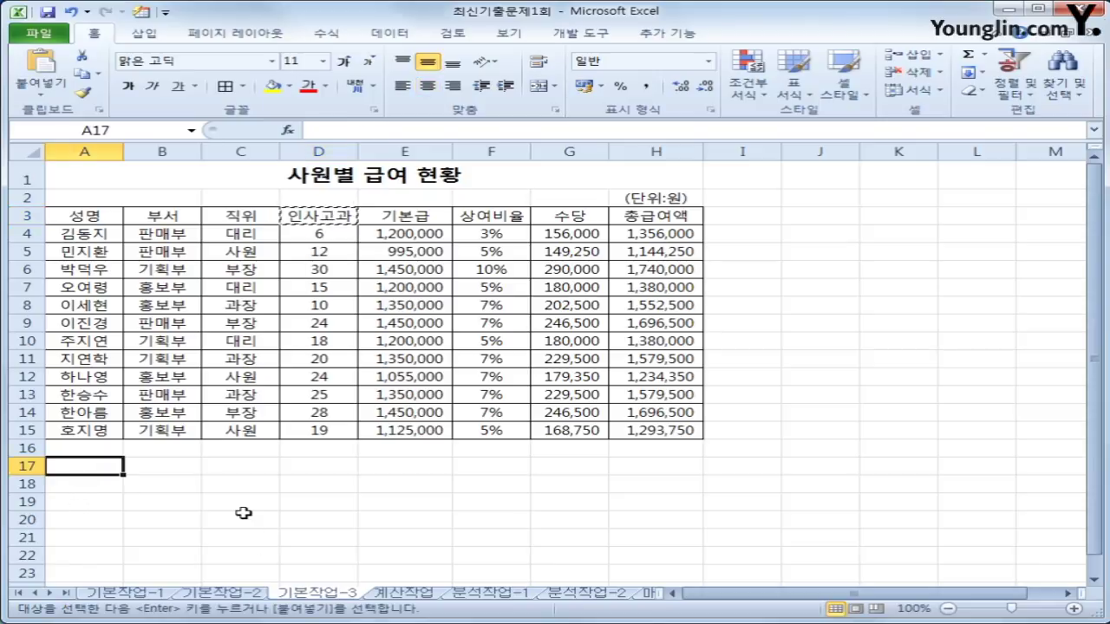
key("ctrl+v")
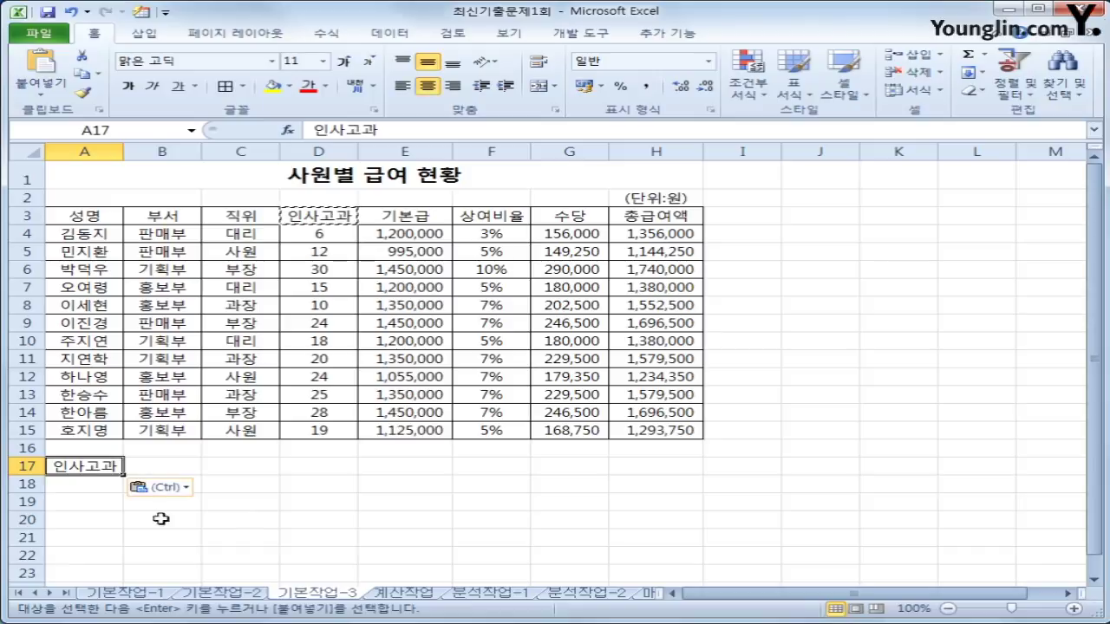
left_click(70, 487)
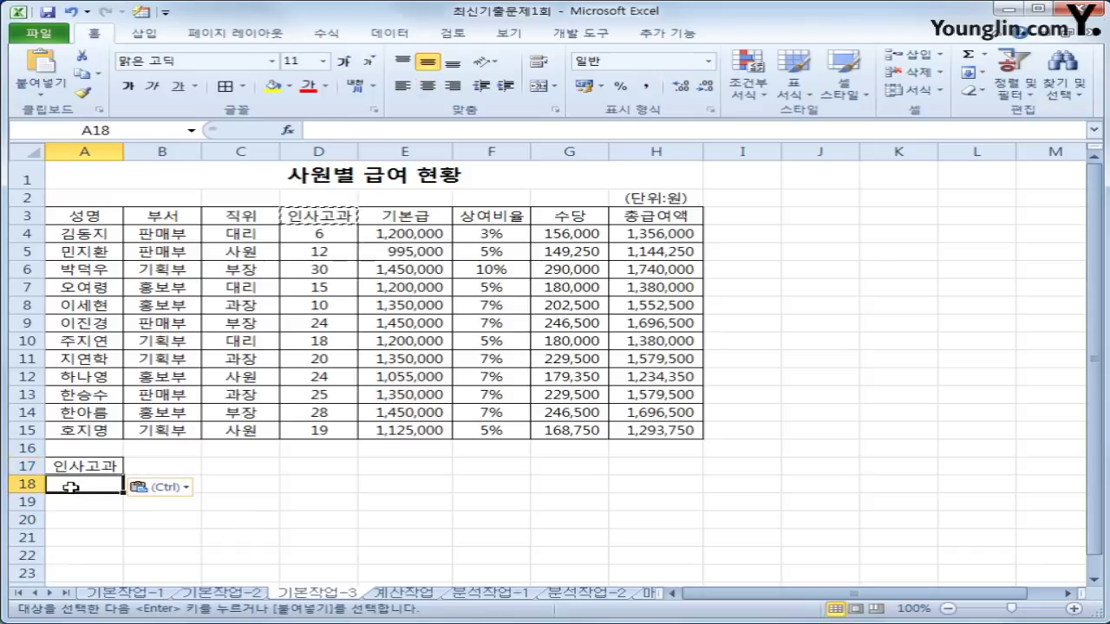
type(">=20")
key("Return")
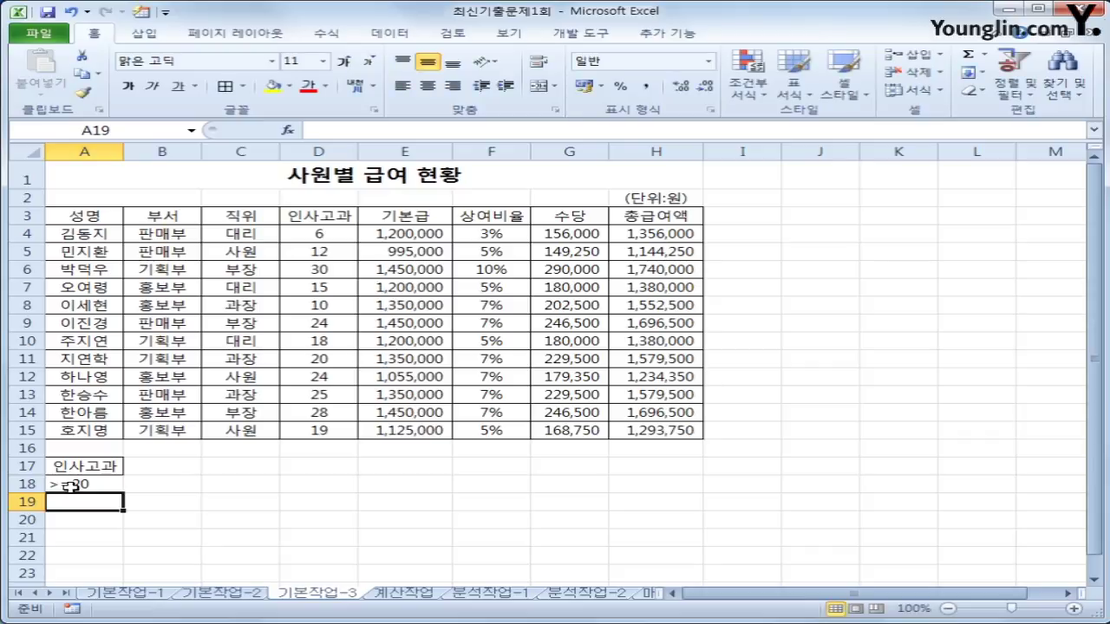
Copy the 상여비율 header from F3 to B17 and enter the criterion >=7% in B18.
left_click(483, 218)
key("ctrl+c")
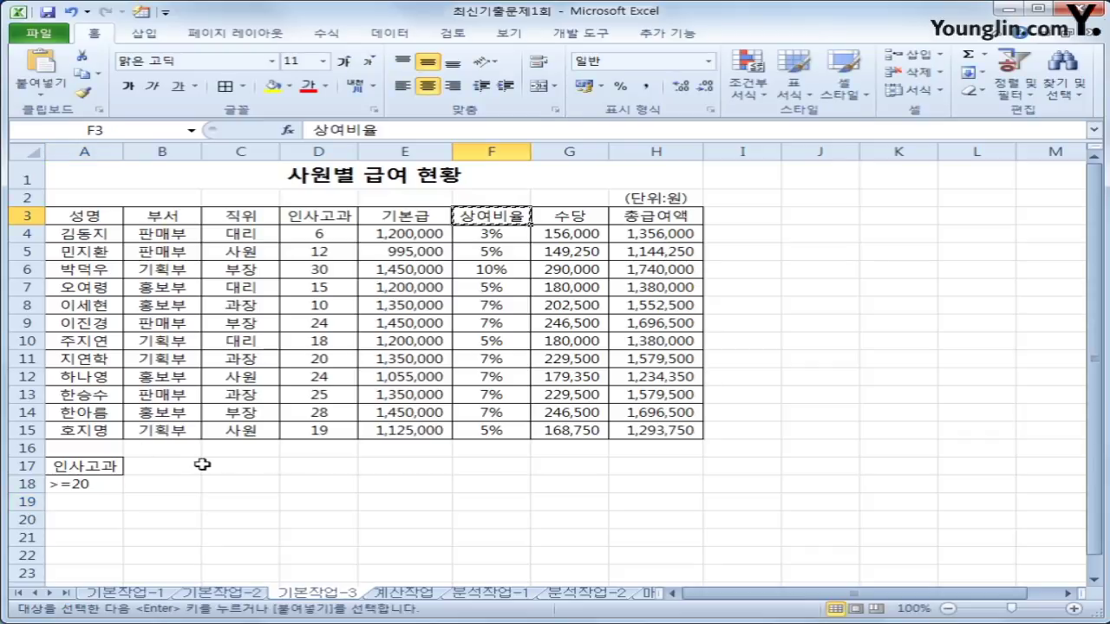
left_click(175, 465)
key("ctrl+v")
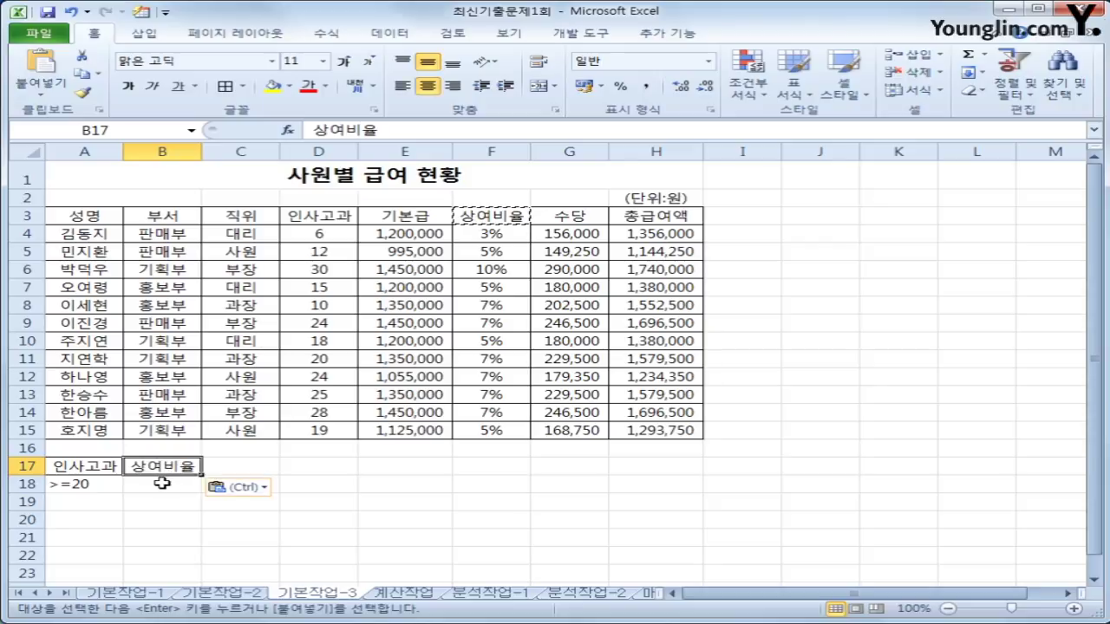
left_click(162, 484)
type(">=")
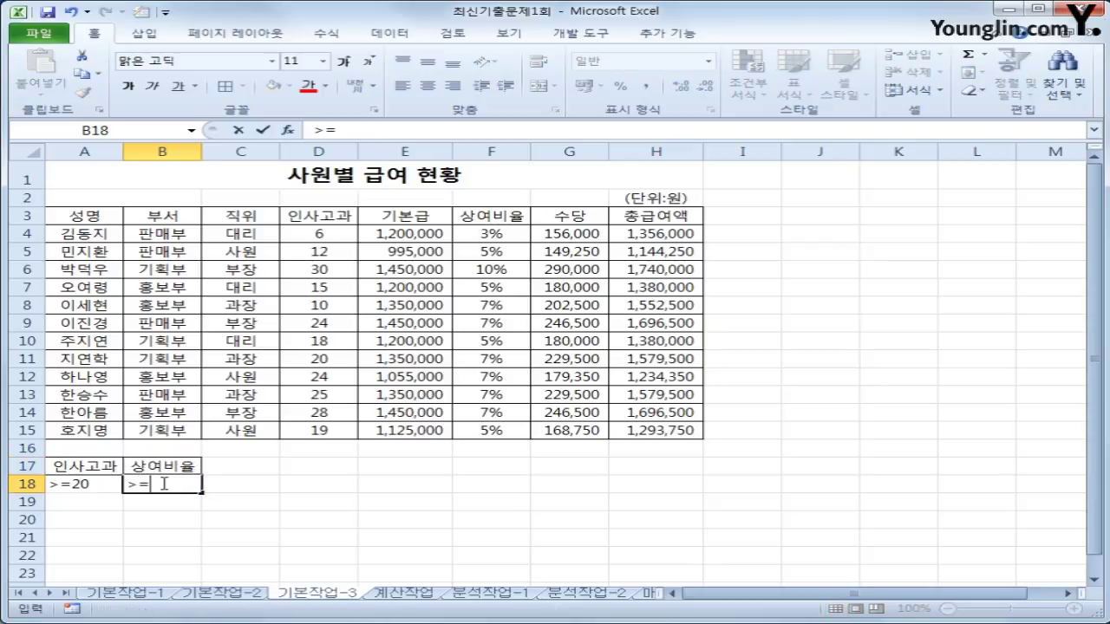
type("7%")
key("Return")
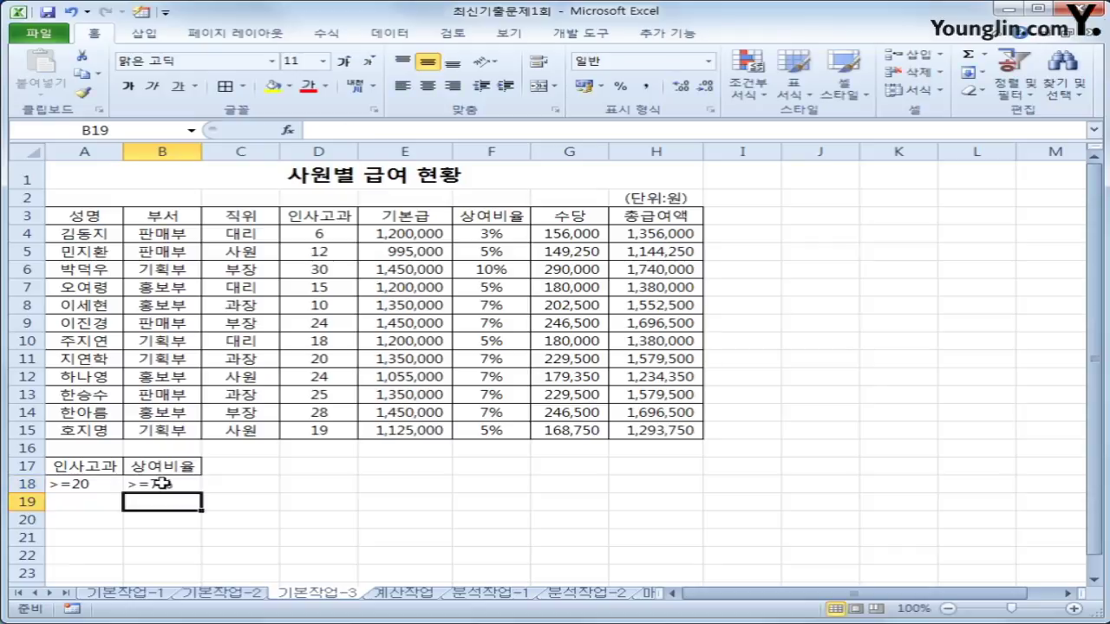
left_click(374, 531)
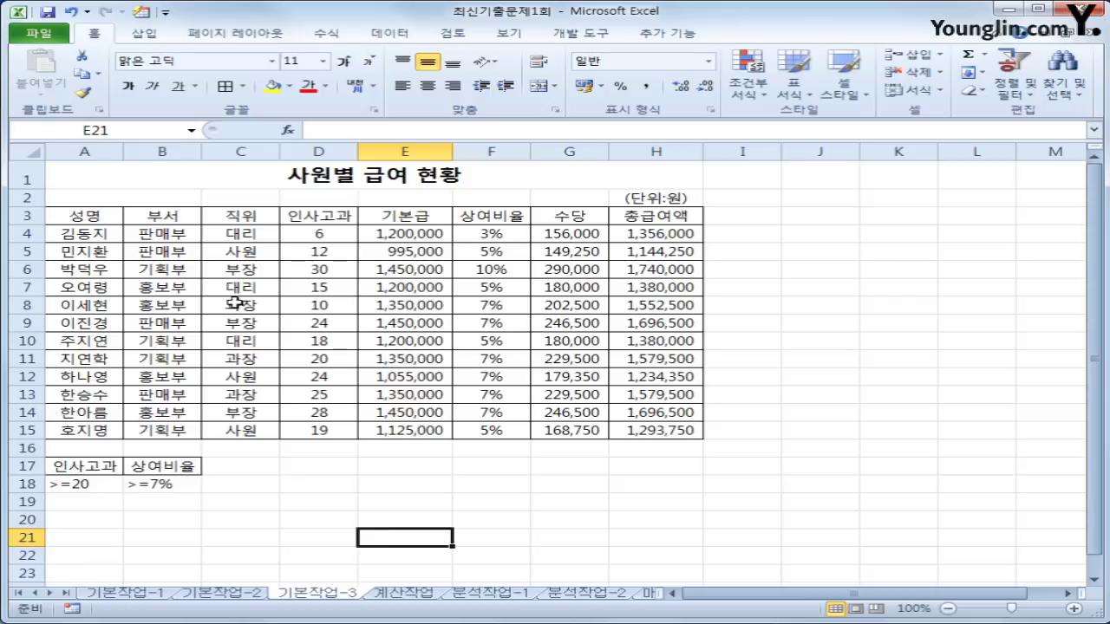
left_click(274, 234)
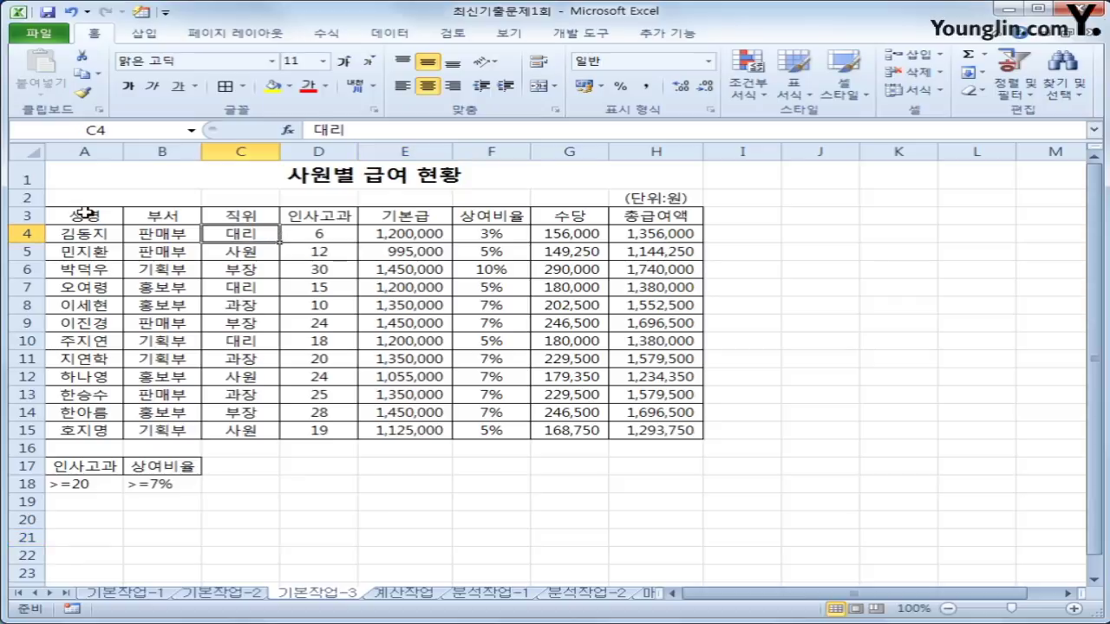
left_click(387, 33)
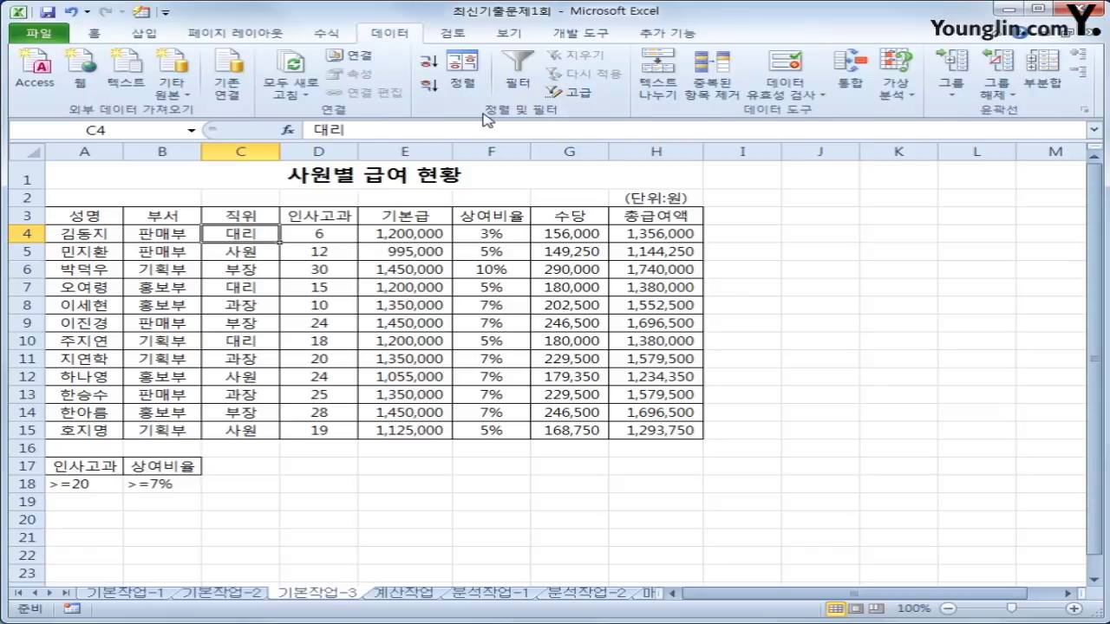
left_click(574, 92)
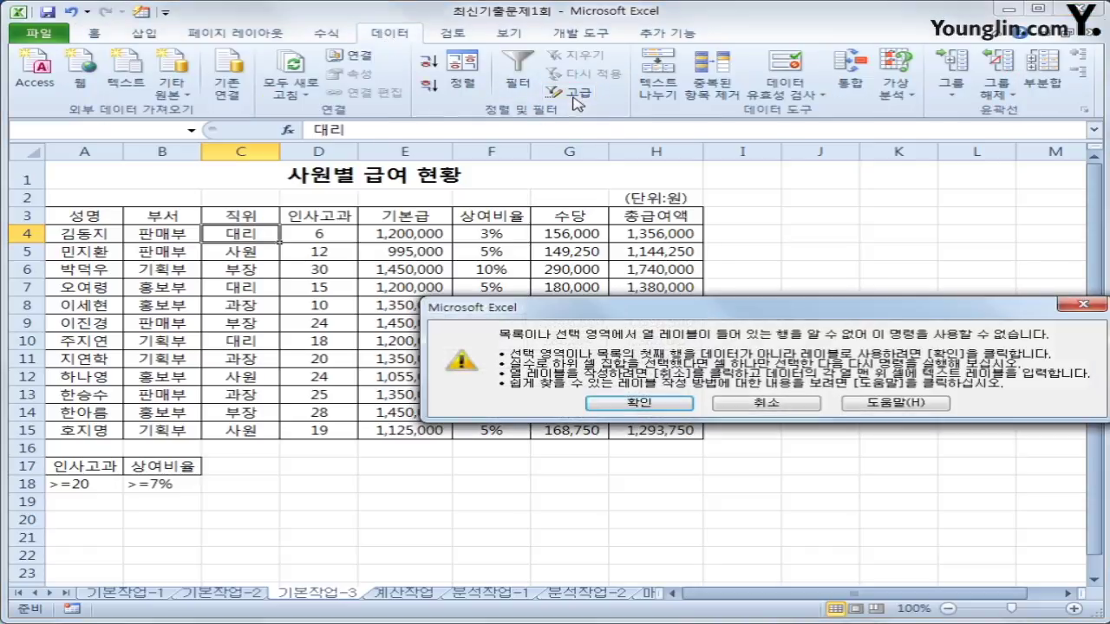
left_click_drag(652, 307, 423, 279)
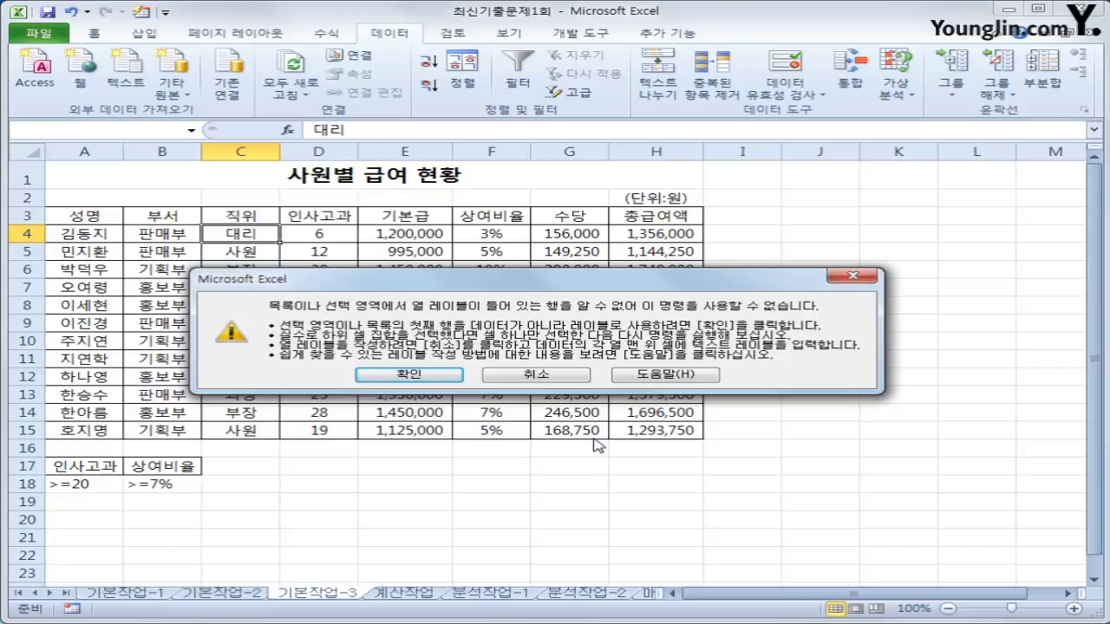
left_click(527, 375)
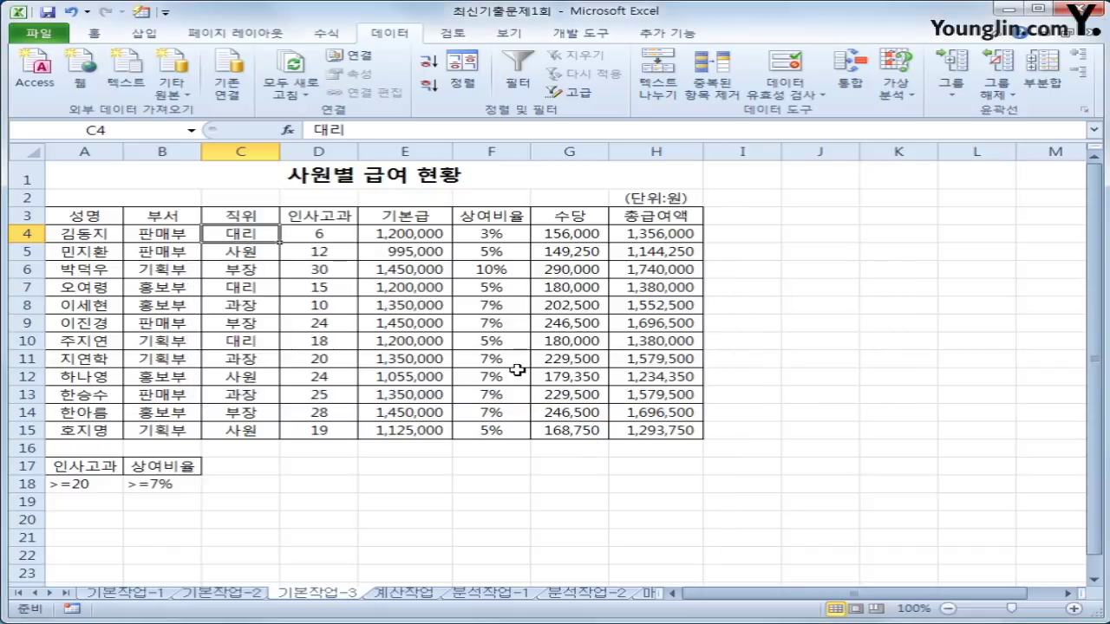
Examine the extent of the salary table A3:H15 and the title in row 1 and unit label in H2 directly above it.
left_click_drag(100, 216, 650, 426)
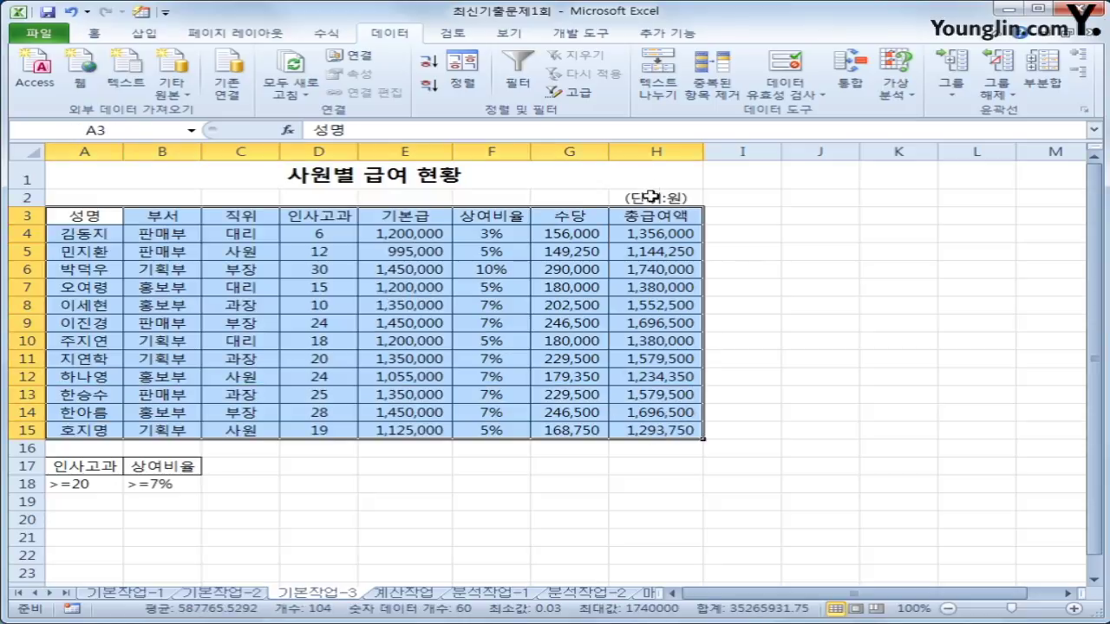
left_click(655, 197)
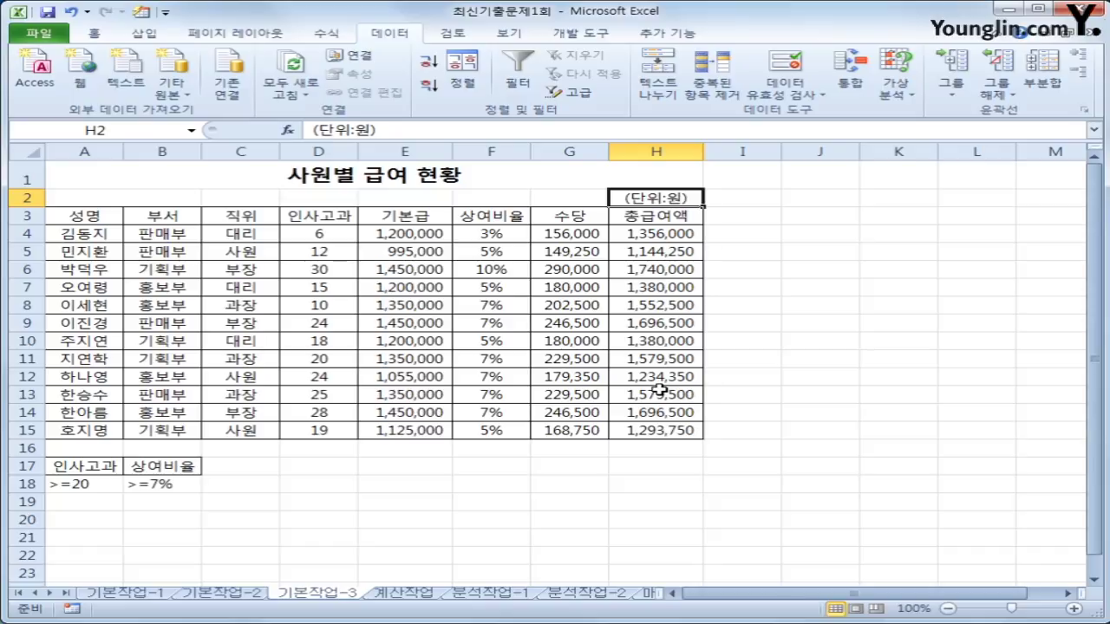
left_click(370, 178)
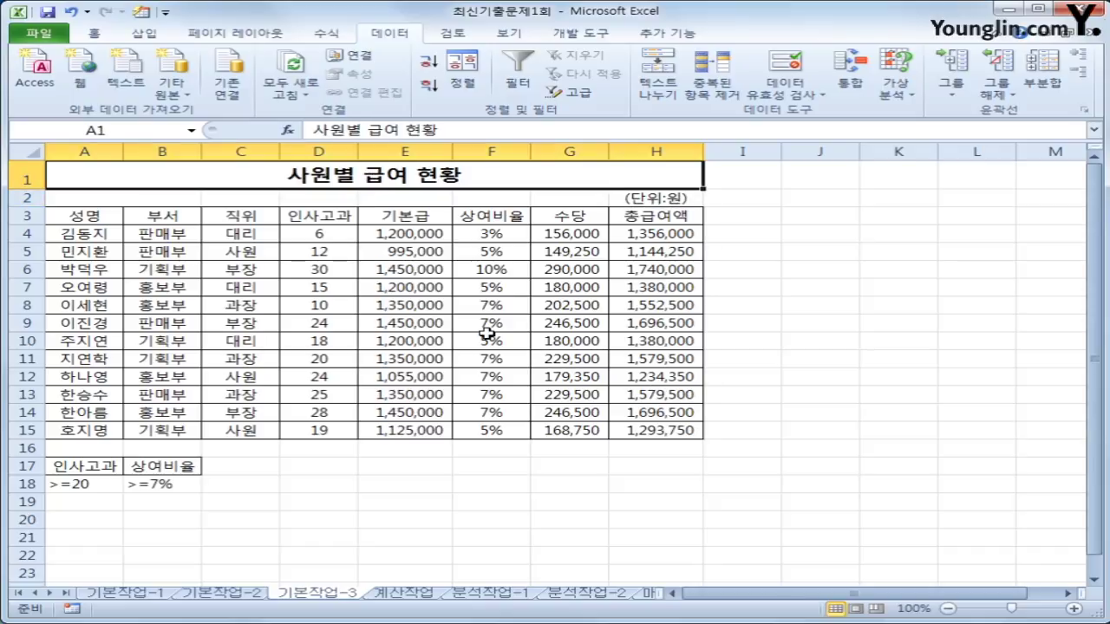
left_click(99, 271)
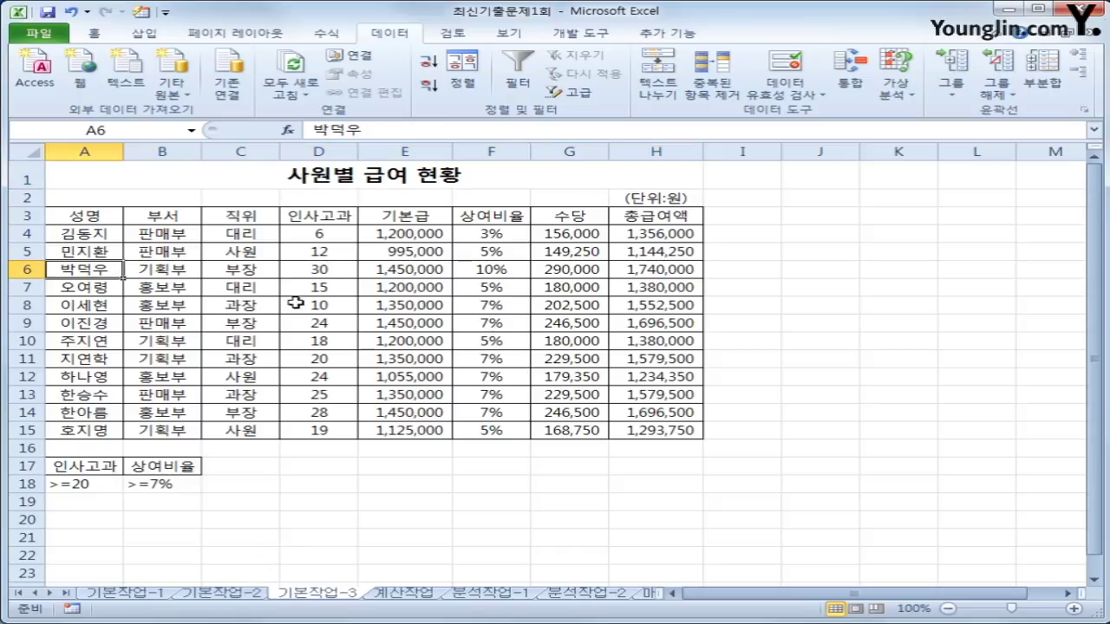
left_click(664, 201)
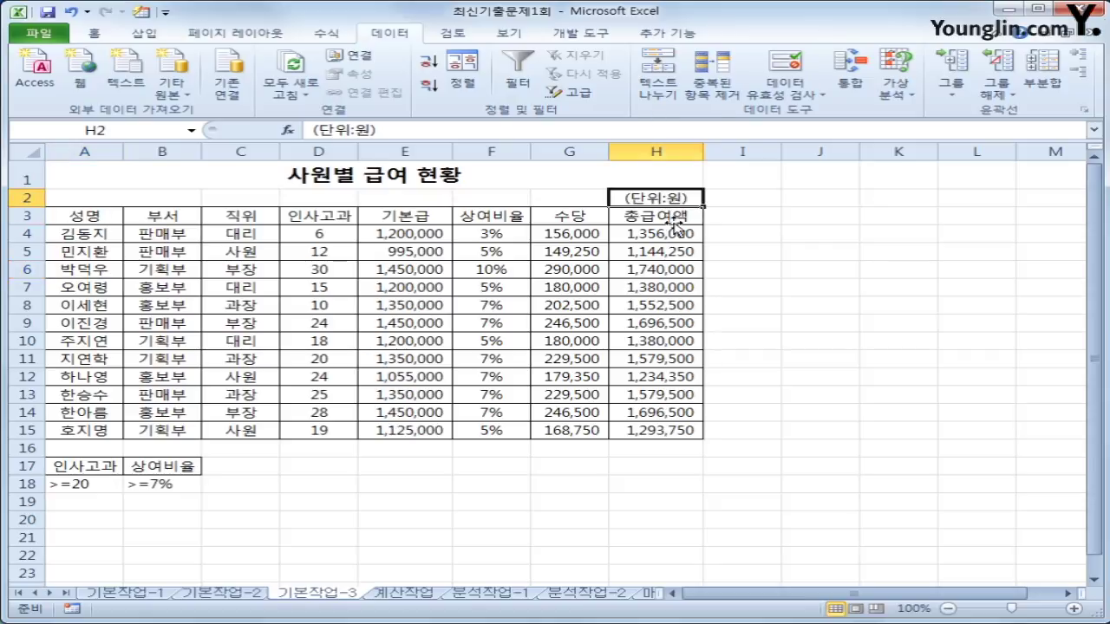
left_click(504, 180)
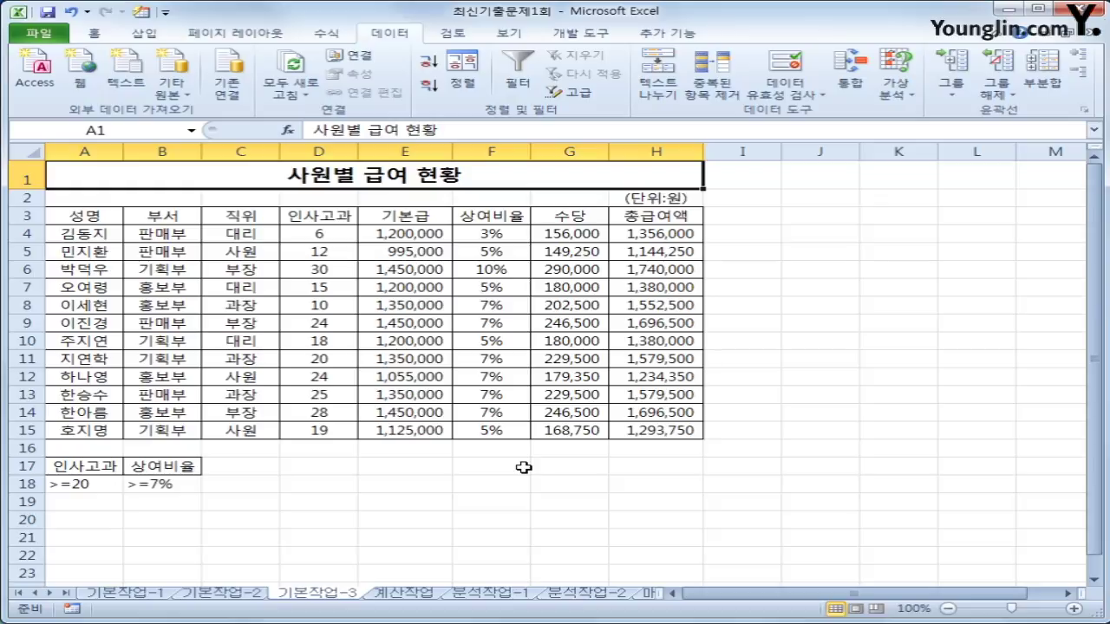
left_click(174, 273)
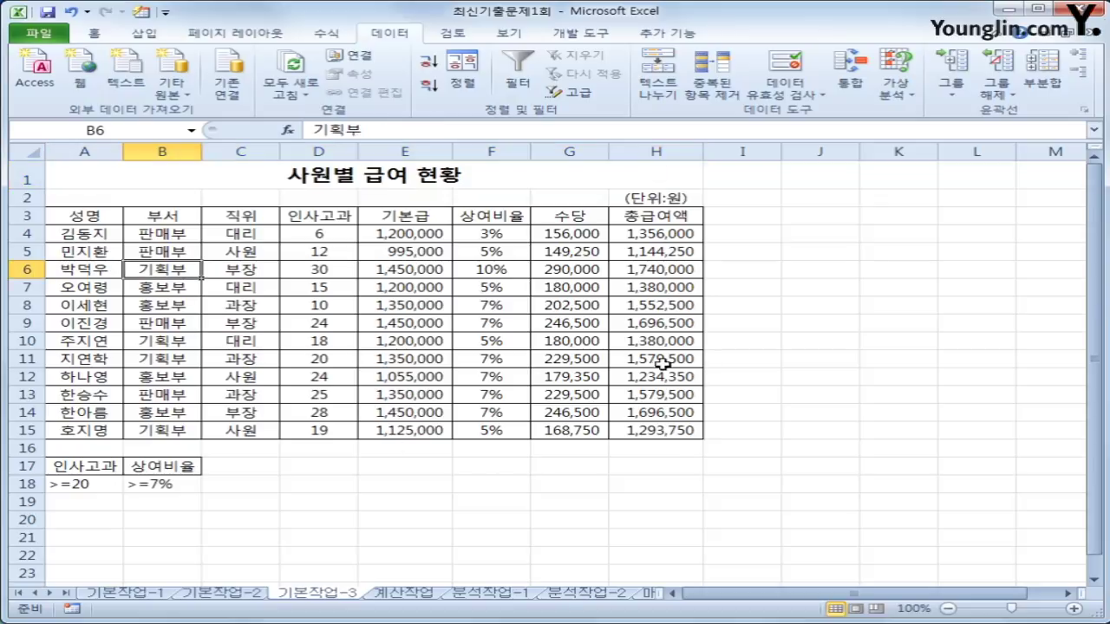
left_click(81, 176)
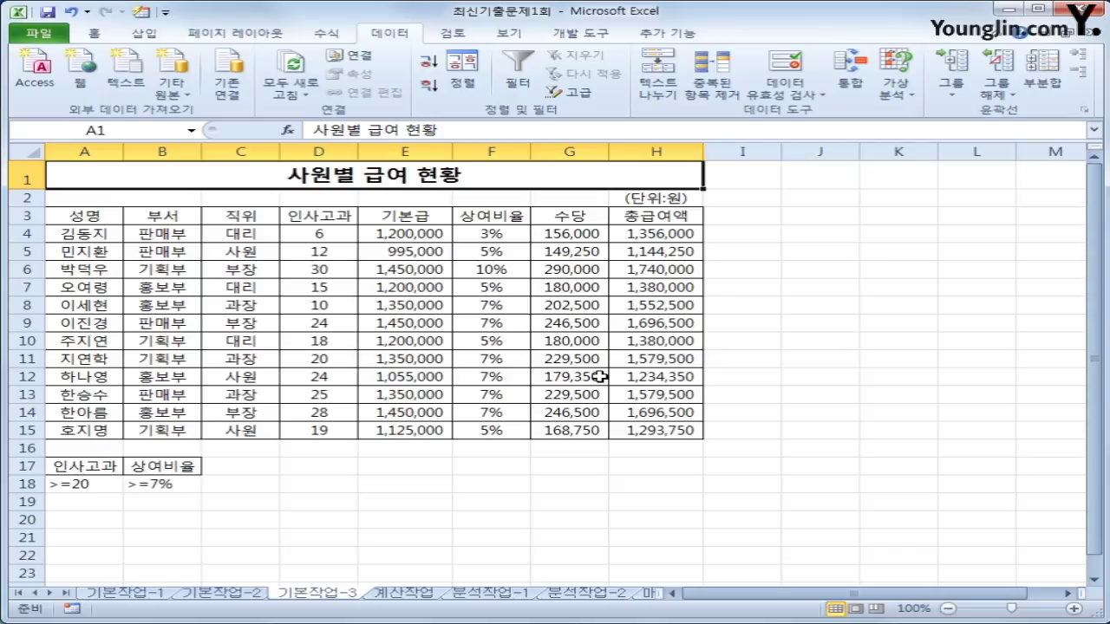
left_click_drag(90, 219, 656, 431)
left_click(495, 172)
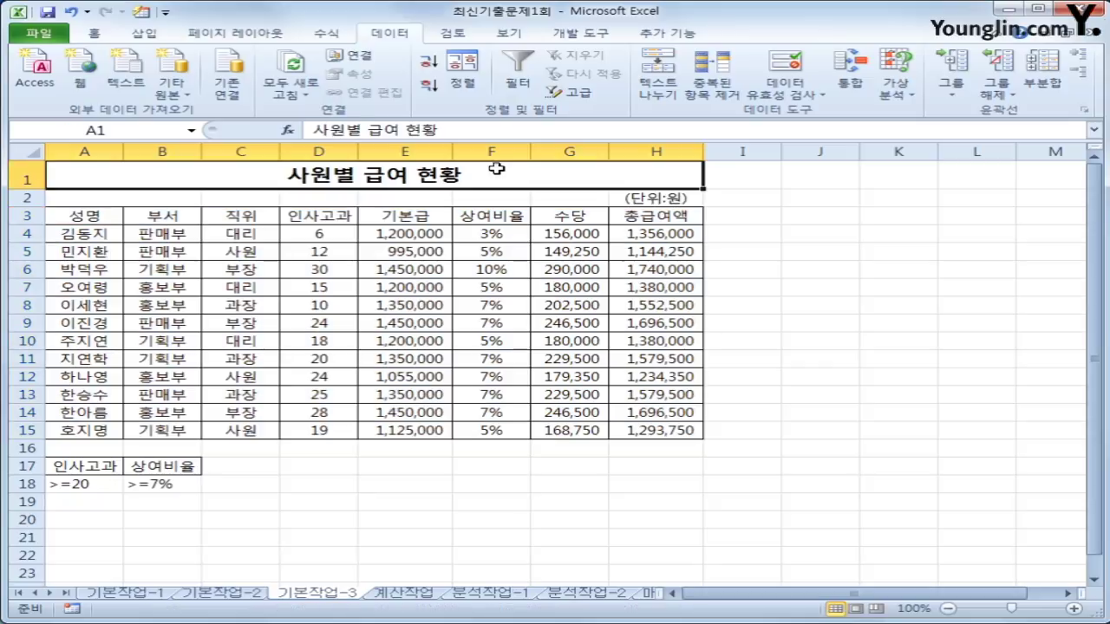
left_click(677, 199)
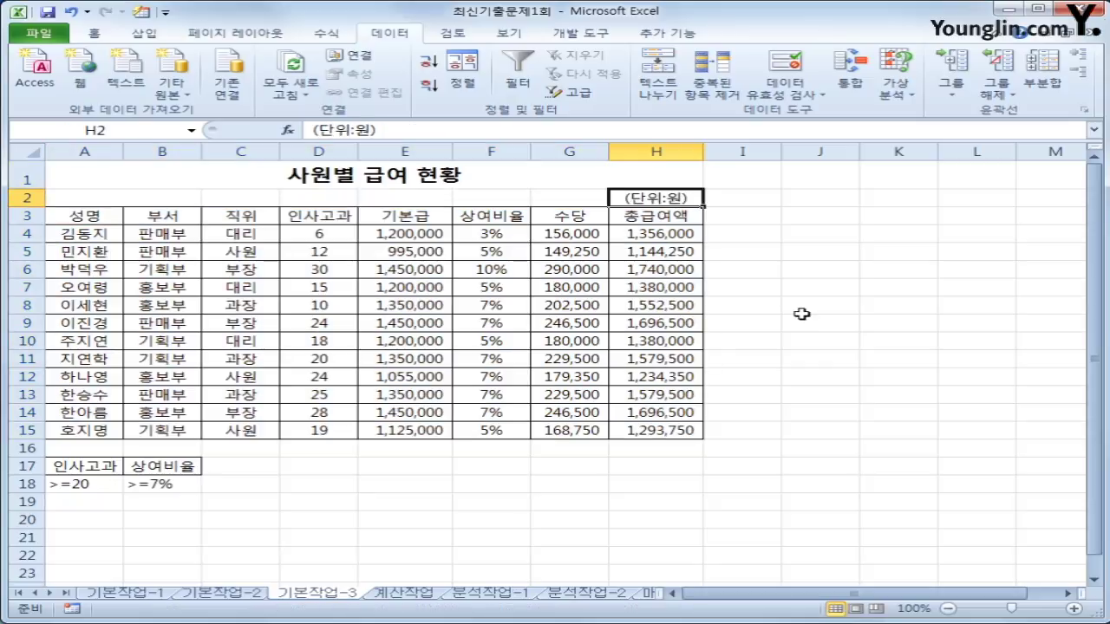
Set up an advanced filter with list range A3:H15 and criteria range A17:B18.
left_click_drag(83, 220, 615, 428)
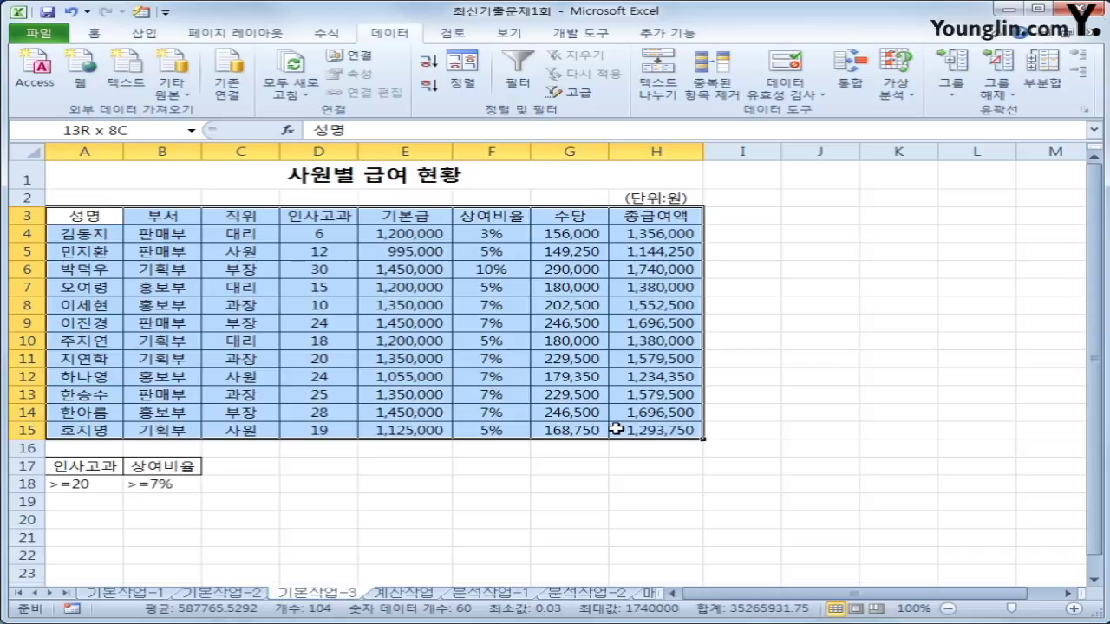
left_click_drag(616, 428, 615, 428)
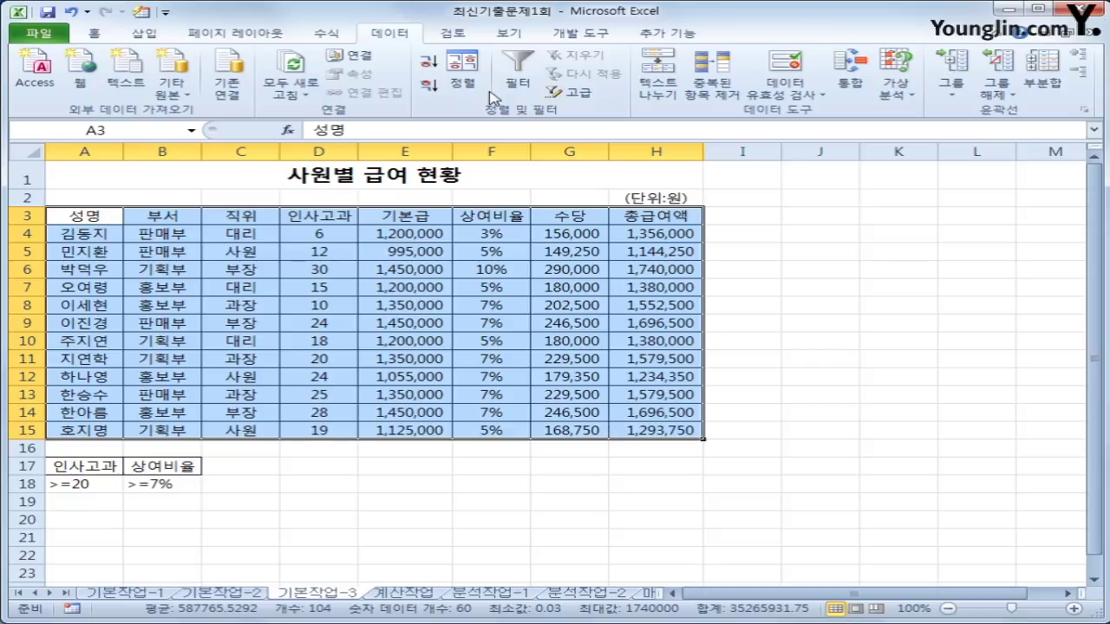
left_click(571, 93)
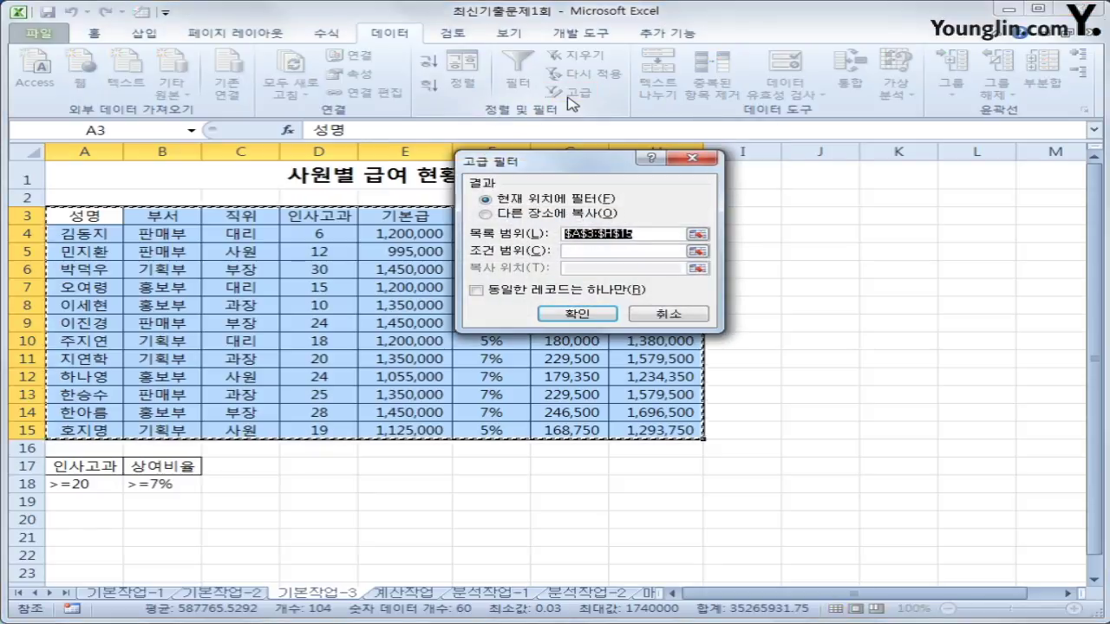
left_click(595, 252)
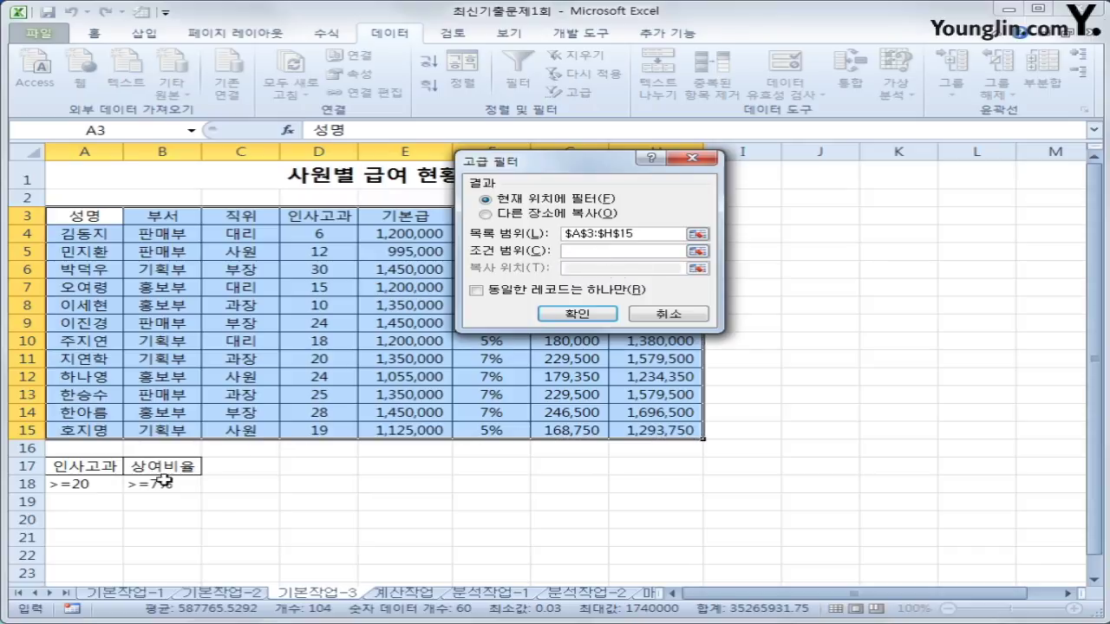
left_click_drag(104, 467, 163, 483)
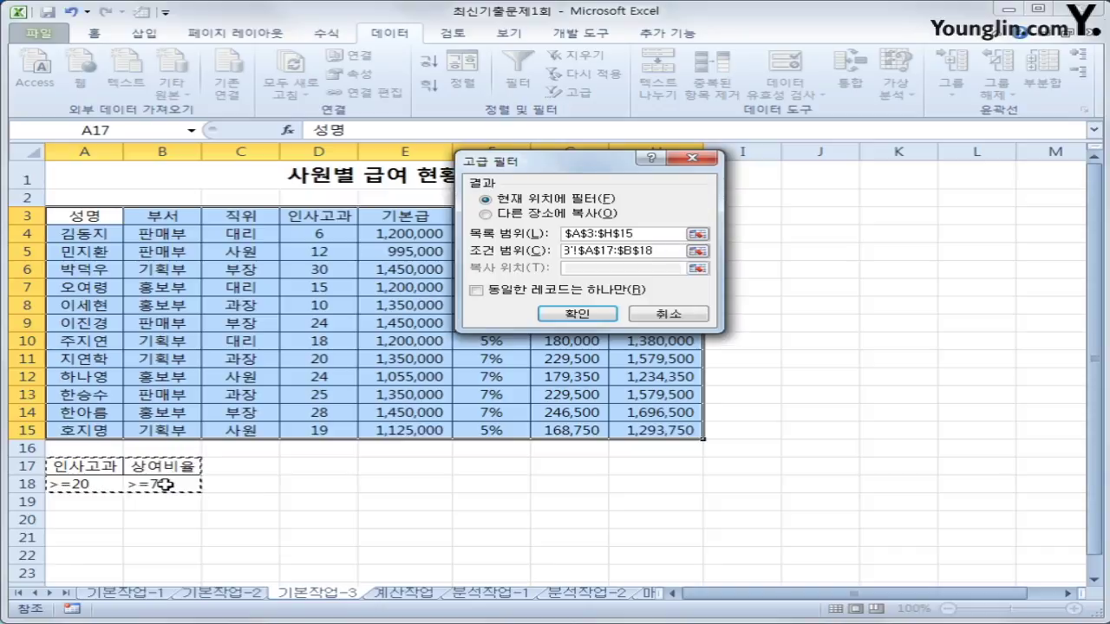
Output the filtered rows to another location starting at A20, and check their 인사고과 and 상여비율 values.
left_click(552, 217)
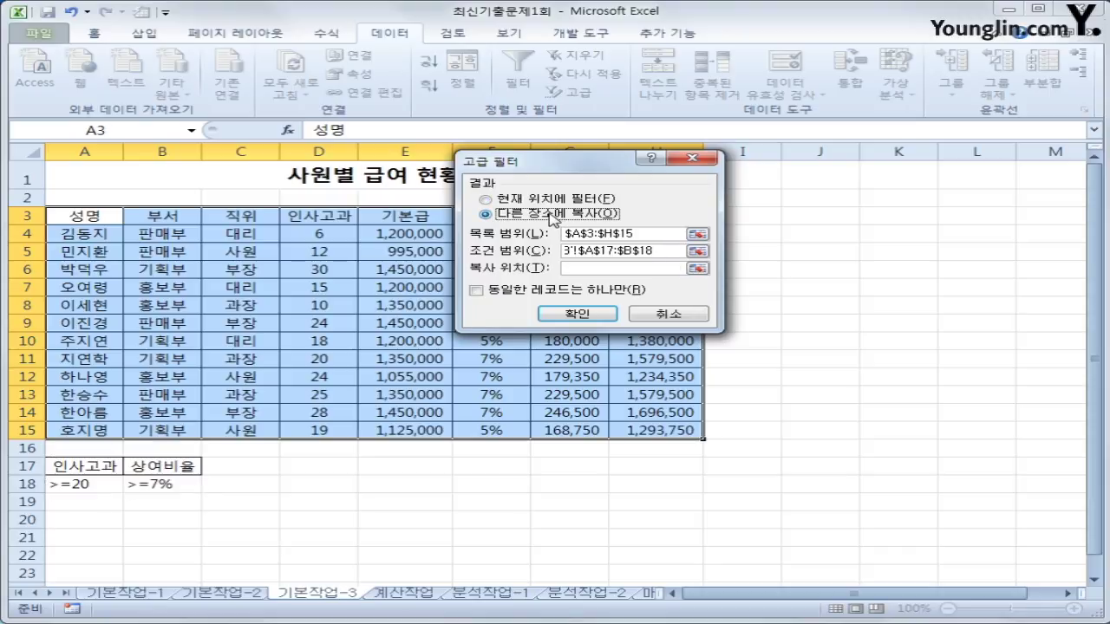
left_click(600, 269)
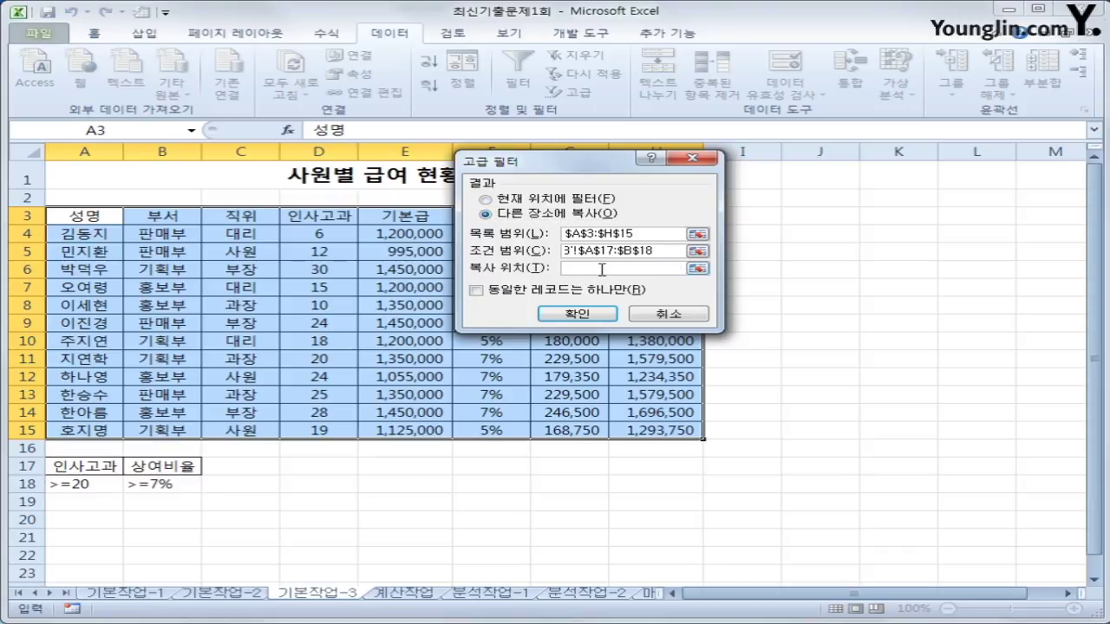
left_click(82, 520)
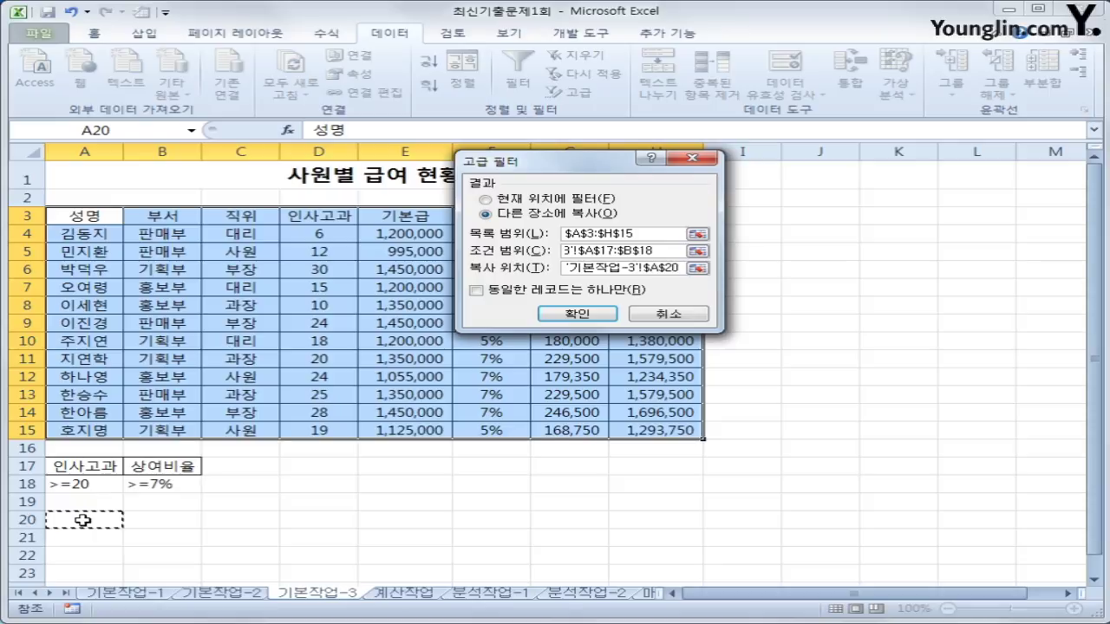
left_click(573, 316)
scroll(572, 320, "down", 2)
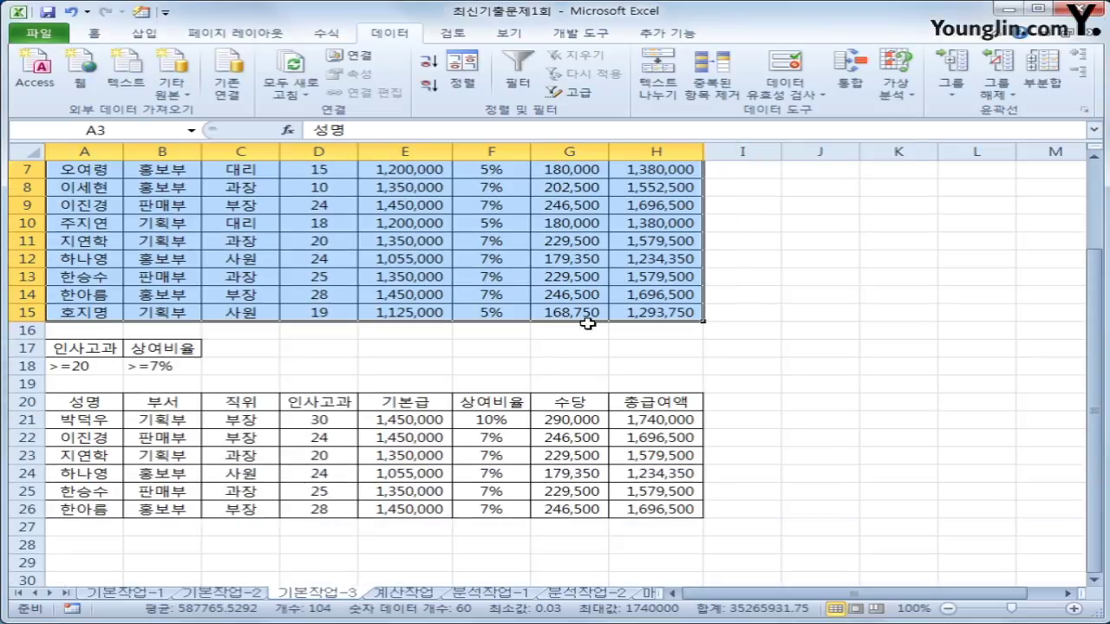
left_click_drag(308, 417, 312, 507)
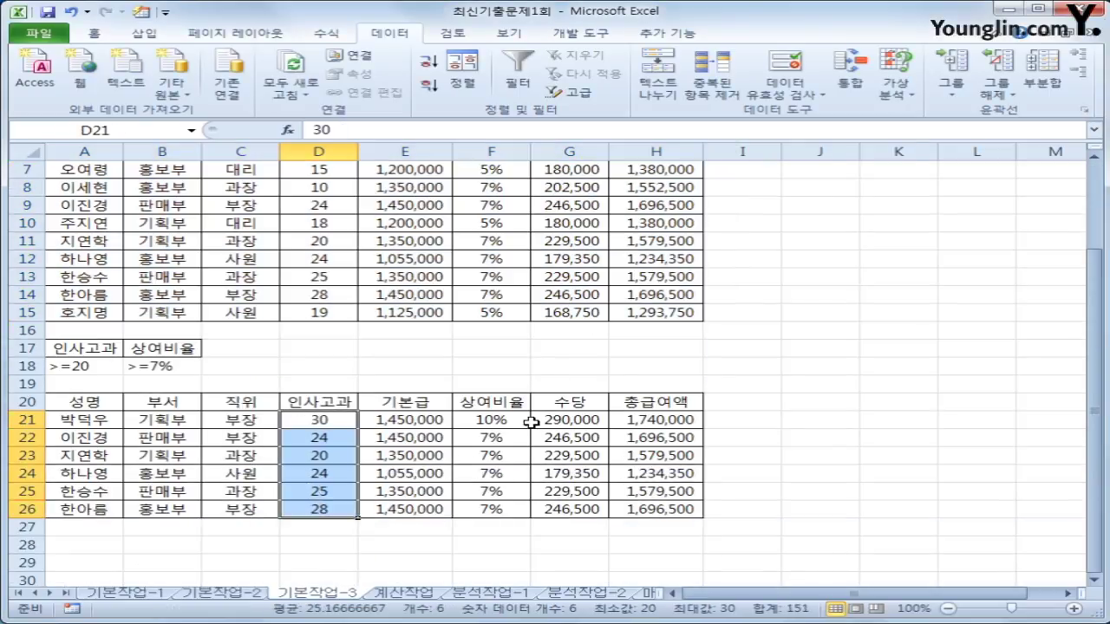
left_click_drag(528, 422, 521, 508)
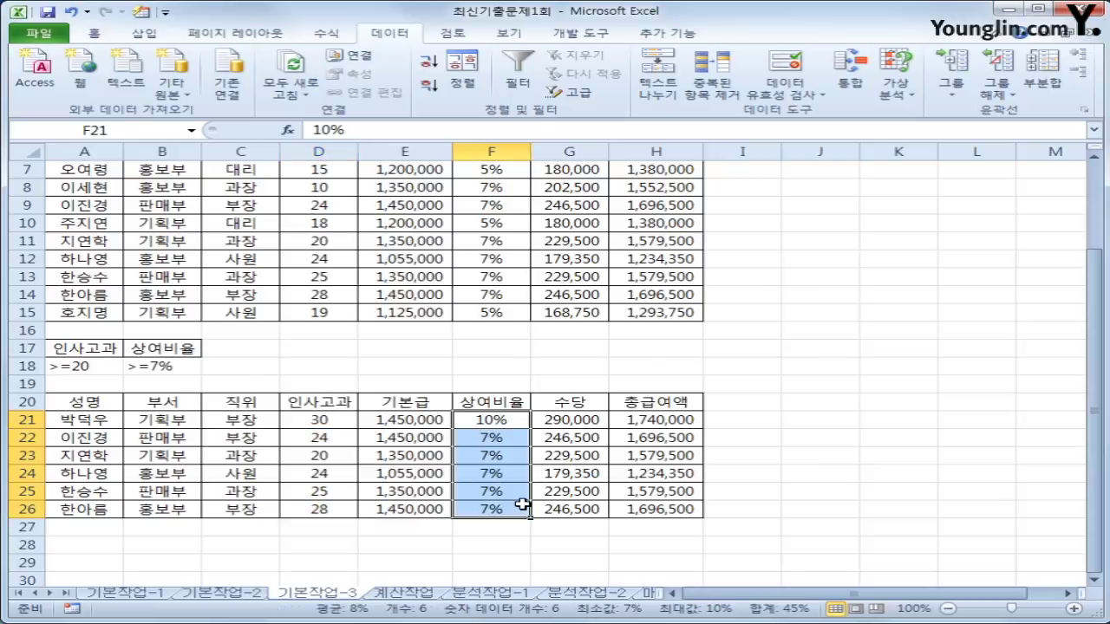
scroll(516, 495, "up", 2)
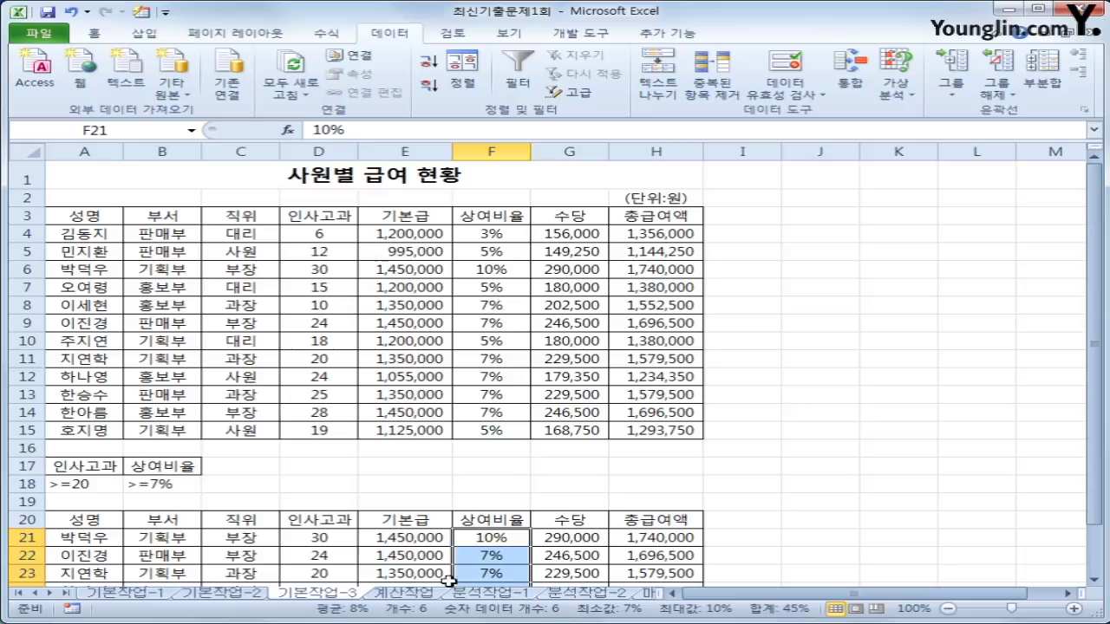
On the 계산작업 sheet, insert a COUNTIFS function in B11 with first range B3:B10 and criterion >=80.
left_click(426, 595)
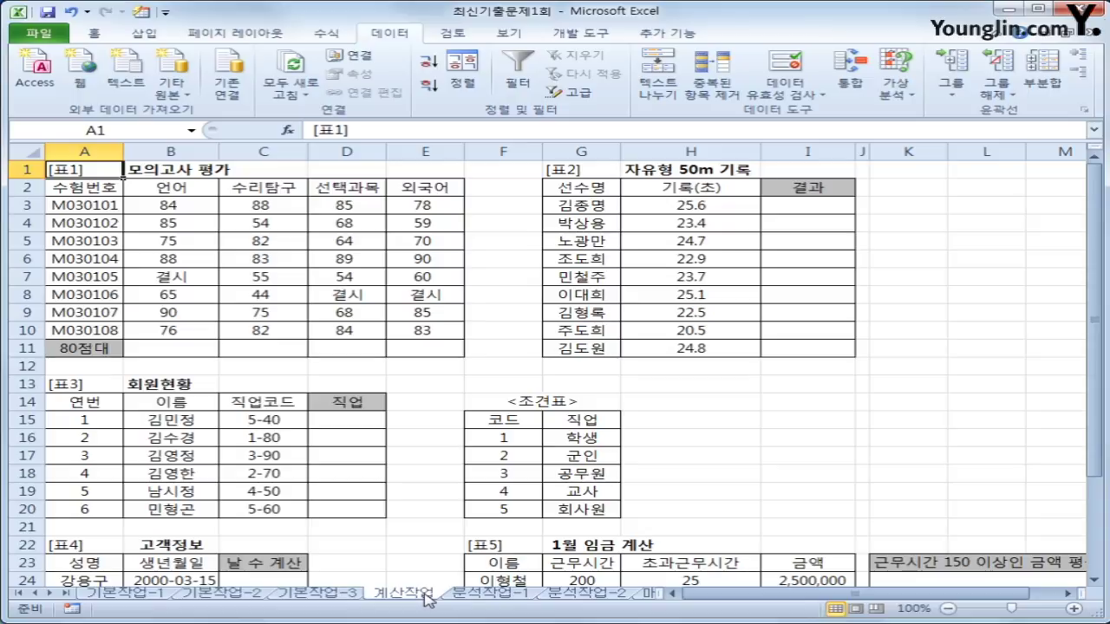
left_click(151, 347)
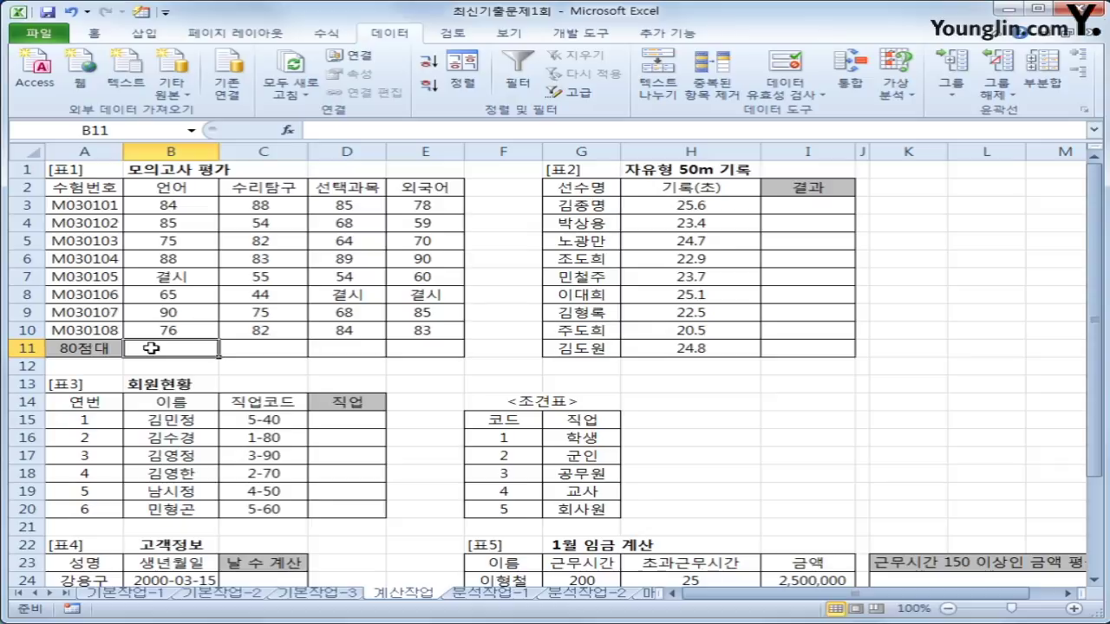
left_click(333, 38)
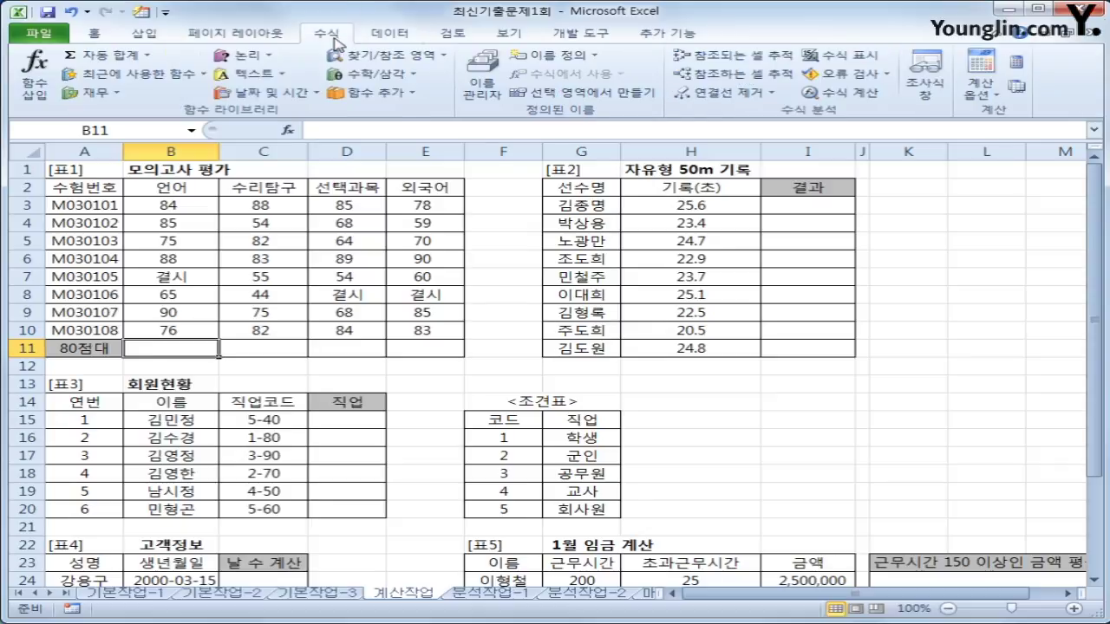
left_click(406, 96)
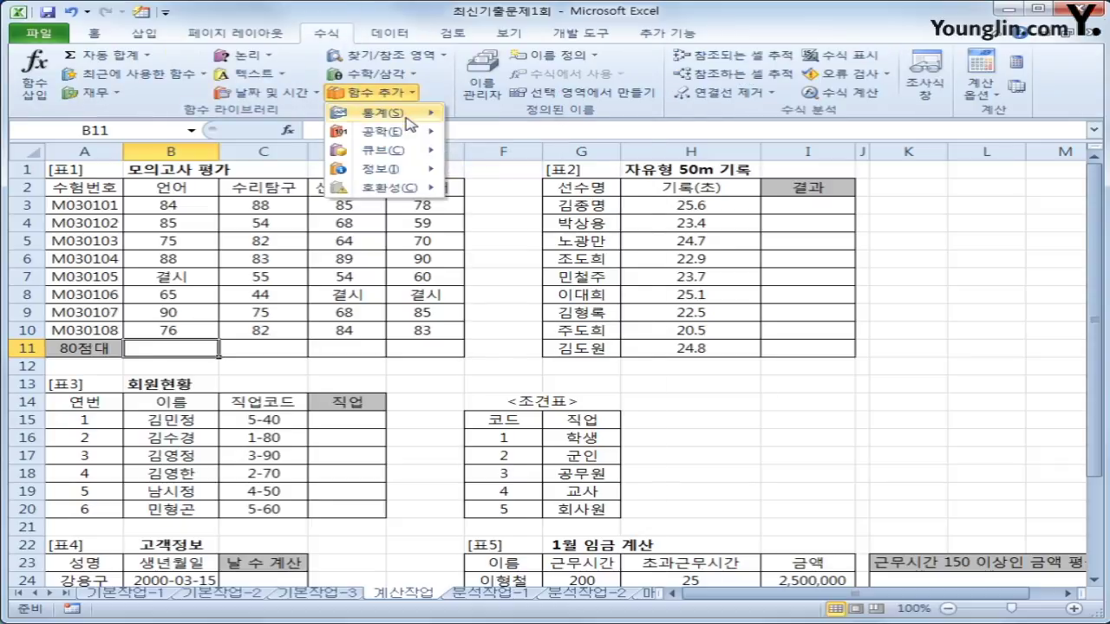
mouse_move(410, 124)
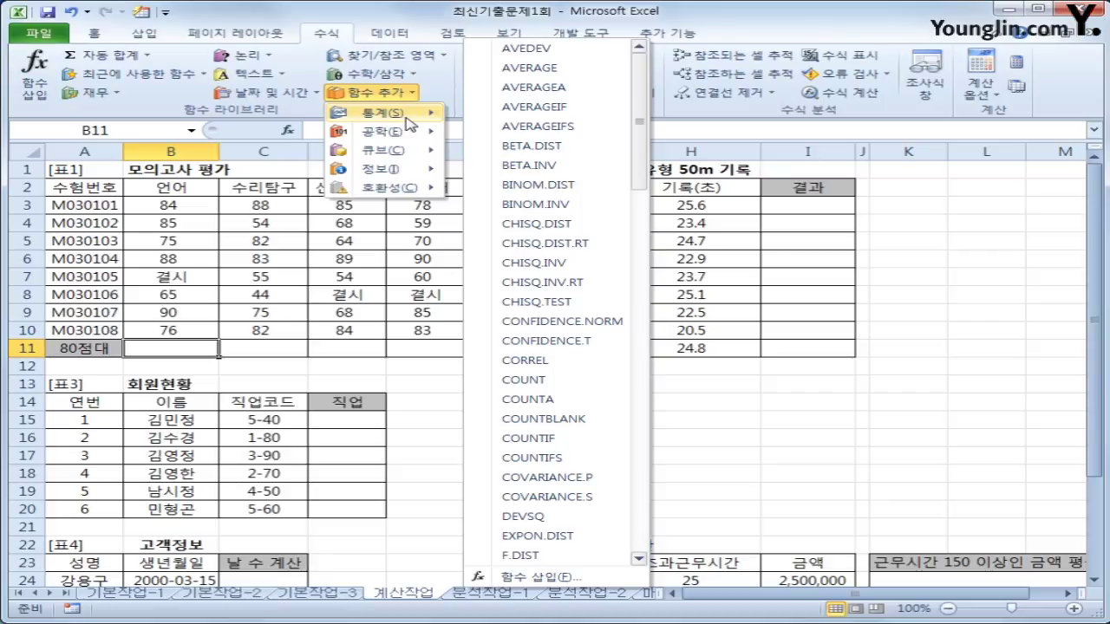
left_click(564, 461)
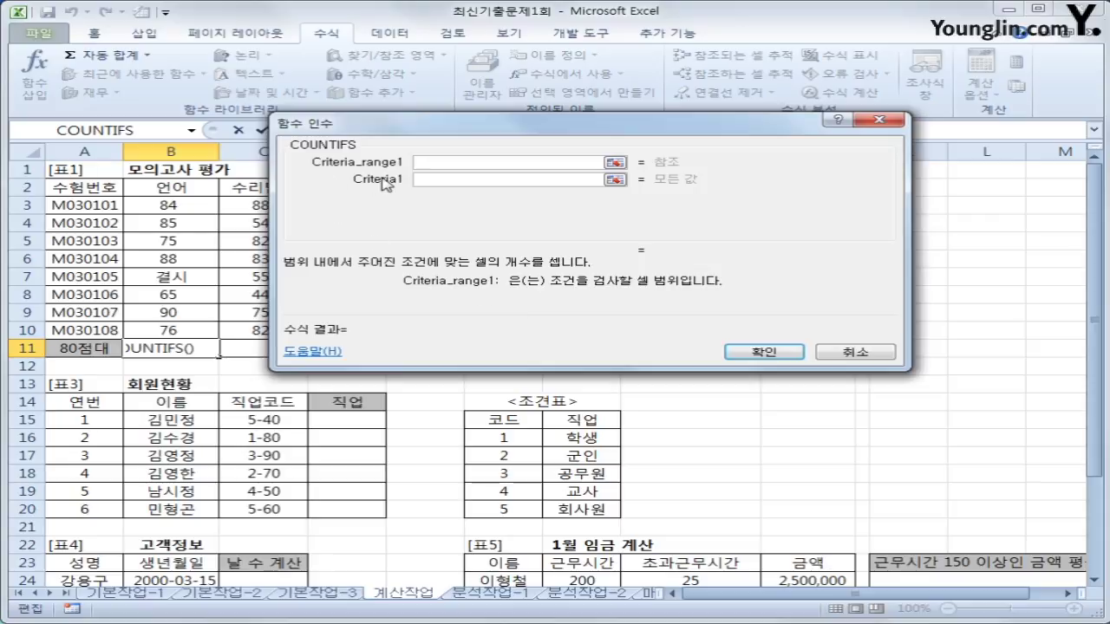
left_click_drag(501, 253, 582, 281)
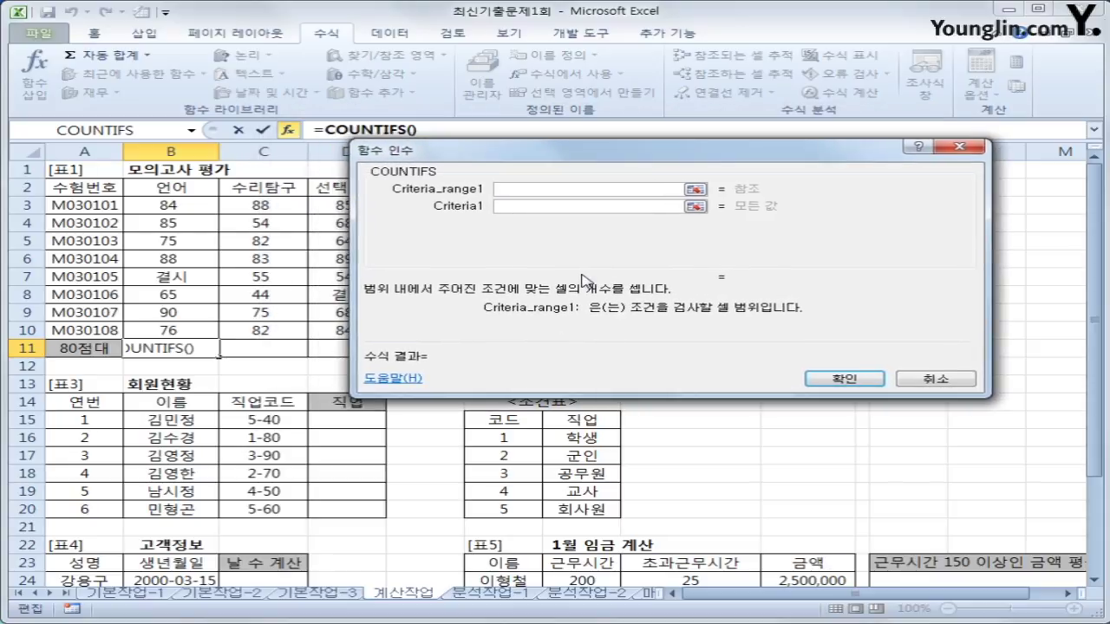
left_click_drag(169, 206, 174, 330)
left_click(526, 208)
left_click(525, 209)
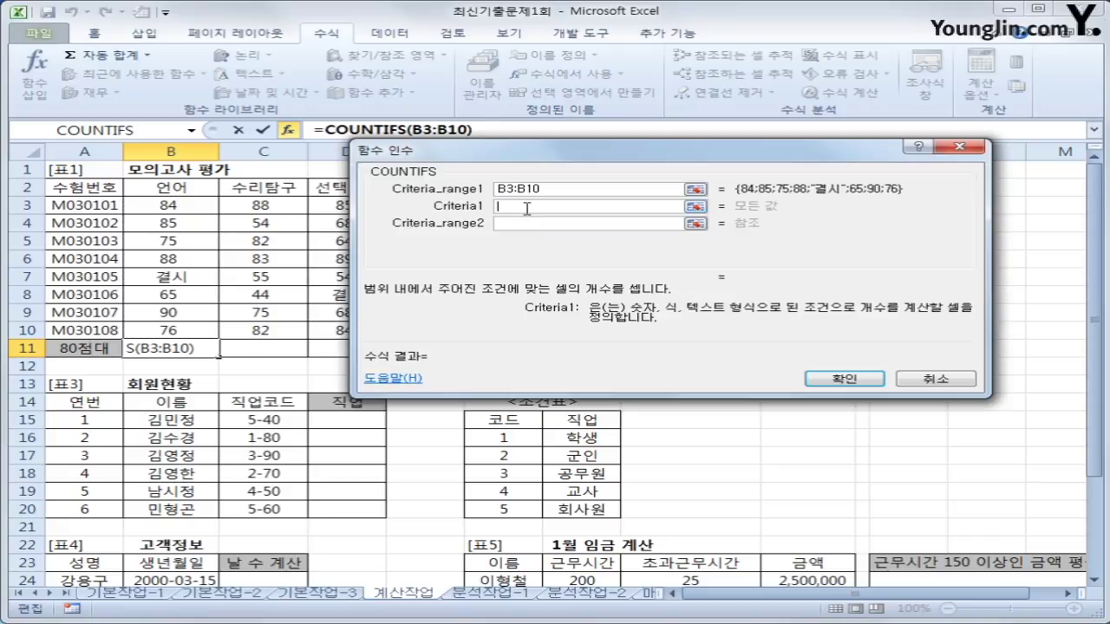
type(">=80")
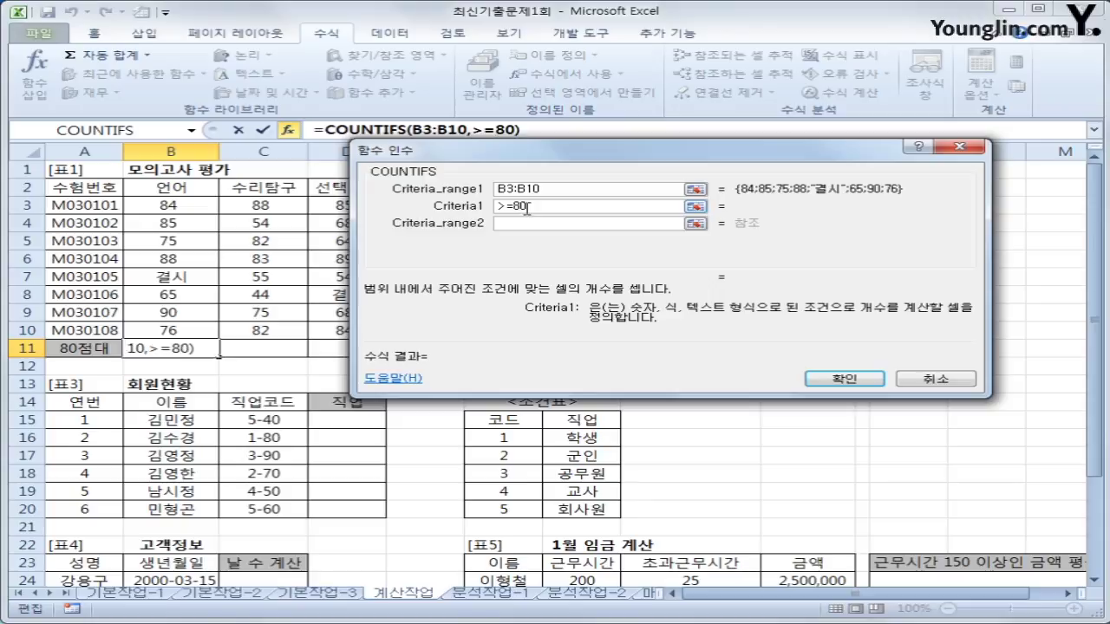
Add the second COUNTIFS condition with range B3:B10 and criterion <90, and confirm the function.
left_click(517, 224)
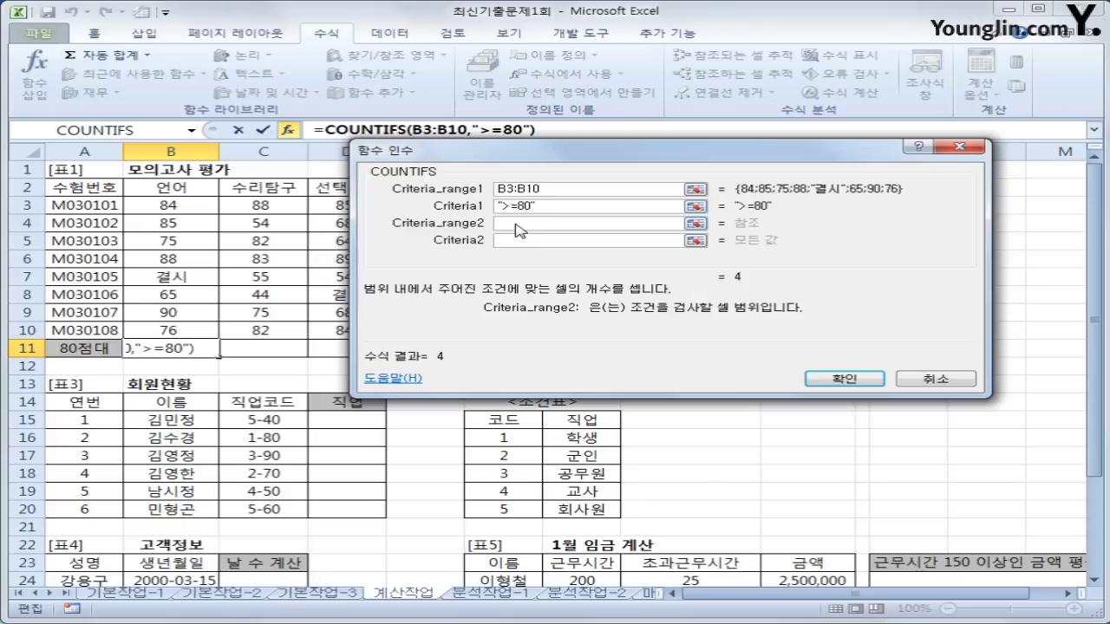
left_click_drag(165, 207, 163, 327)
left_click(513, 240)
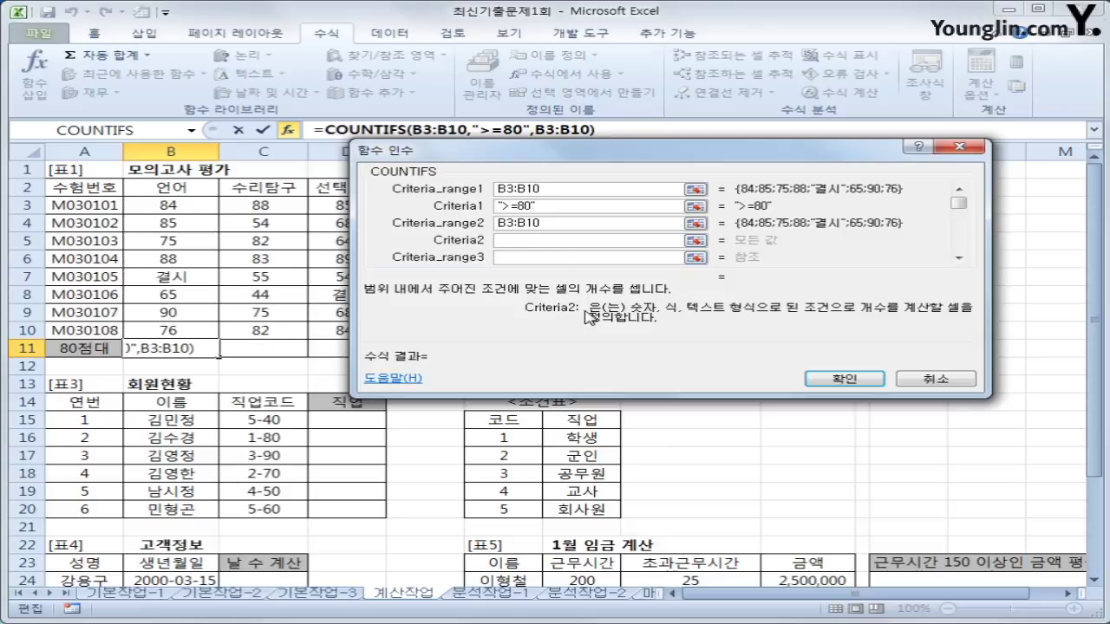
type("<90")
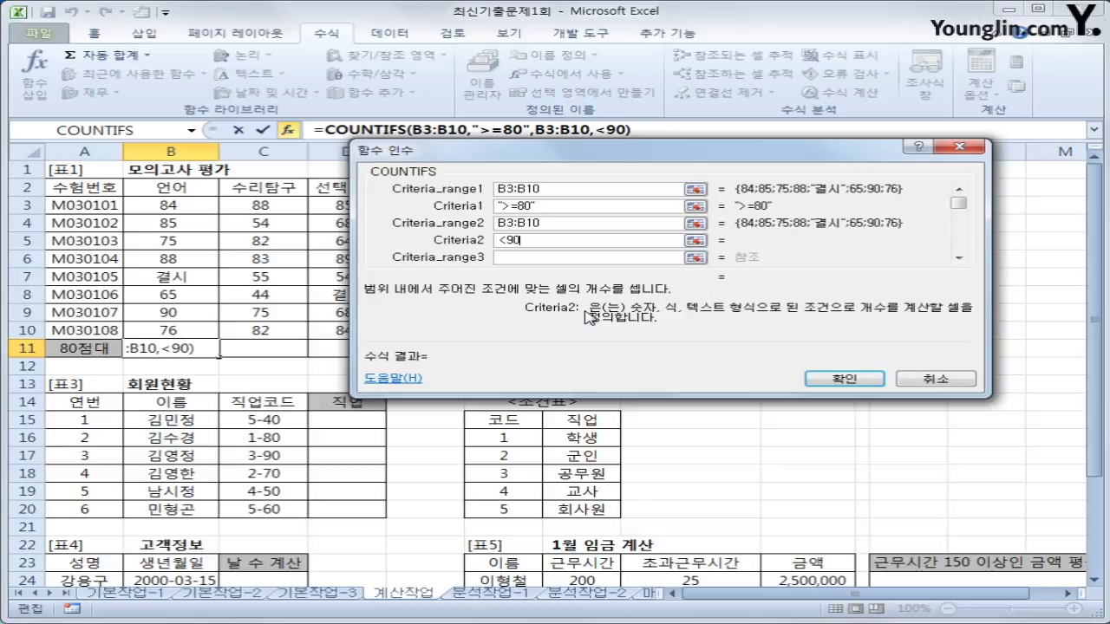
left_click_drag(563, 222, 484, 227)
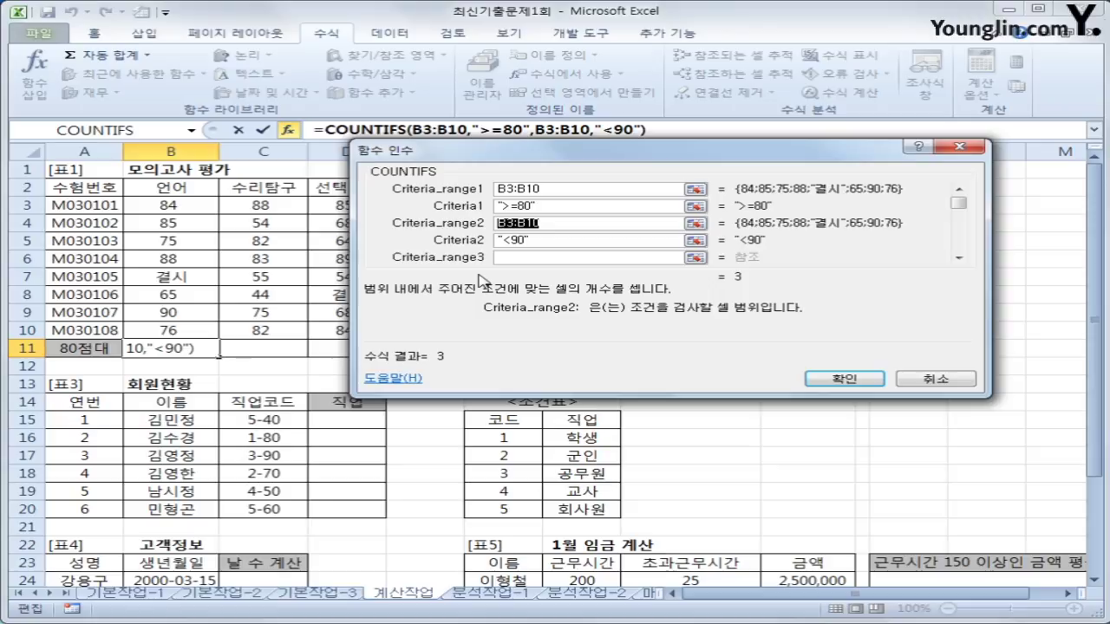
left_click(545, 240)
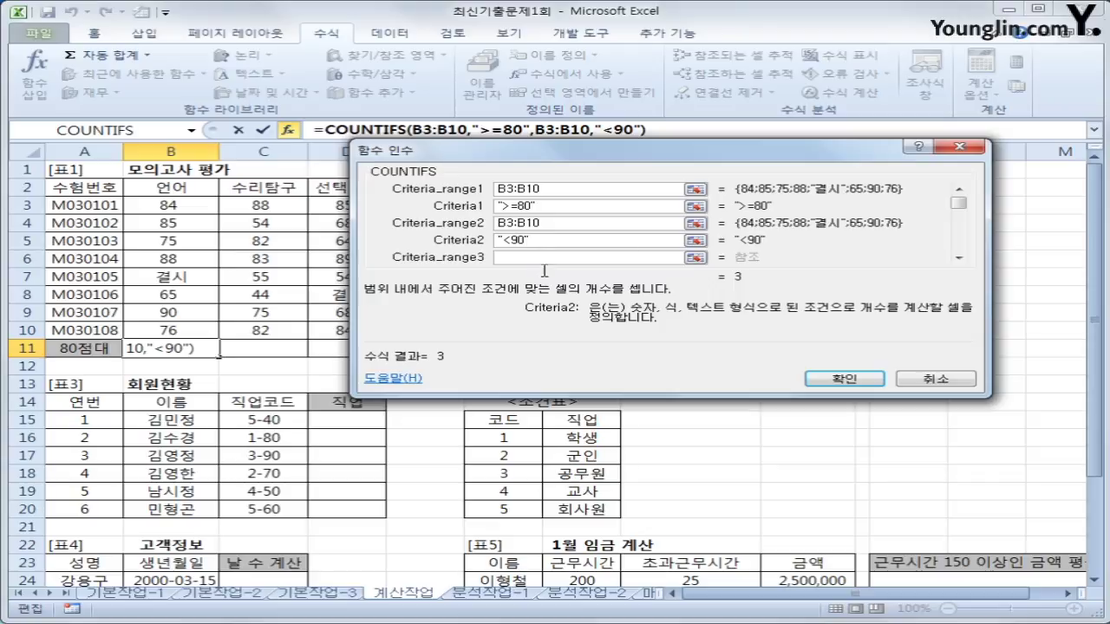
left_click(824, 382)
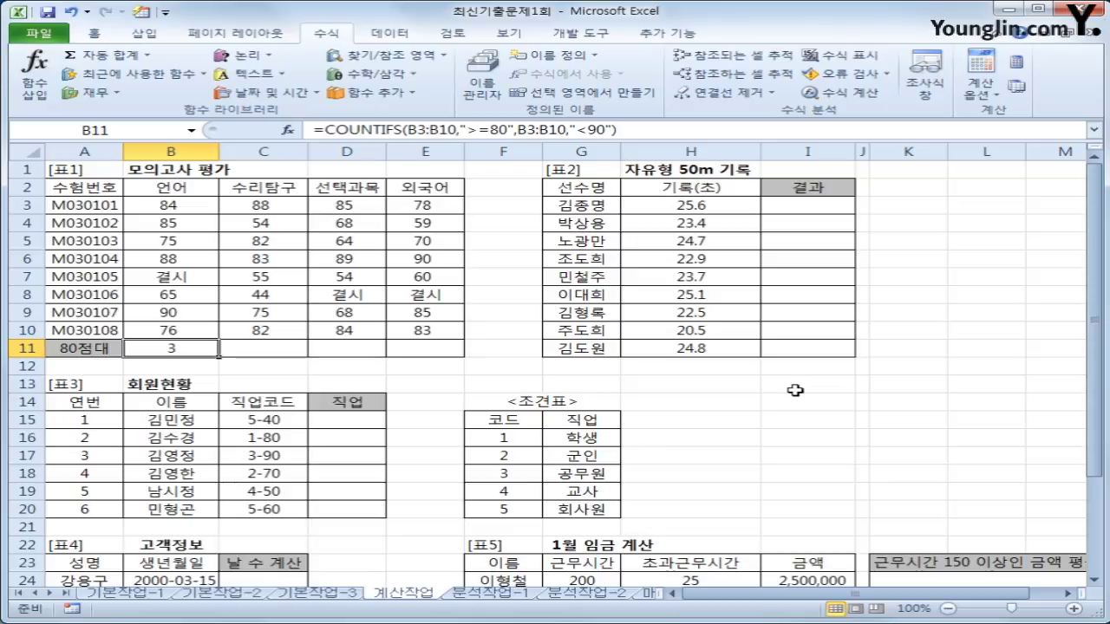
Append &"명" to the COUNTIFS formula in B11 and fill it across to E11.
left_click(640, 126)
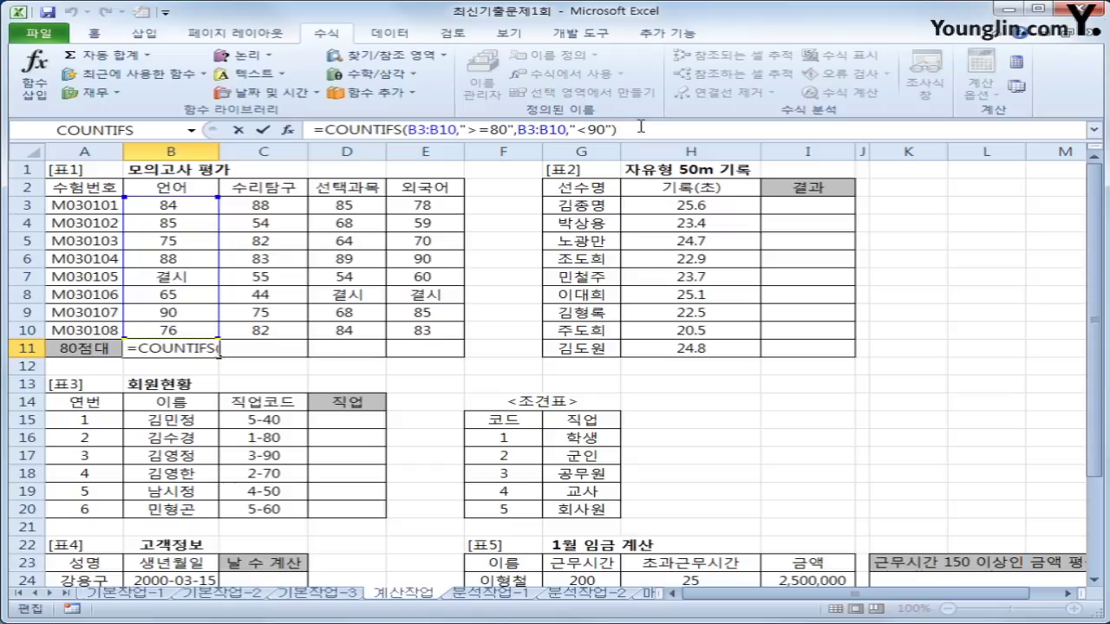
type("&")
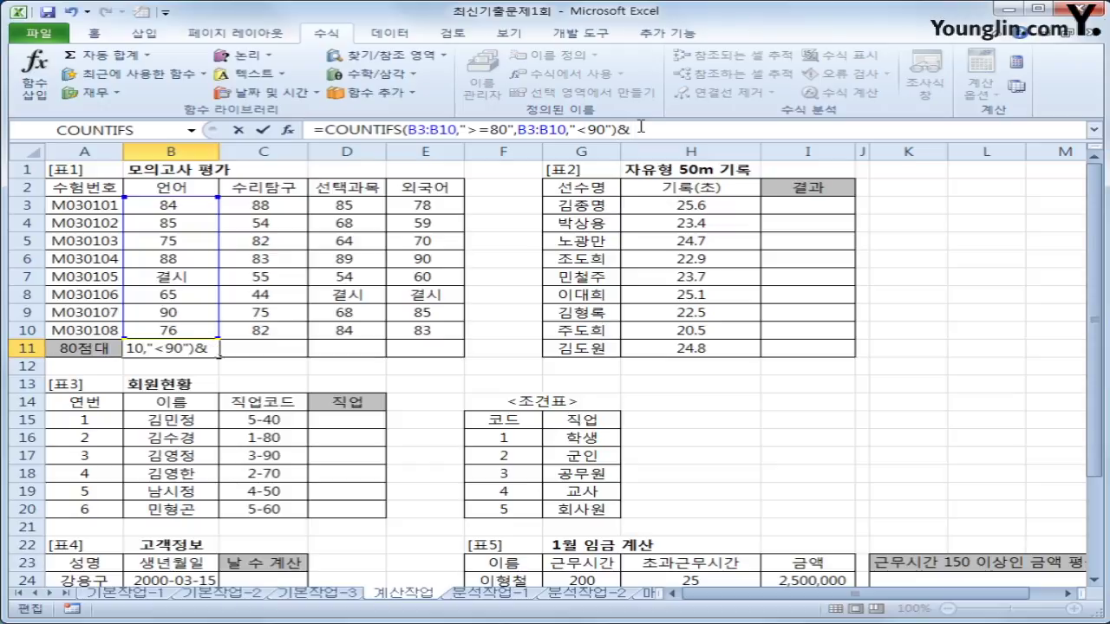
type("\"")
type("au")
key("BackSpace")
key("BackSpace")
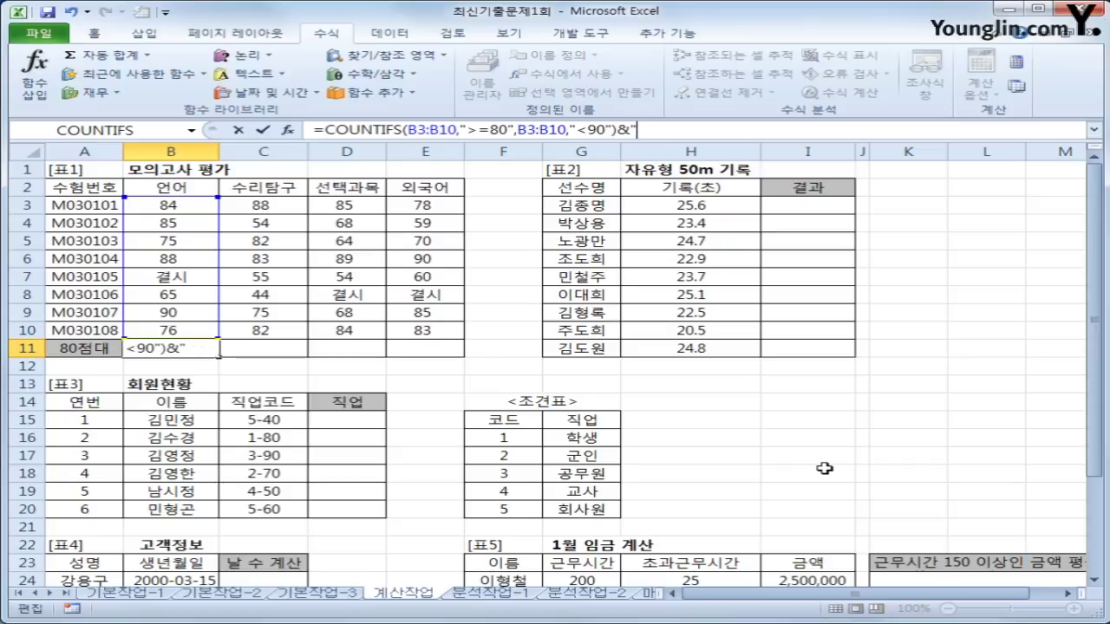
type("명\"")
key("Return")
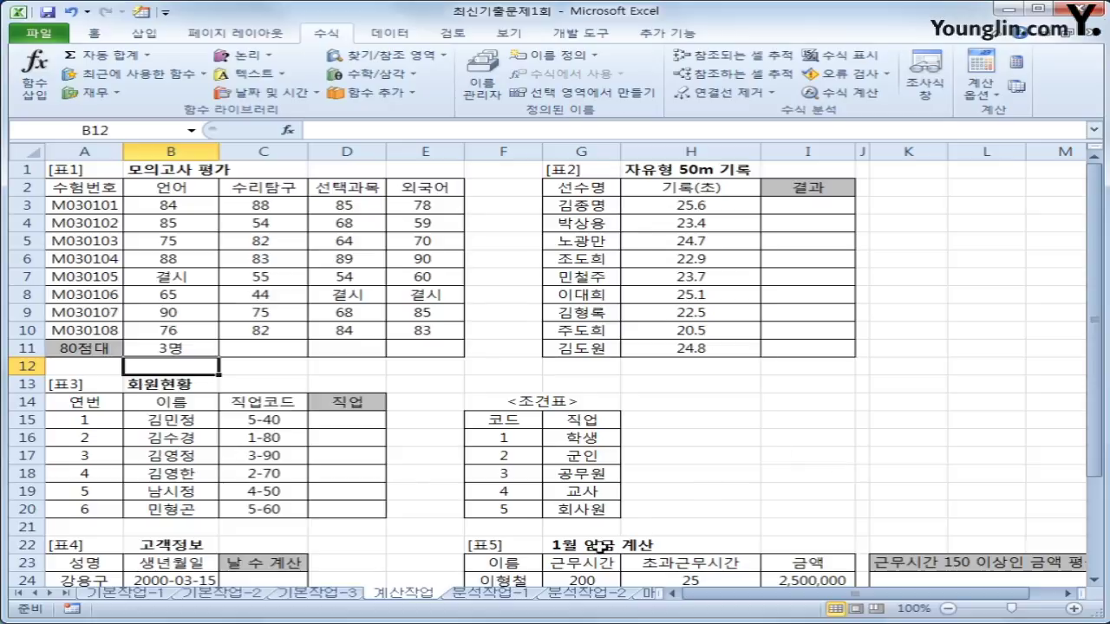
left_click(198, 347)
left_click_drag(219, 356, 450, 360)
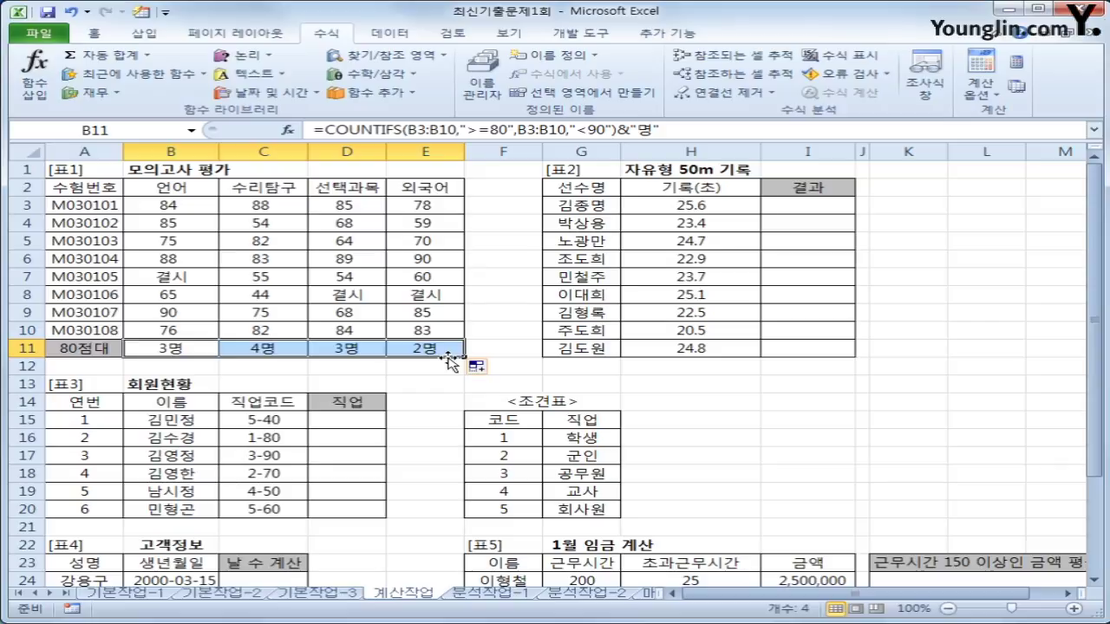
Start a SMALL function in I3 of the 결과 column, using the absolute range $H$3:$H$11 as its array.
left_click_drag(675, 208, 678, 349)
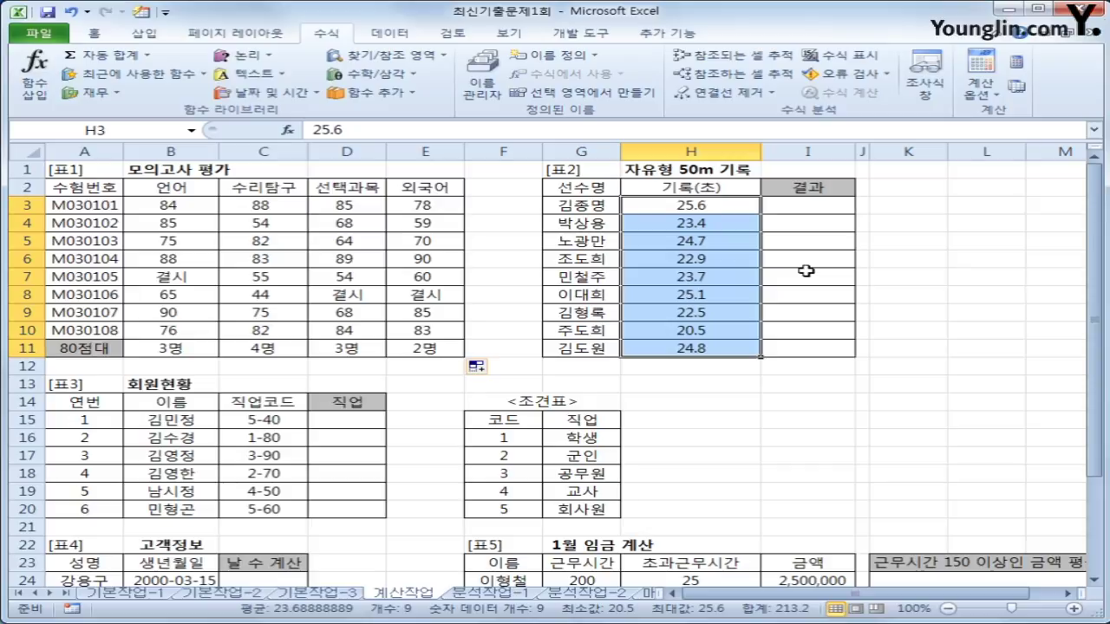
left_click(816, 212)
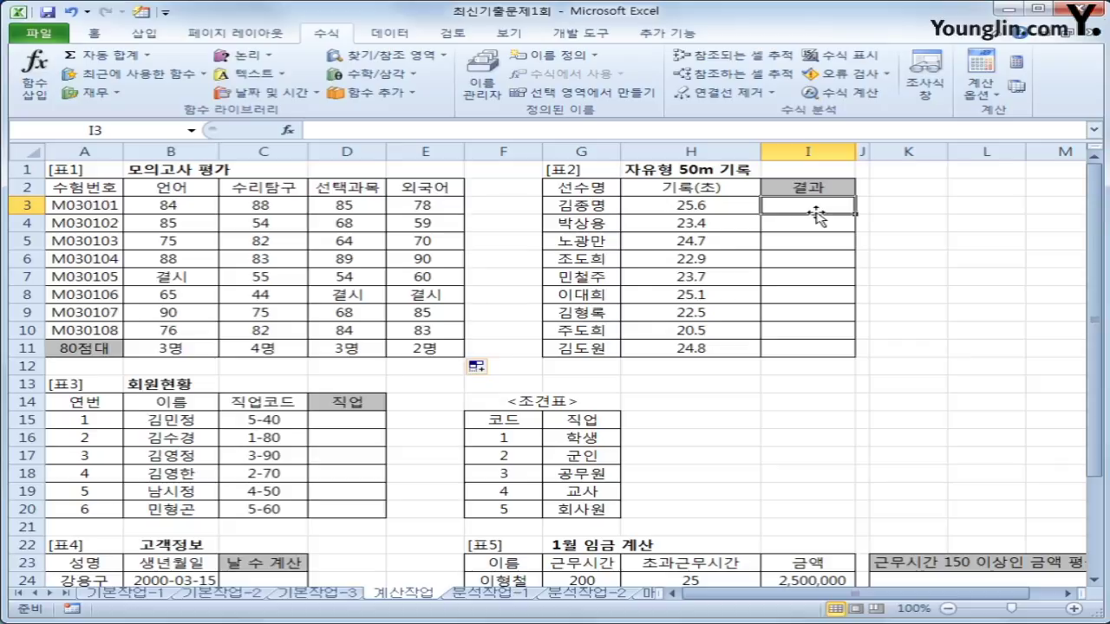
type("=sm")
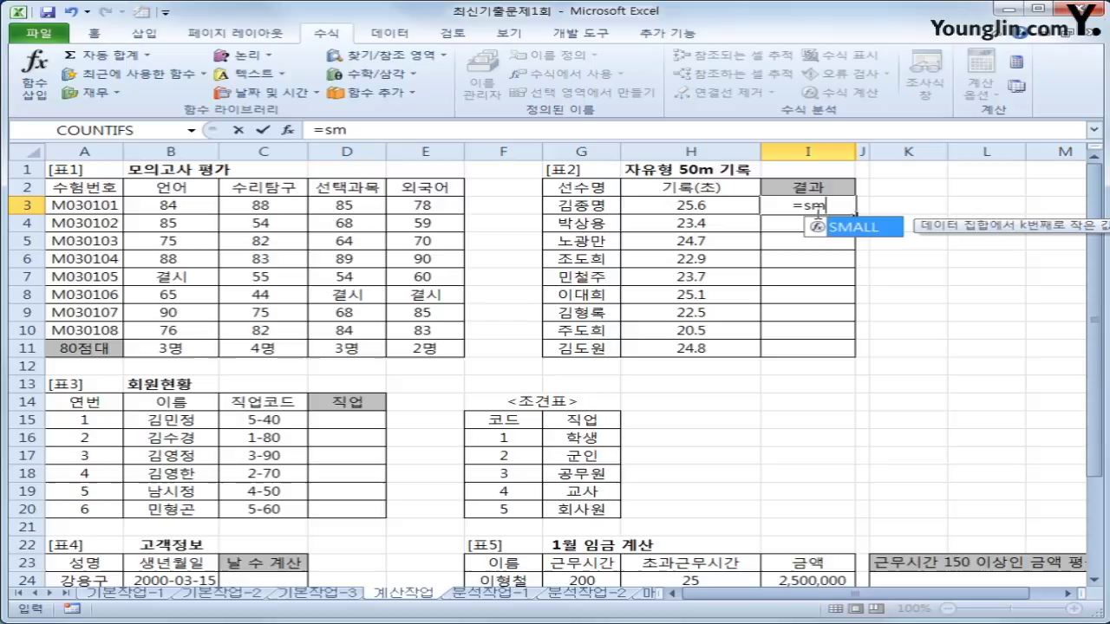
key("Tab")
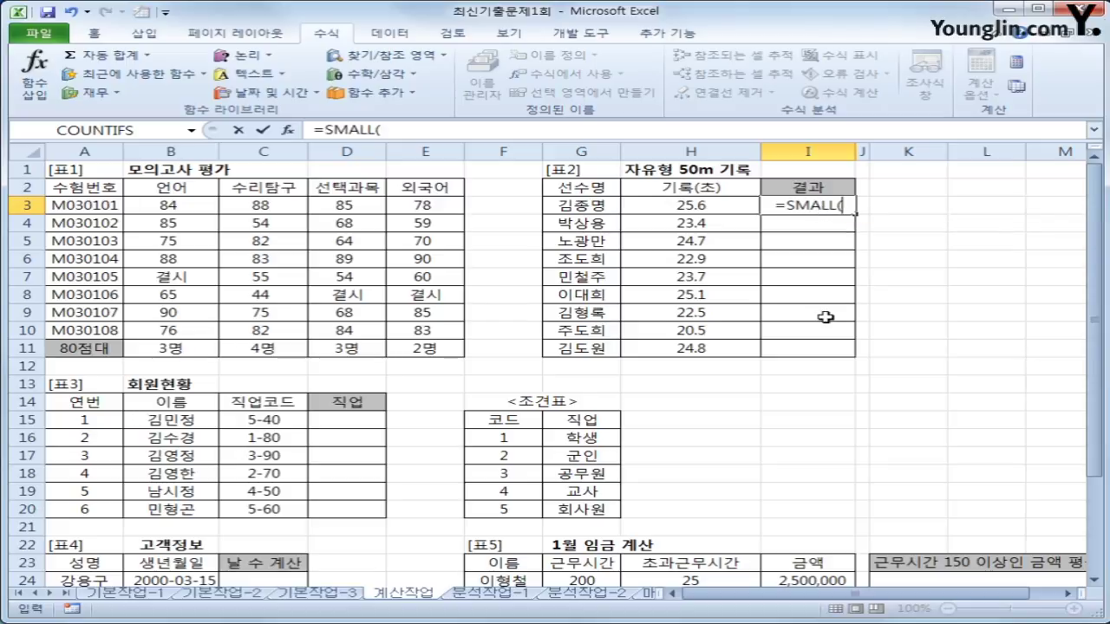
left_click(718, 210)
left_click_drag(717, 218, 722, 340)
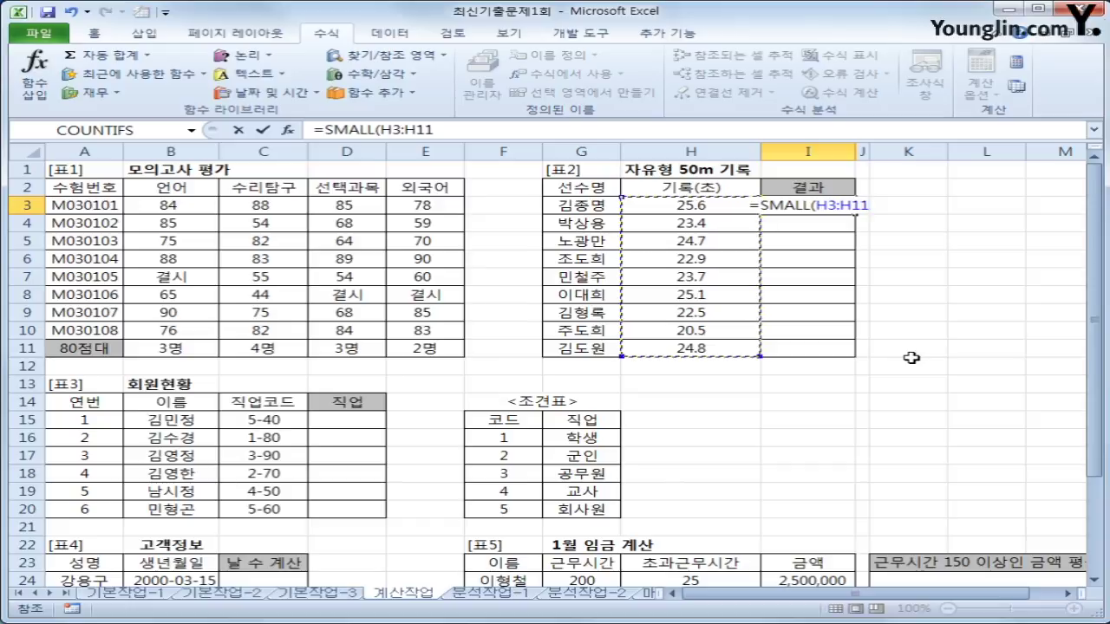
key("F4")
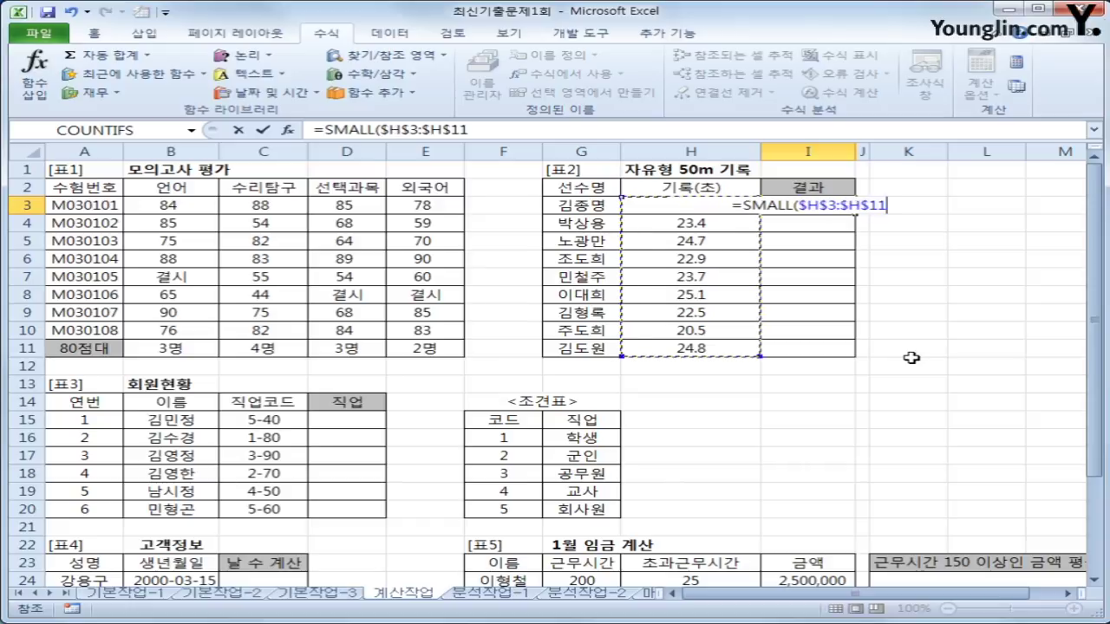
Complete the SMALL formula in I3 with rank 5, and compare its result with the matching record in column H.
type(",")
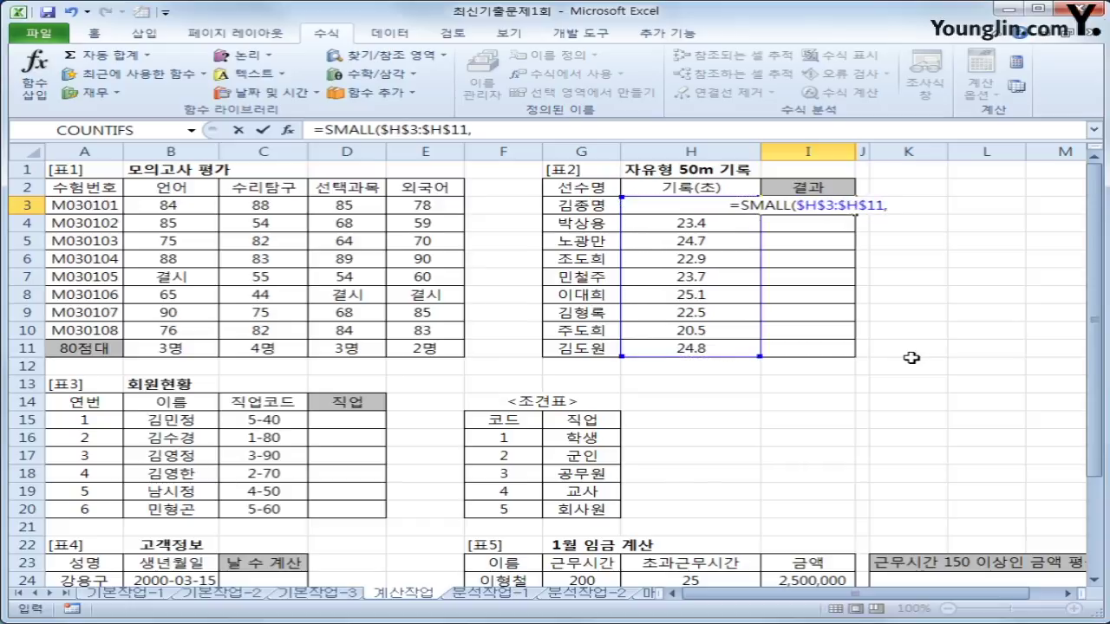
type("5")
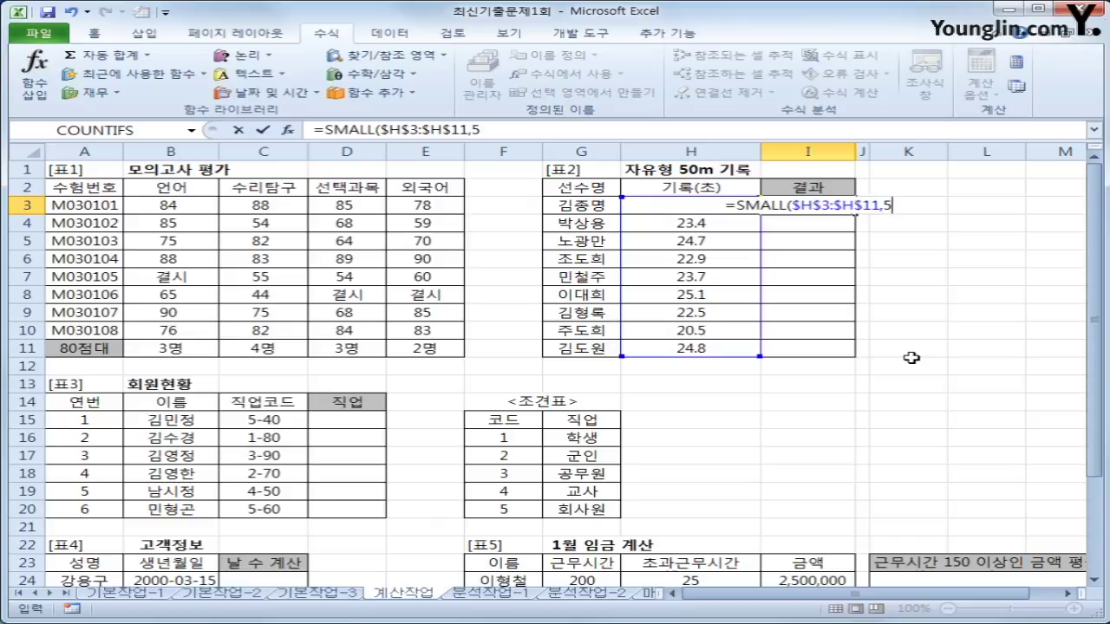
type(")")
key("Return")
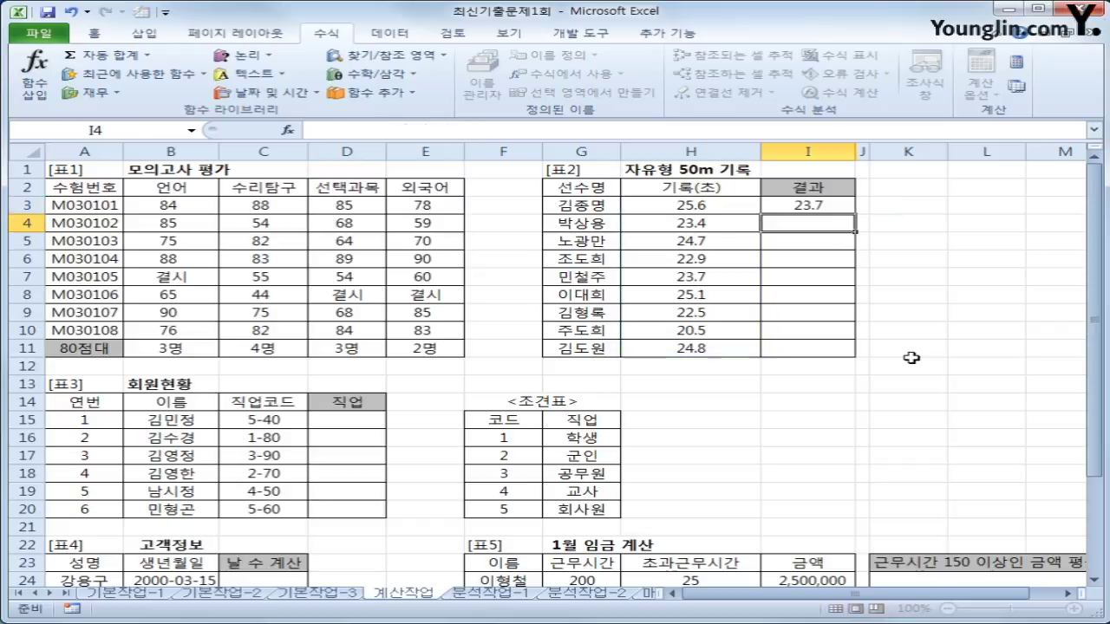
left_click(839, 208)
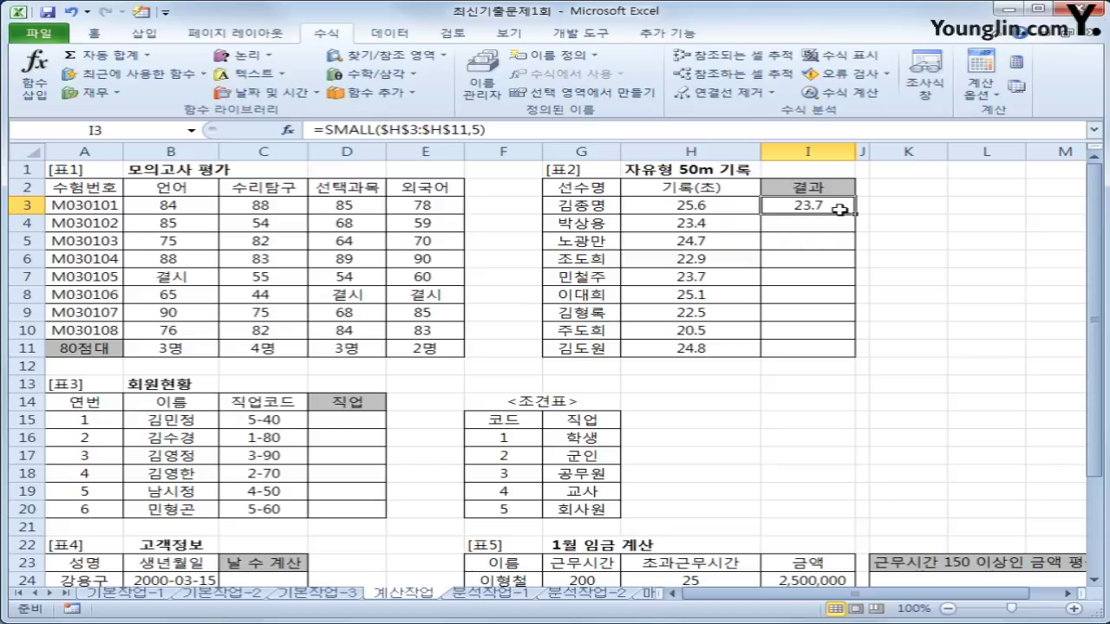
left_click(710, 278)
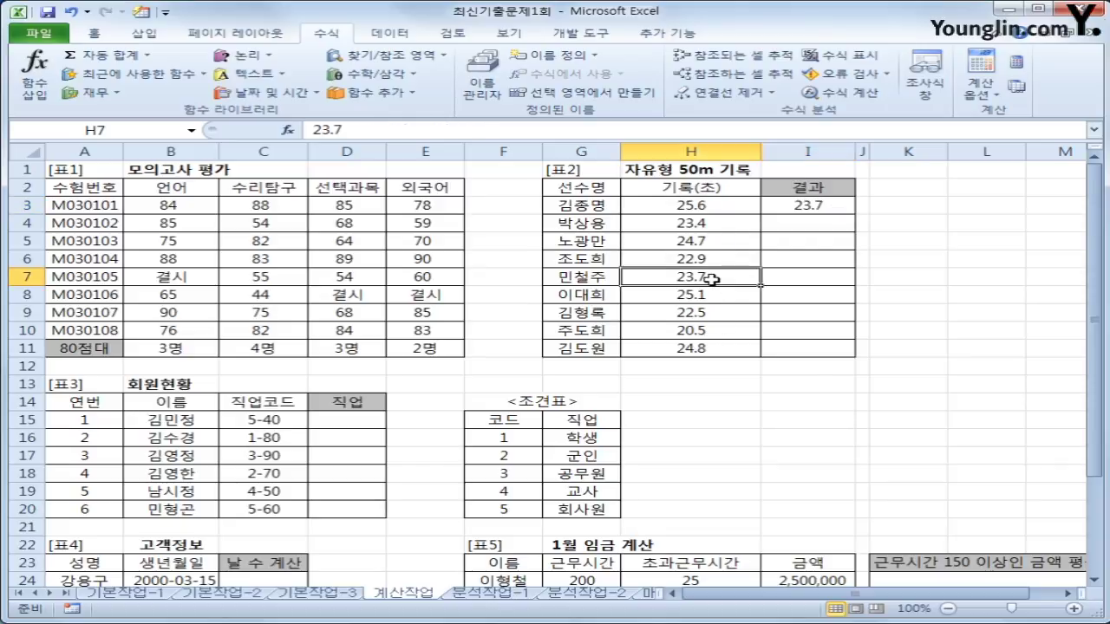
Wrap the SMALL formula in I3 in an IF function with the condition H3<=SMALL($H$3:$H$11,5).
left_click(824, 210)
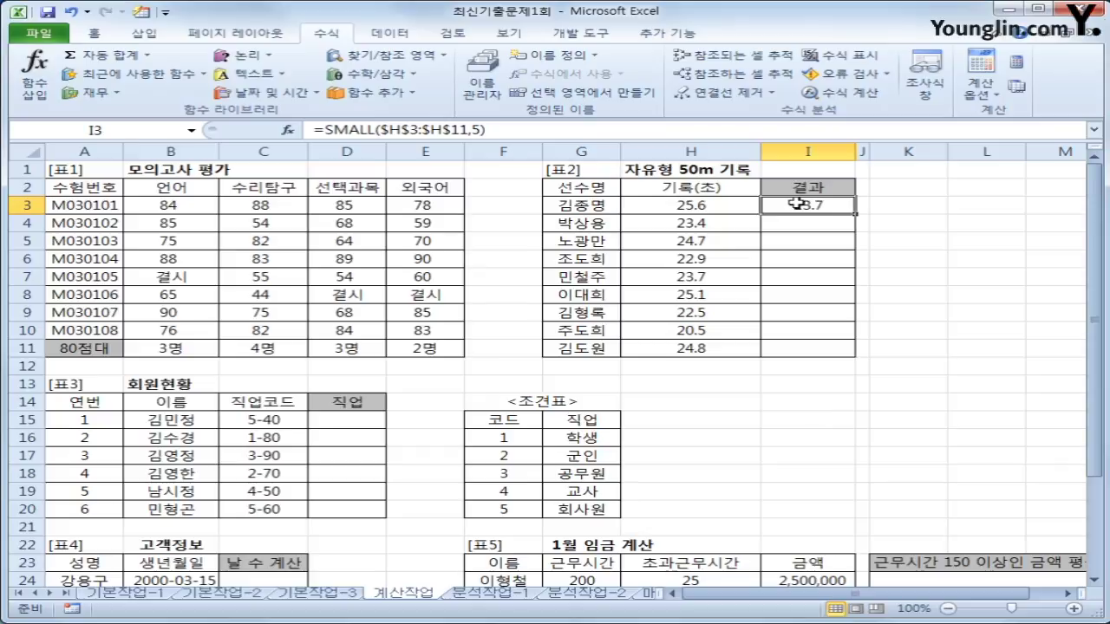
left_click(326, 130)
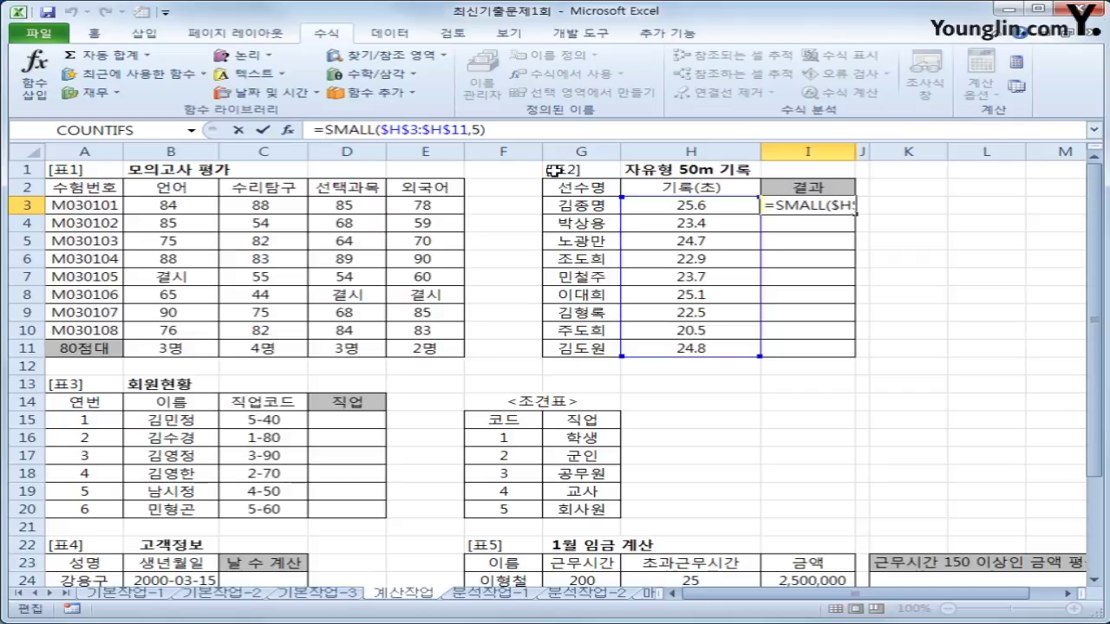
key("BackSpace")
type("if(")
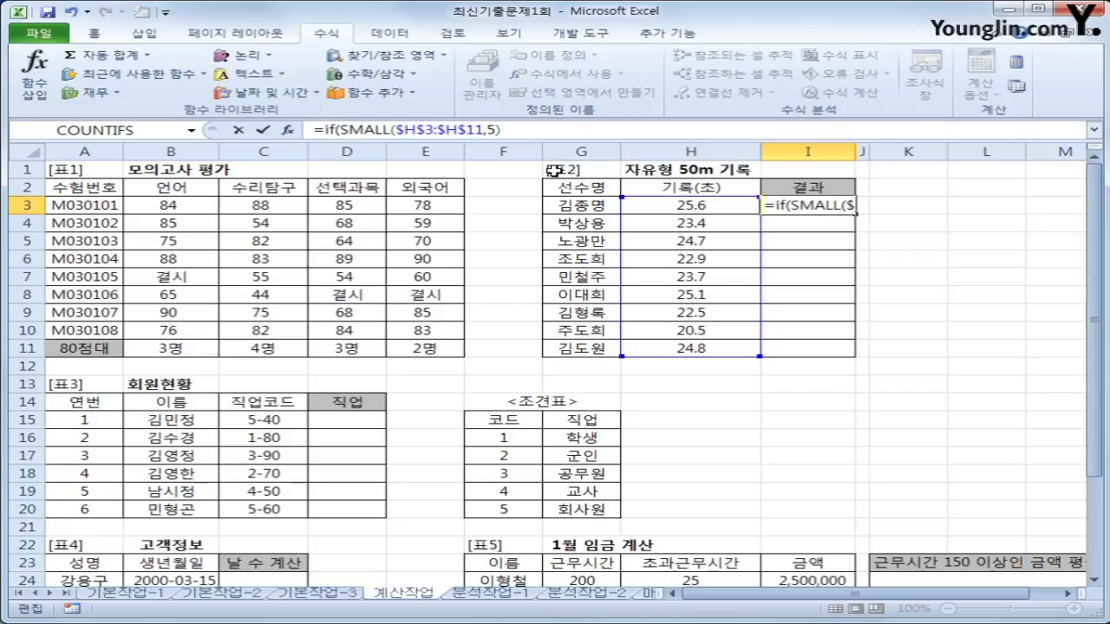
left_click(562, 130)
left_click(687, 207)
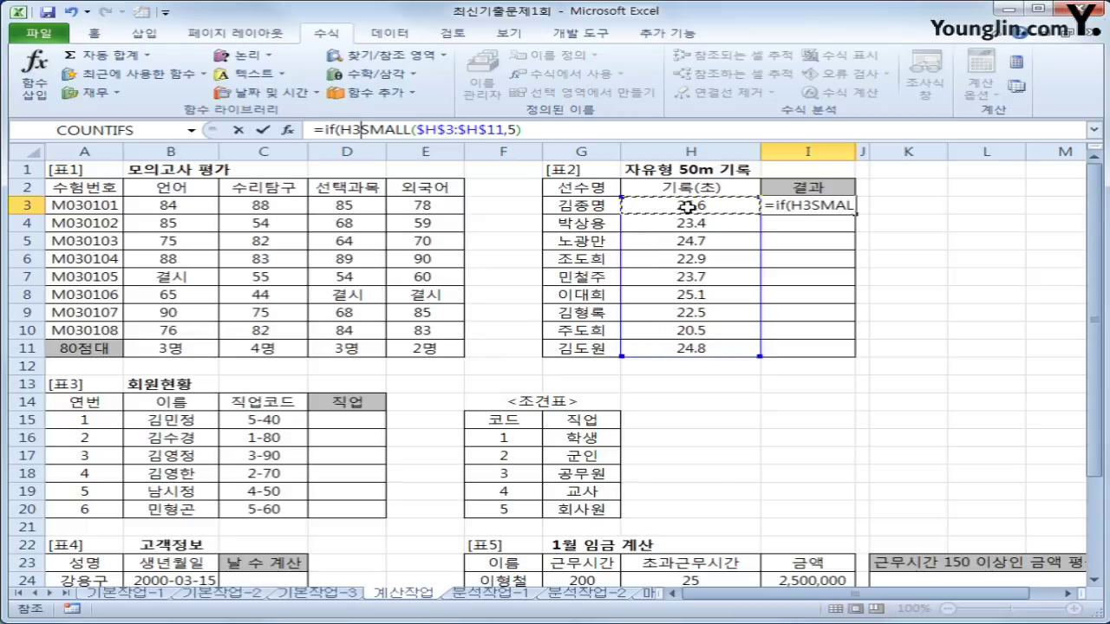
type("<=")
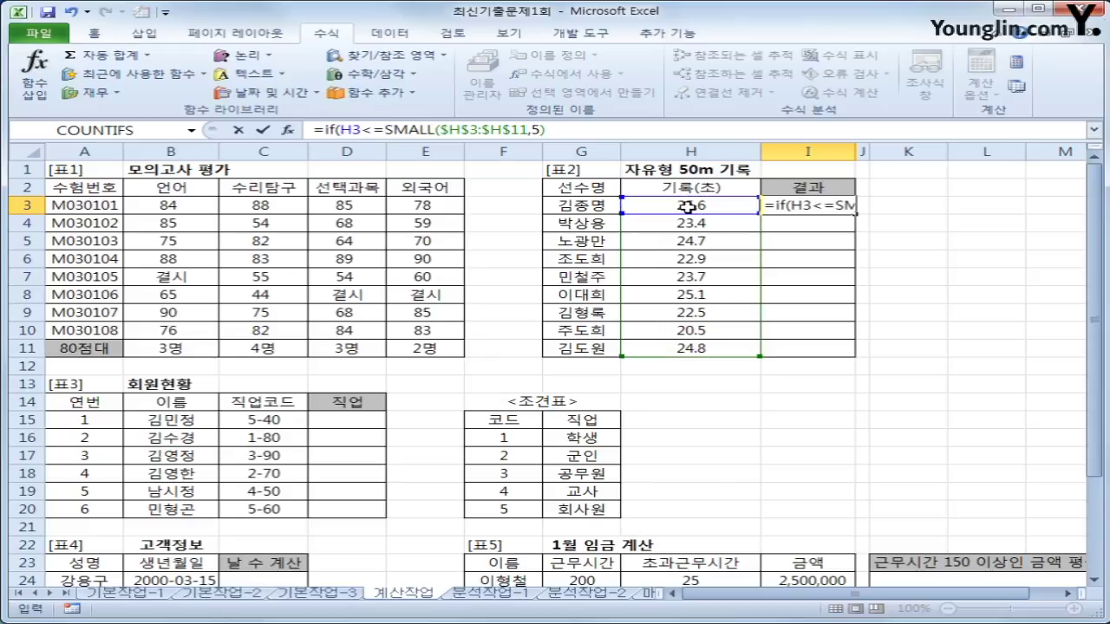
Add "결승진출" as the IF formula's true value and an empty string "" as its false value, closing the function.
left_click(577, 133)
type(",")
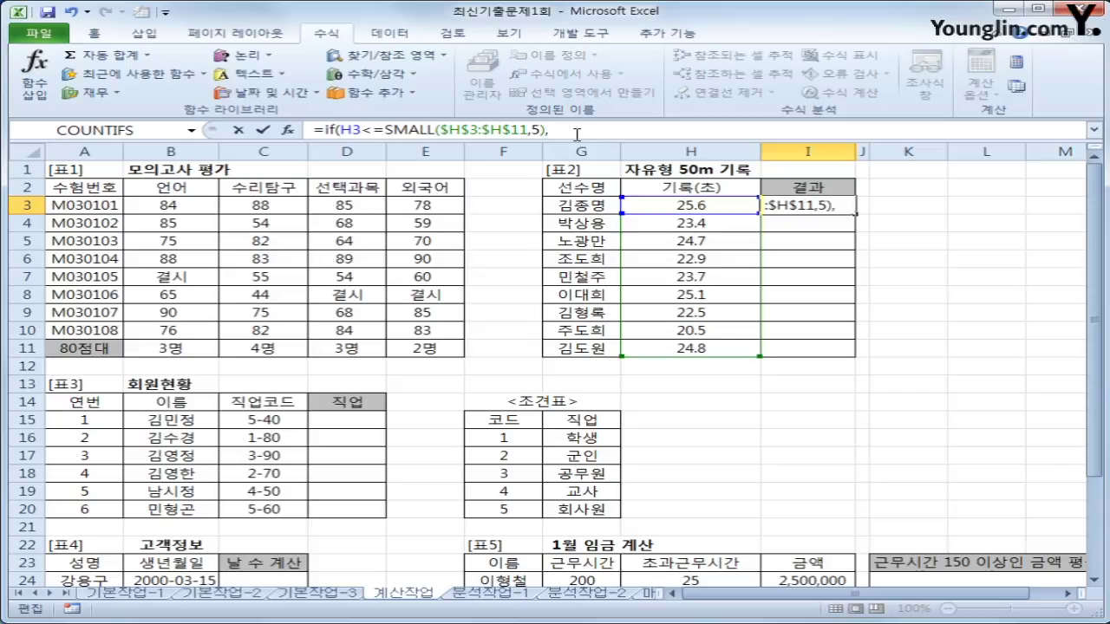
type("\"결")
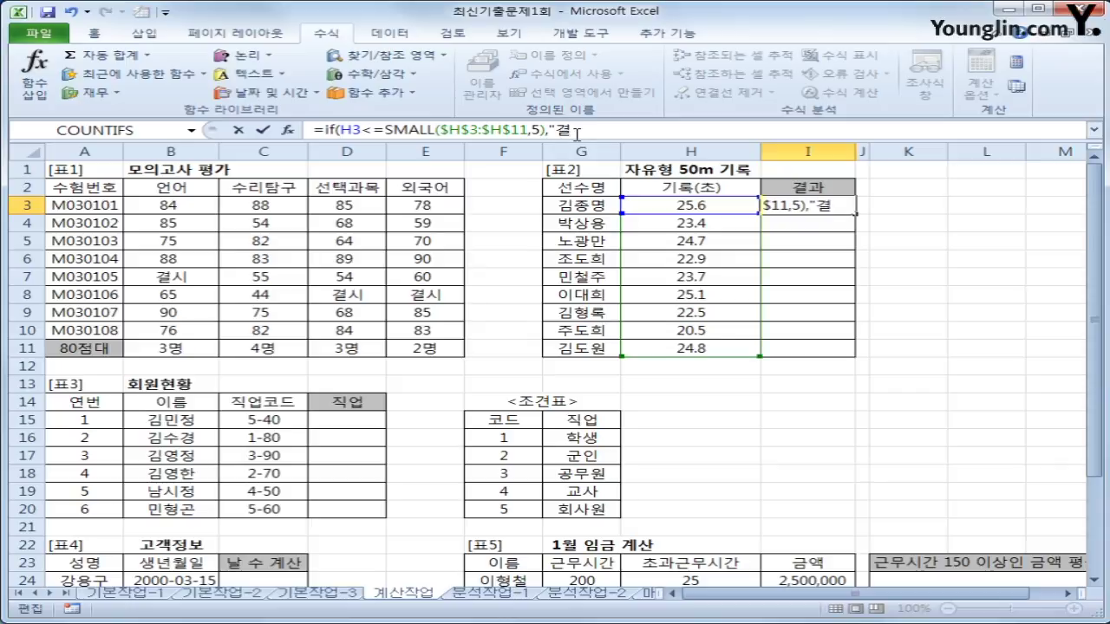
type("승진출\"")
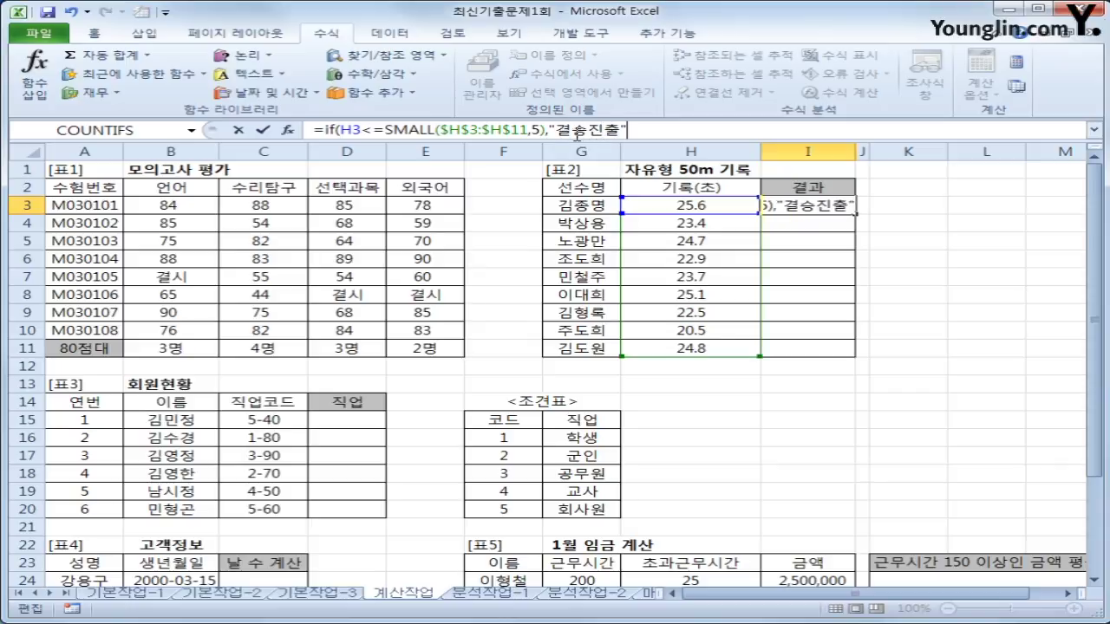
type(",")
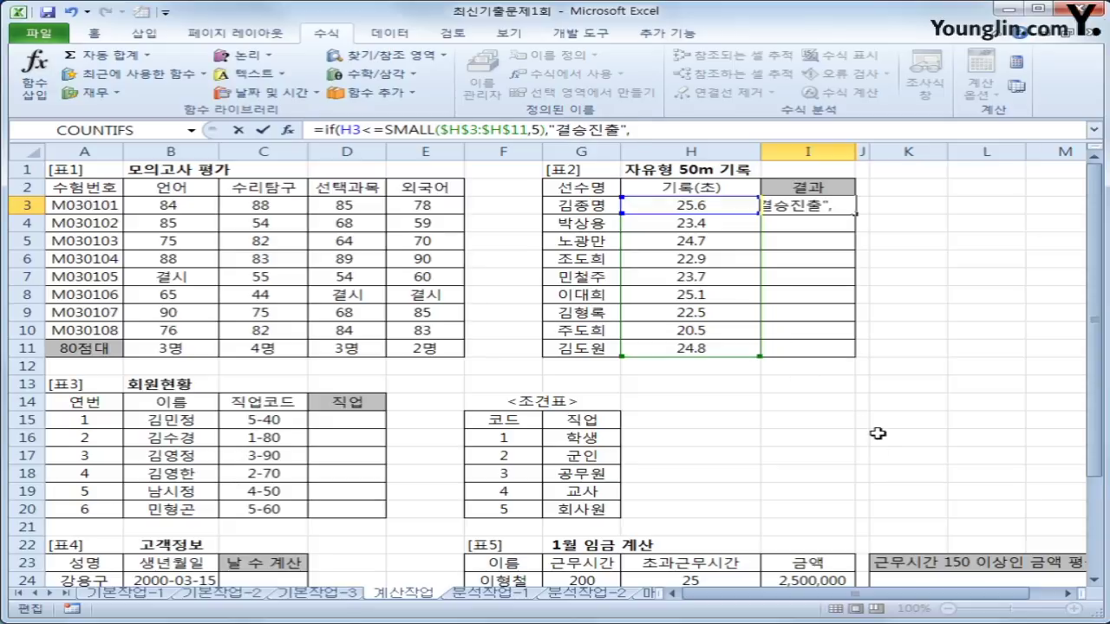
type("\"\")")
Rewrite the IF condition in I3 with its sides reversed, as SMALL($H$3:$H$11,5)>=H3.
left_click_drag(340, 129, 374, 130)
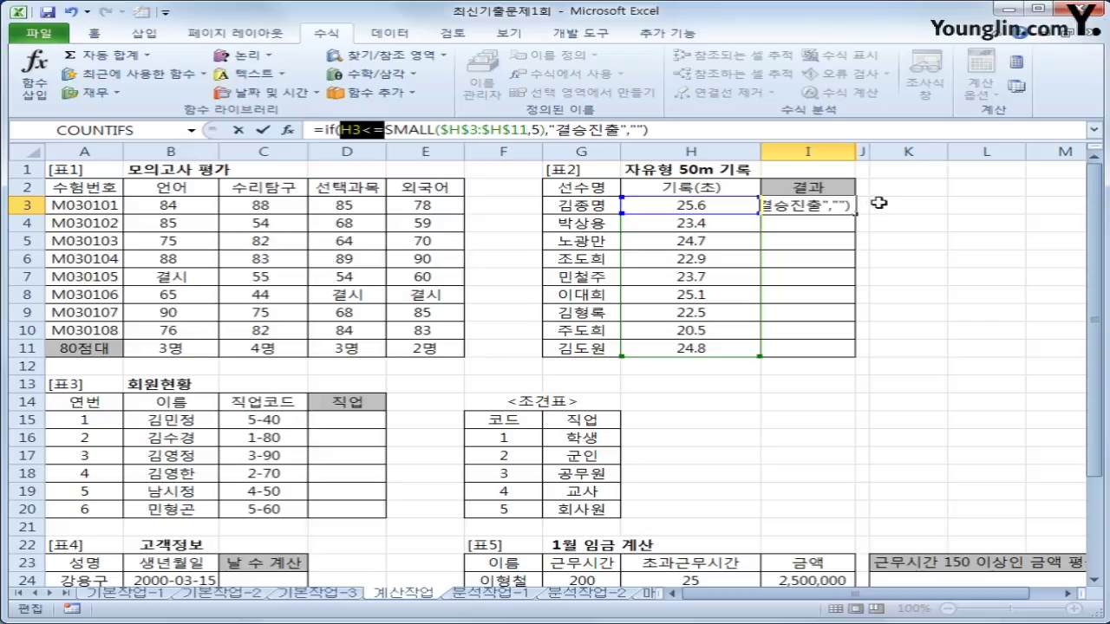
key("Delete")
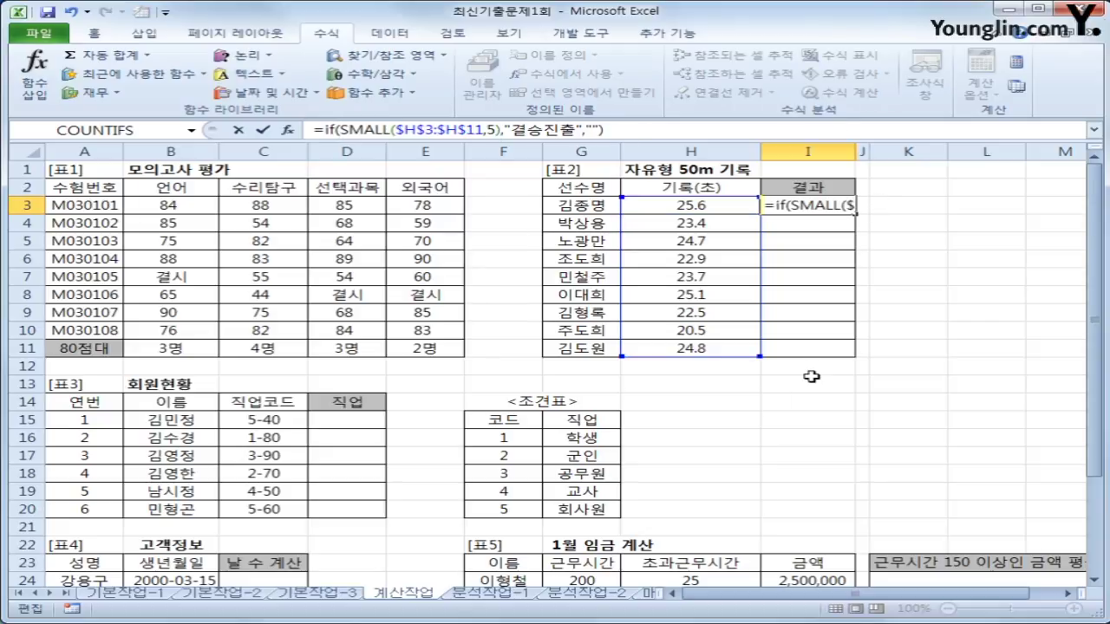
type(">=")
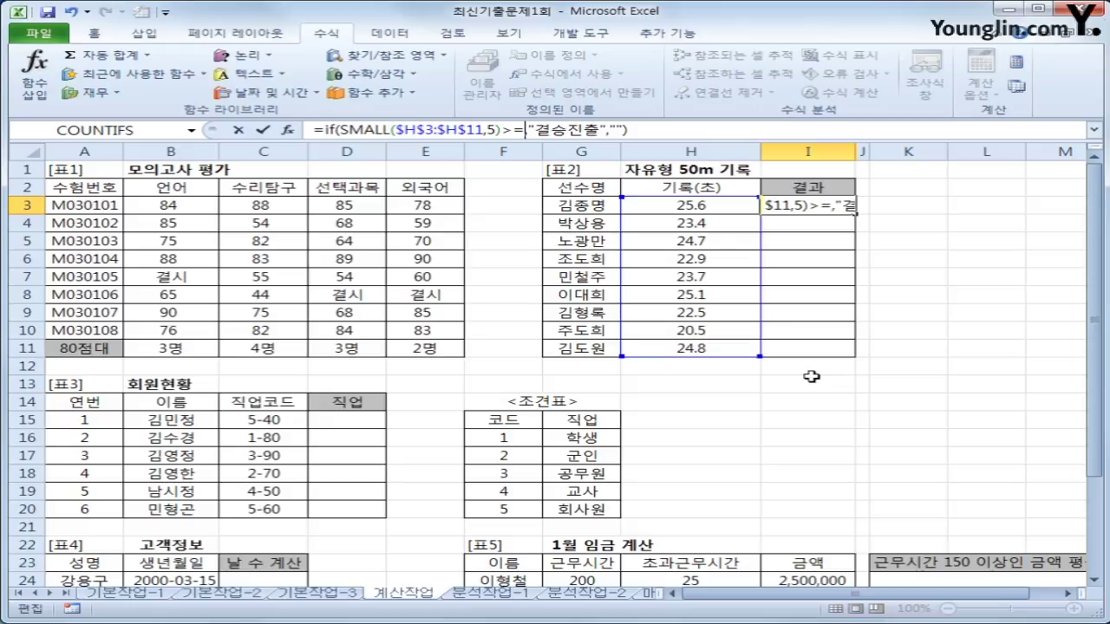
left_click(681, 204)
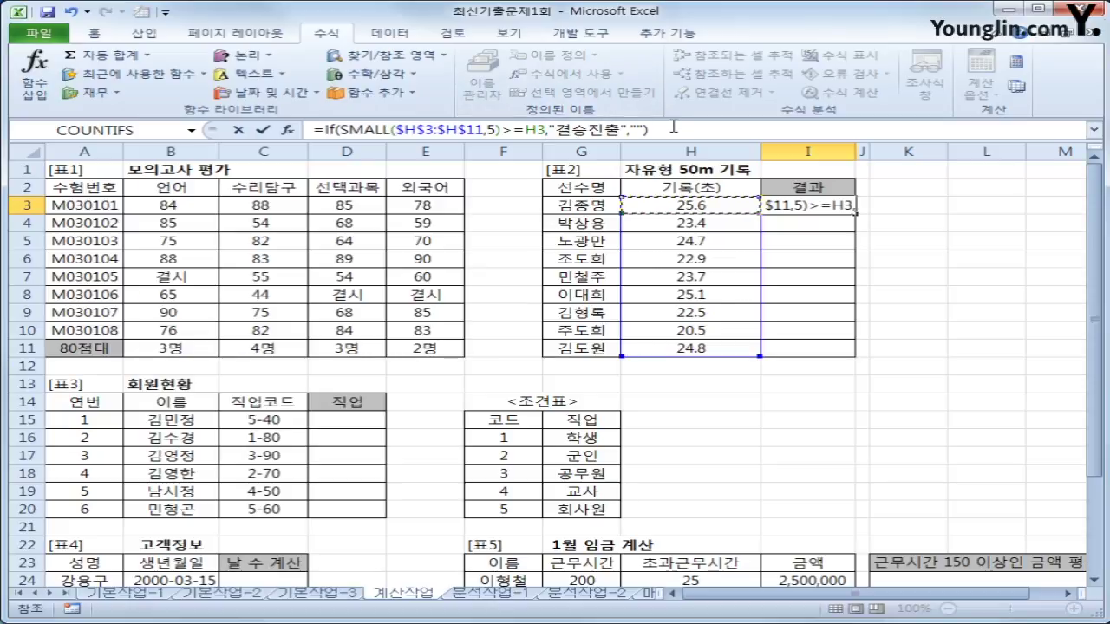
type(",")
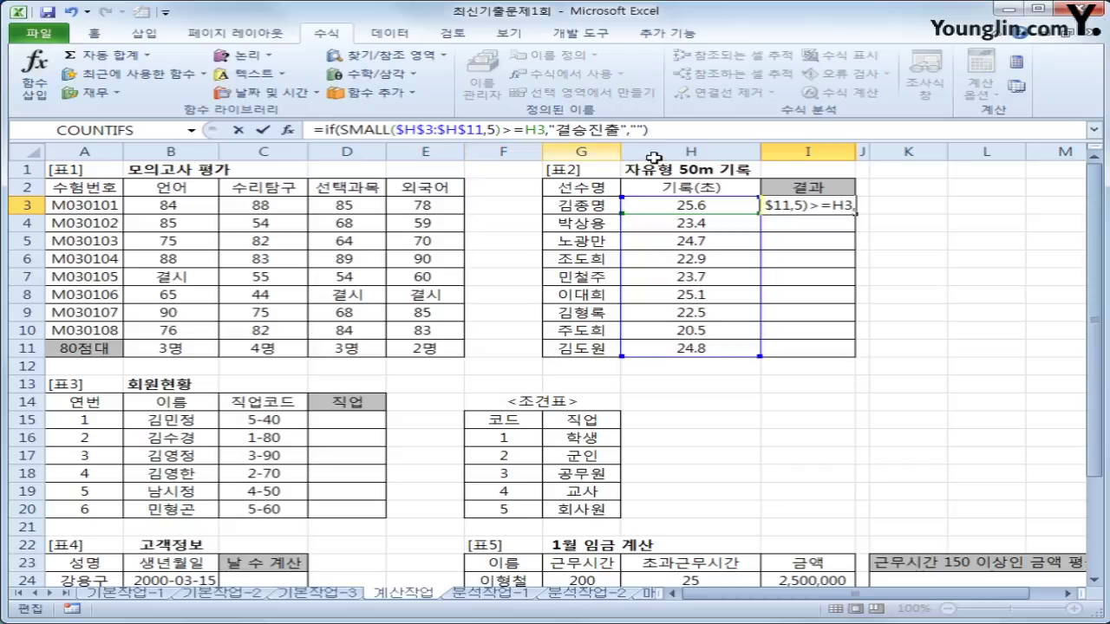
Confirm the IF formula in I3, fill it down through I11, and check the copied formulas.
key("Return")
left_click(842, 208)
left_click_drag(855, 213, 864, 361)
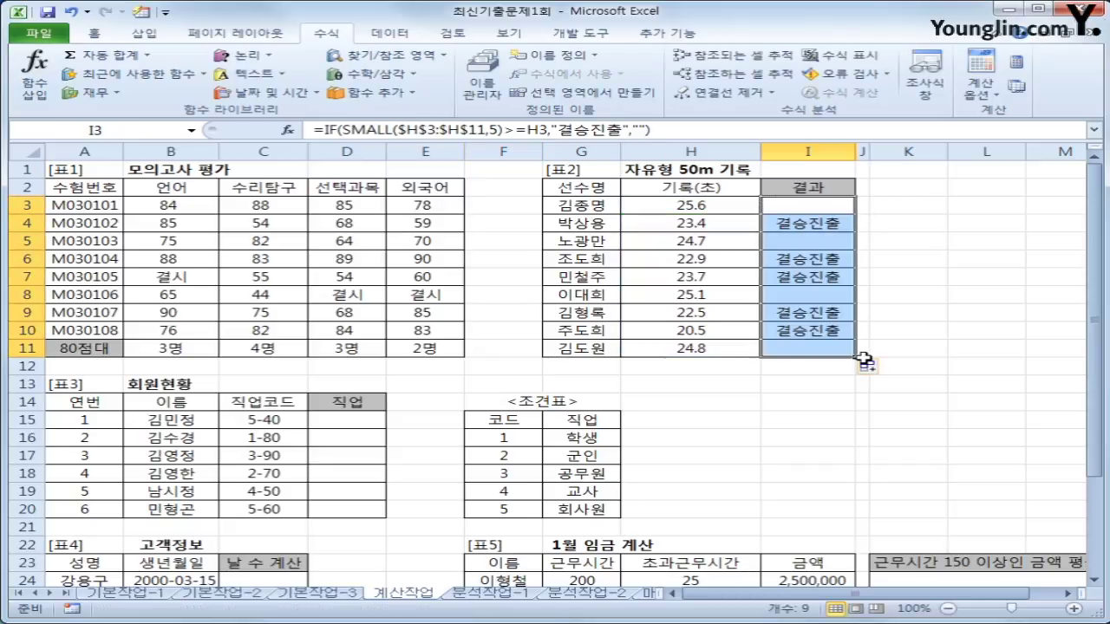
left_click(806, 277)
left_click(806, 260)
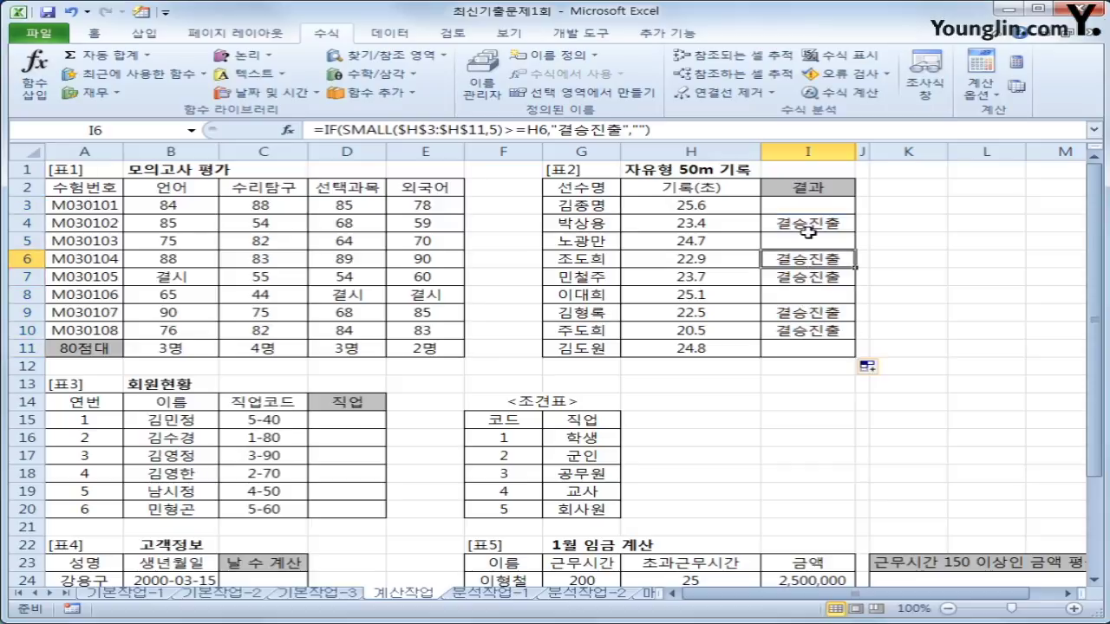
left_click(809, 223)
left_click(819, 312)
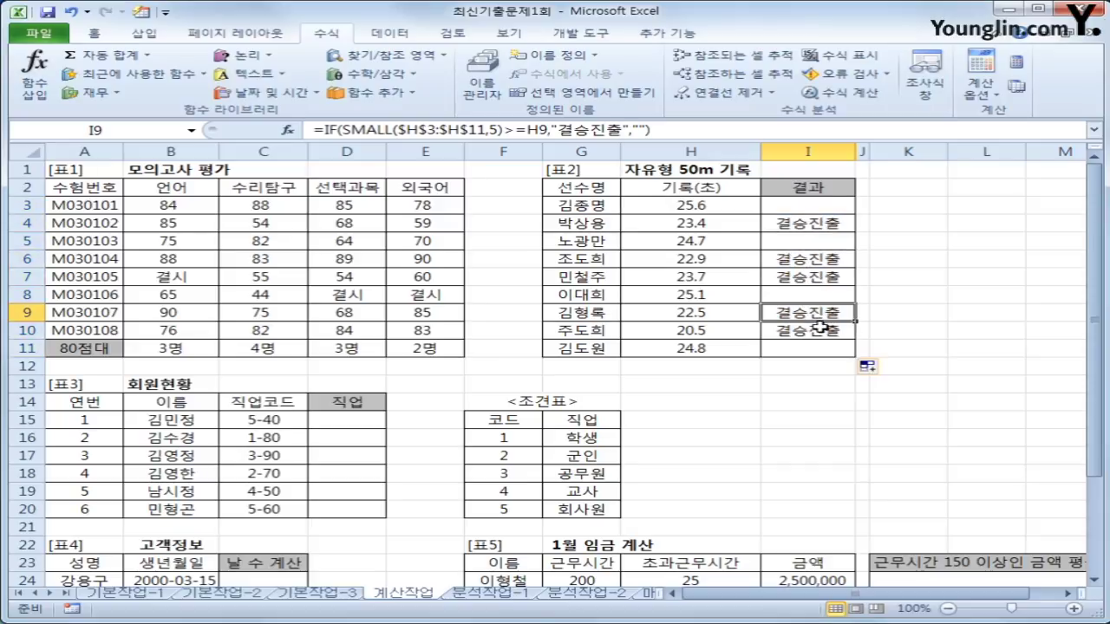
left_click(819, 330)
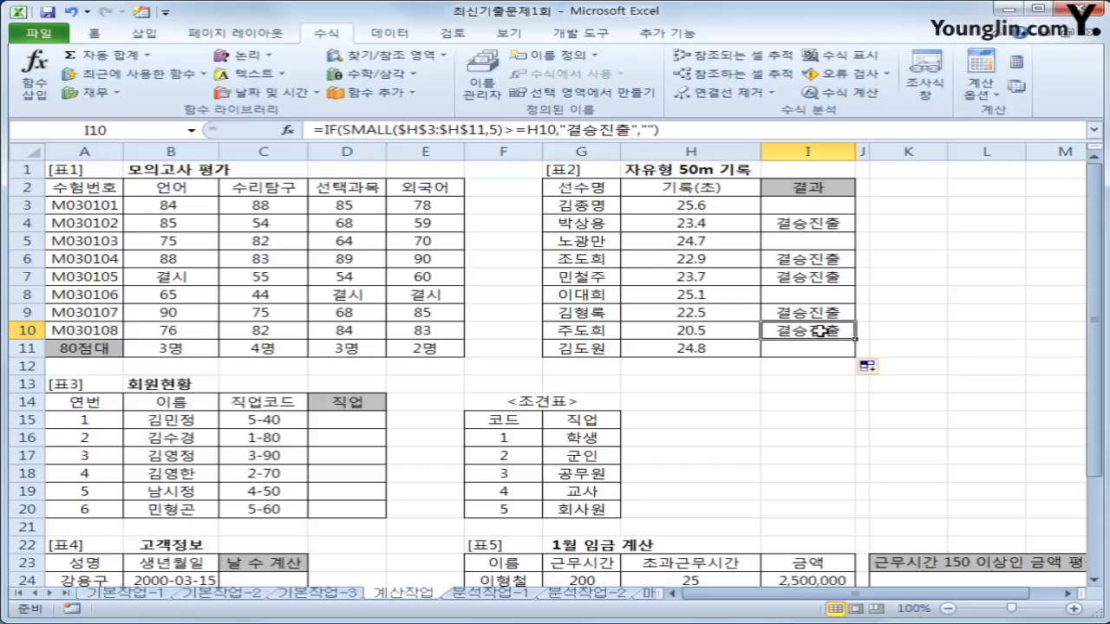
Enter =LEFT(C15,1) in D15 to extract the first character of the job code.
left_click(348, 422)
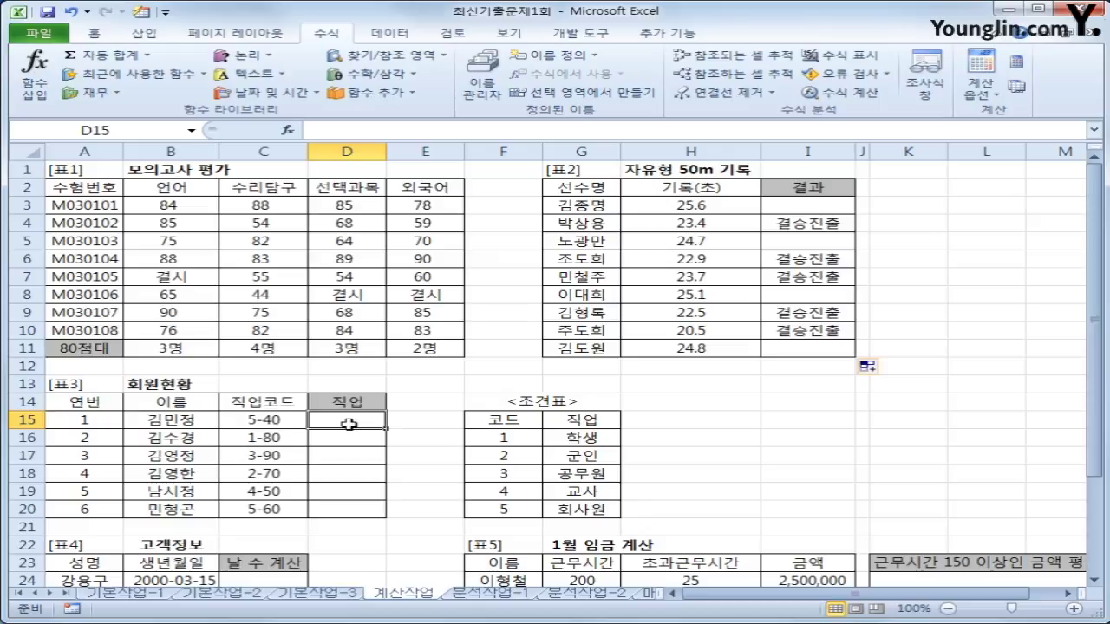
left_click(266, 425)
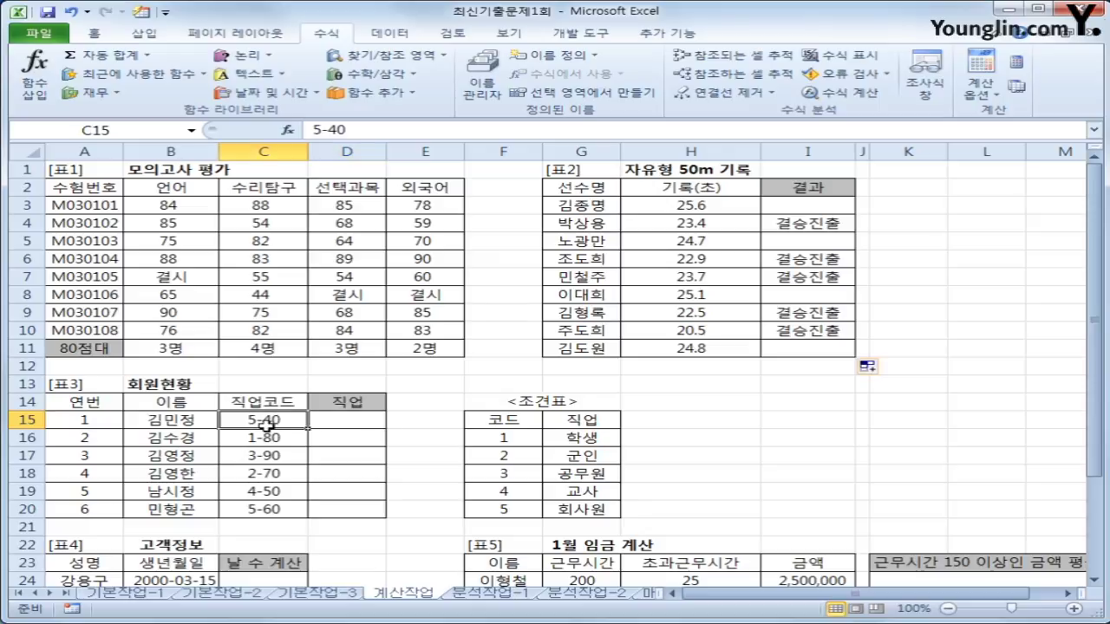
left_click(342, 418)
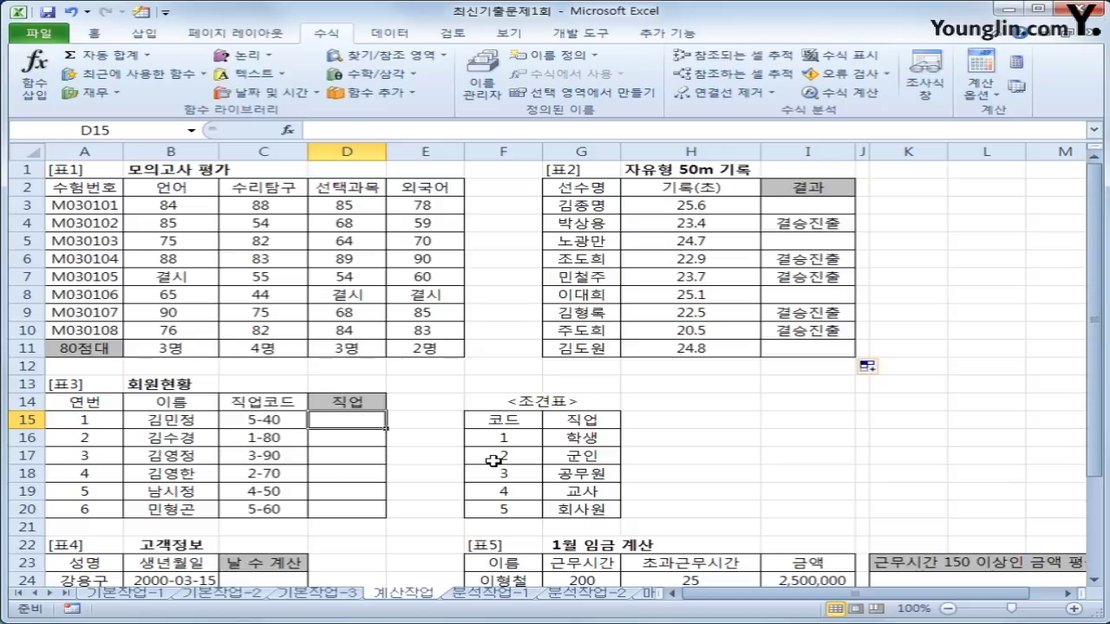
type("=le")
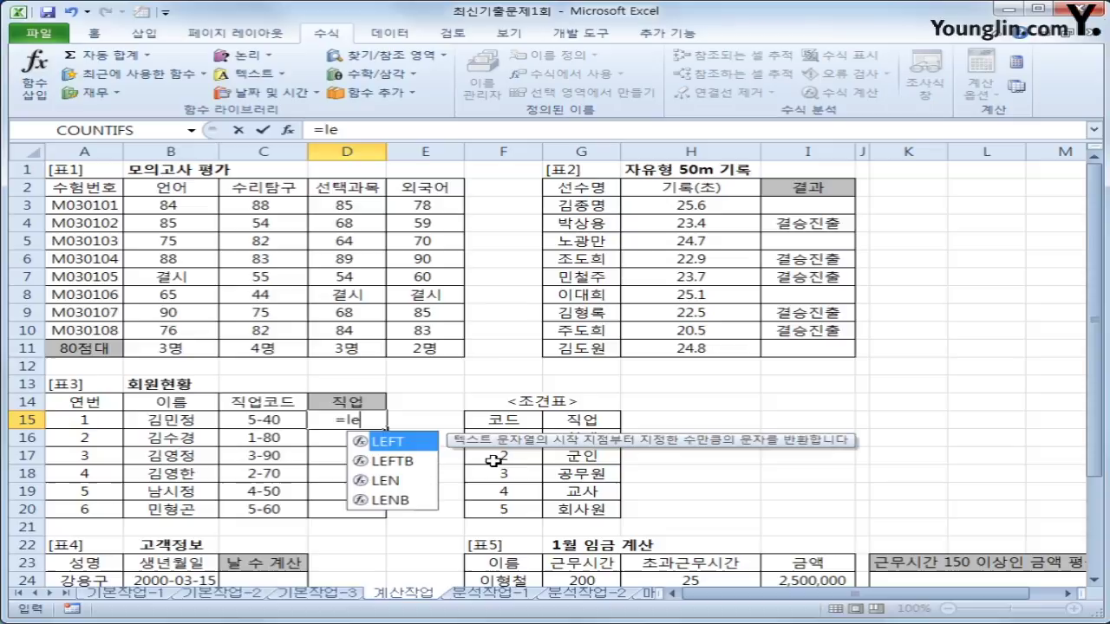
key("Tab")
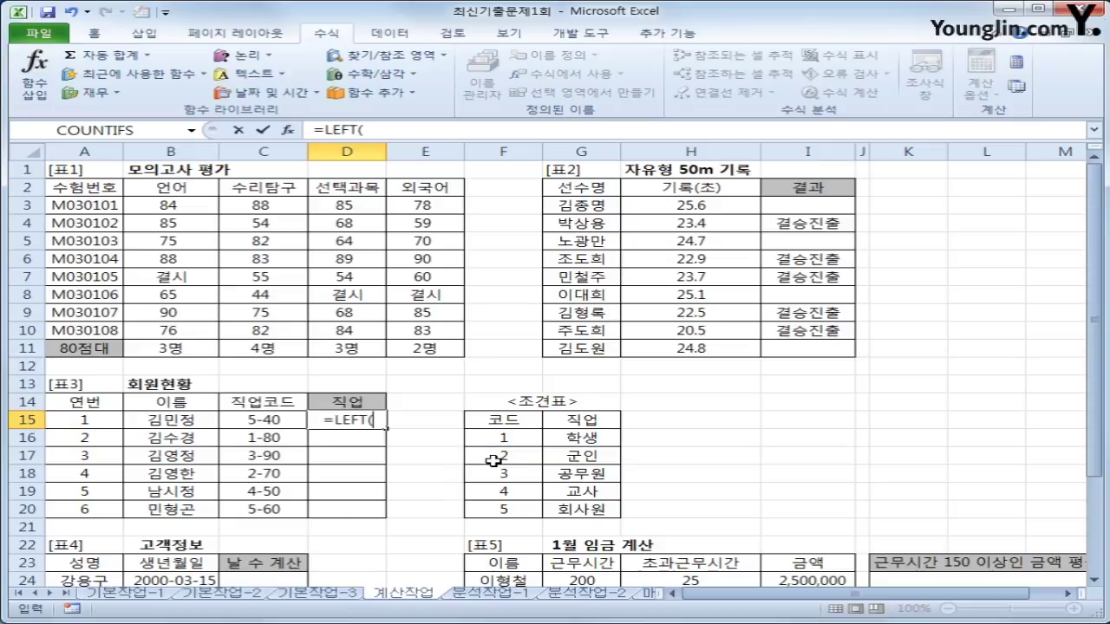
left_click(279, 422)
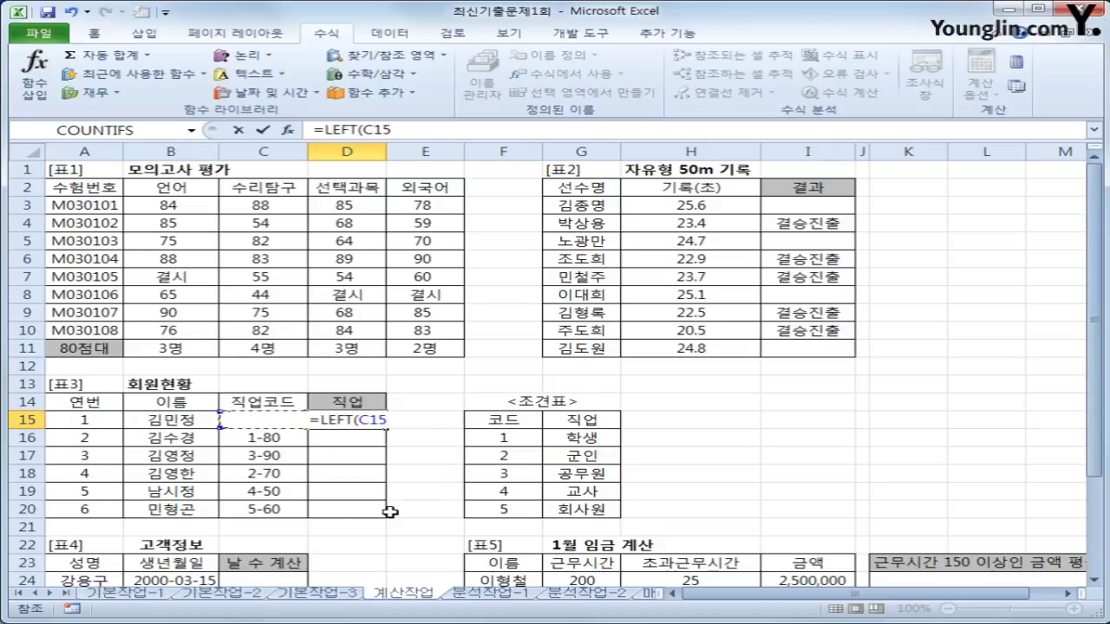
type(",1)")
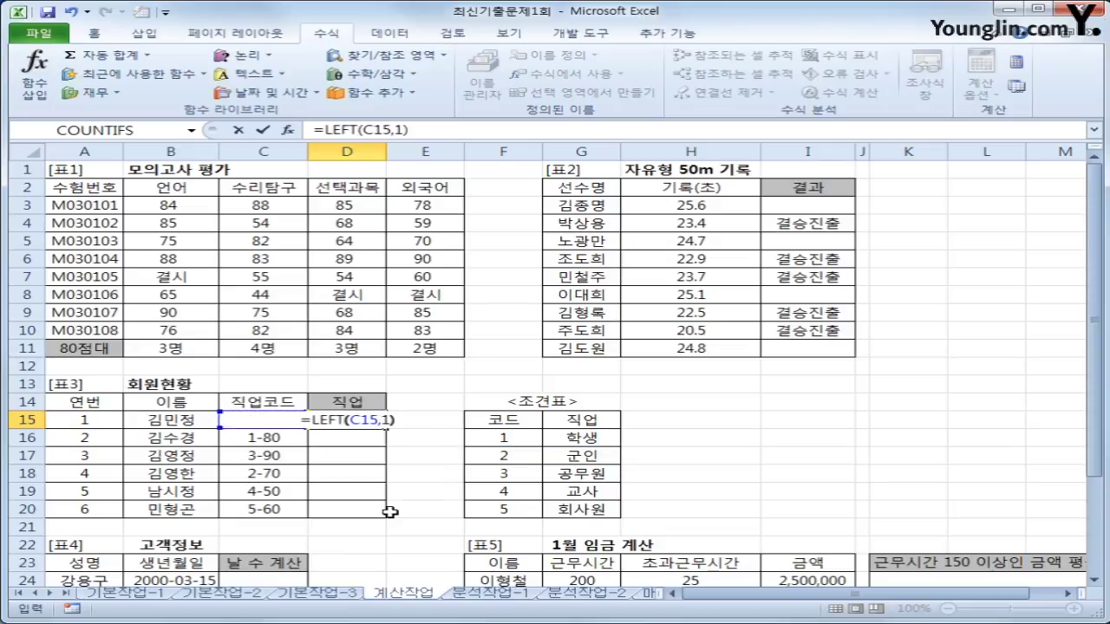
key("Return")
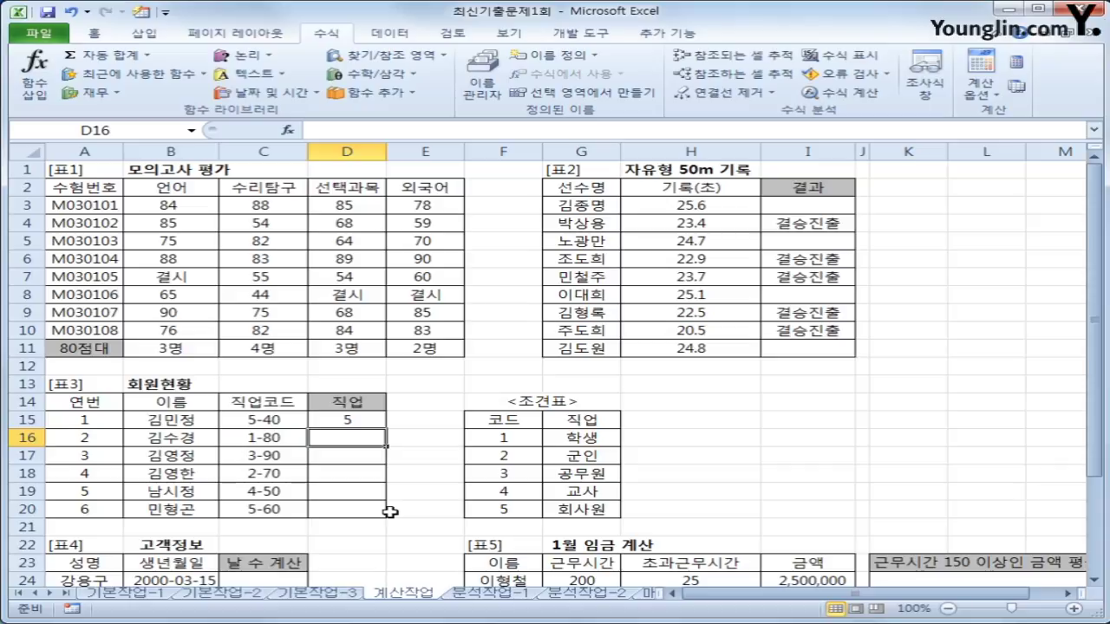
Wrap the LEFT formula in D15 in a VALUE function, making it =VALUE(LEFT(C15,1)).
left_click_drag(524, 425, 573, 507)
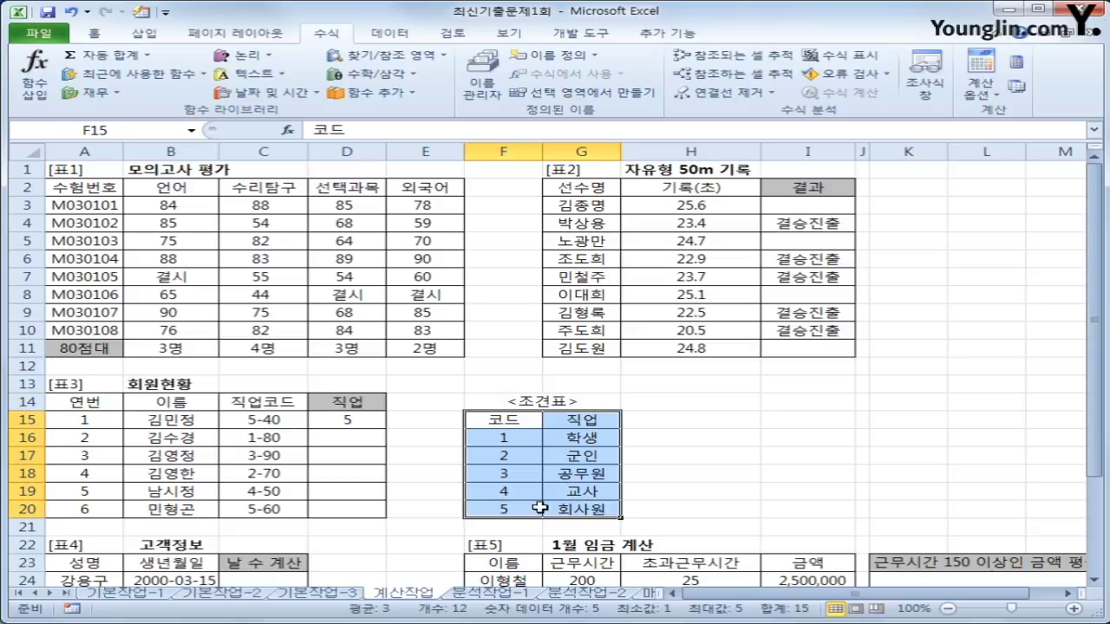
left_click(343, 422)
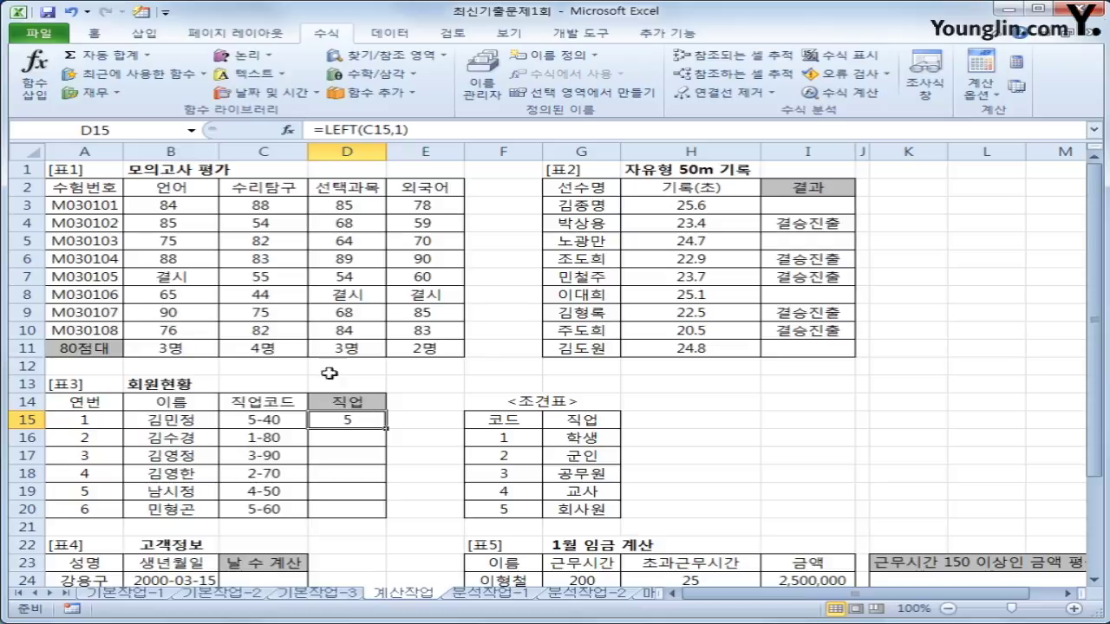
left_click(332, 133)
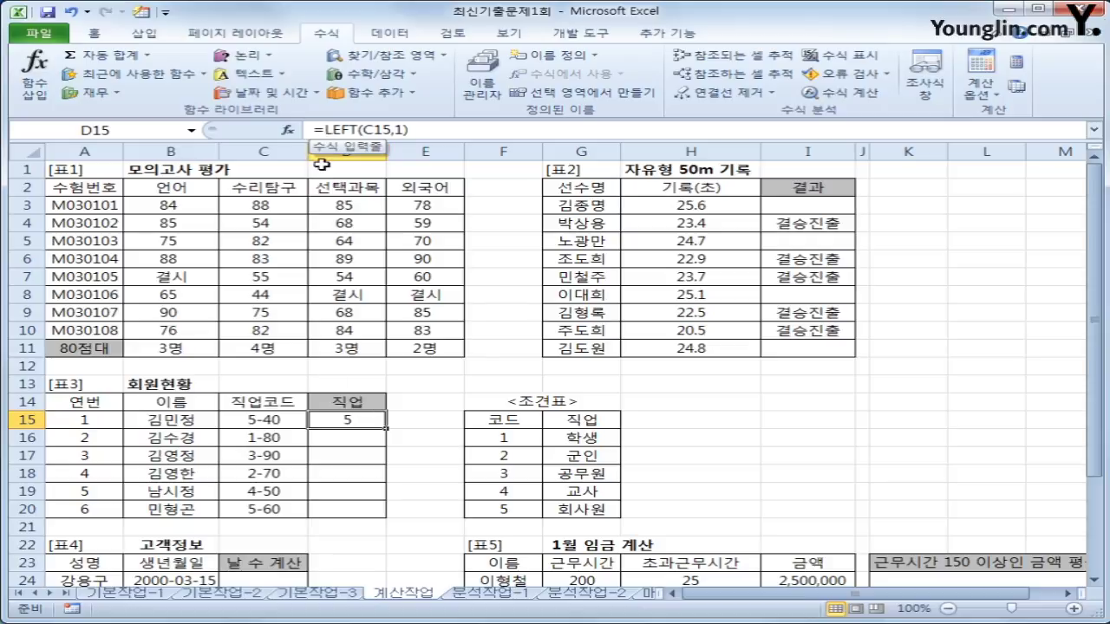
key("Escape")
left_click(319, 130)
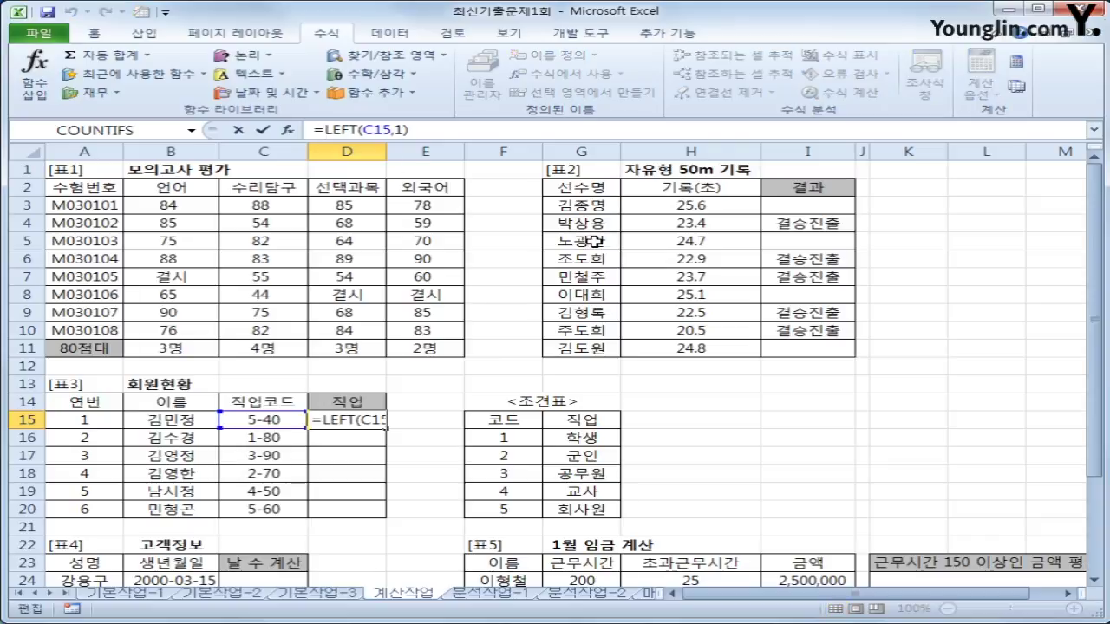
type("v")
key("Tab")
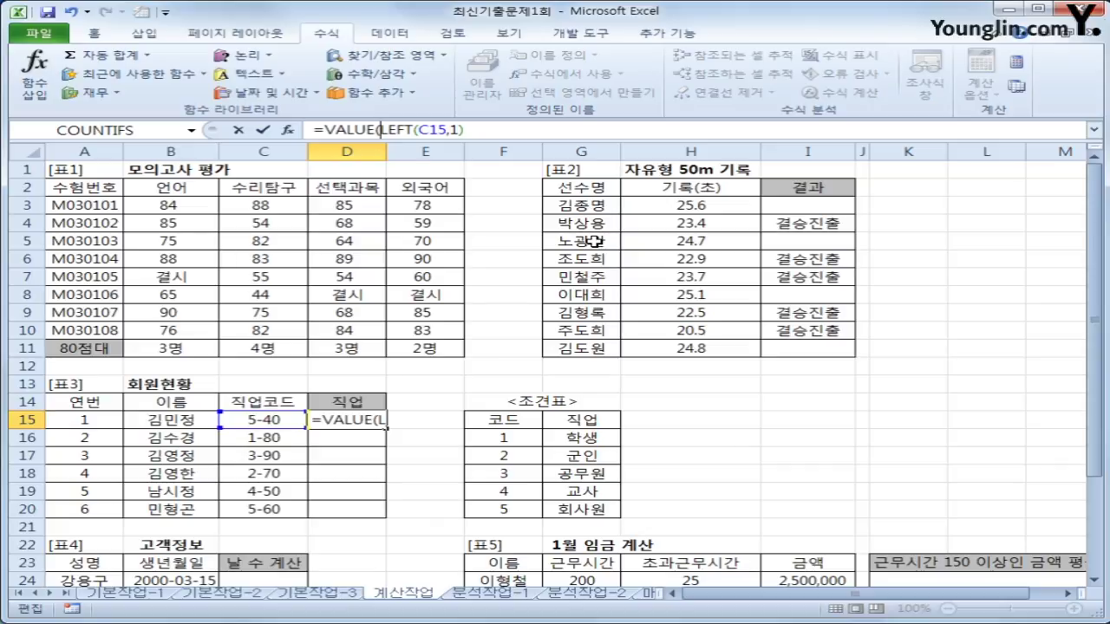
left_click(498, 130)
type(")")
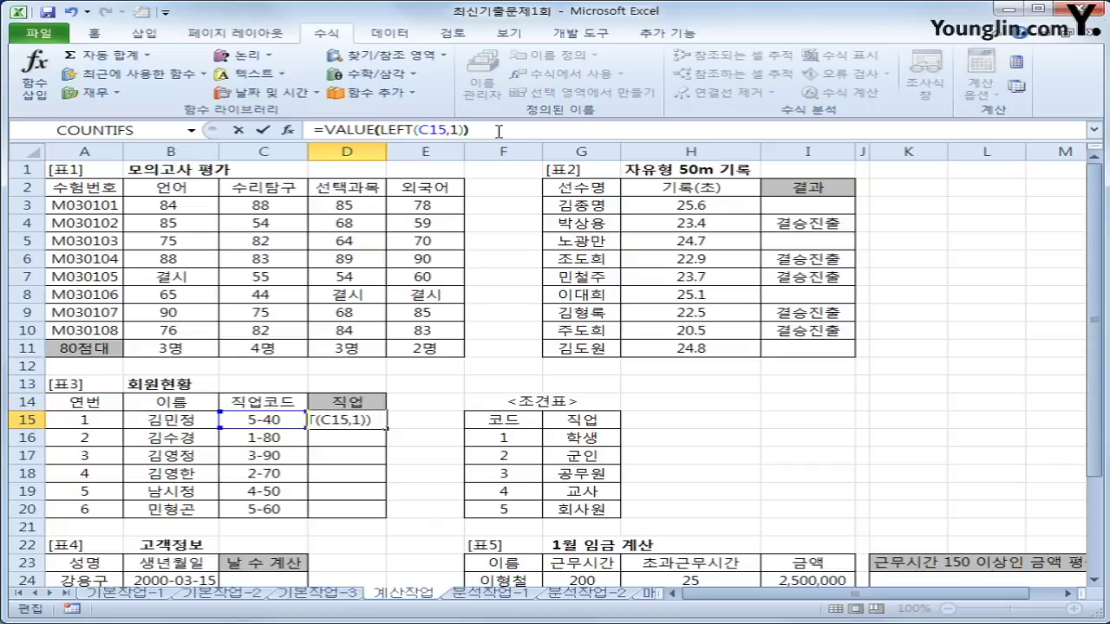
key("Return")
key("Up")
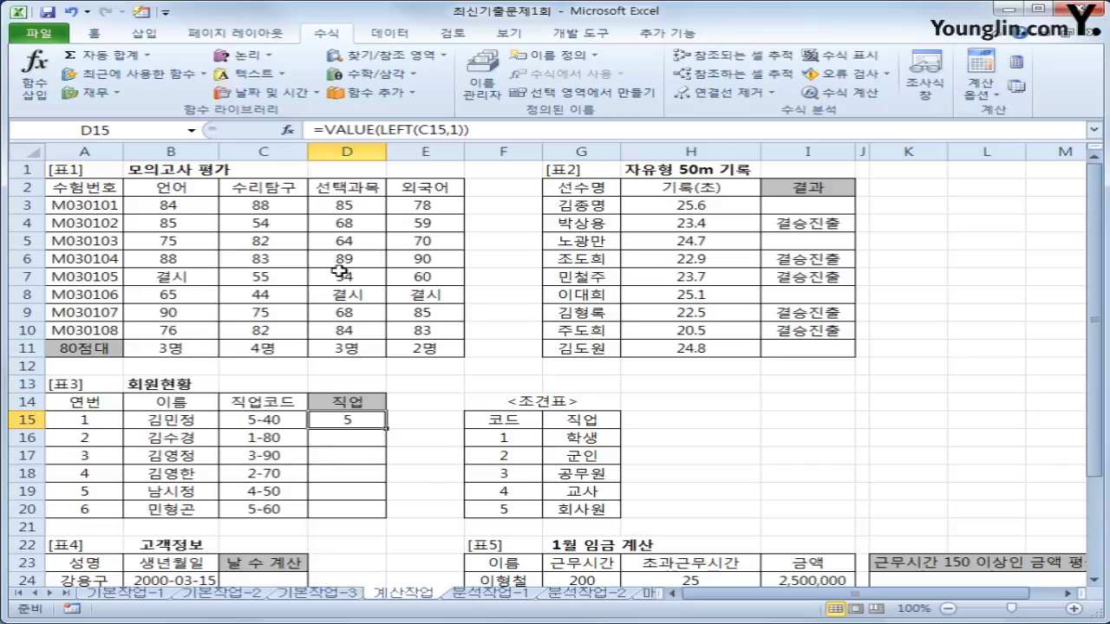
Wrap the VALUE formula in D15 in VLOOKUP as its lookup value, with the absolute range $F$16:$G$20 as the lookup table.
left_click(326, 130)
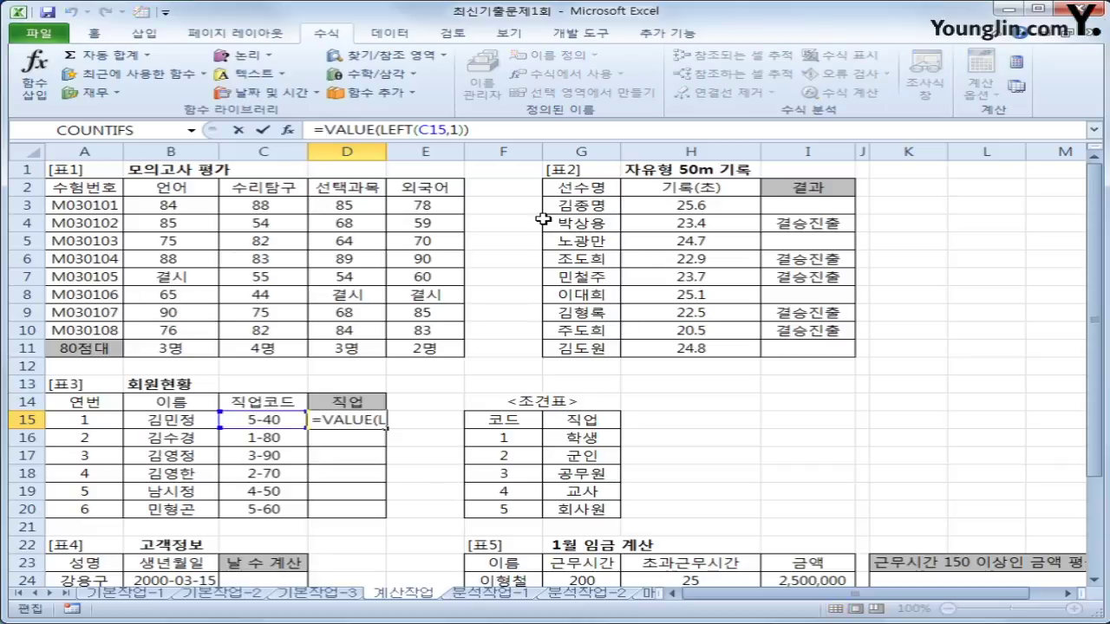
type("VLOOKUP(")
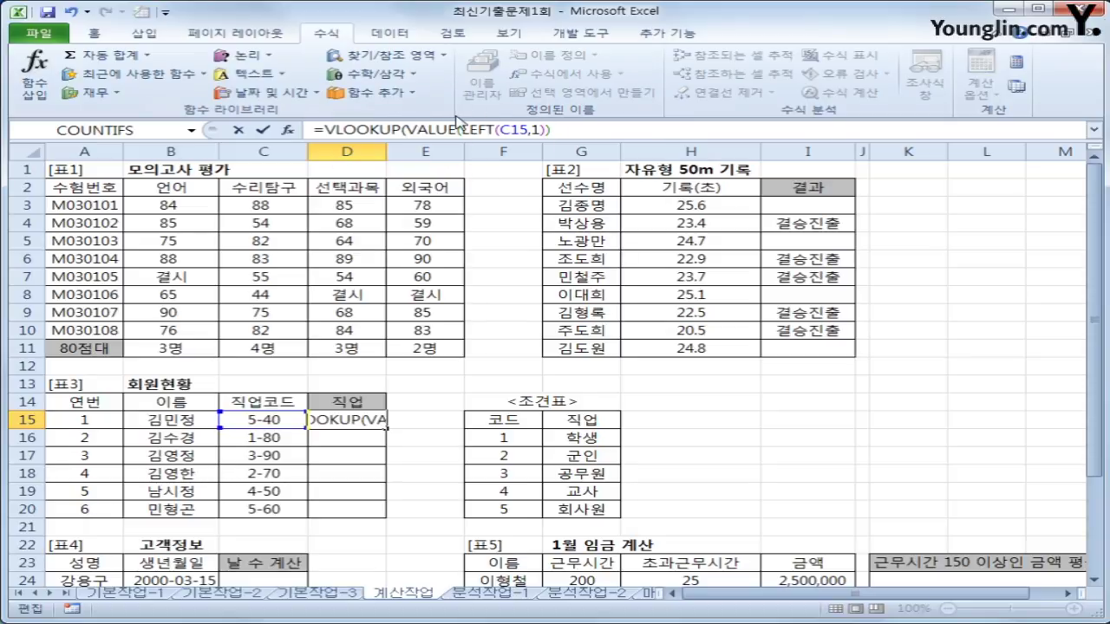
left_click(566, 127)
type(",")
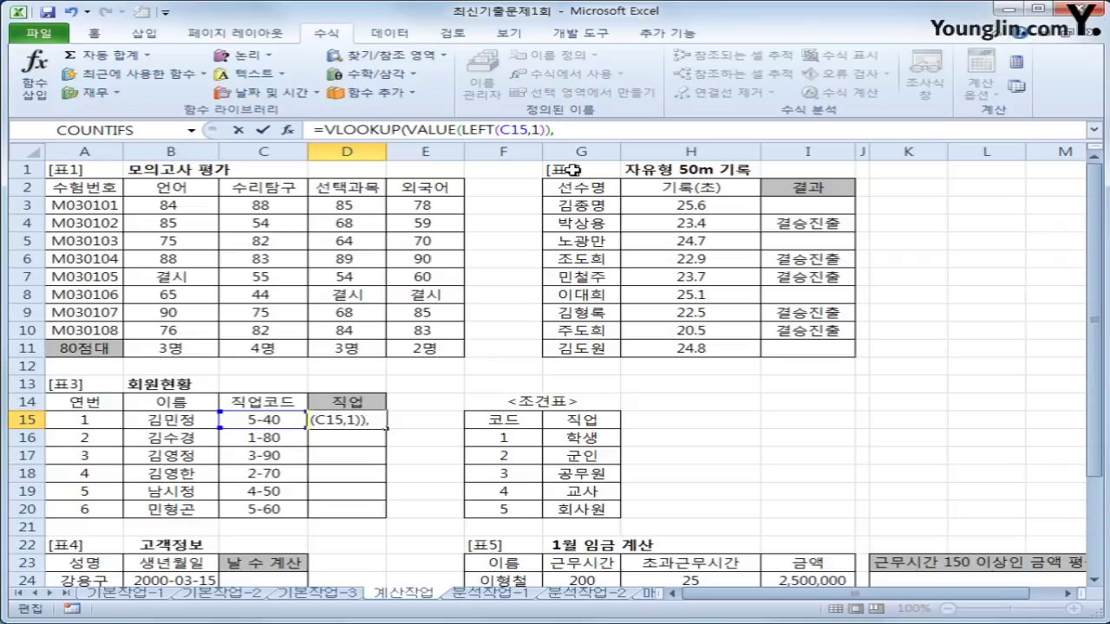
left_click(518, 437)
left_click_drag(534, 454, 560, 509)
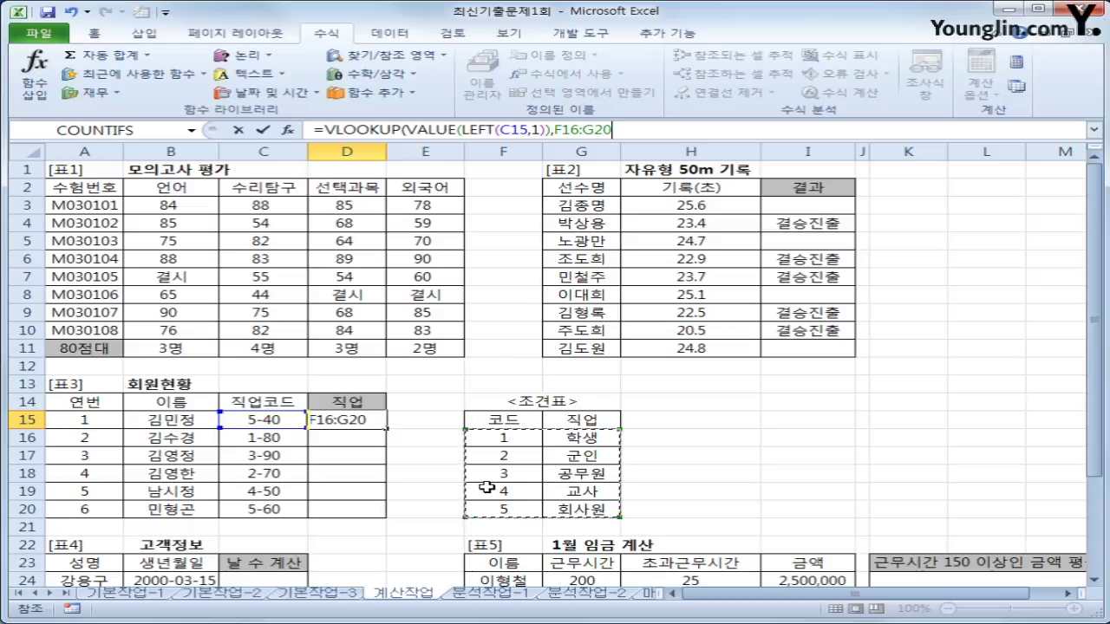
key("F4")
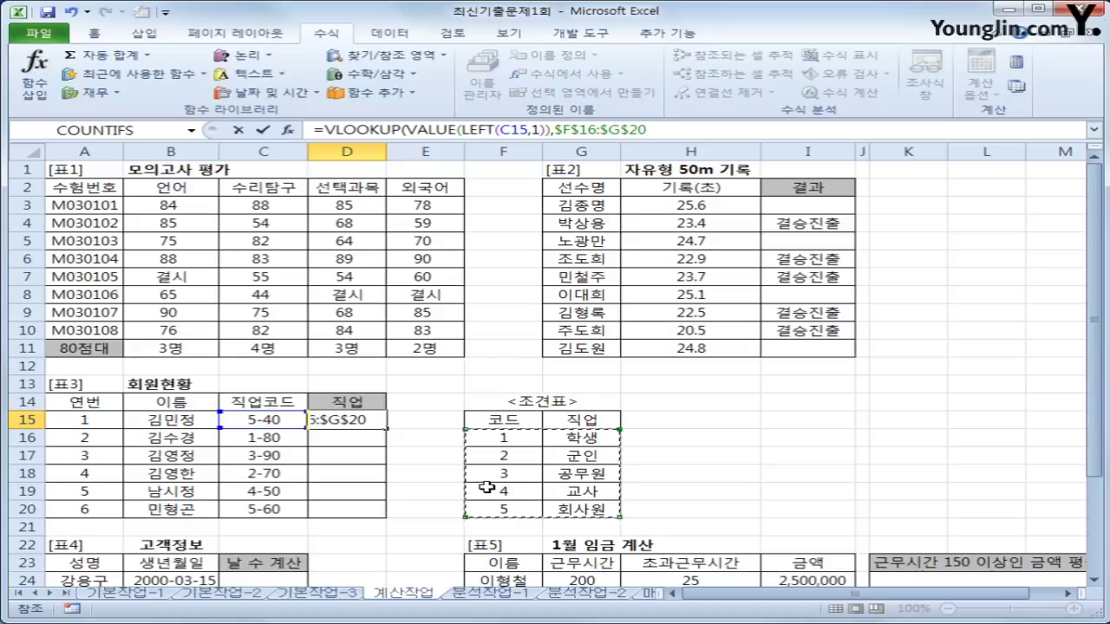
type(",")
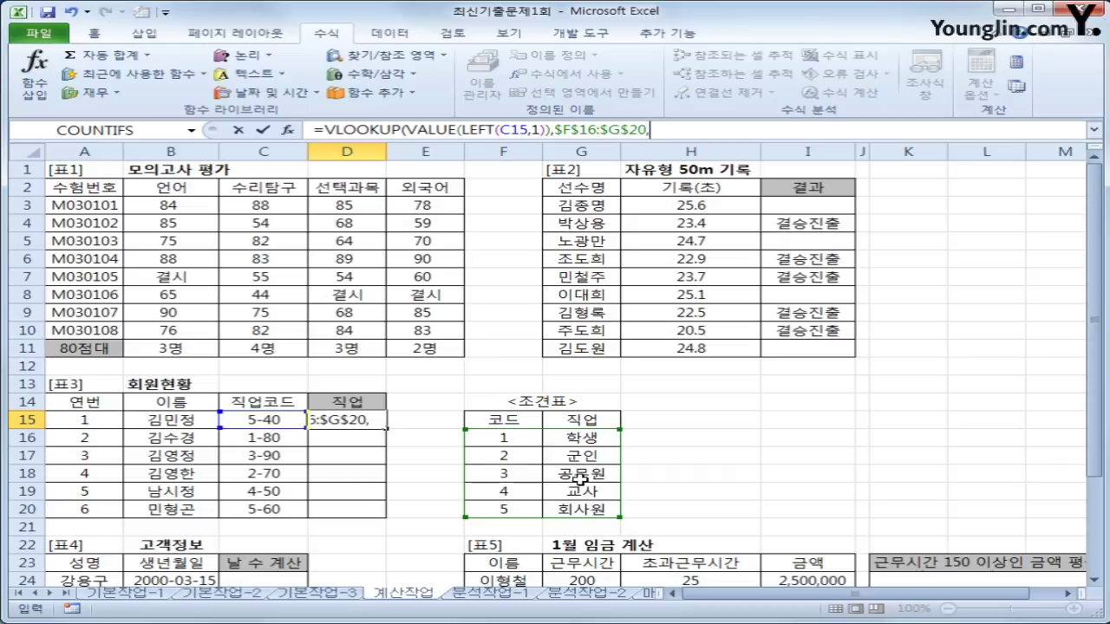
Complete the VLOOKUP in D15 with column number 2 and the exact-match option FALSE, and confirm the formula.
type("2,")
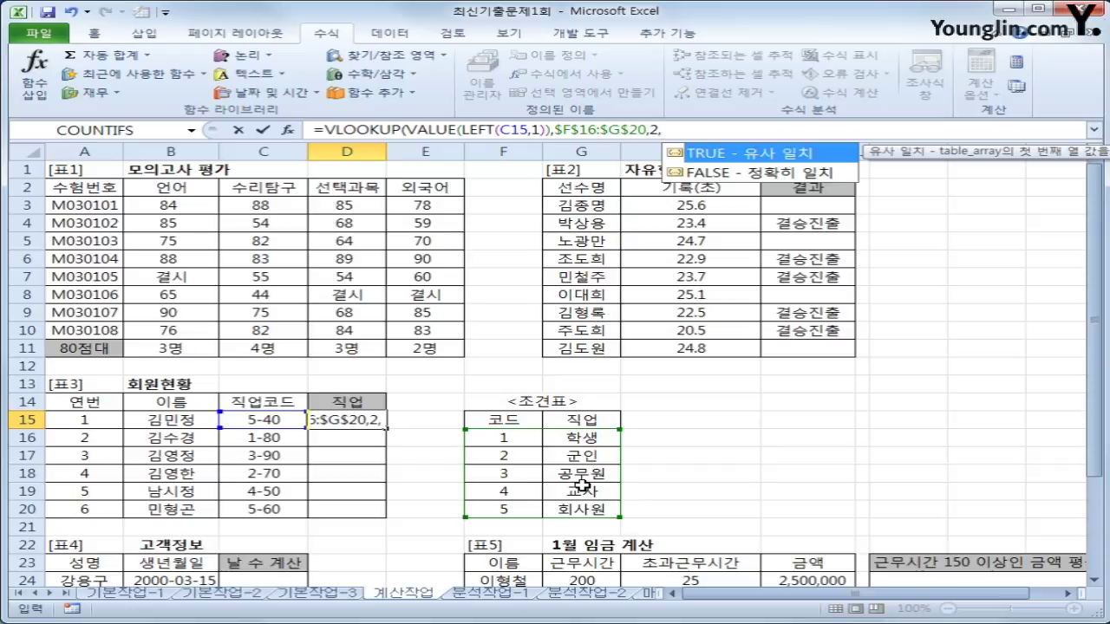
left_click(716, 173)
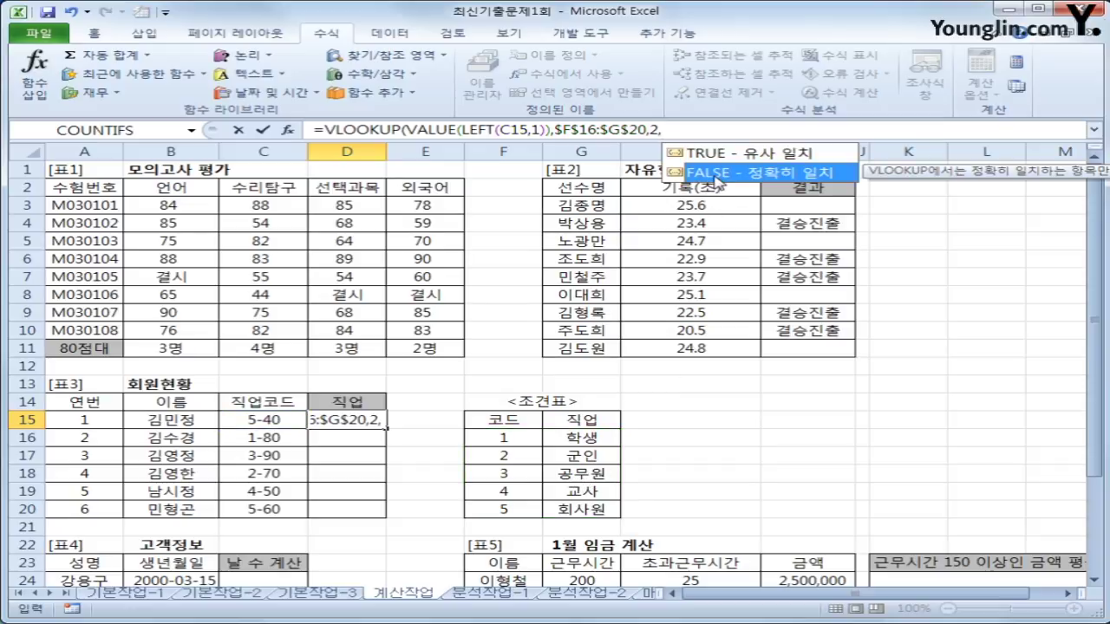
double_click(716, 173)
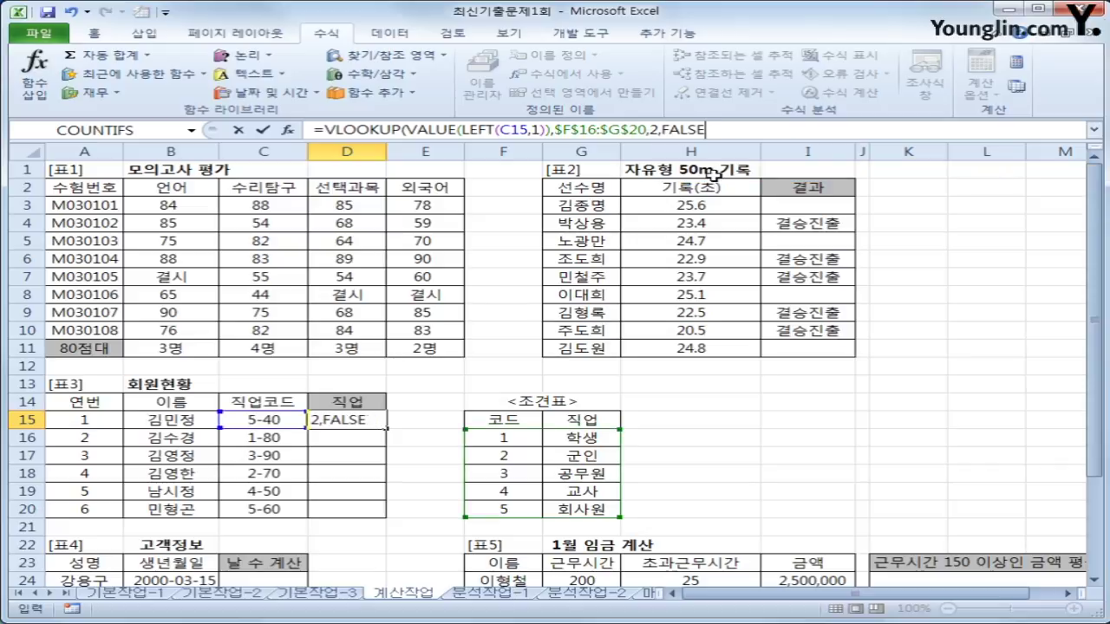
type(")")
key("Return")
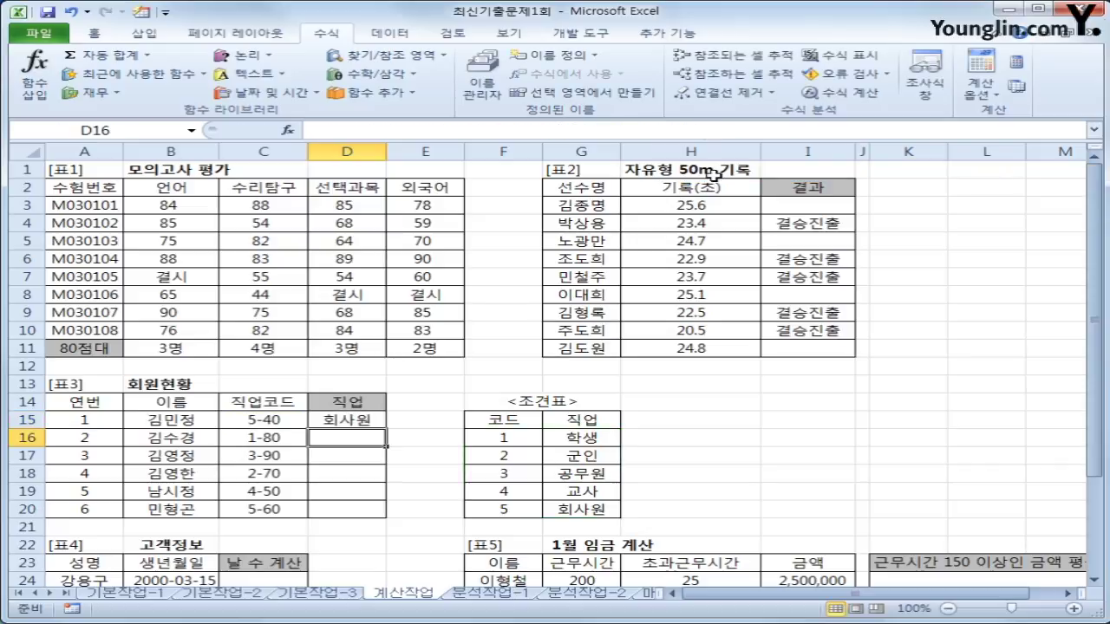
Fill the VLOOKUP formula from D15 down through D20 and check the copied formula in D20.
left_click(345, 421)
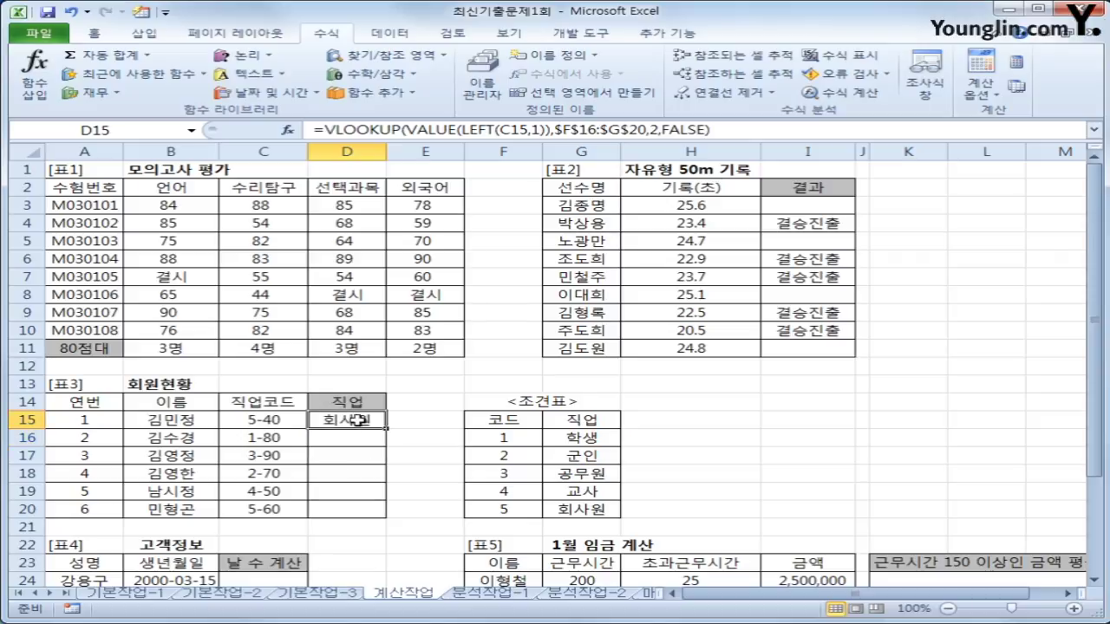
left_click_drag(385, 426, 370, 511)
left_click(370, 512)
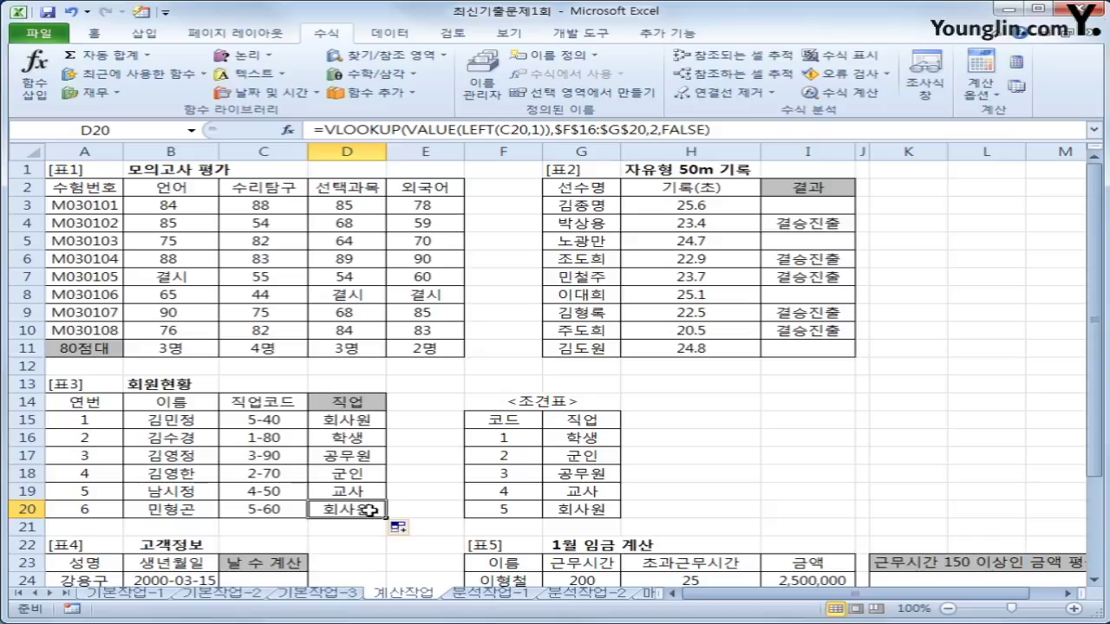
Start a DAYS360 function in C24 under 날 수 계산, with the birth date in B24 as Start_date.
scroll(355, 520, "down", 3)
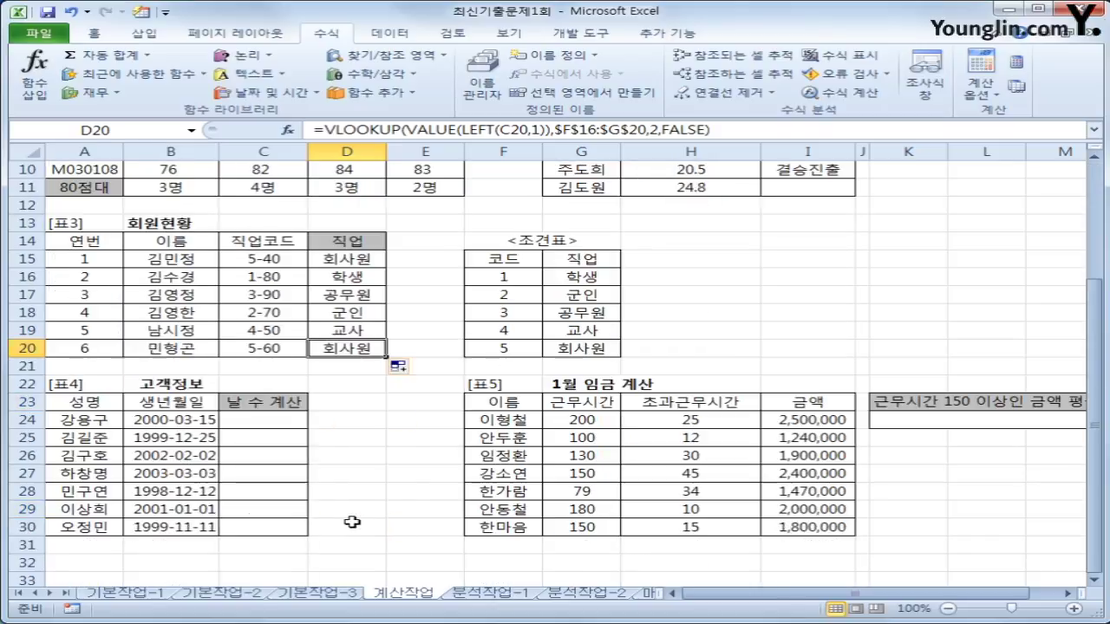
left_click(250, 425)
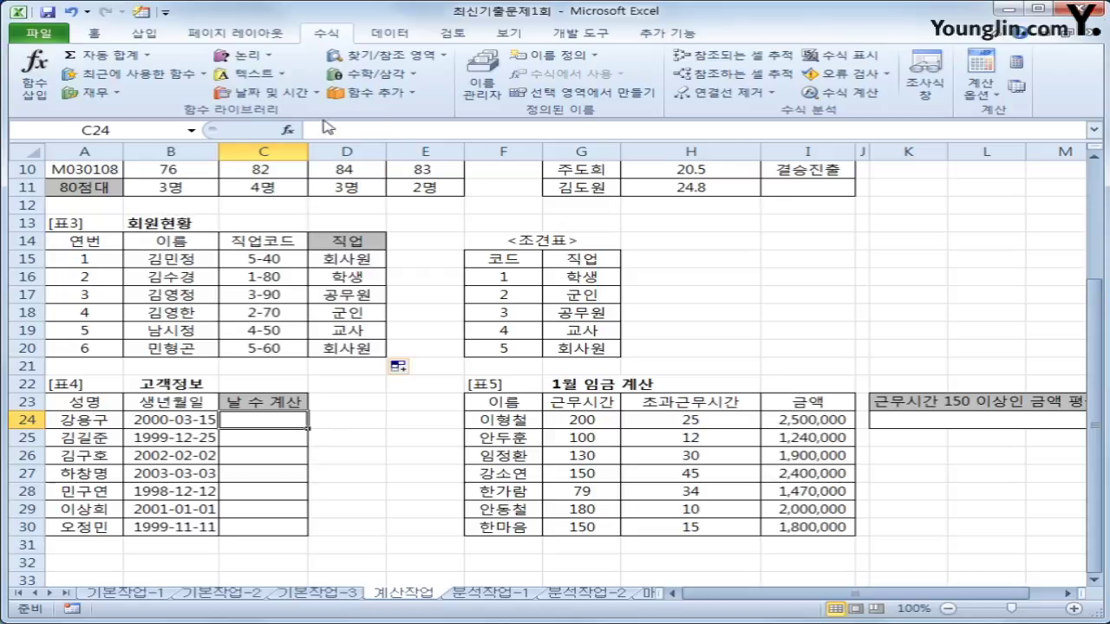
left_click(284, 97)
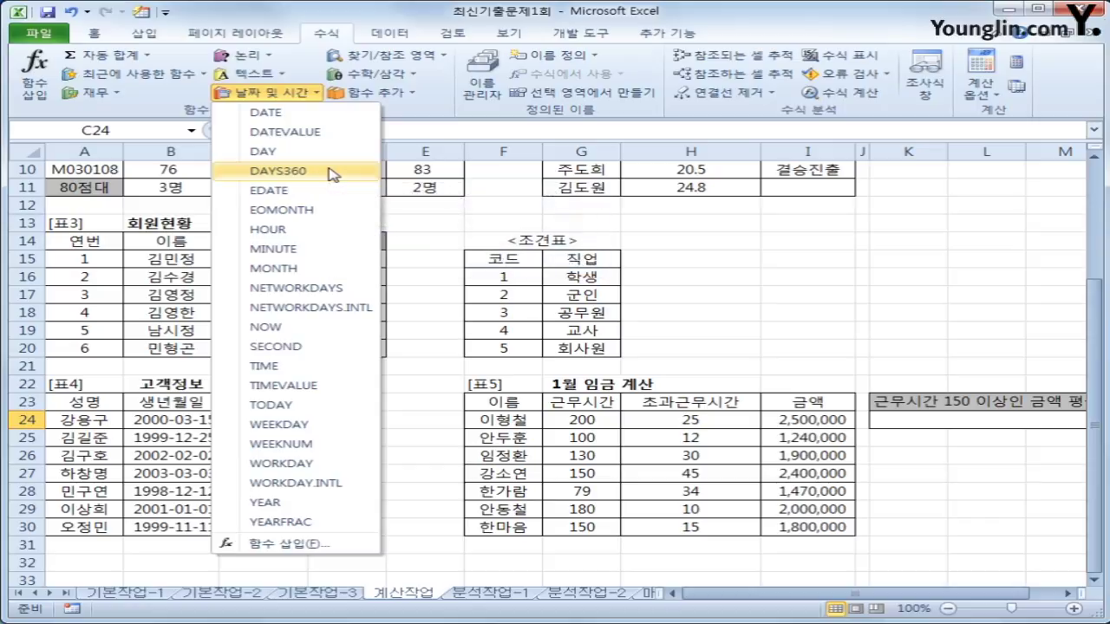
left_click(332, 173)
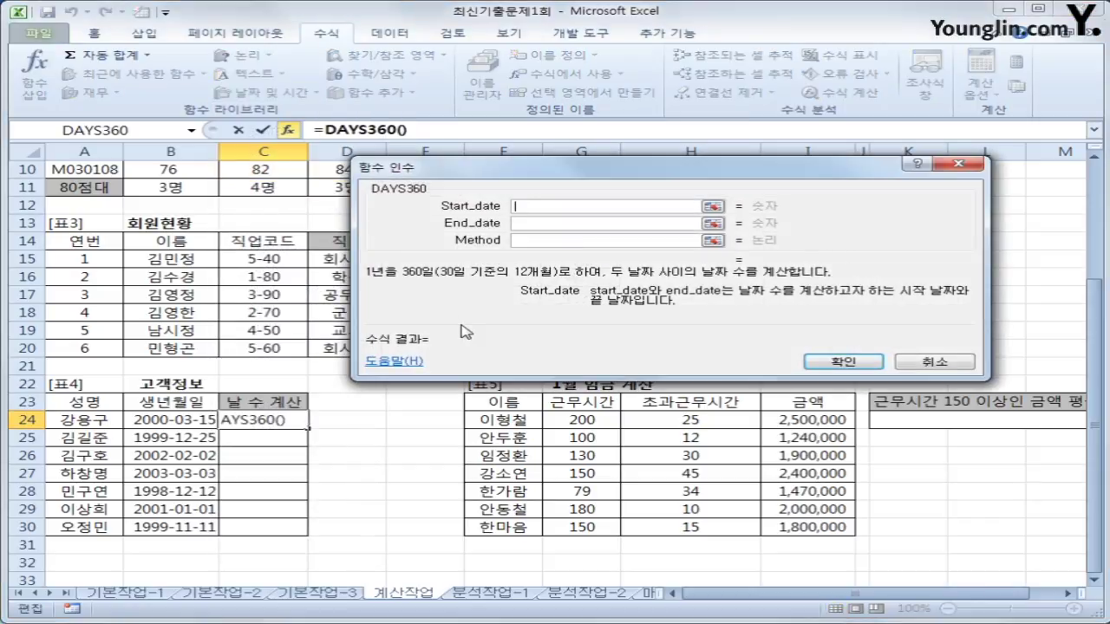
left_click(192, 423)
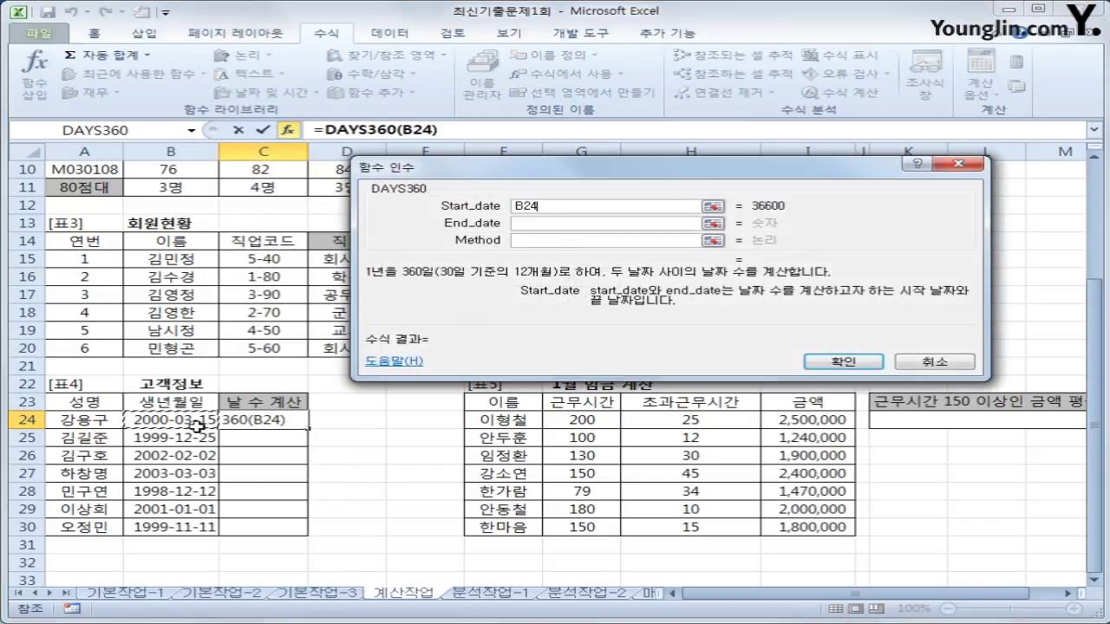
Set the DAYS360 End_date to today(), confirm the formula, and fill it from C24 down through C30.
left_click(530, 224)
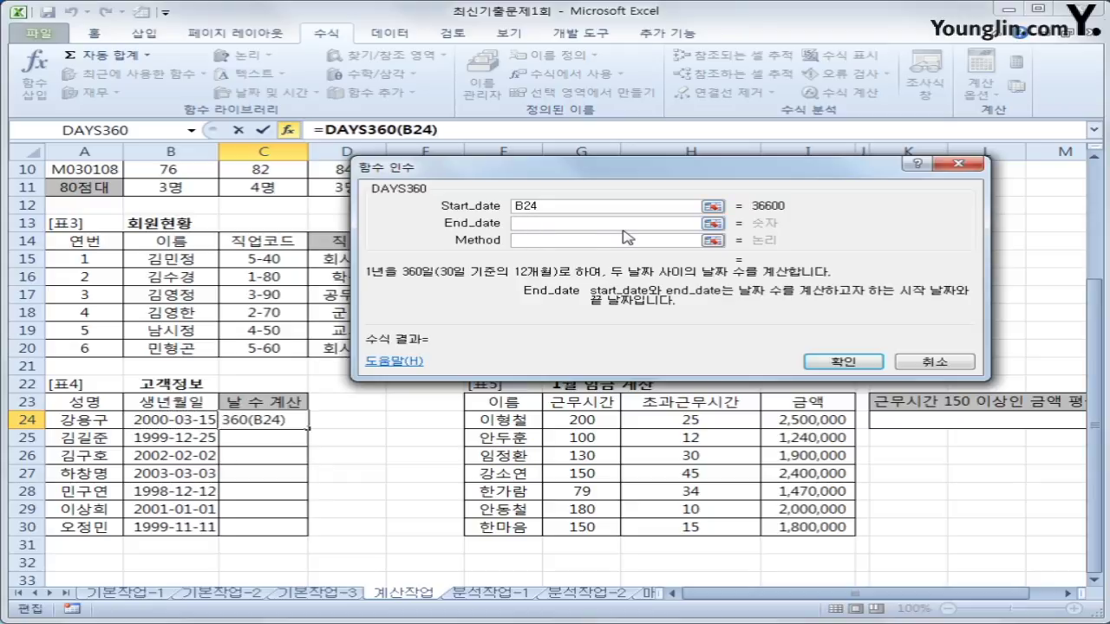
type("today")
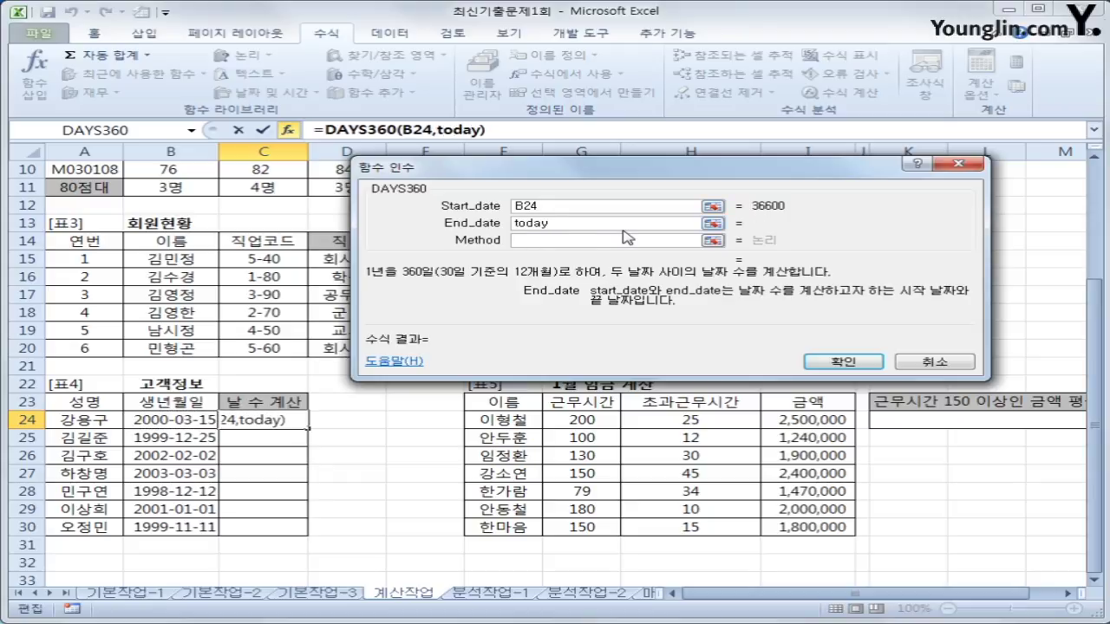
type("()")
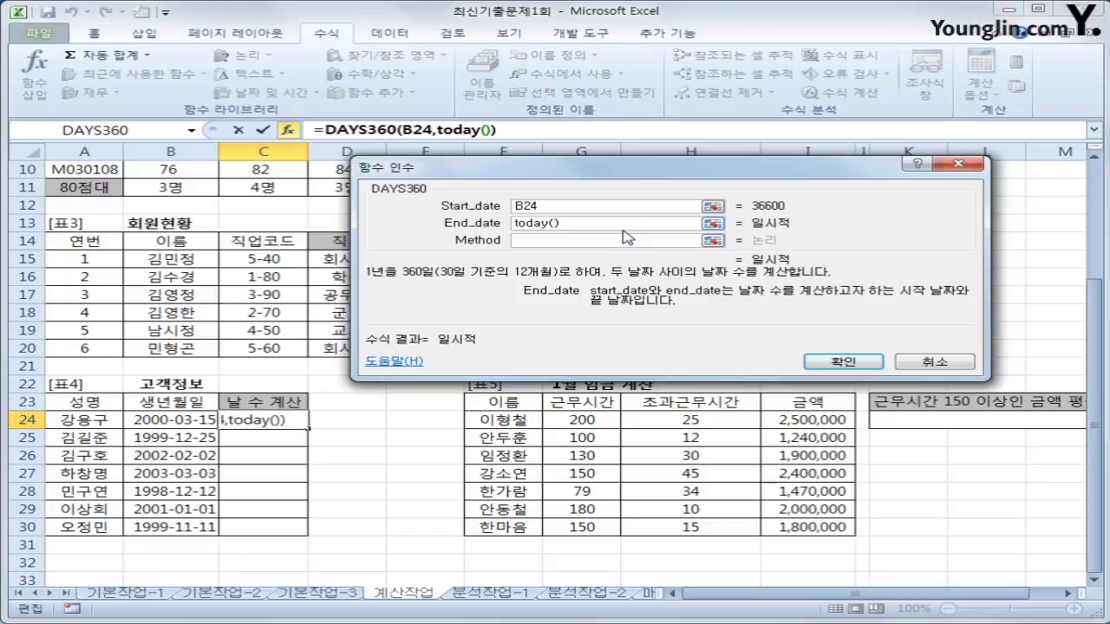
left_click(842, 361)
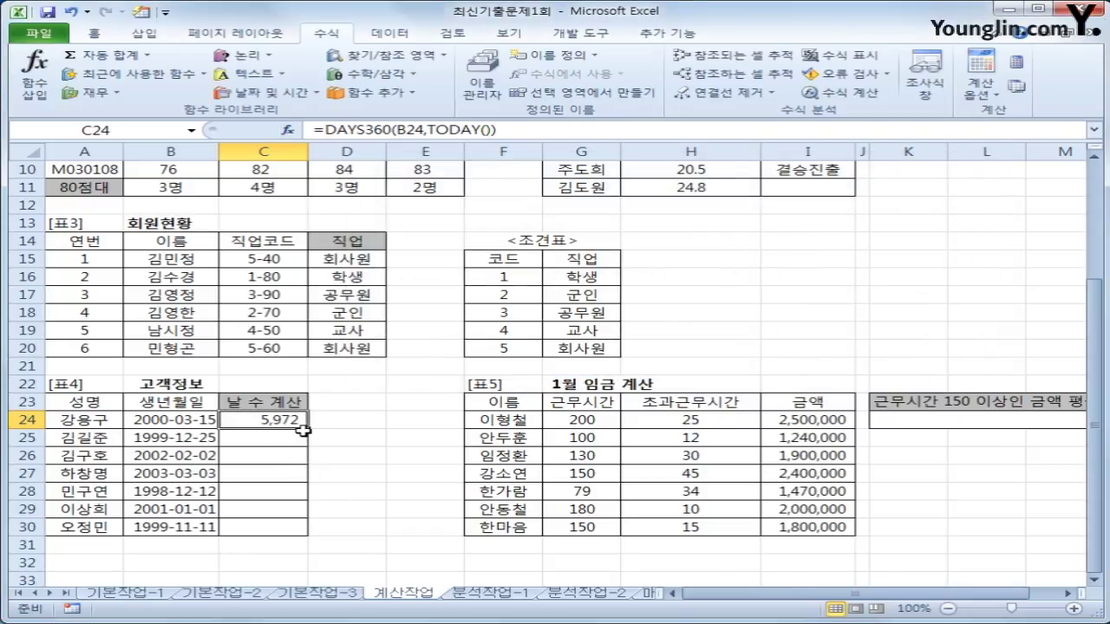
left_click_drag(303, 429, 293, 533)
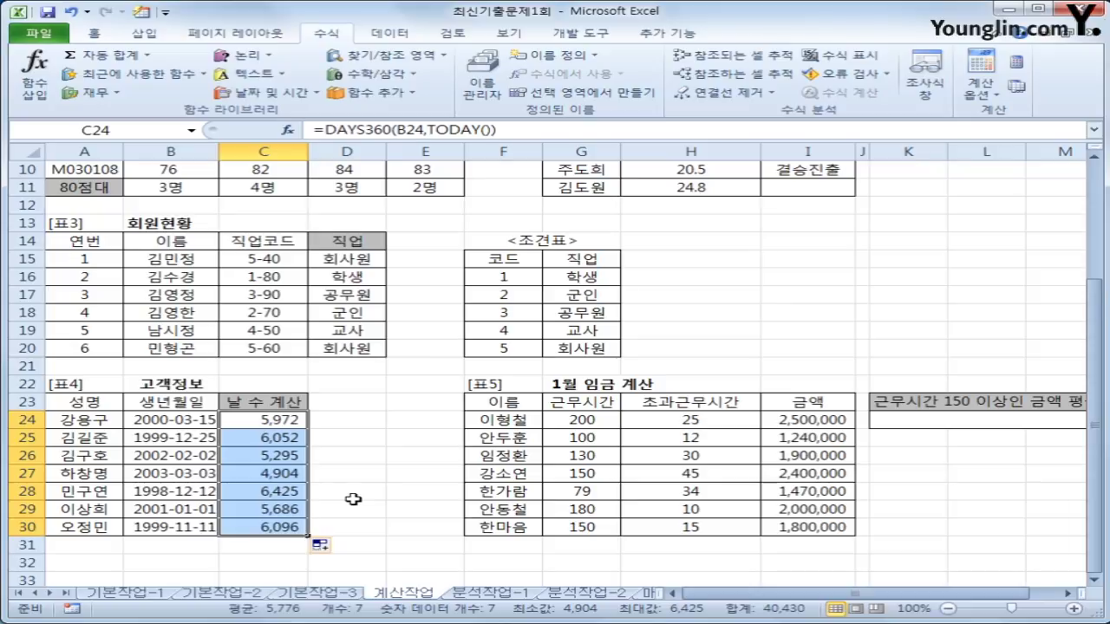
Start an AVERAGEIF function in K24 for 표5, with the 근무시간 values G24:G30 as its Range.
left_click(601, 419)
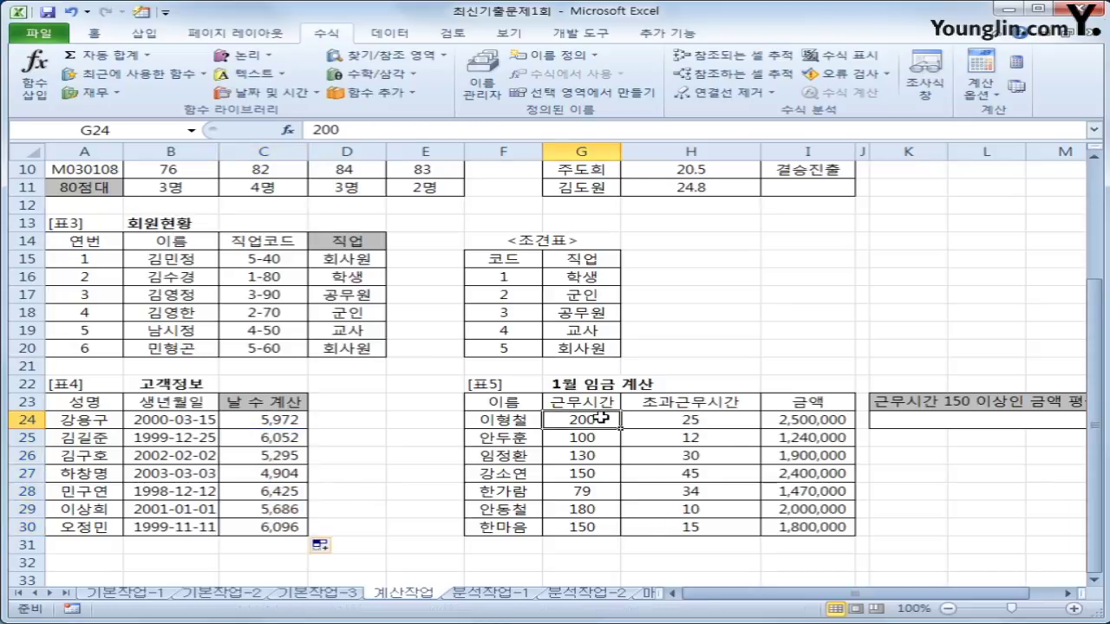
left_click_drag(600, 419, 599, 534)
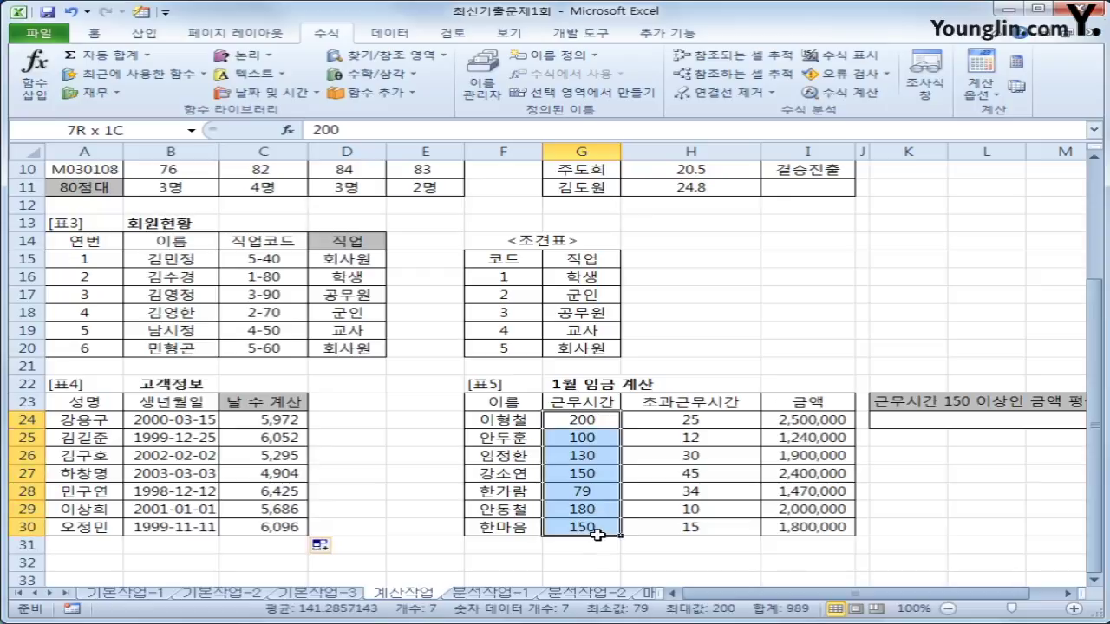
left_click(845, 423)
left_click(927, 422)
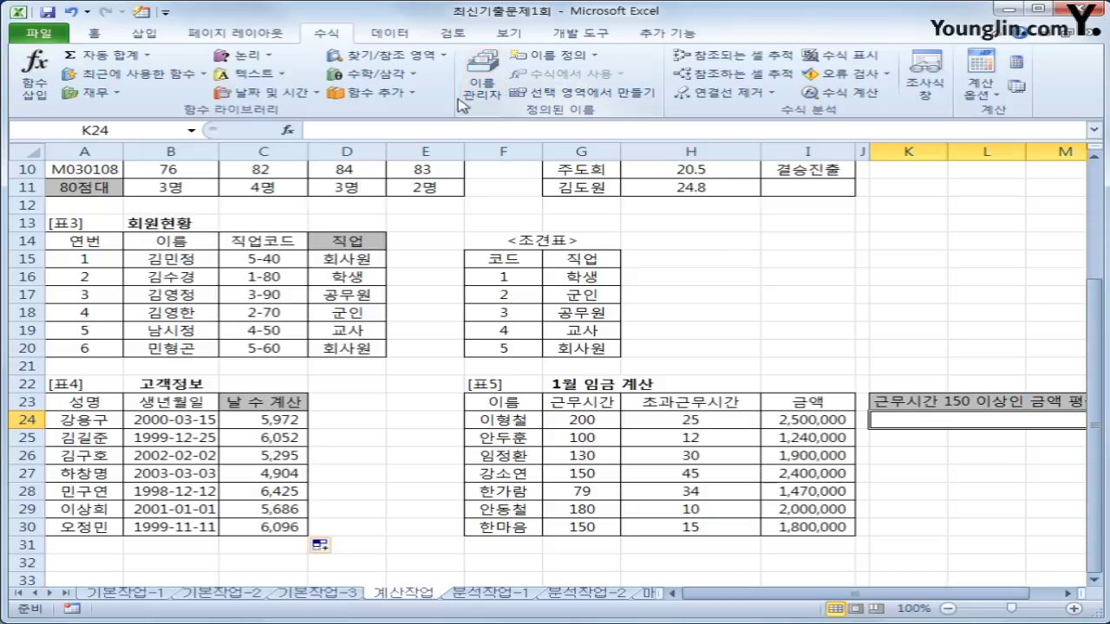
left_click(411, 93)
mouse_move(422, 114)
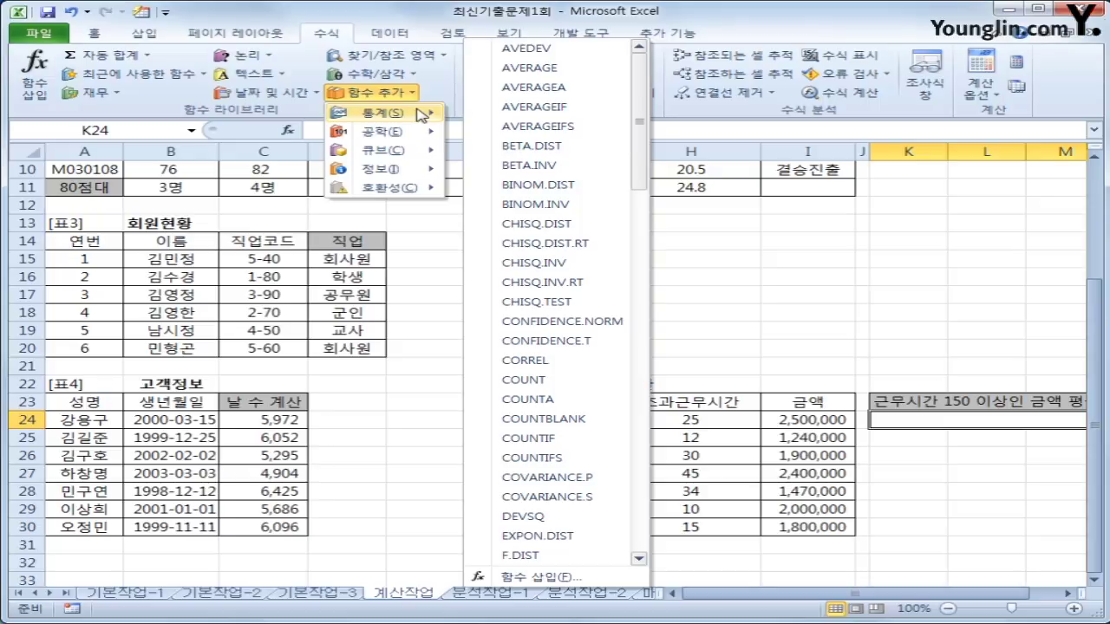
left_click(554, 108)
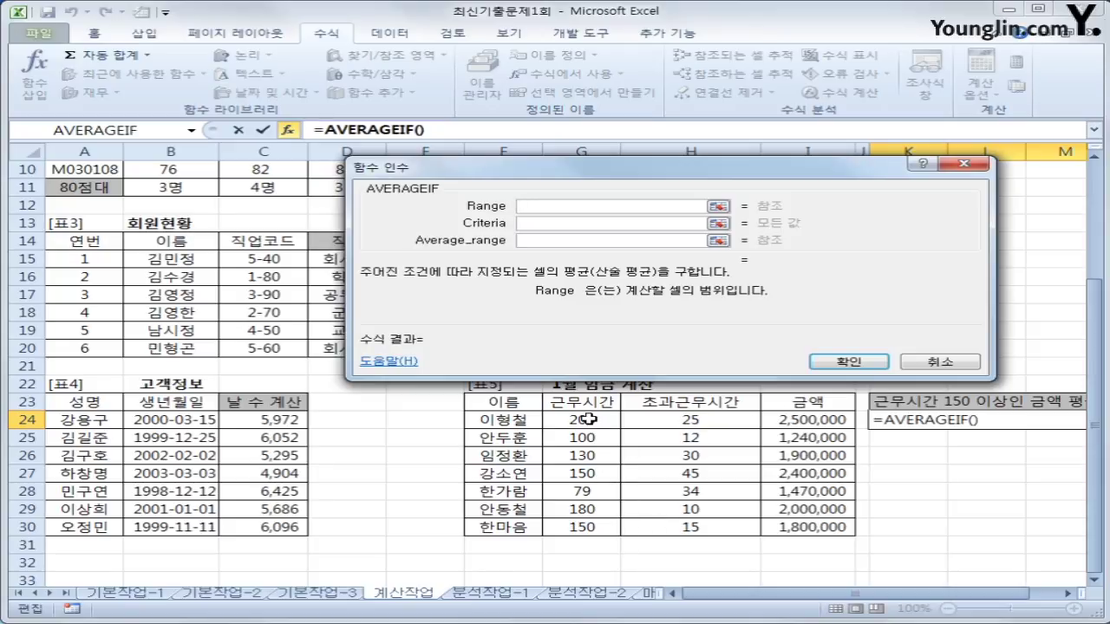
left_click_drag(582, 419, 589, 529)
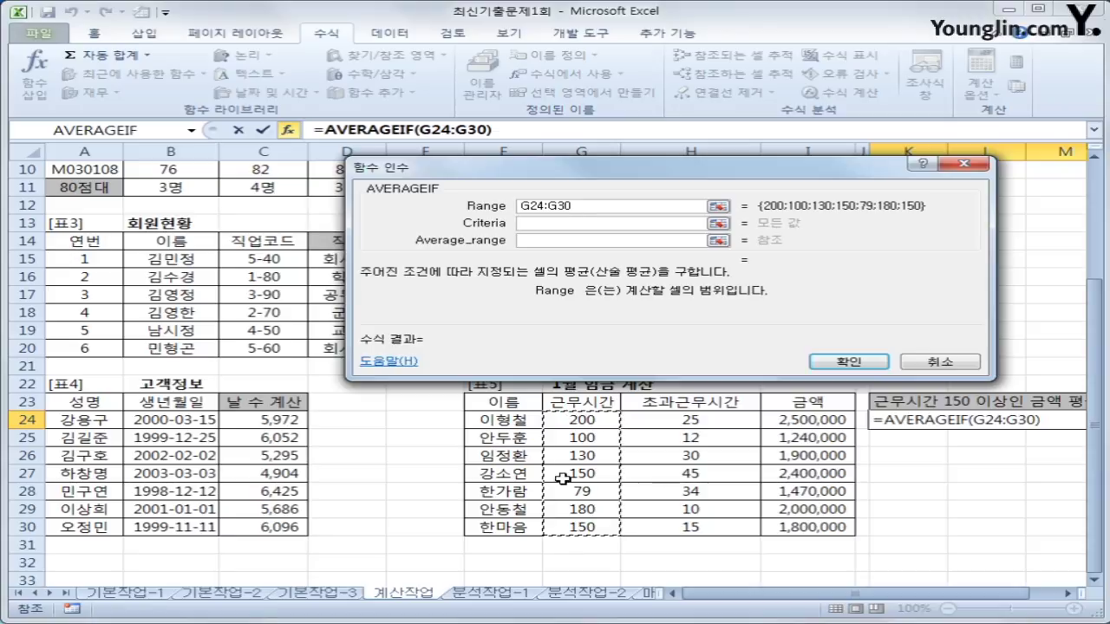
Complete the AVERAGEIF in K24 with the criteria >=150 and I24:I30 as the average range, and confirm it.
left_click(600, 223)
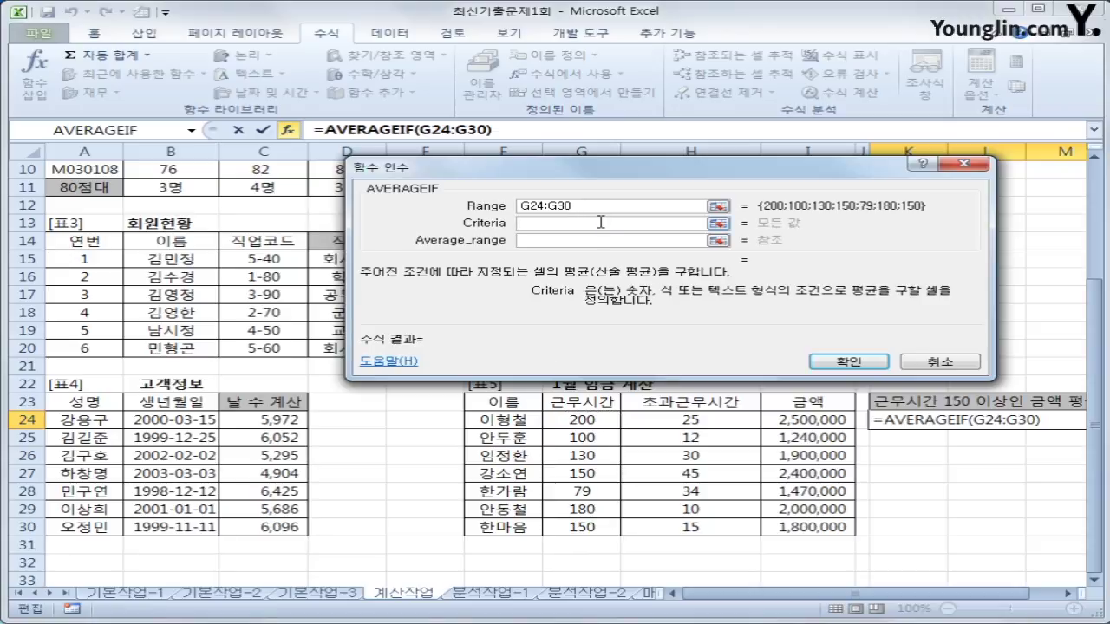
type(">=150")
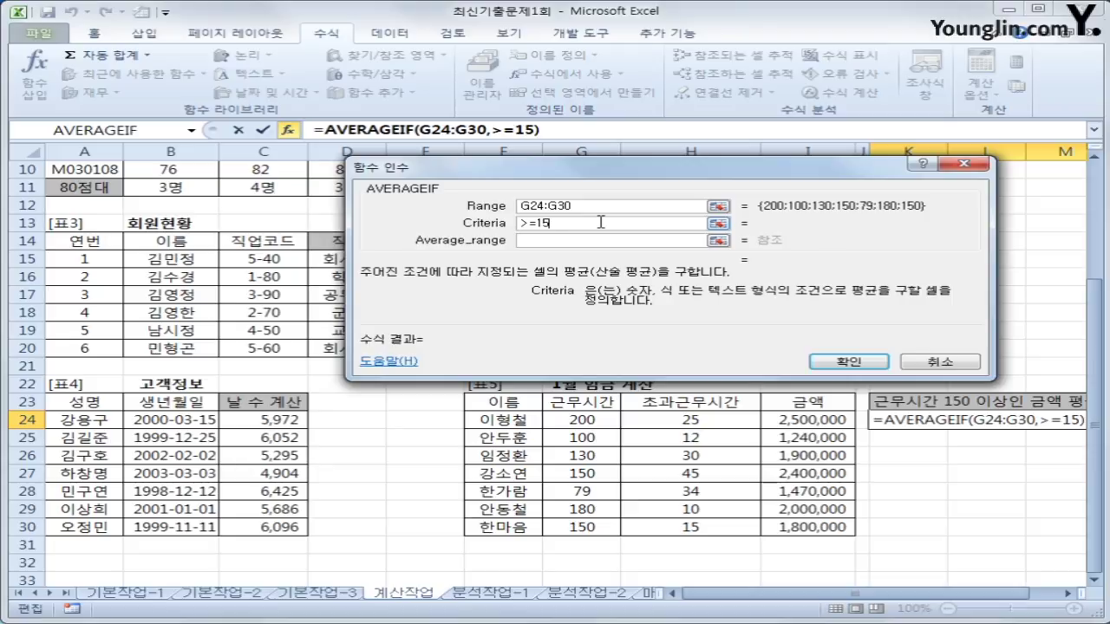
left_click(552, 240)
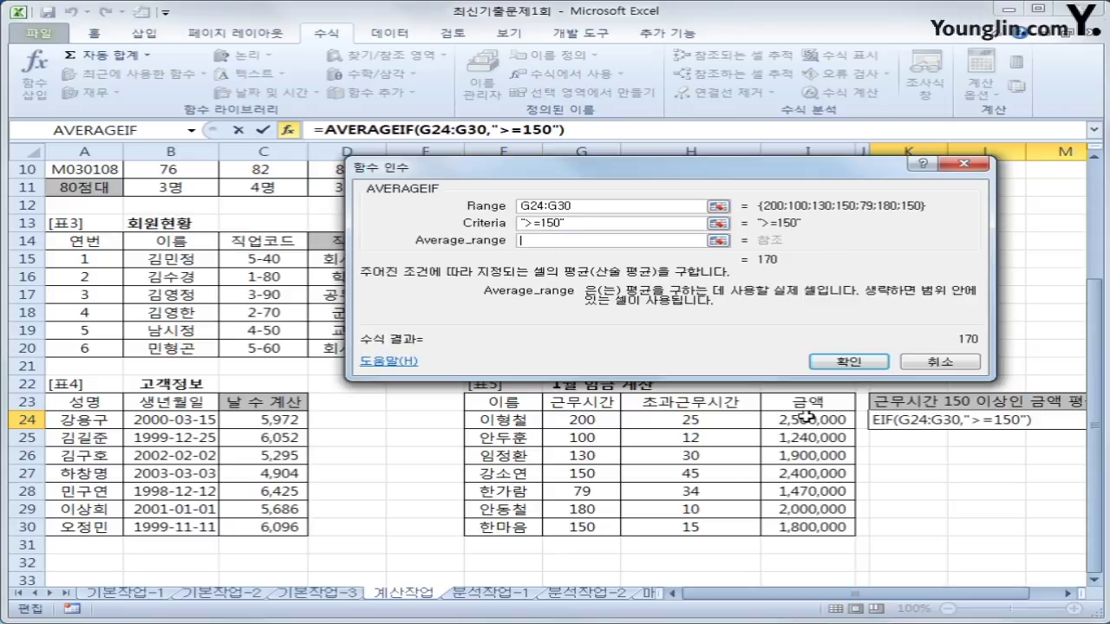
left_click_drag(806, 418, 807, 527)
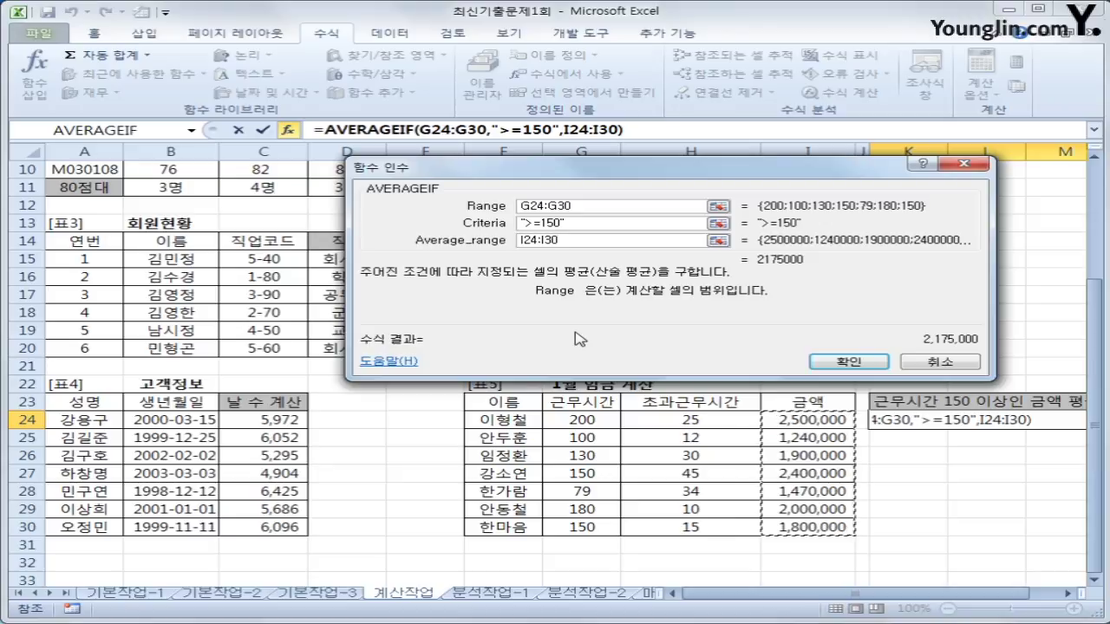
left_click(848, 362)
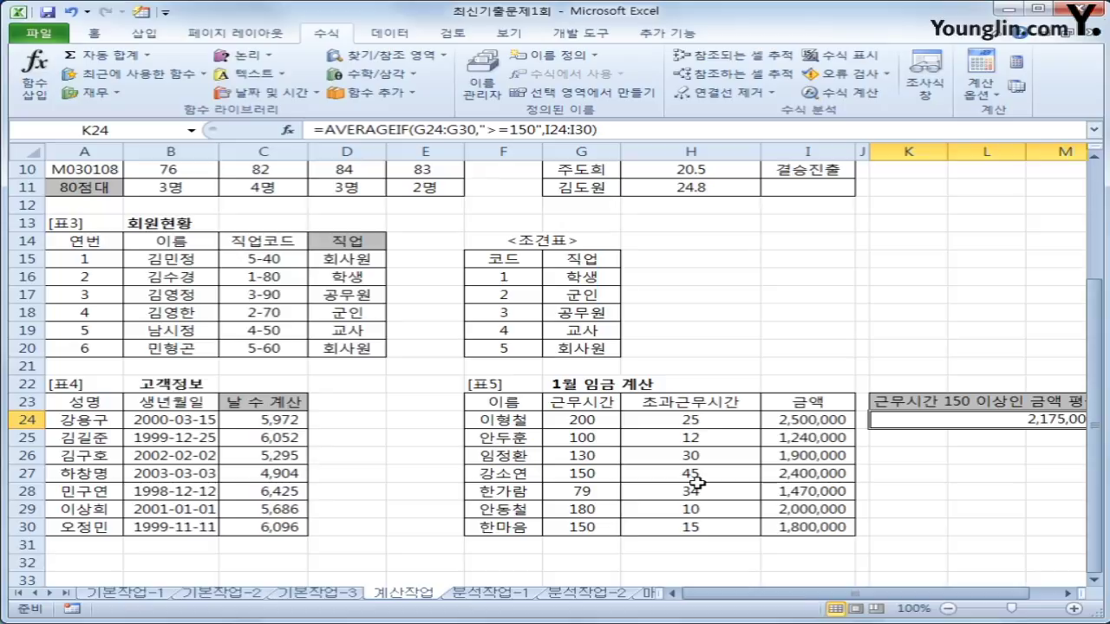
Switch to the 분석작업-1 sheet and define the name 영지차이익액 for cell B18.
scroll(698, 482, "up", 3)
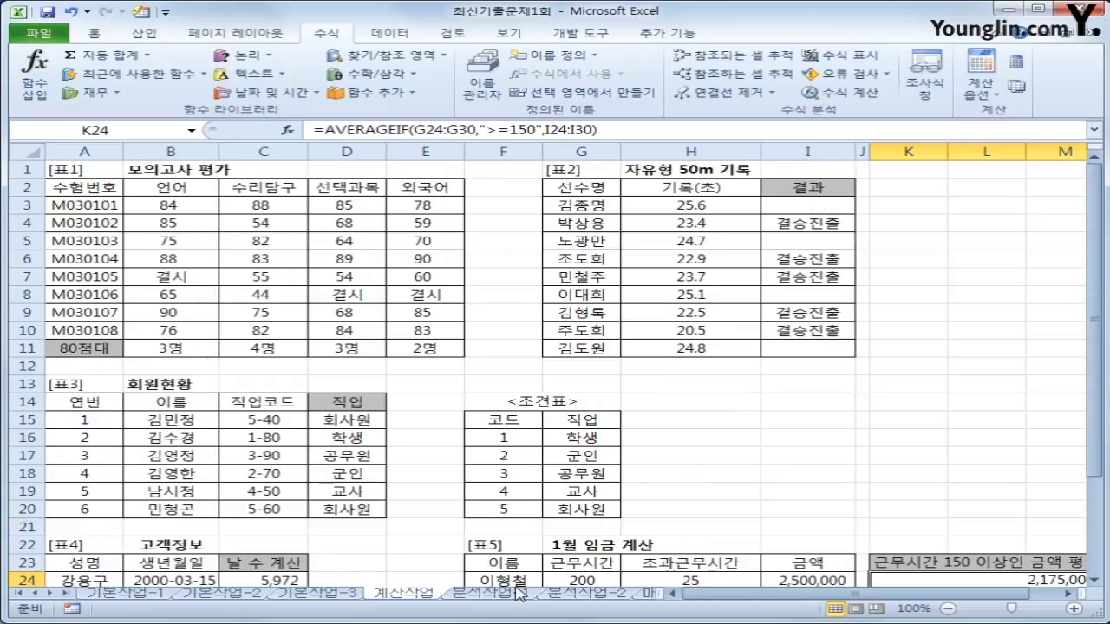
left_click(519, 593)
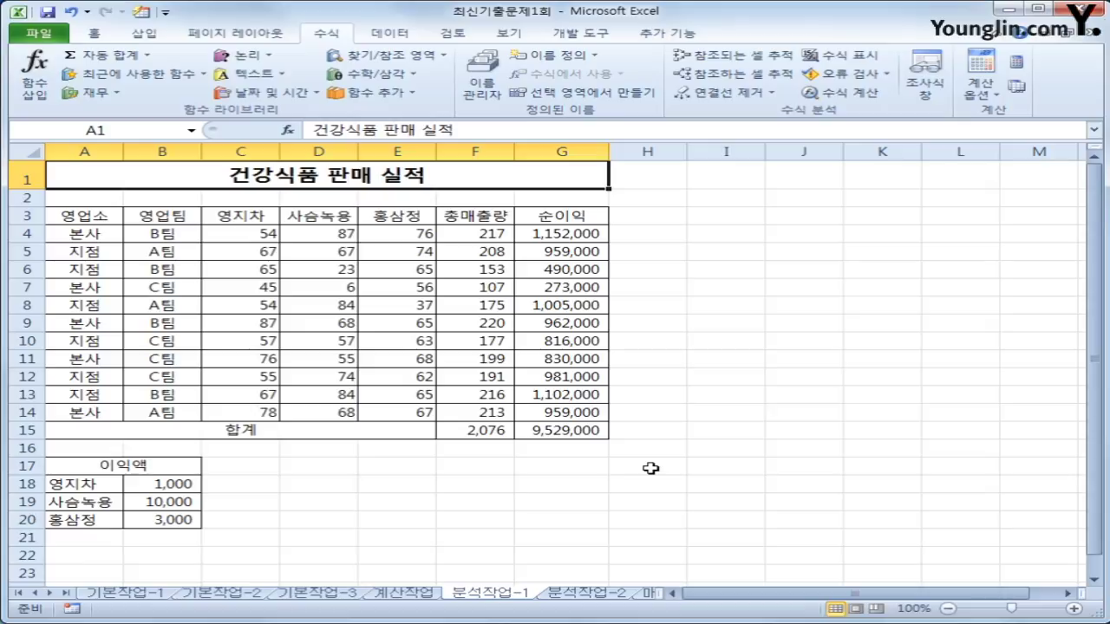
left_click(153, 484)
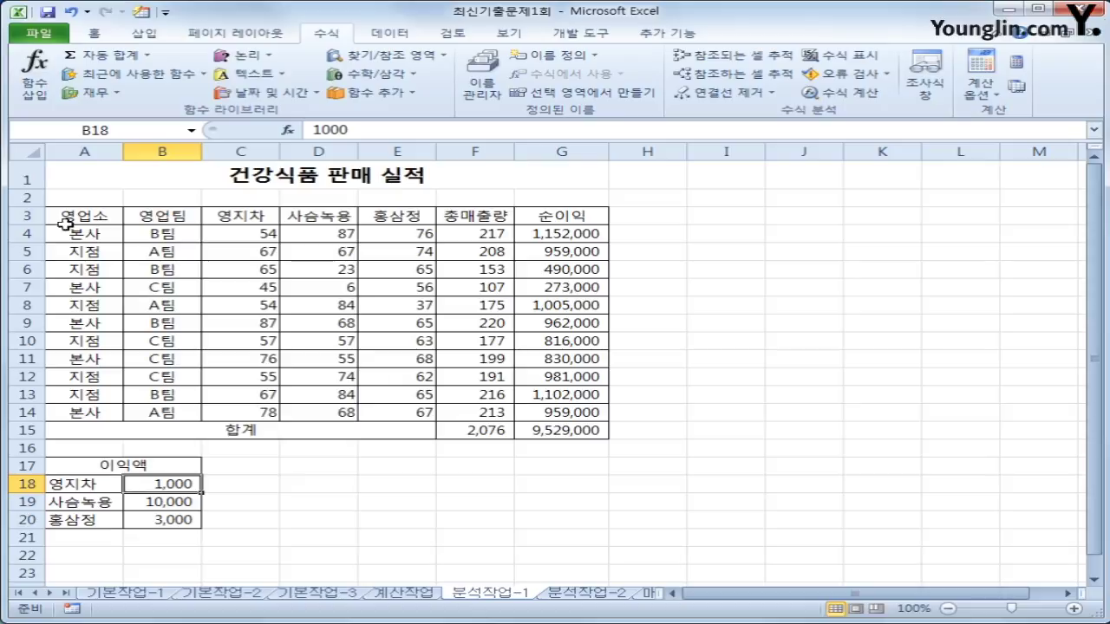
left_click(113, 129)
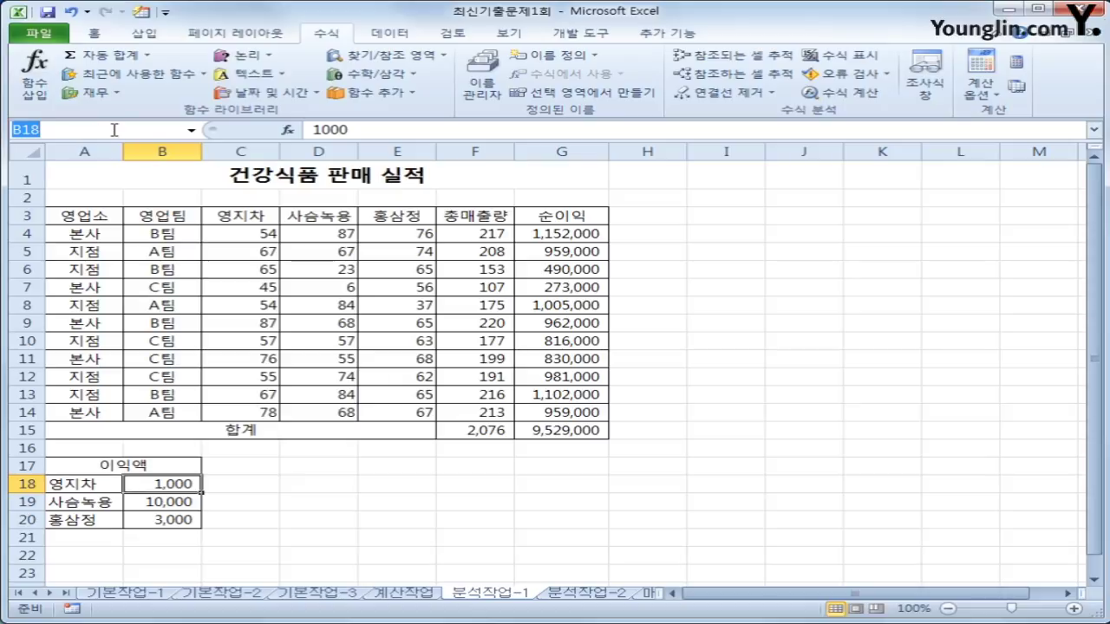
type("dud")
key("BackSpace")
key("BackSpace")
key("BackSpace")
type("영지차이")
type("익액")
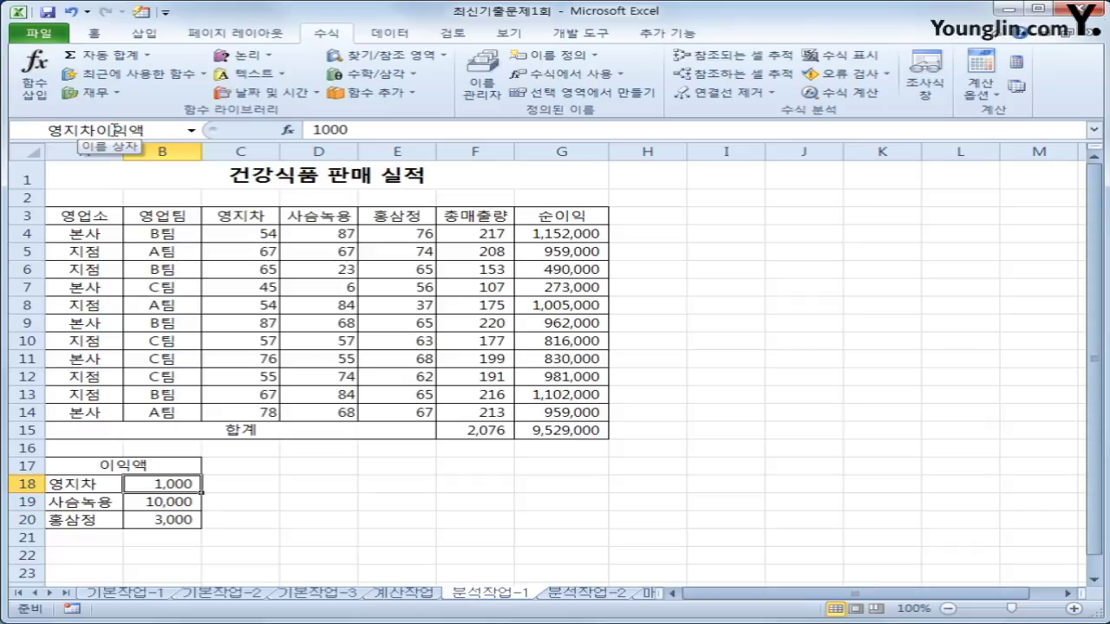
key("Return")
Define the name 사슴녹용이익액 for cell B19 in the 이익액 table.
left_click(152, 501)
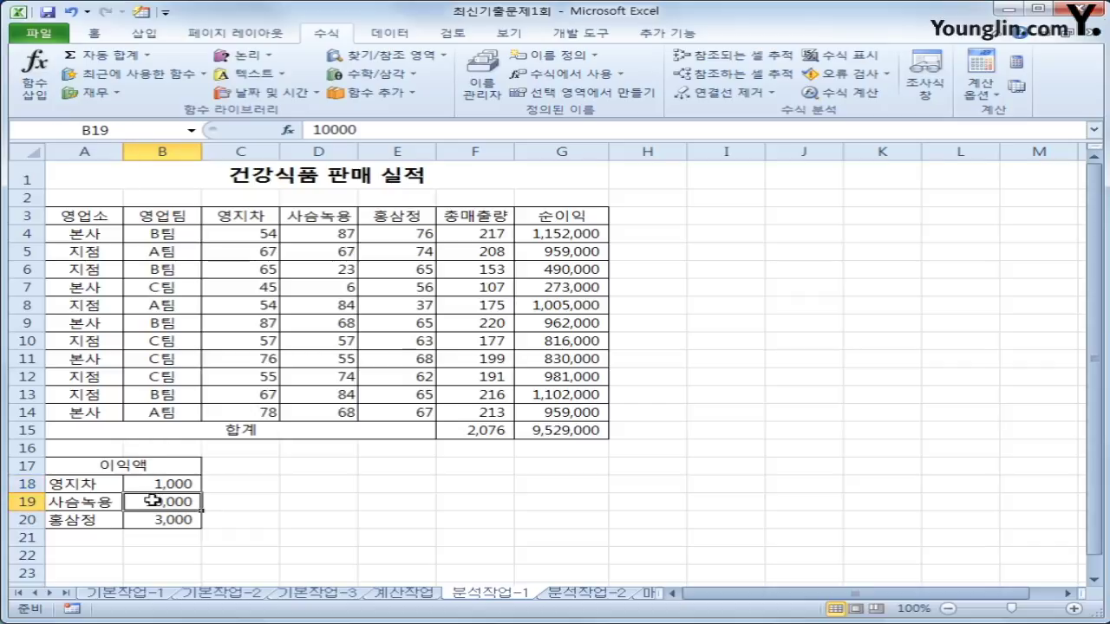
left_click(141, 134)
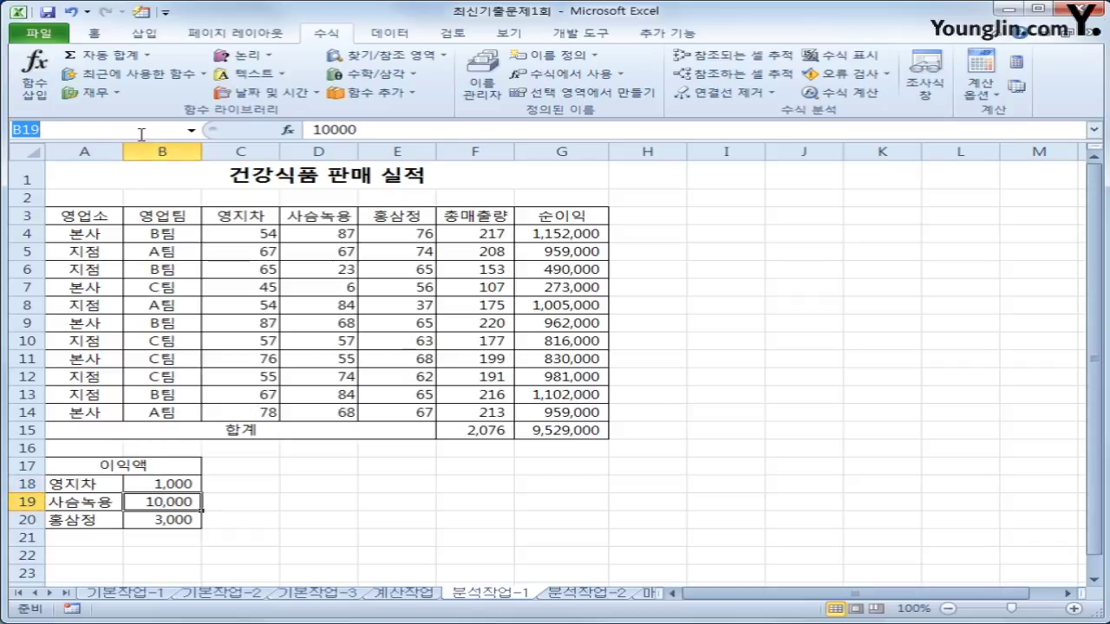
type("사슴녹용")
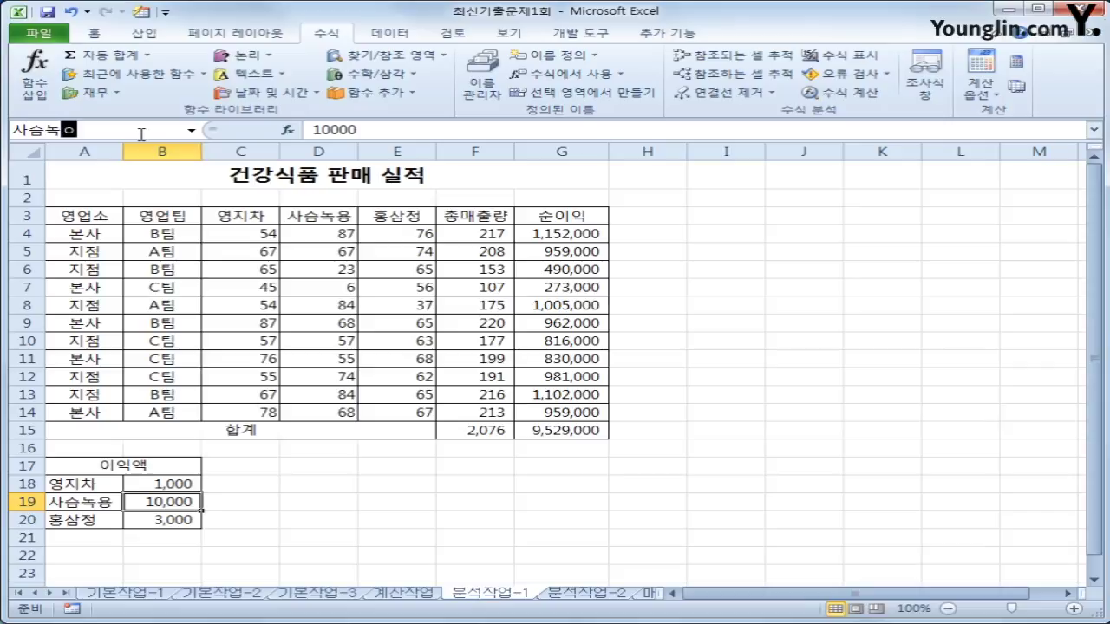
type("이익액")
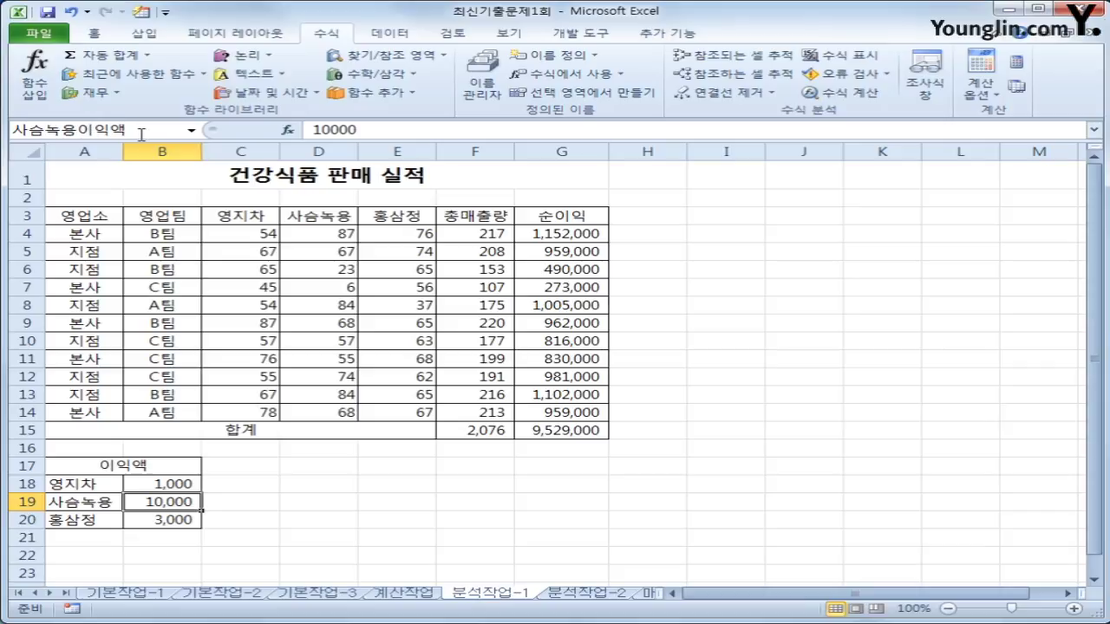
key("Return")
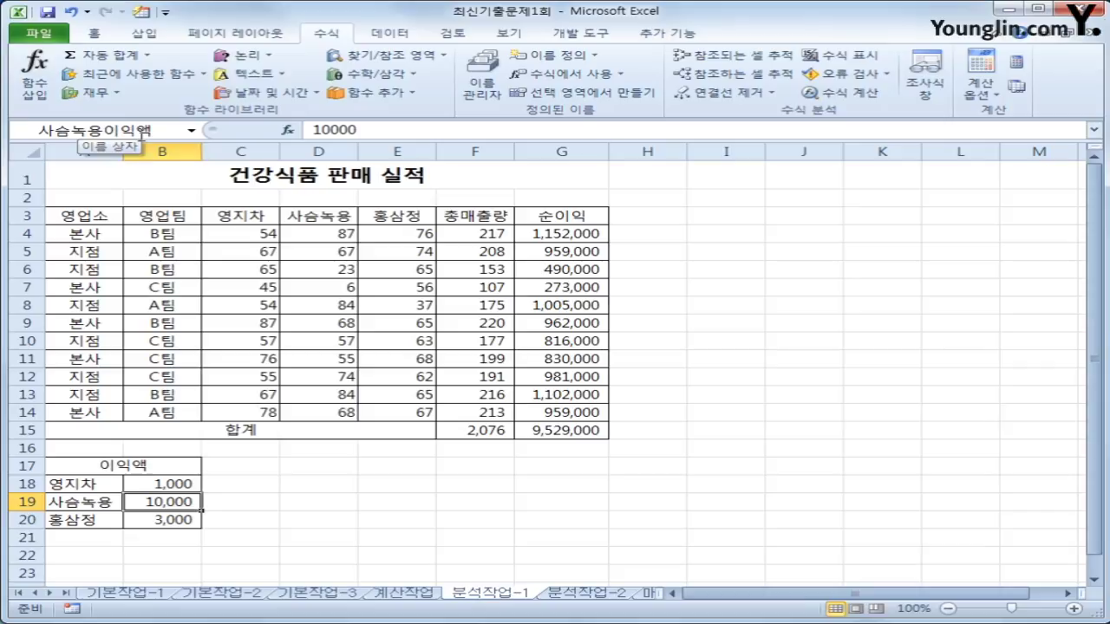
Define the name 홍삼정이익액 for cell B20 in the 이익액 table.
left_click(153, 524)
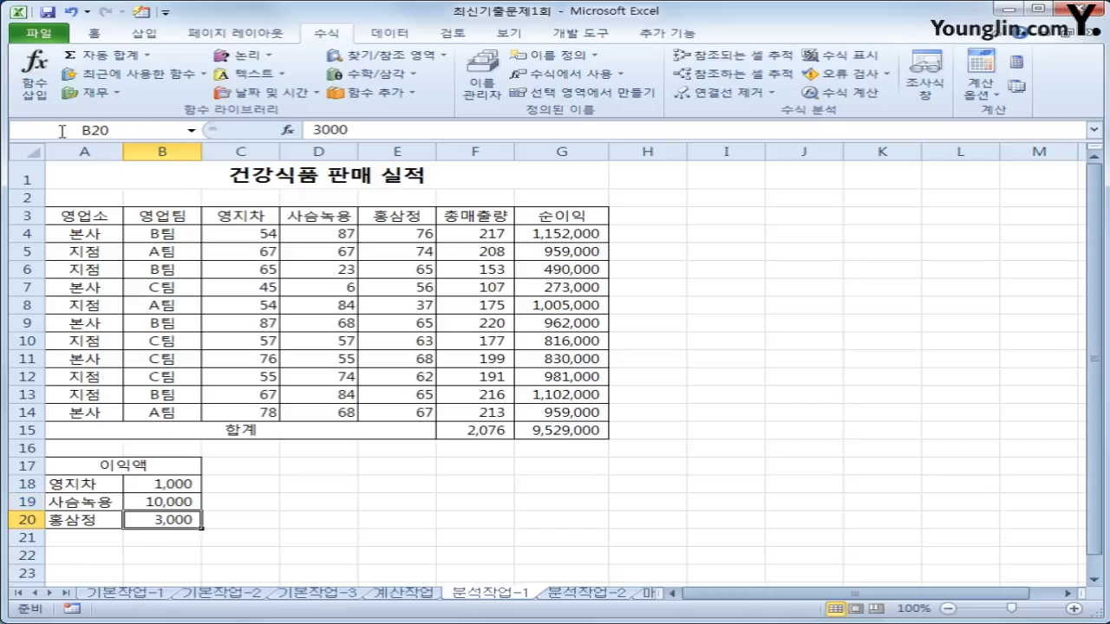
left_click(143, 130)
type("홍")
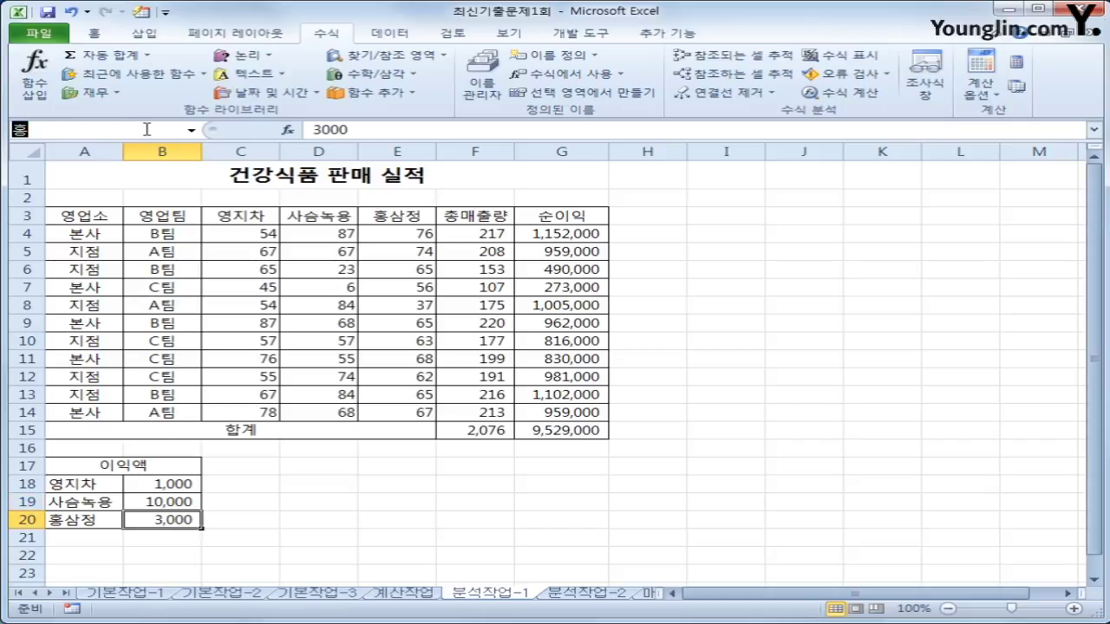
type("삼정이익액")
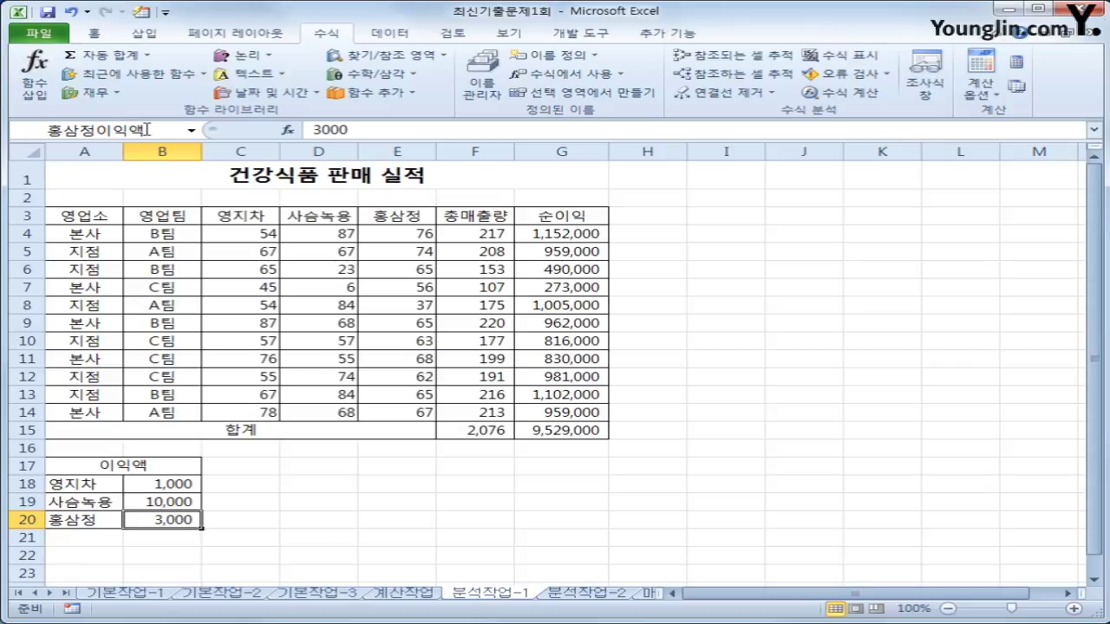
key("Return")
Define the name 순이익합계 for cell G15, the 순이익 total.
left_click(572, 432)
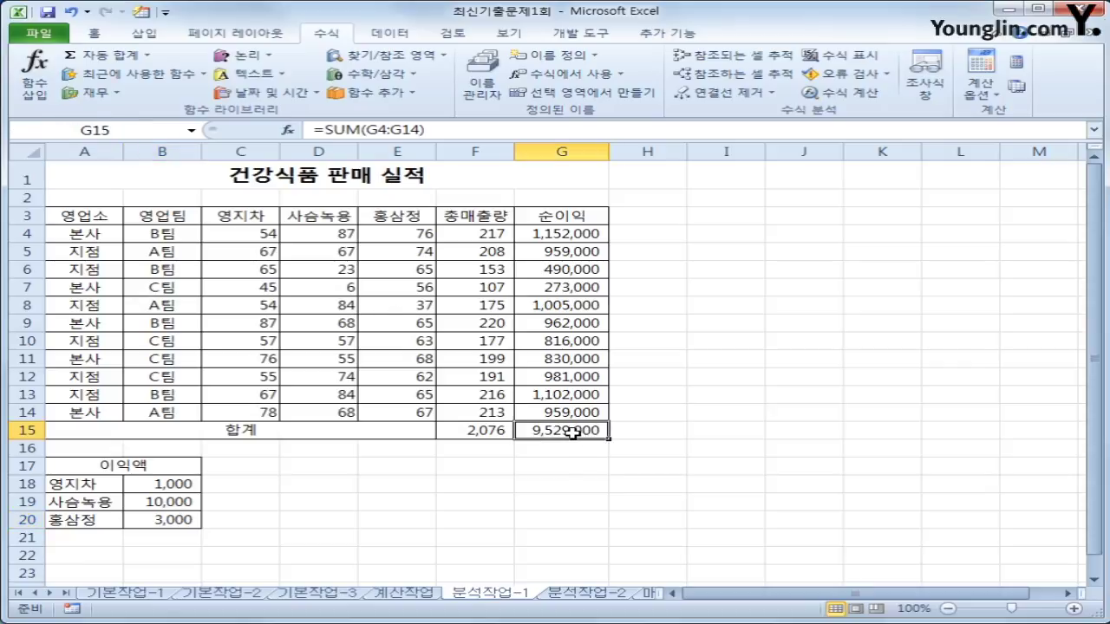
left_click(130, 129)
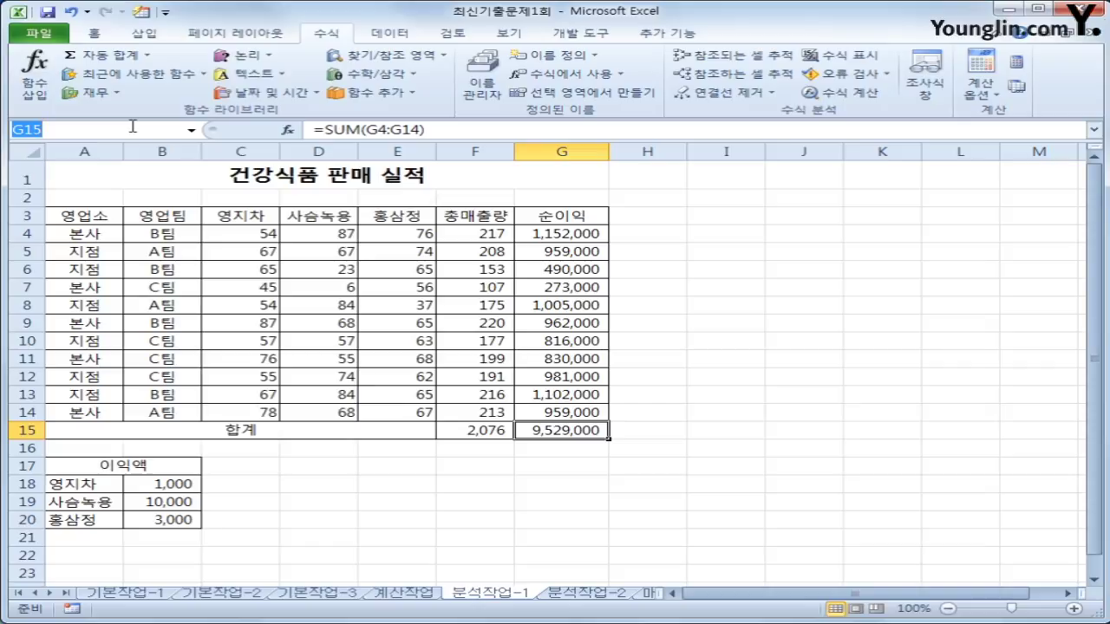
type("순이익합계")
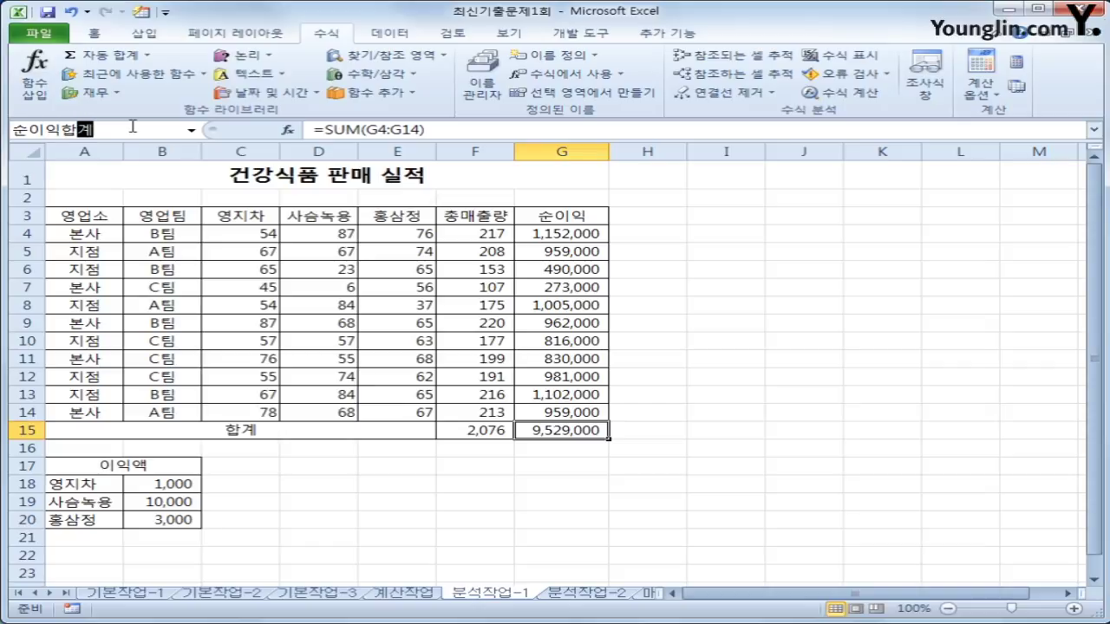
key("Return")
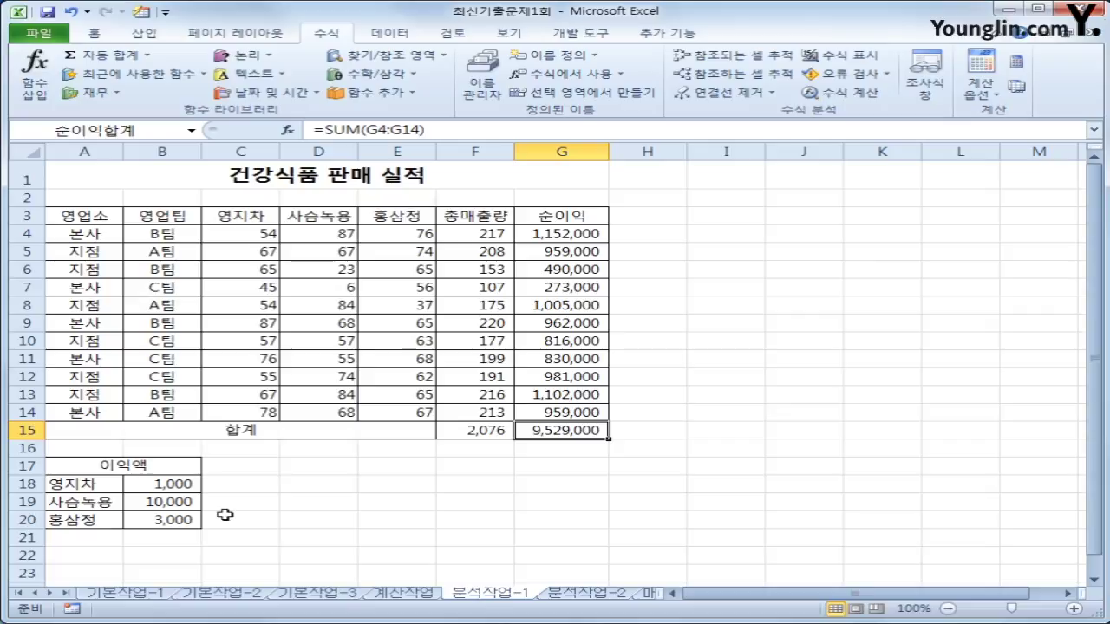
Add a scenario named 이익액증가 in the Scenario Manager with B18:B20 as the changing cells.
left_click_drag(183, 488, 179, 518)
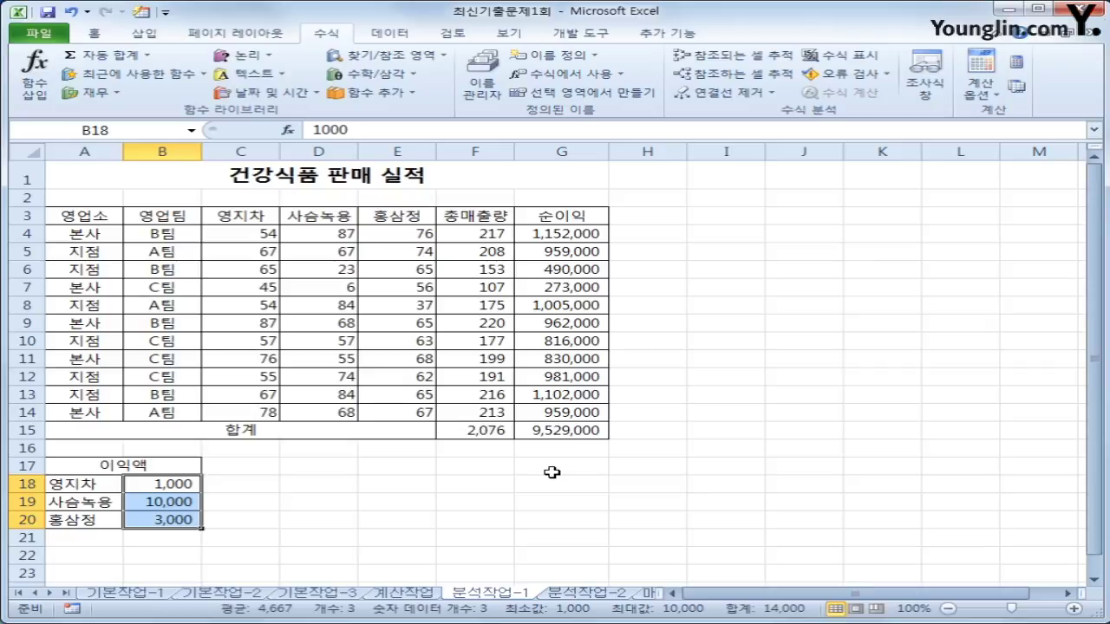
left_click(390, 33)
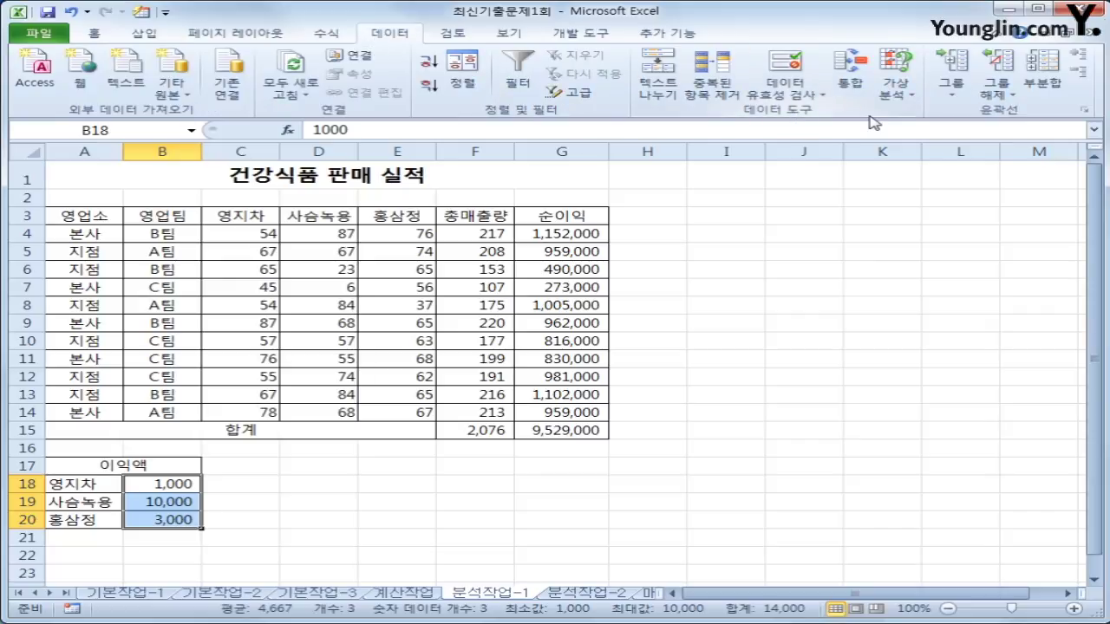
left_click(897, 94)
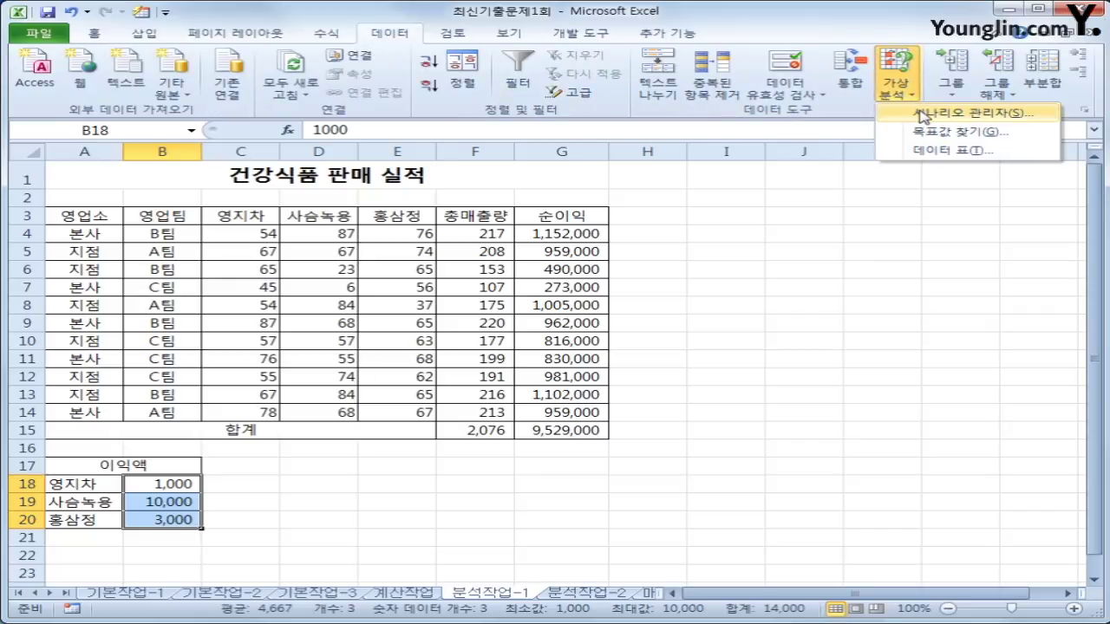
left_click(922, 114)
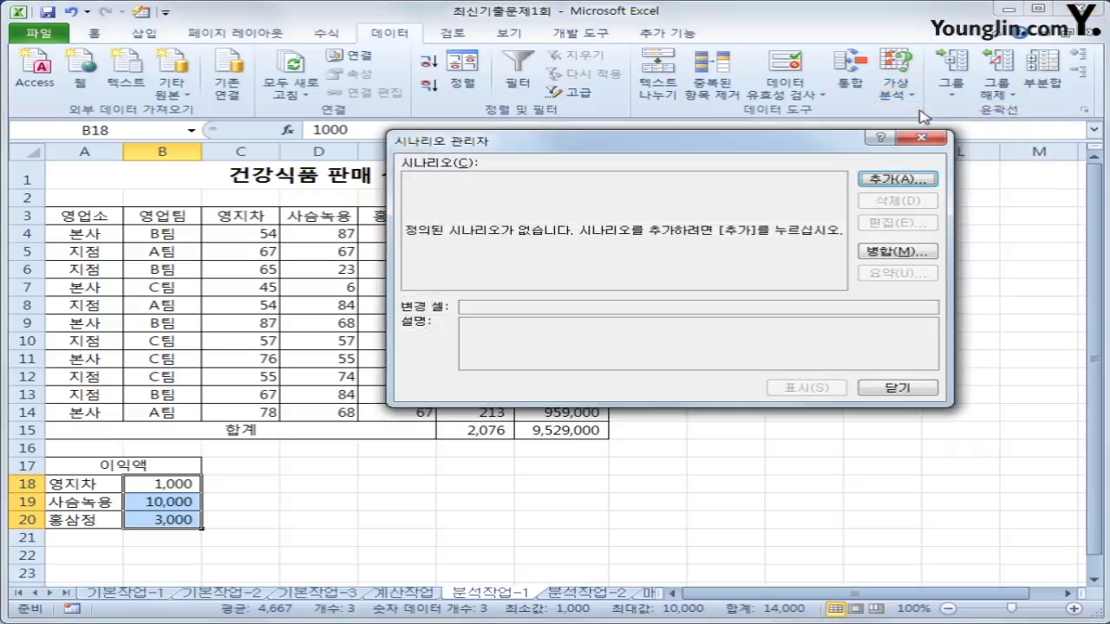
left_click(898, 179)
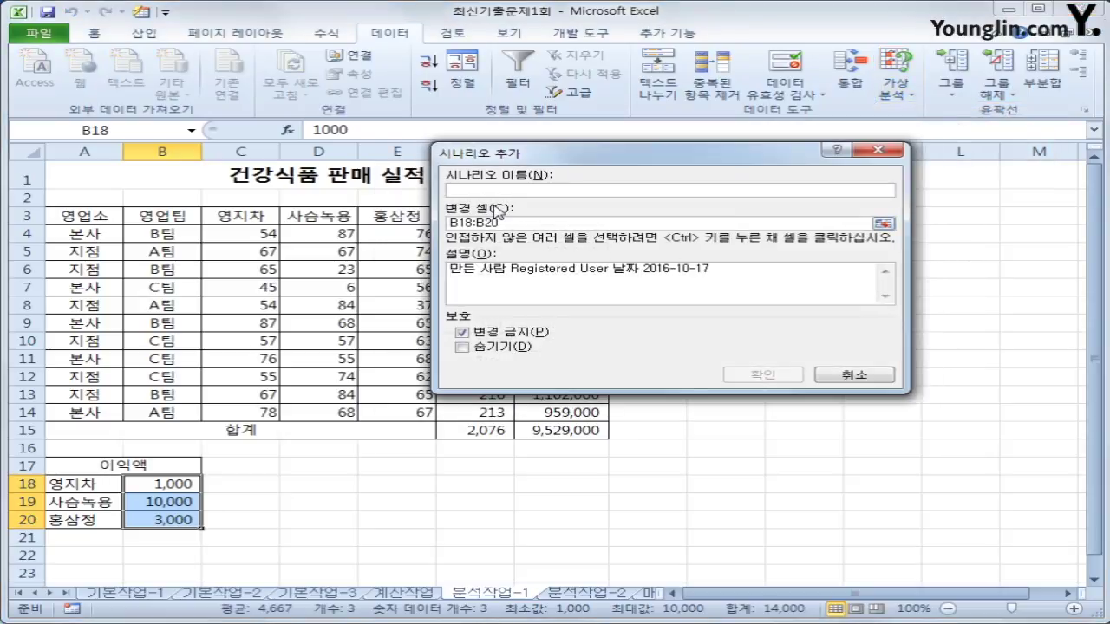
type("이")
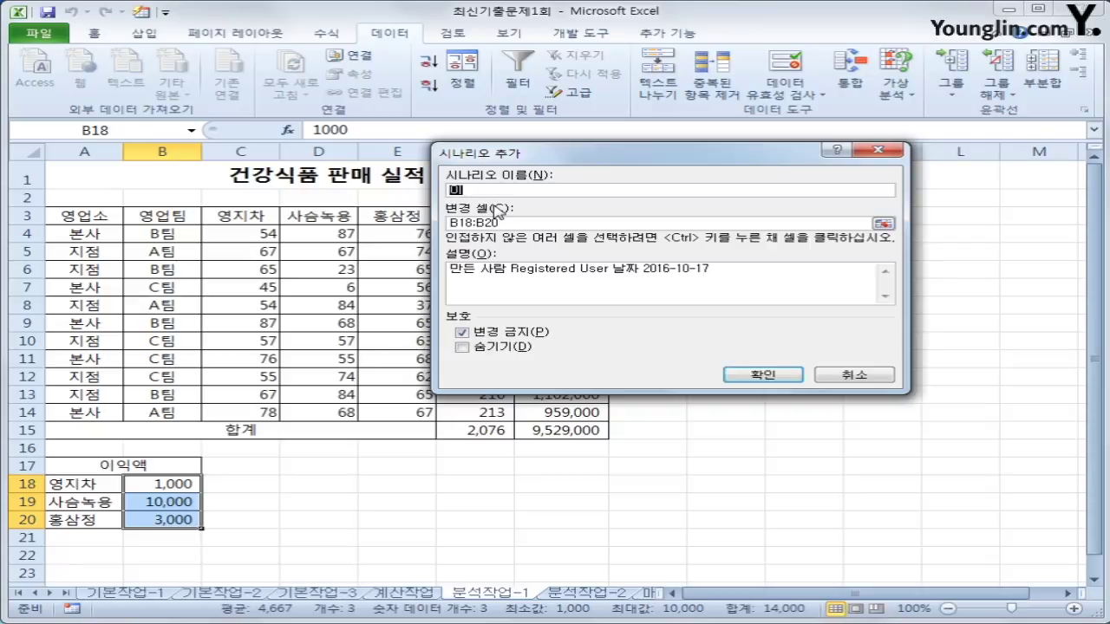
type("익액증가")
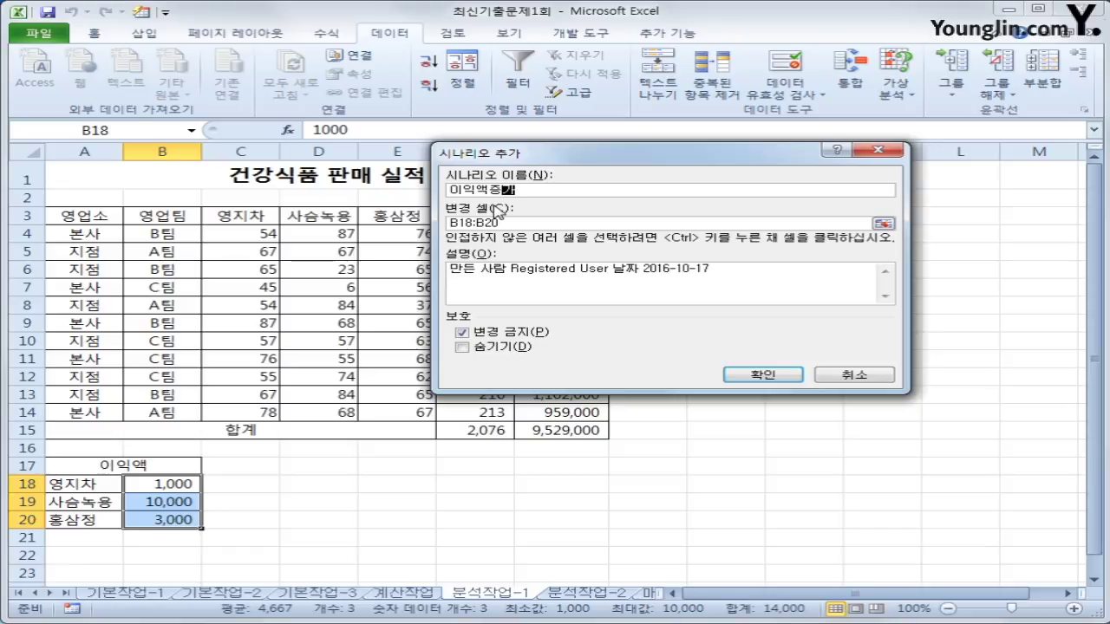
left_click(523, 222)
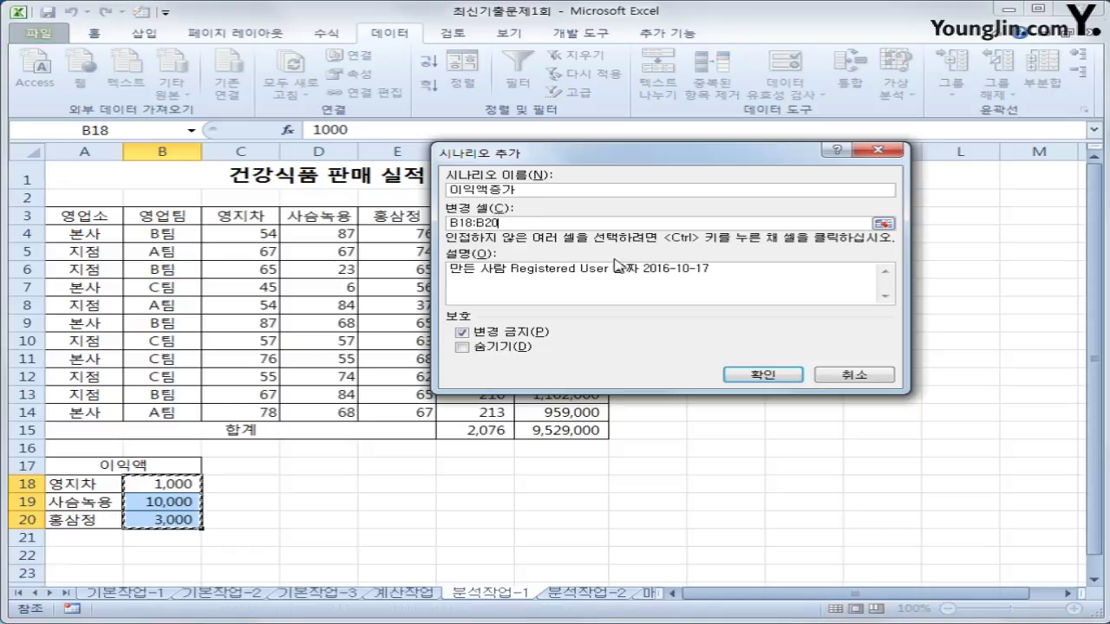
left_click(788, 379)
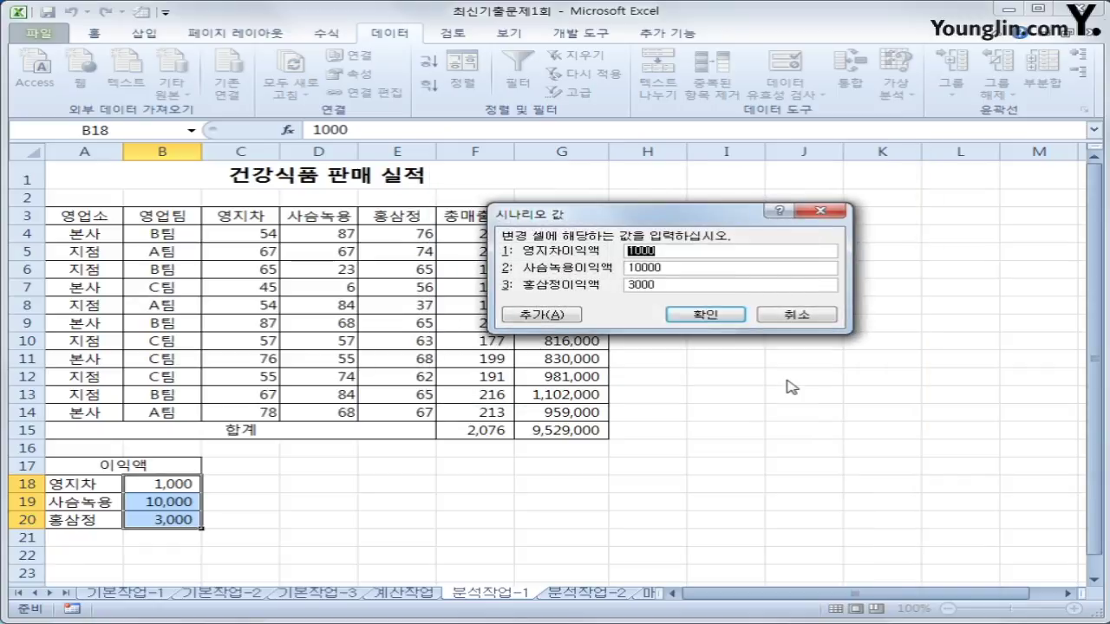
Set the 이익액증가 scenario values to 1500 for 영지차이익액, 11000 for 사슴녹용이익액 and 3500 for 홍삼정이익액, and continue to adding another scenario.
type("1500")
key("Tab")
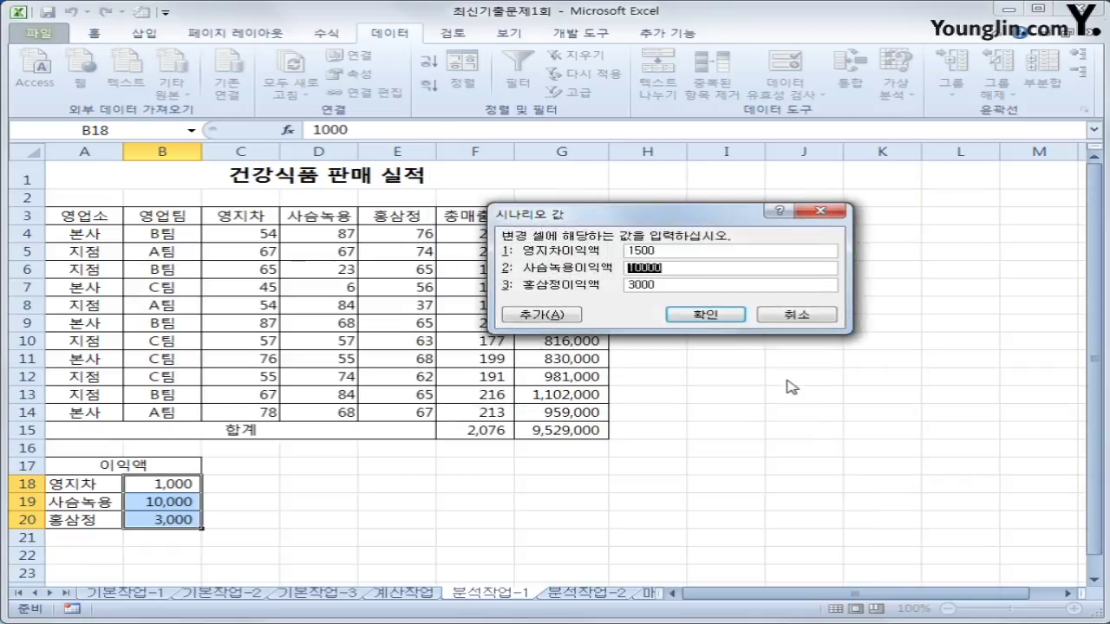
type("11000")
key("Tab")
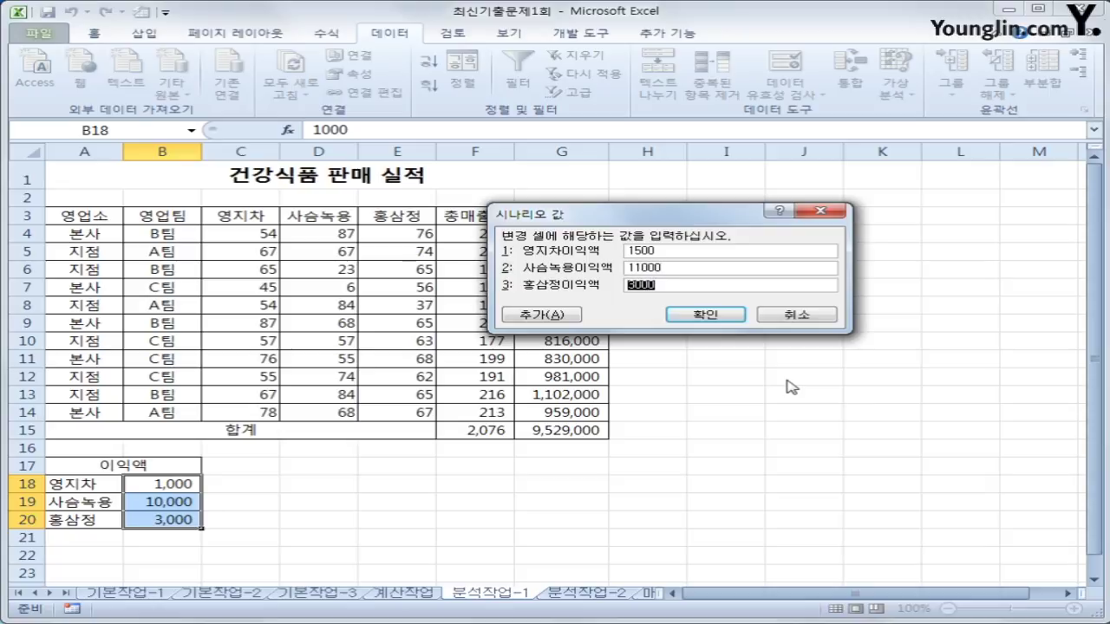
type("3500")
left_click(562, 317)
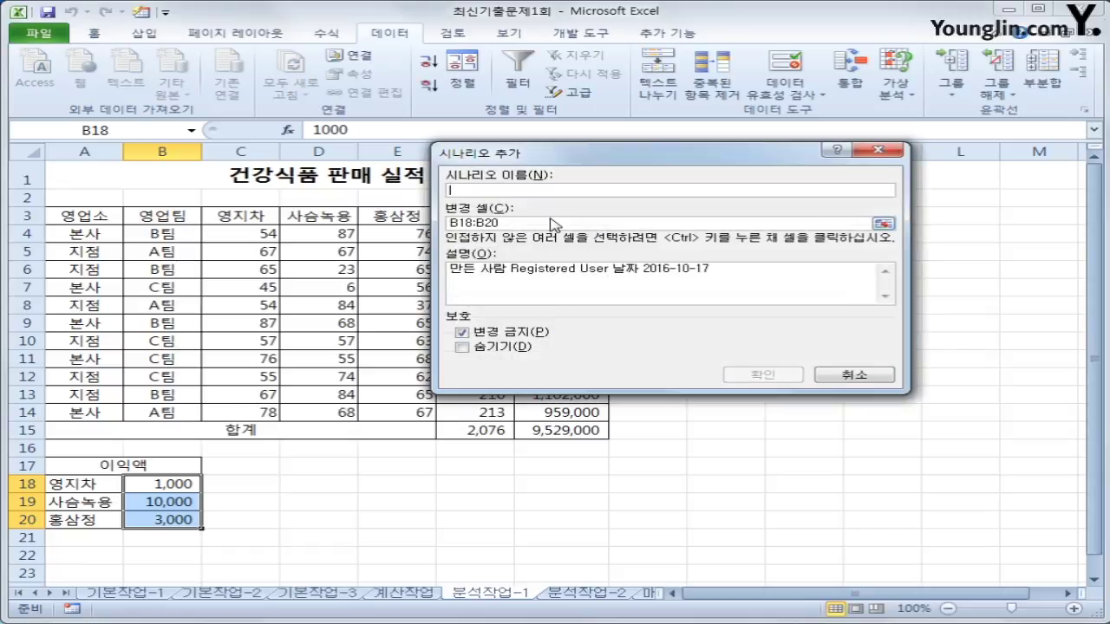
Add the scenario 이익액감소 for B18:B20 with 영지차이익액 800, 사슴녹용이익액 9000 and 홍삼정이익액 2500.
type("이익액")
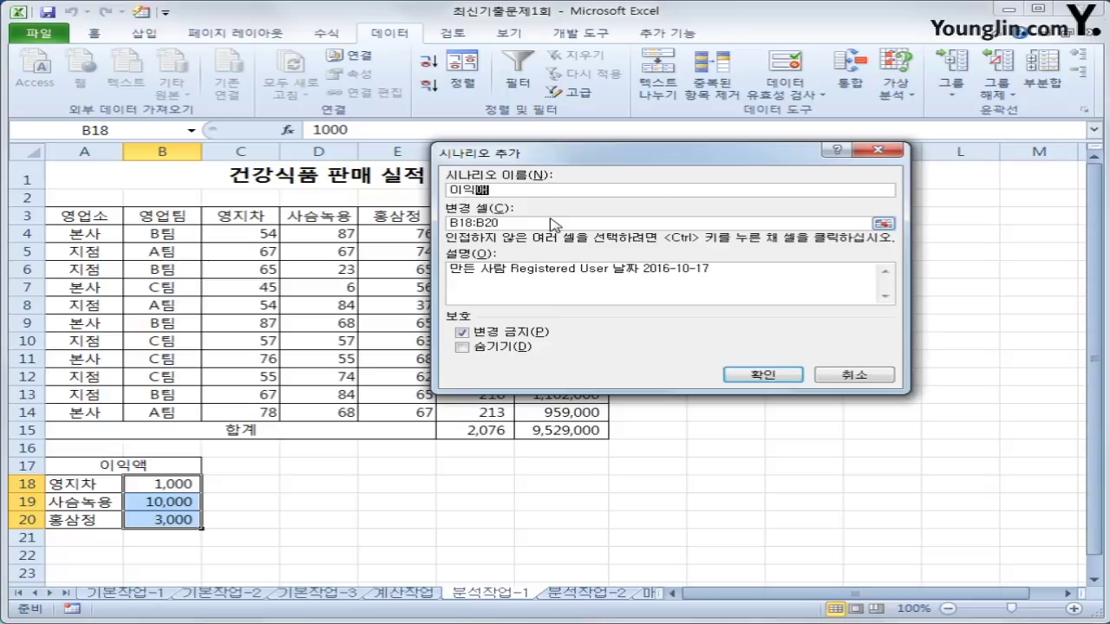
type("감소")
left_click(756, 379)
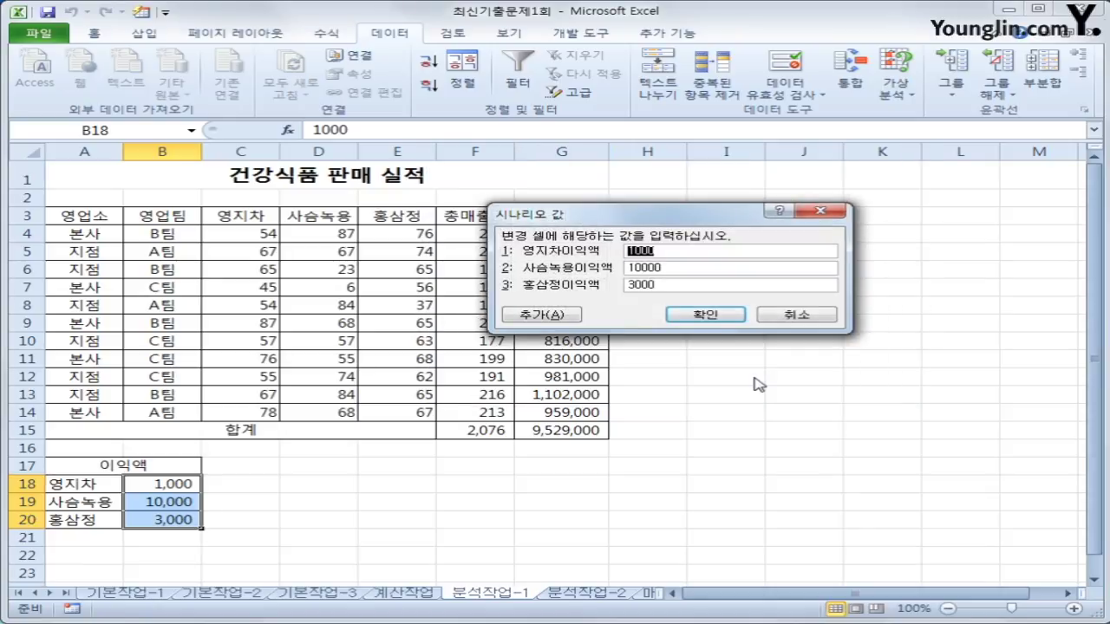
type("800")
key("Tab")
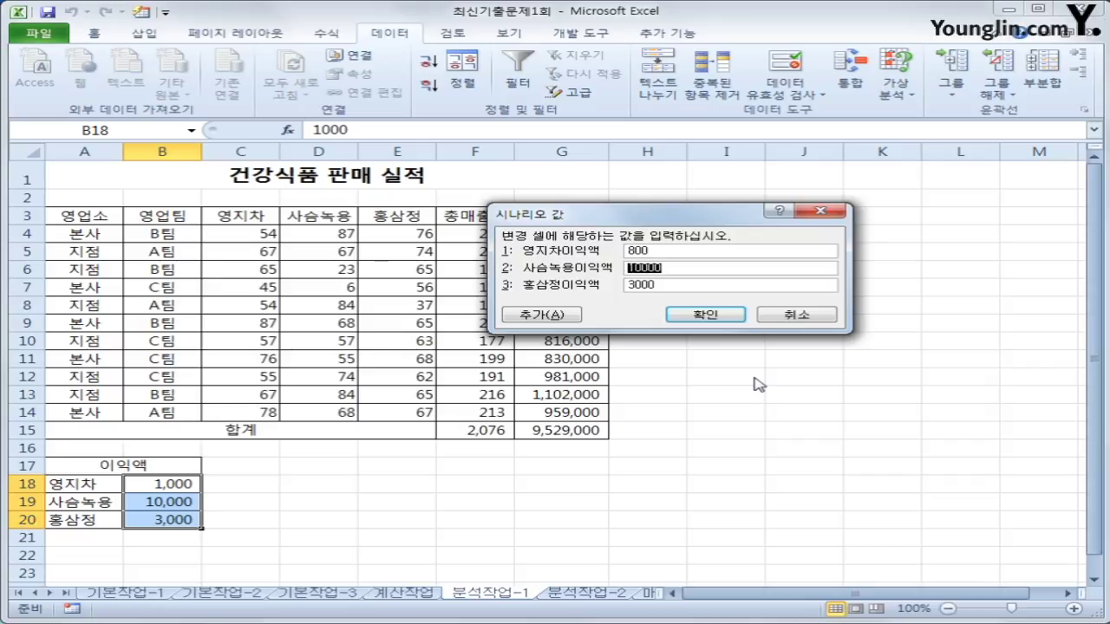
type("9000")
key("Tab")
type("2500")
left_click(691, 314)
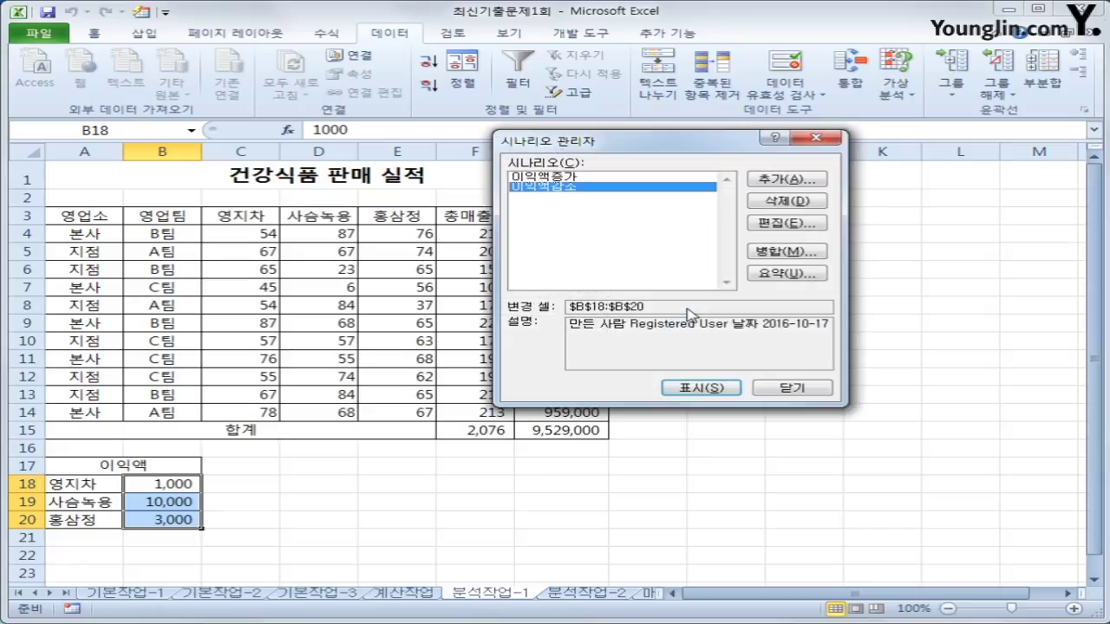
Generate a scenario summary report with G15 as the result cell.
left_click(789, 276)
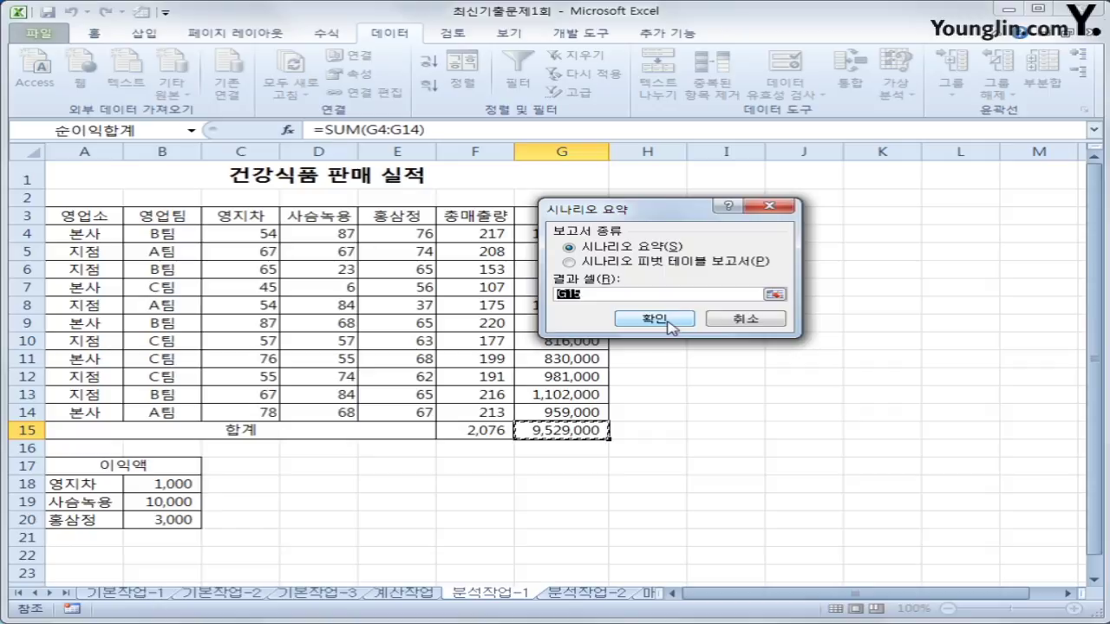
left_click(668, 321)
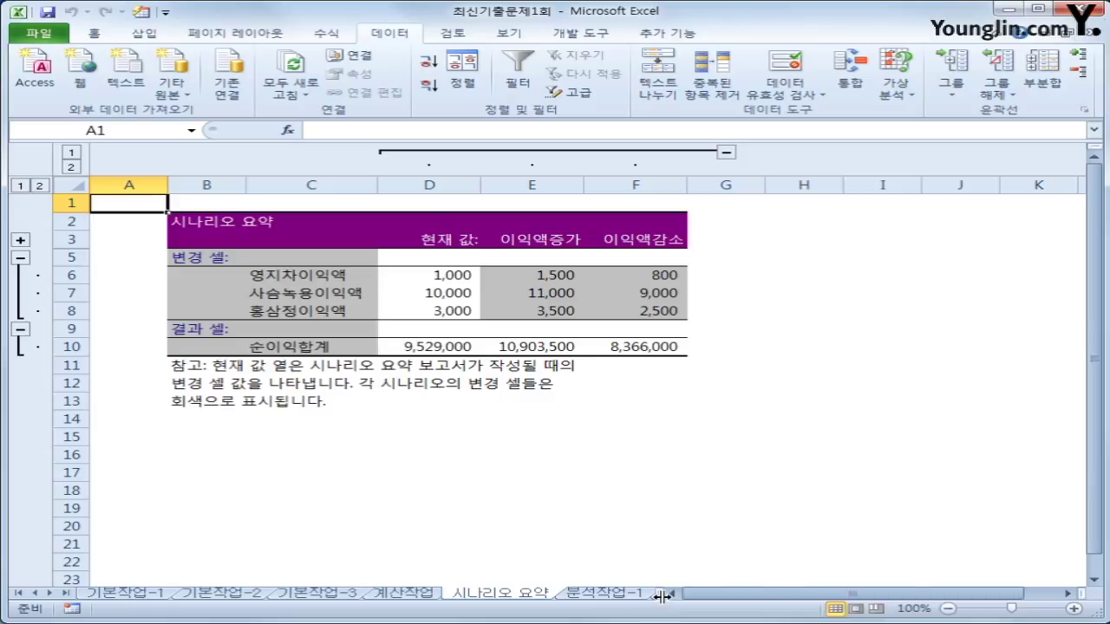
Switch to the 분석작업-2 sheet and create a pivot table from A3:H14, placed at cell A20 of the existing worksheet.
left_click_drag(657, 598, 791, 596)
left_click(727, 595)
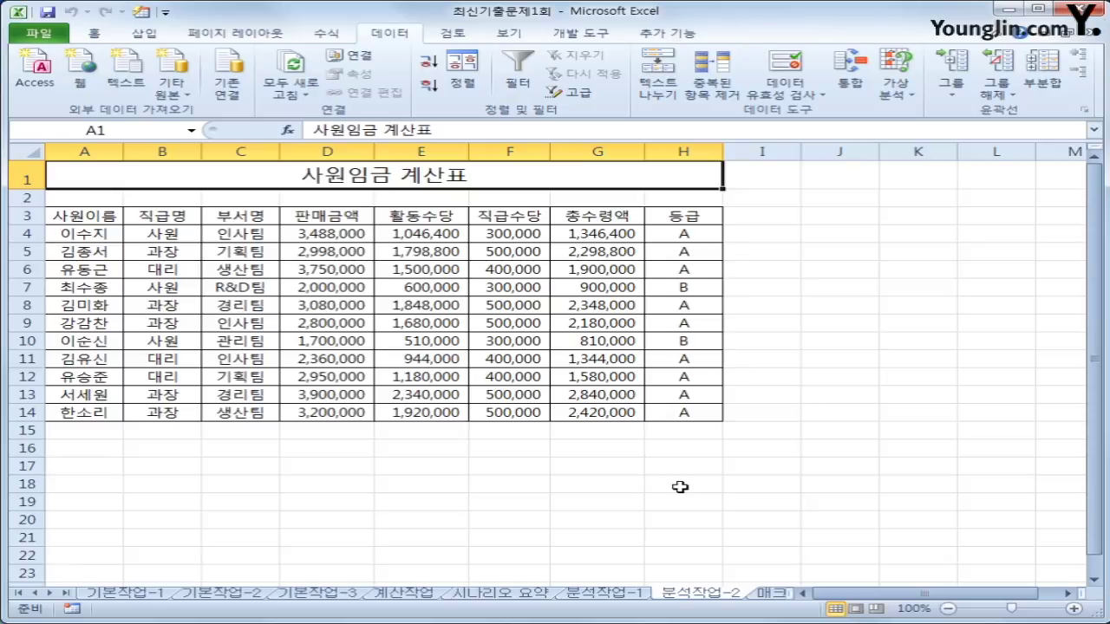
left_click(393, 253)
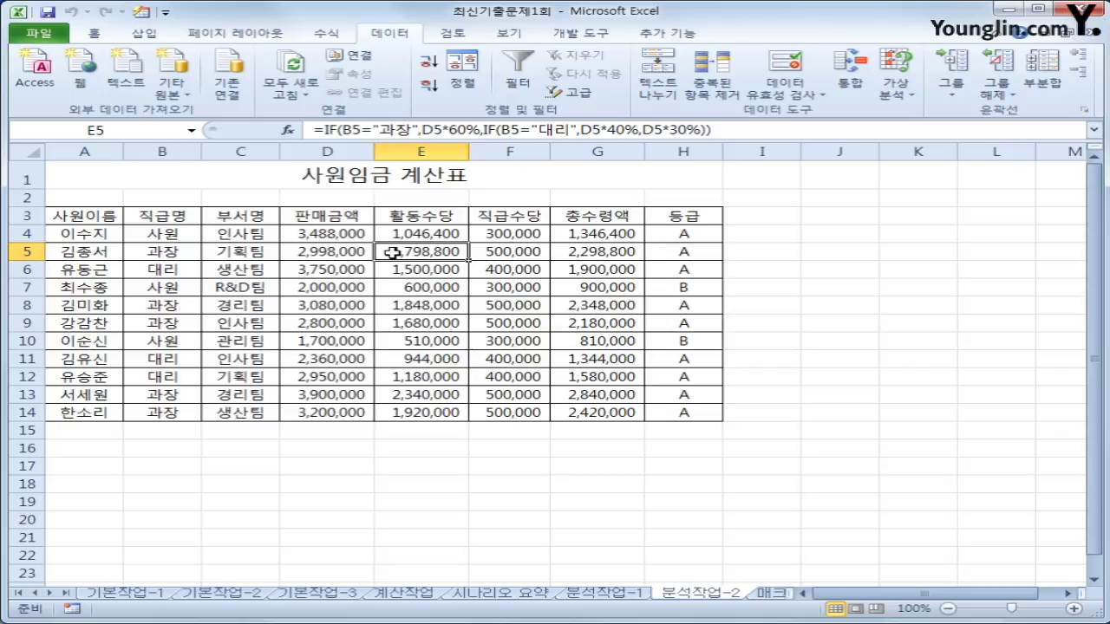
left_click(144, 33)
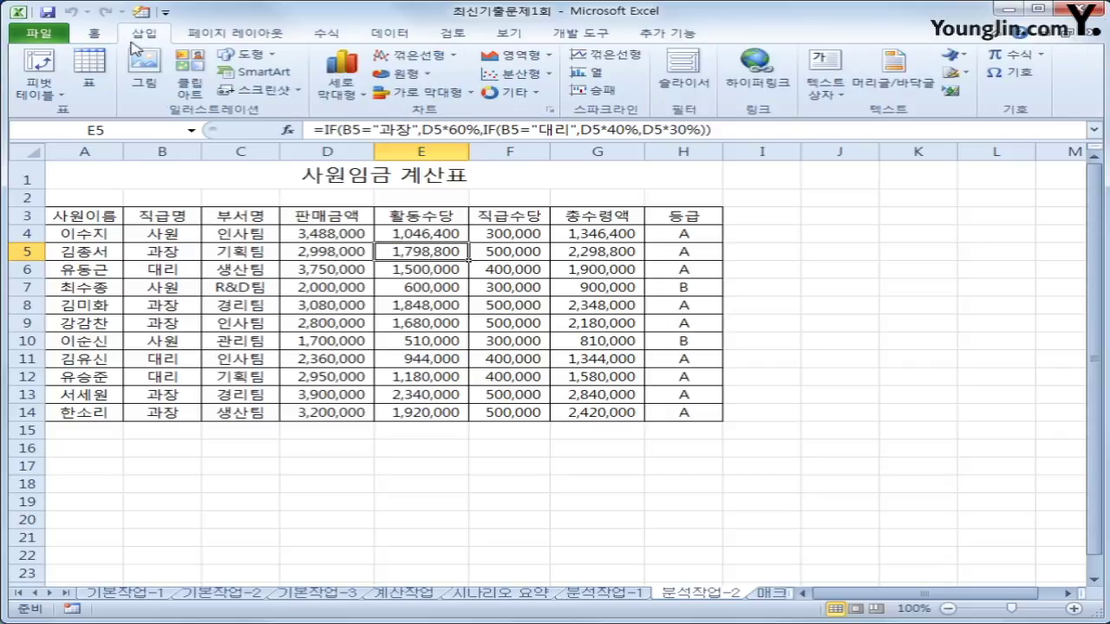
left_click(49, 97)
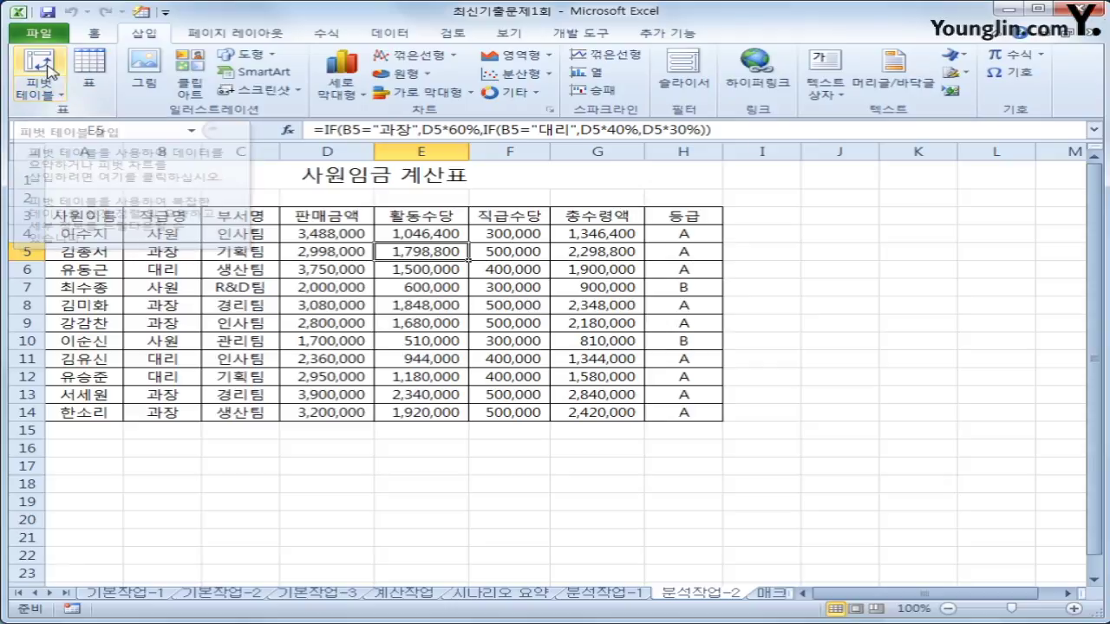
left_click(54, 111)
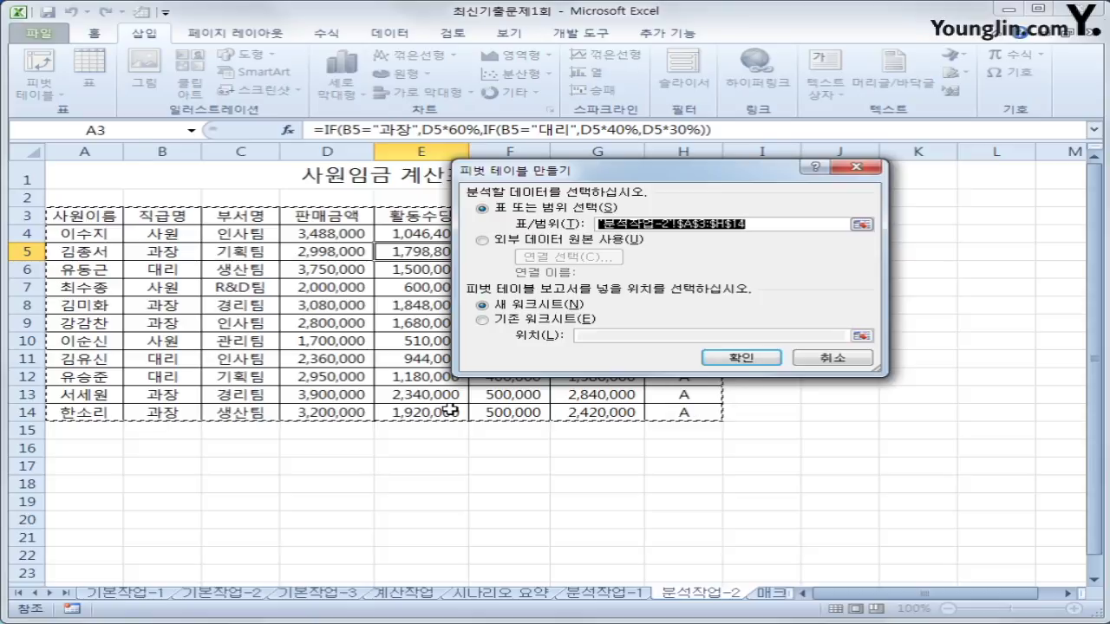
left_click(577, 321)
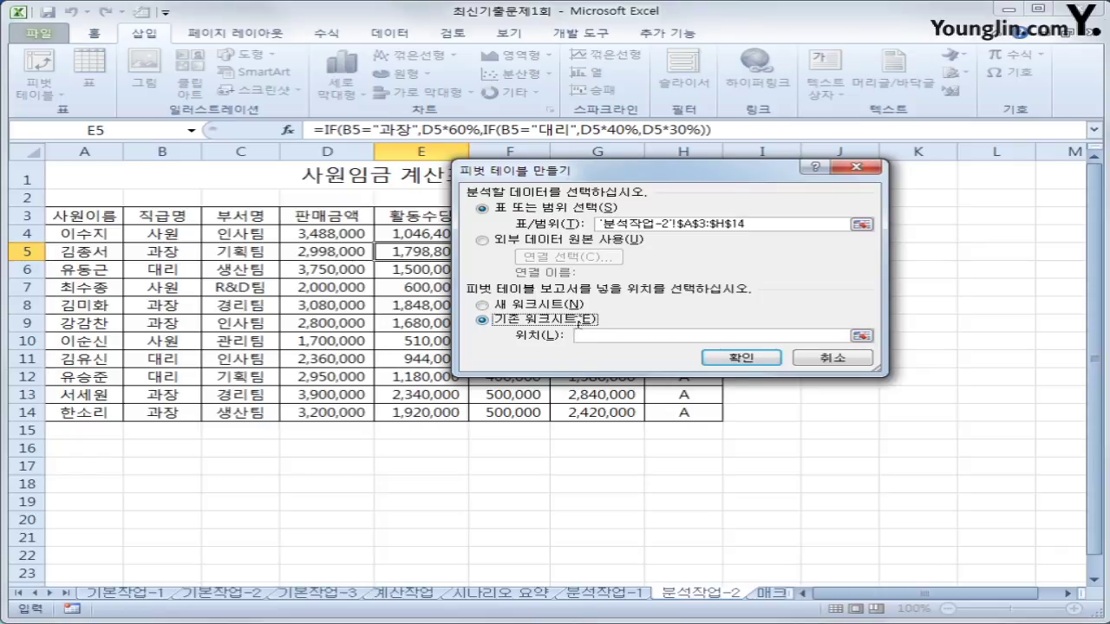
left_click(595, 337)
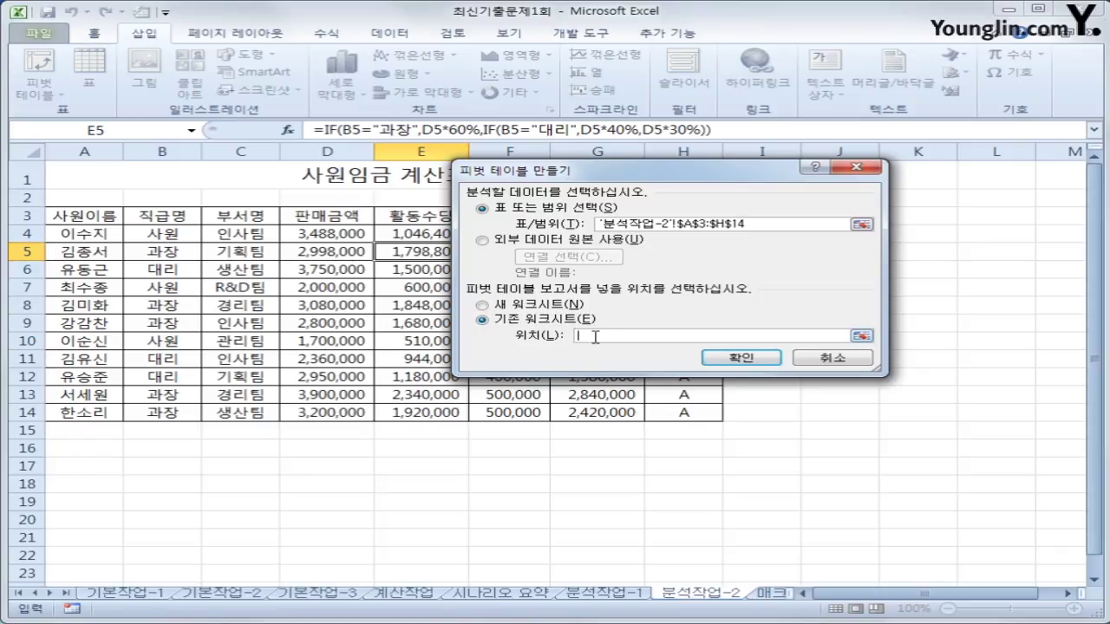
left_click(73, 521)
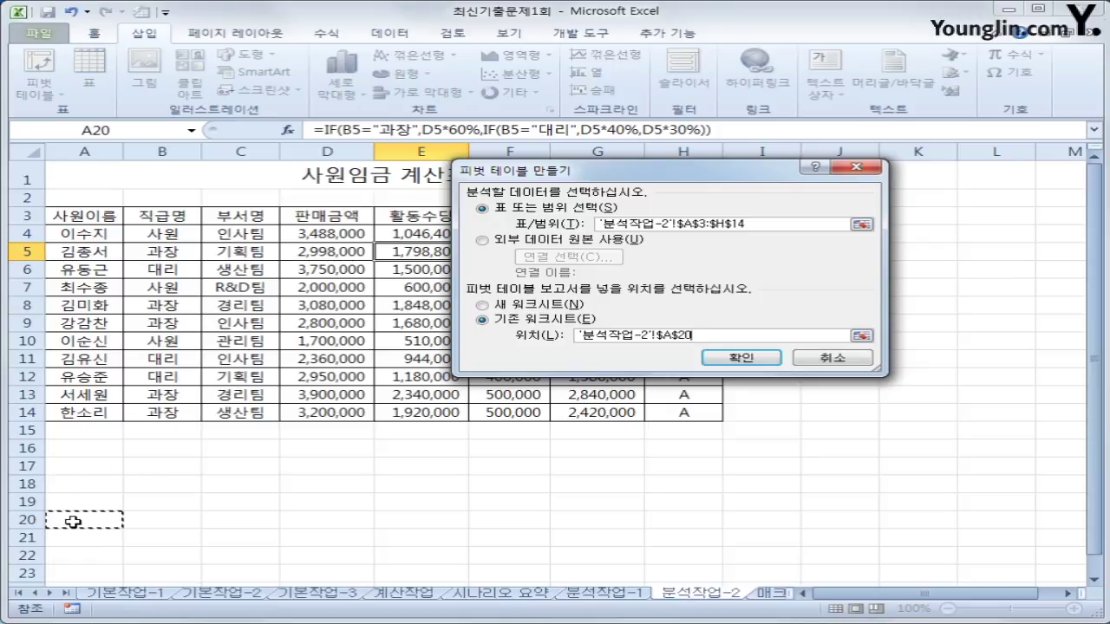
left_click(742, 358)
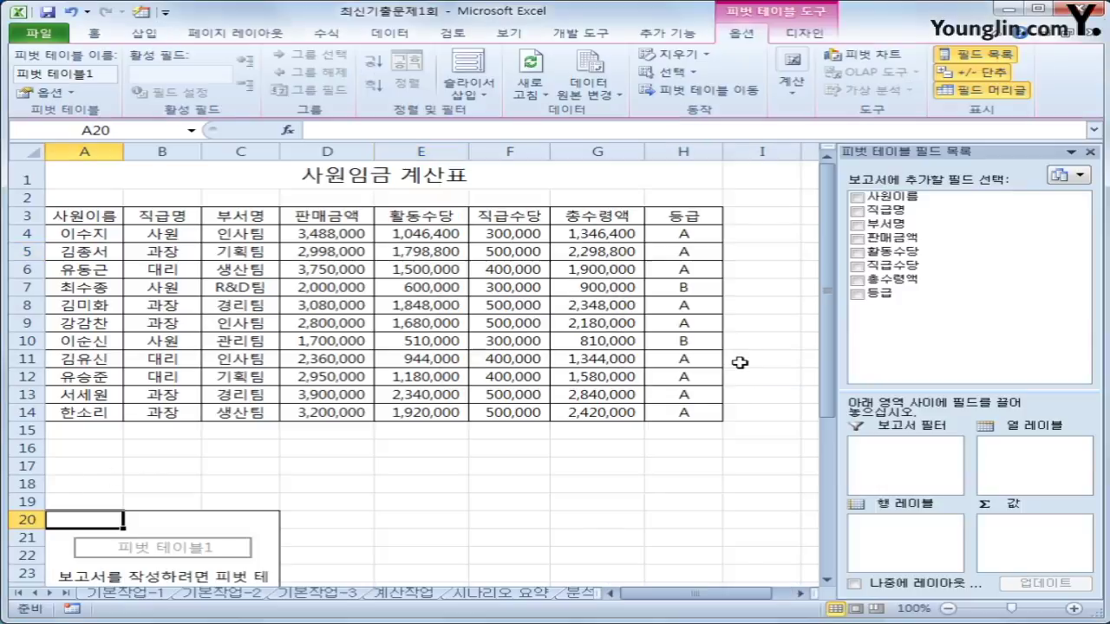
Place 사원이름 in the pivot table's report filter, 부서명 in the row labels and 직급명 in the column labels.
scroll(723, 367, "down", 6)
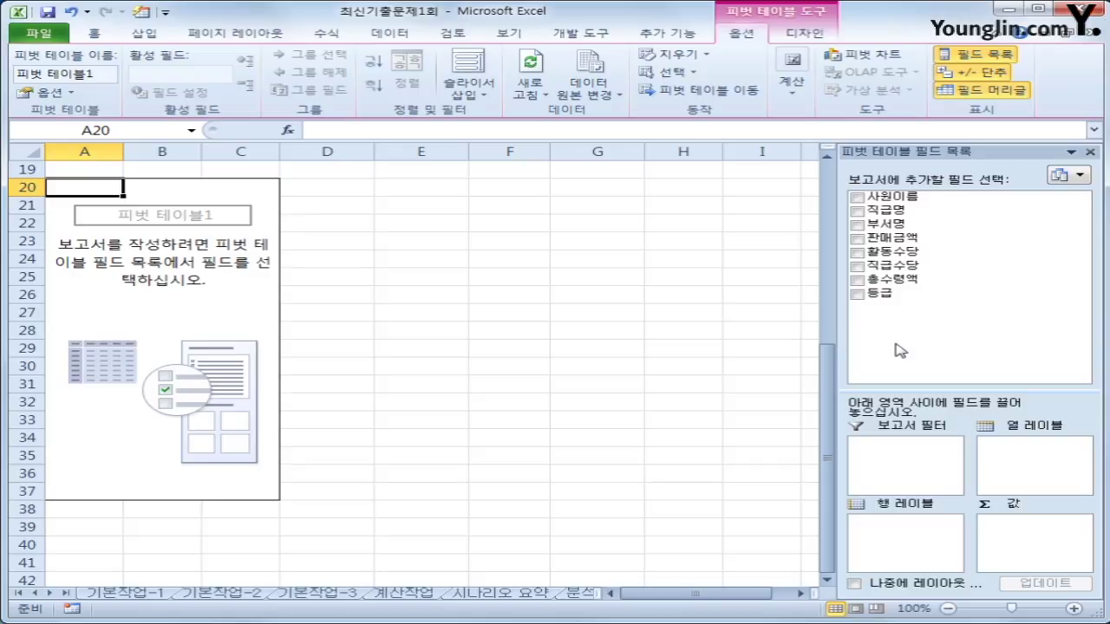
left_click_drag(916, 351, 921, 469)
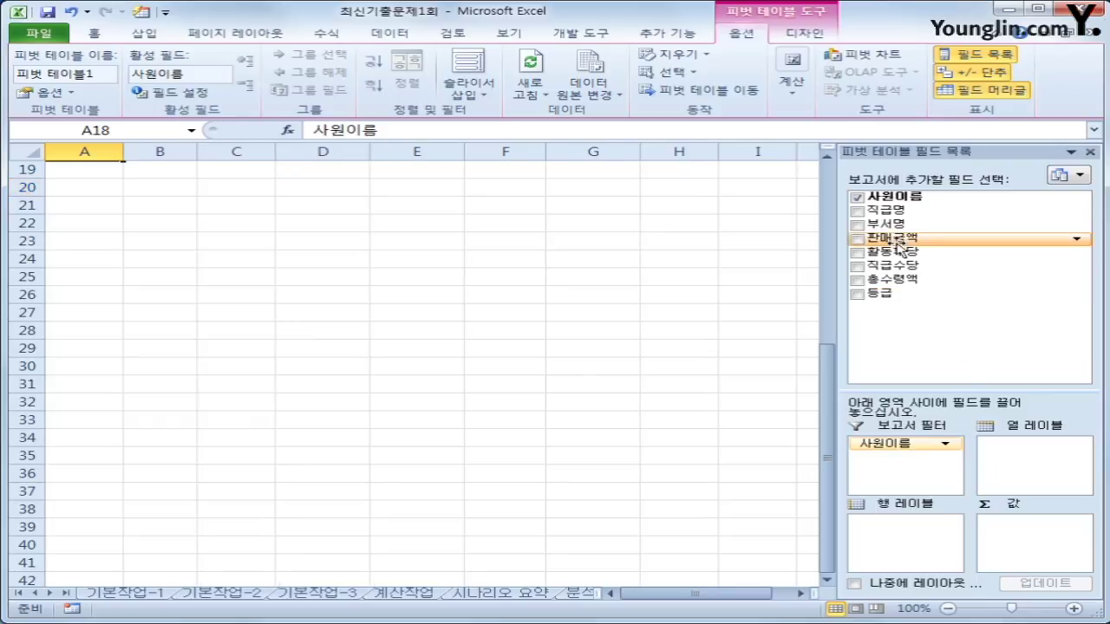
left_click_drag(889, 224, 917, 548)
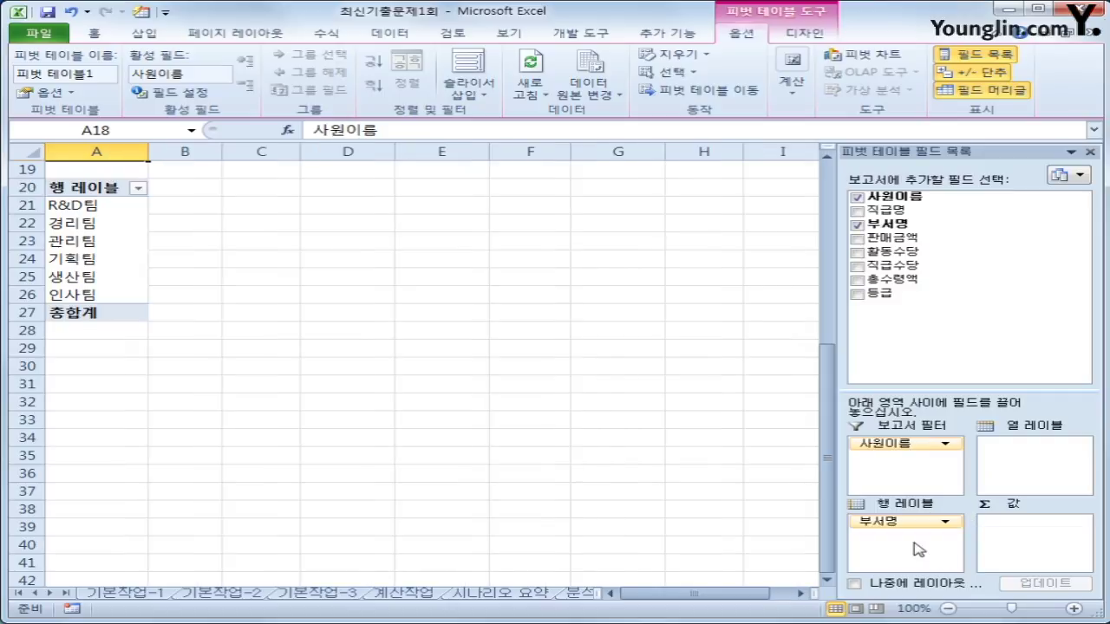
left_click_drag(906, 210, 1036, 468)
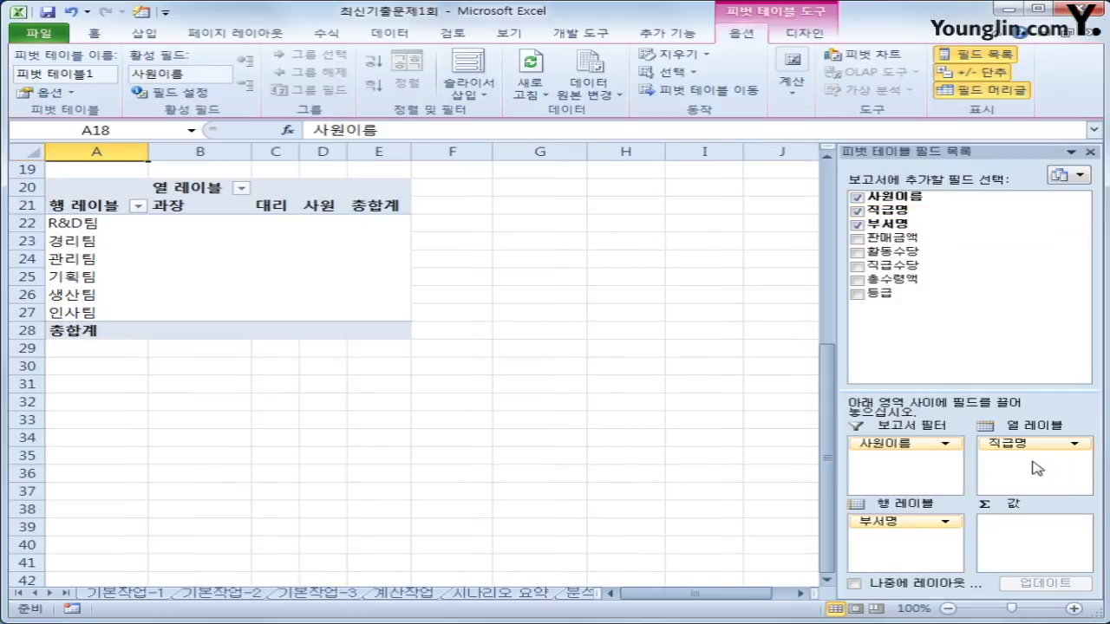
Add 판매금액 and 총수령액 to the pivot table's values area as sums.
left_click_drag(893, 237, 1037, 553)
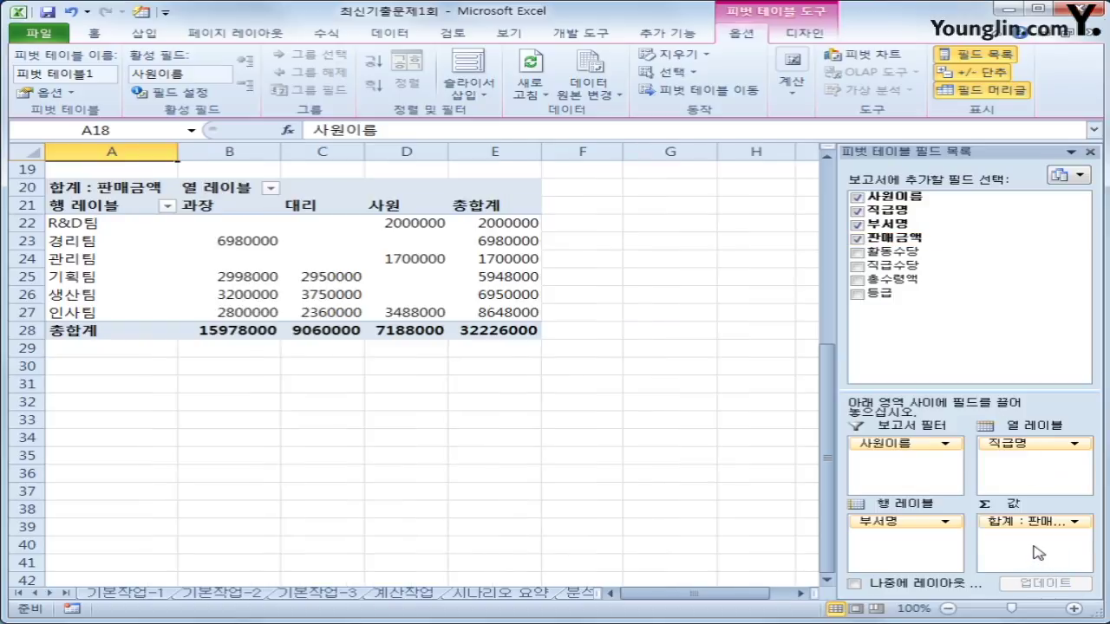
left_click_drag(901, 278, 1026, 552)
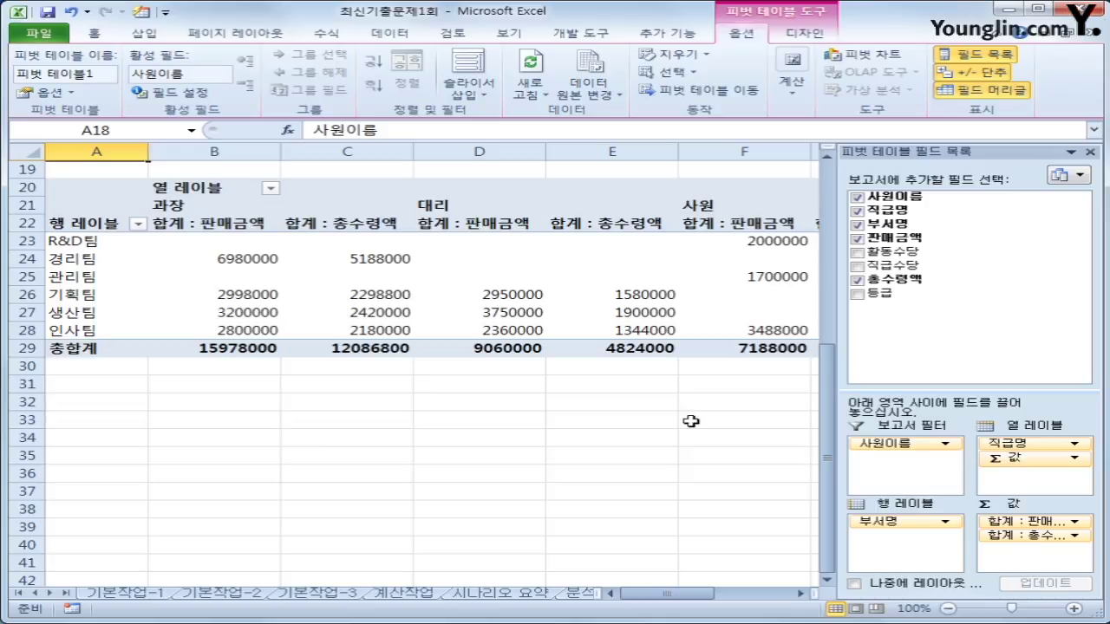
left_click(302, 243)
scroll(347, 248, "up", 2)
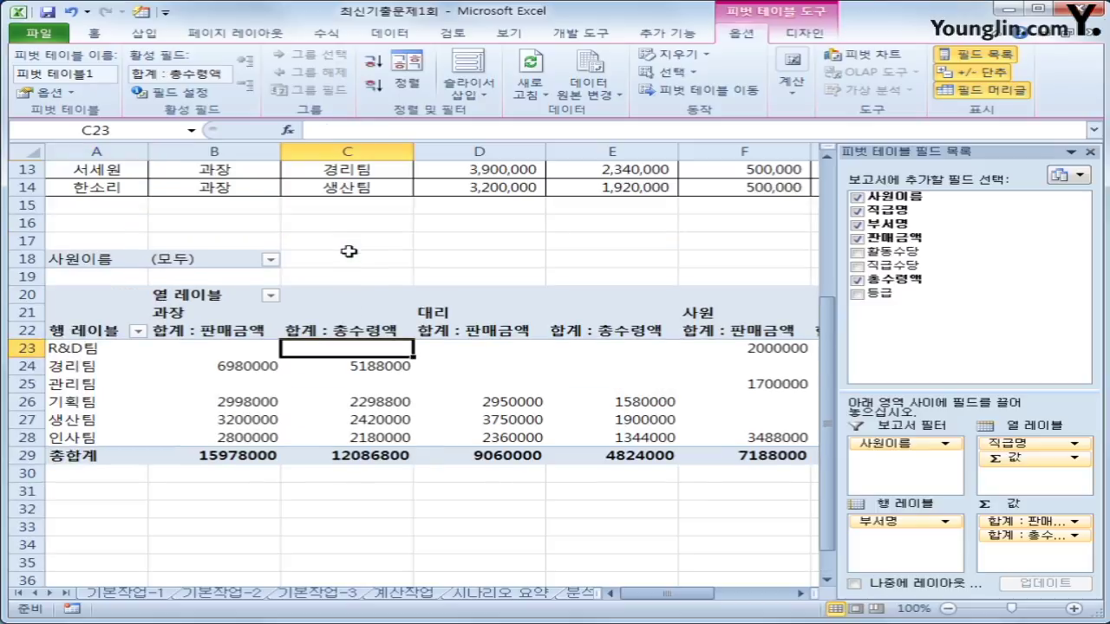
scroll(351, 286, "down", 2)
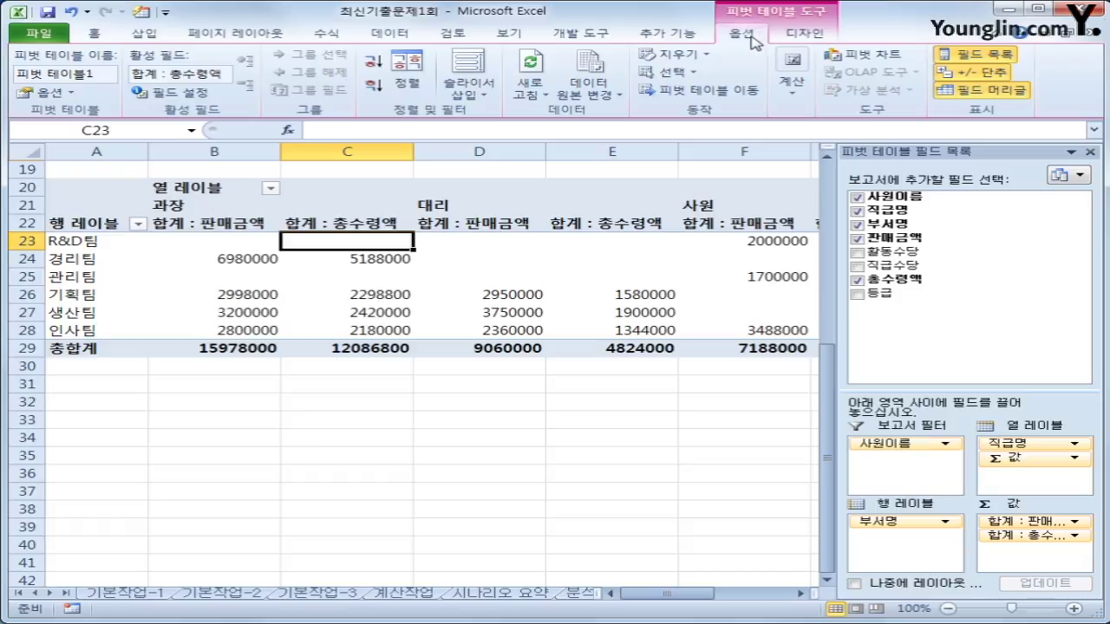
Turn off both the row and column grand totals in the pivot table options.
left_click(51, 92)
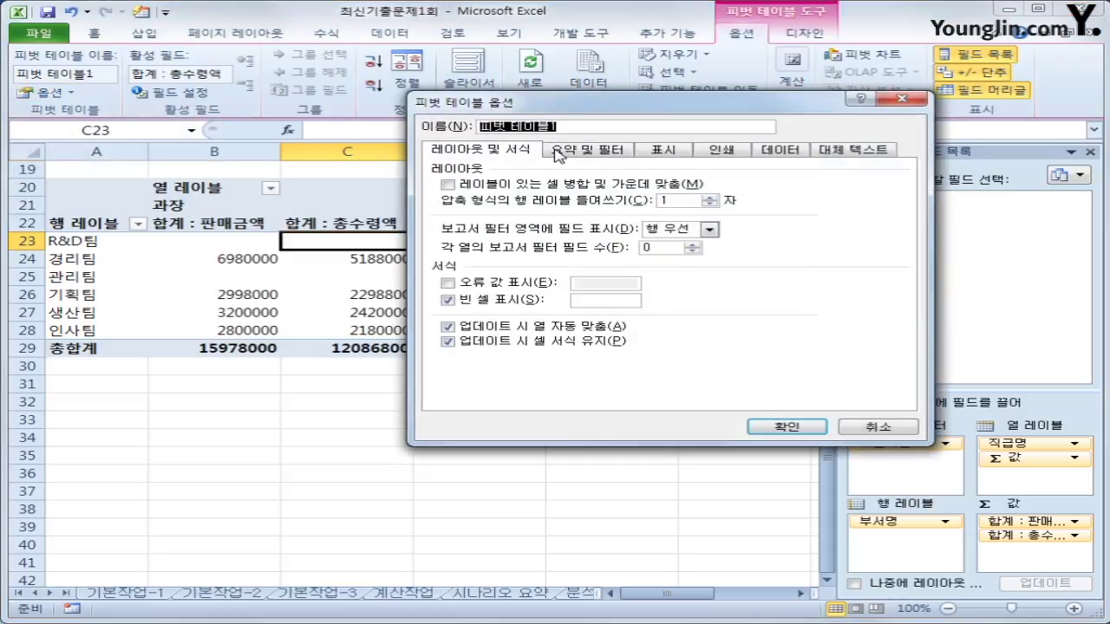
left_click(554, 149)
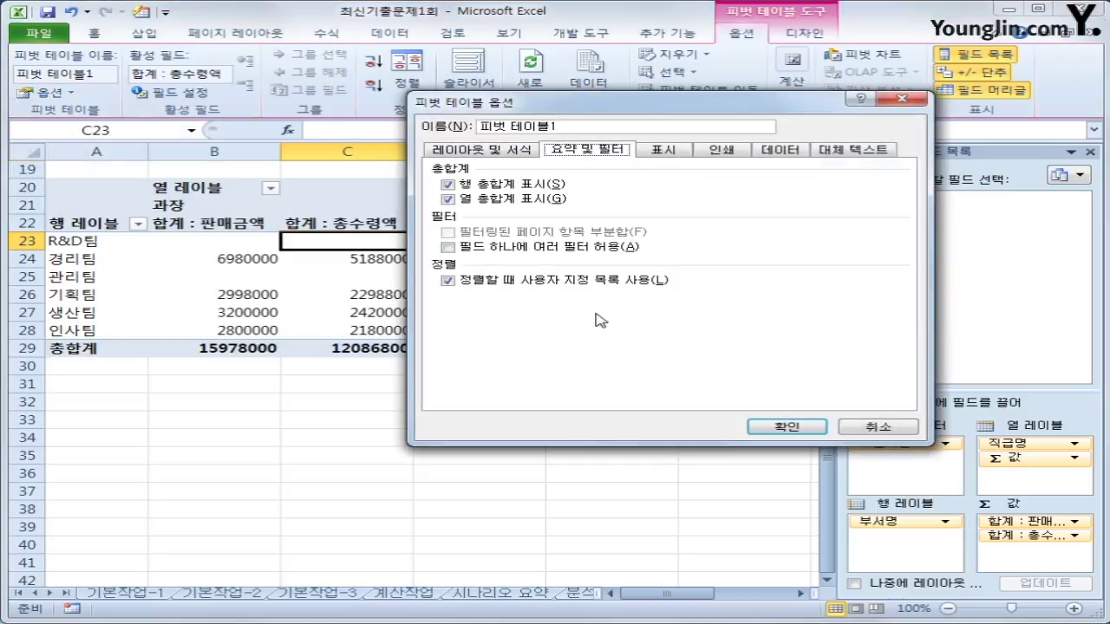
left_click(493, 186)
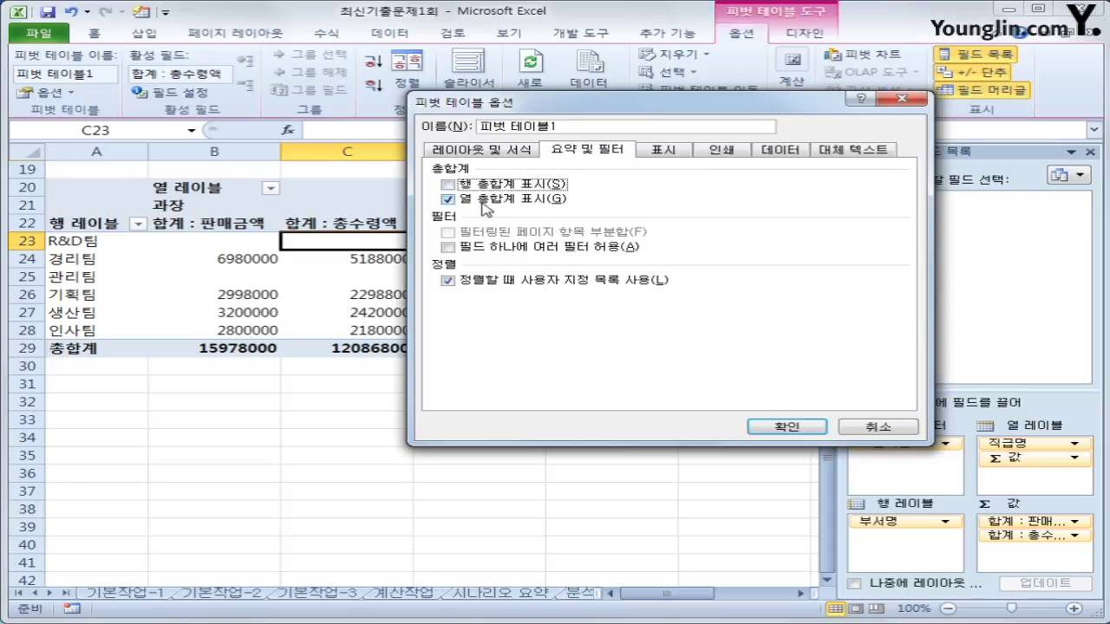
left_click(485, 200)
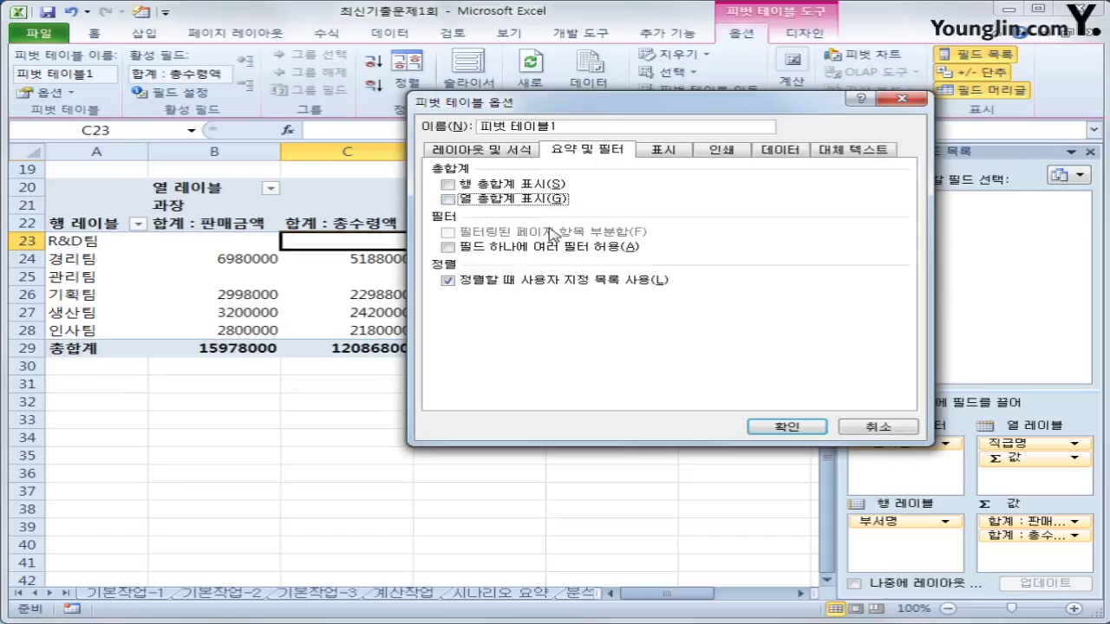
left_click(785, 431)
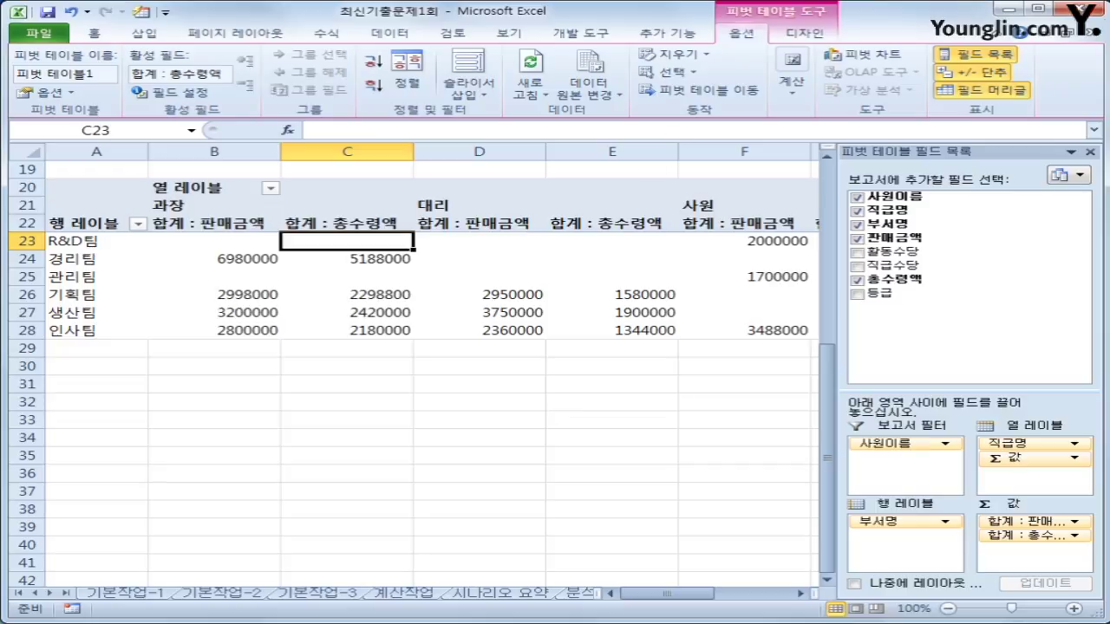
Change the pivot table's report layout to outline form (개요 형식으로 표시).
left_click(793, 39)
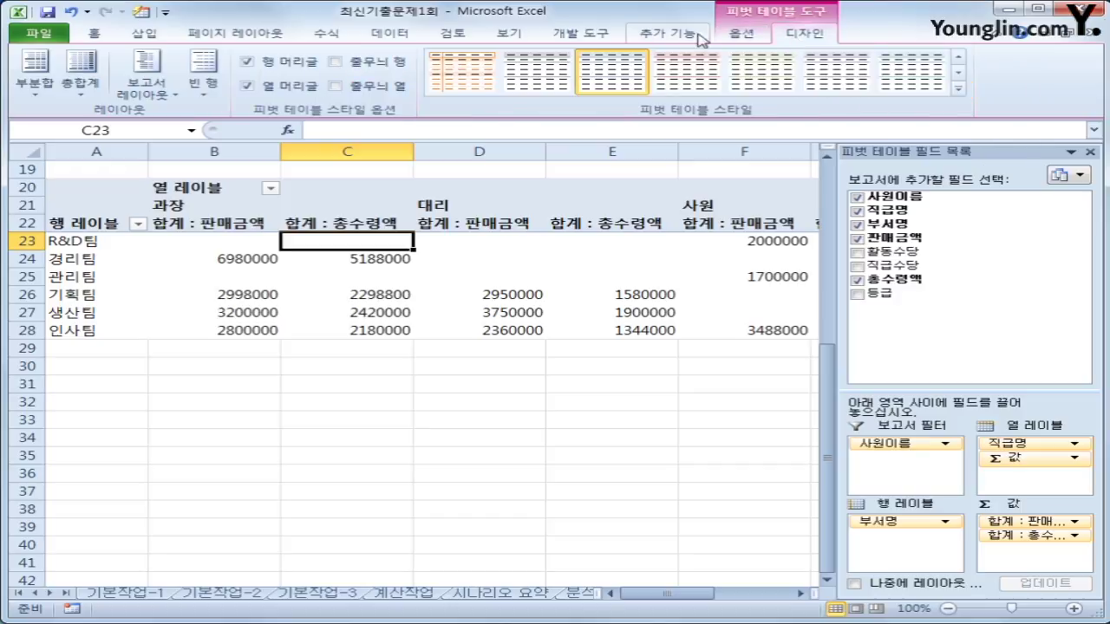
left_click(147, 94)
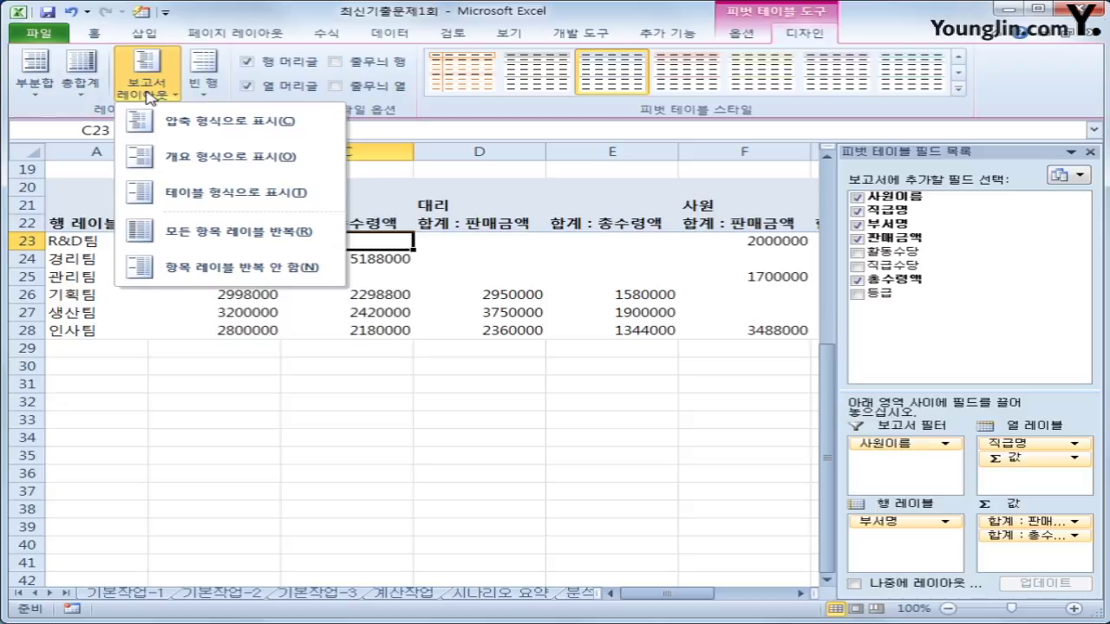
left_click(195, 164)
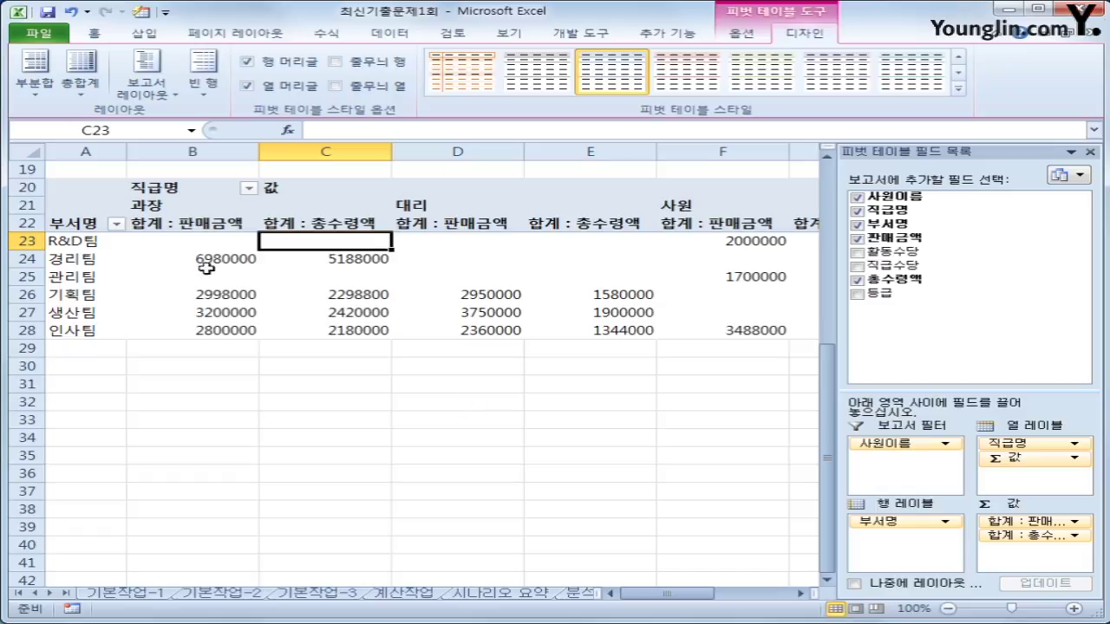
Apply the comma style to the pivot table's value cells B23:G28.
left_click(191, 241)
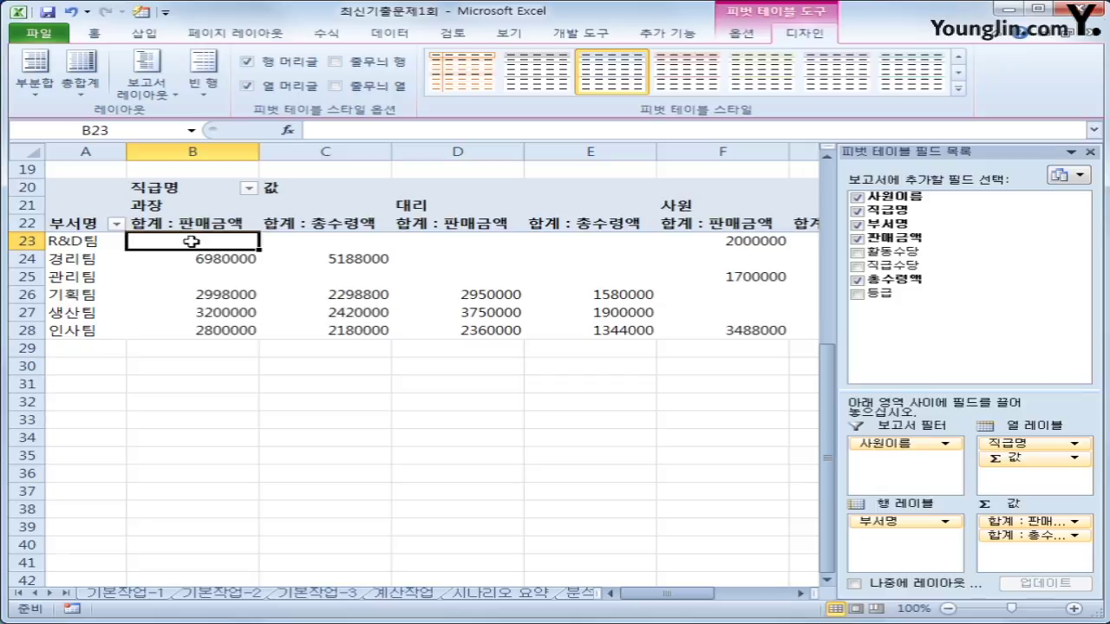
left_click_drag(192, 242, 514, 335)
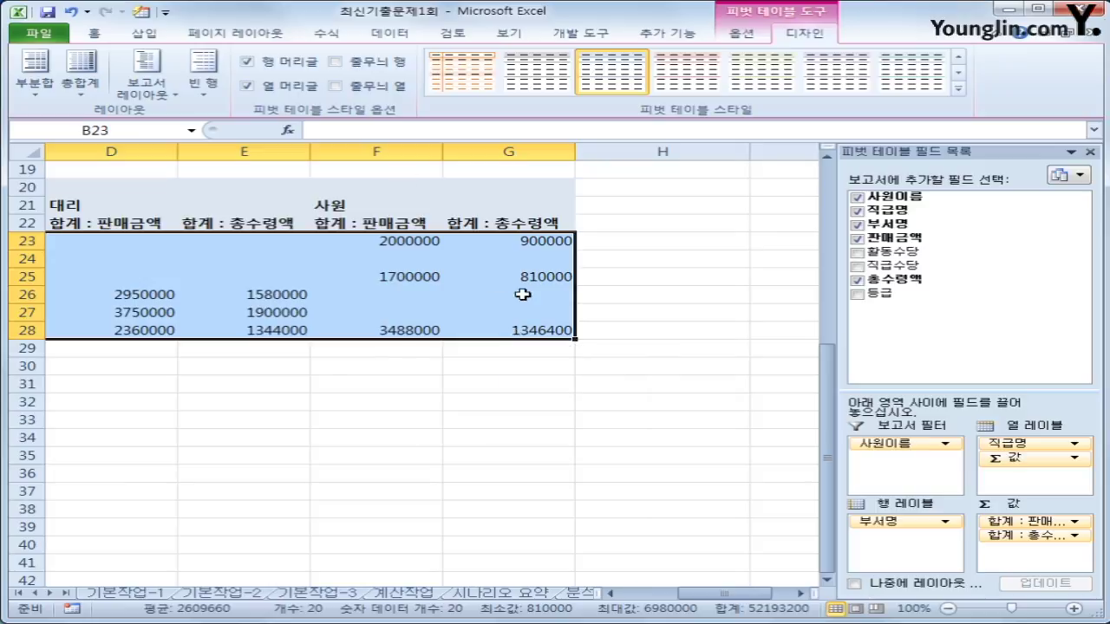
right_click(423, 246)
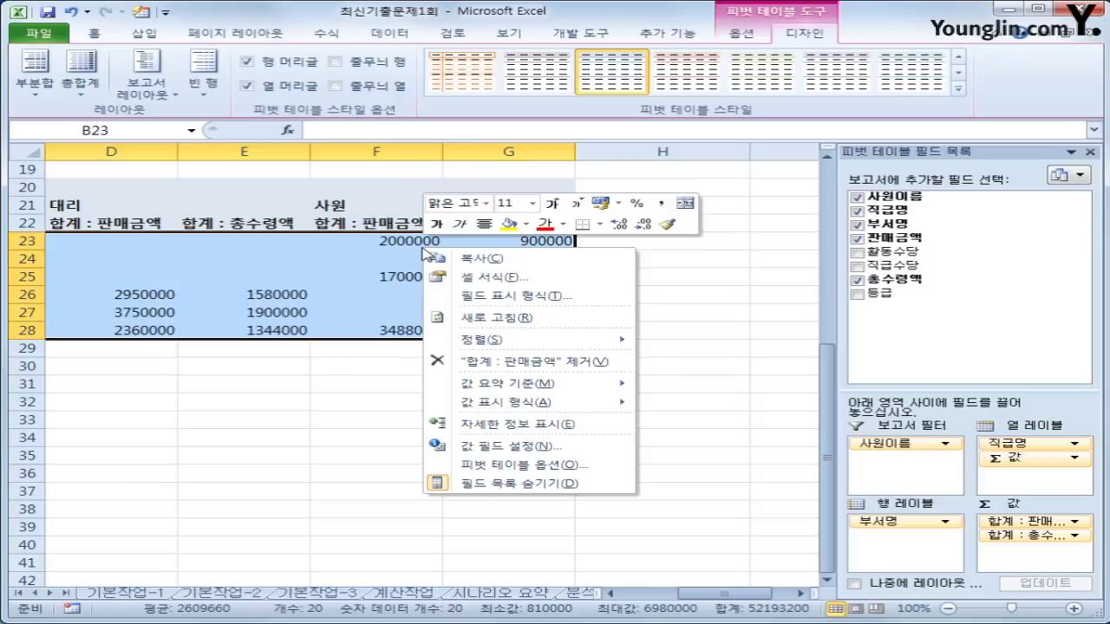
left_click(661, 205)
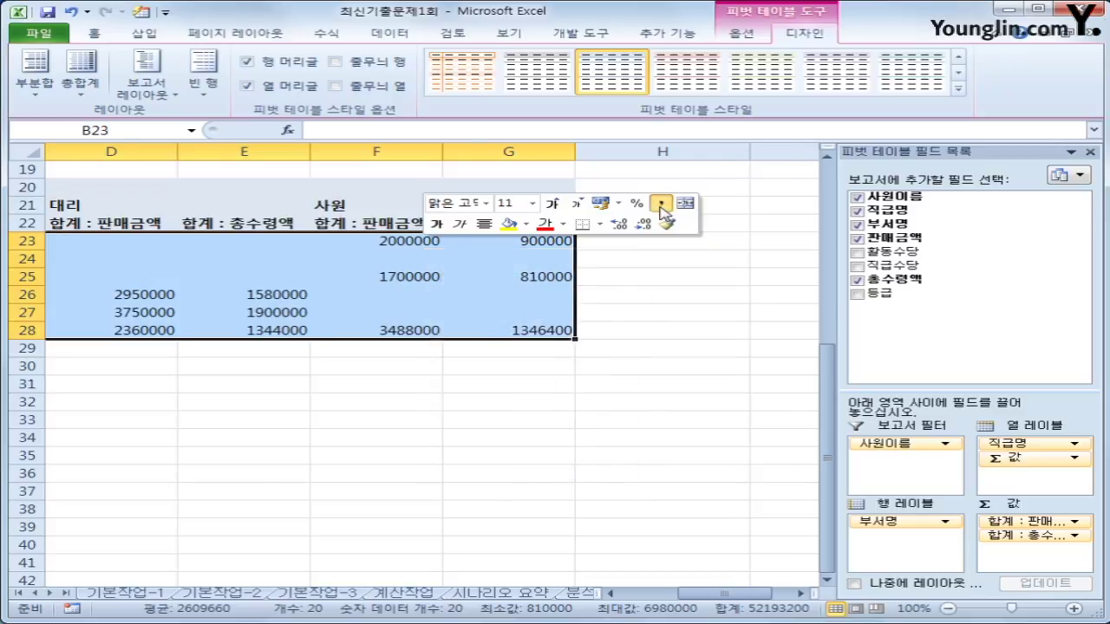
left_click(82, 35)
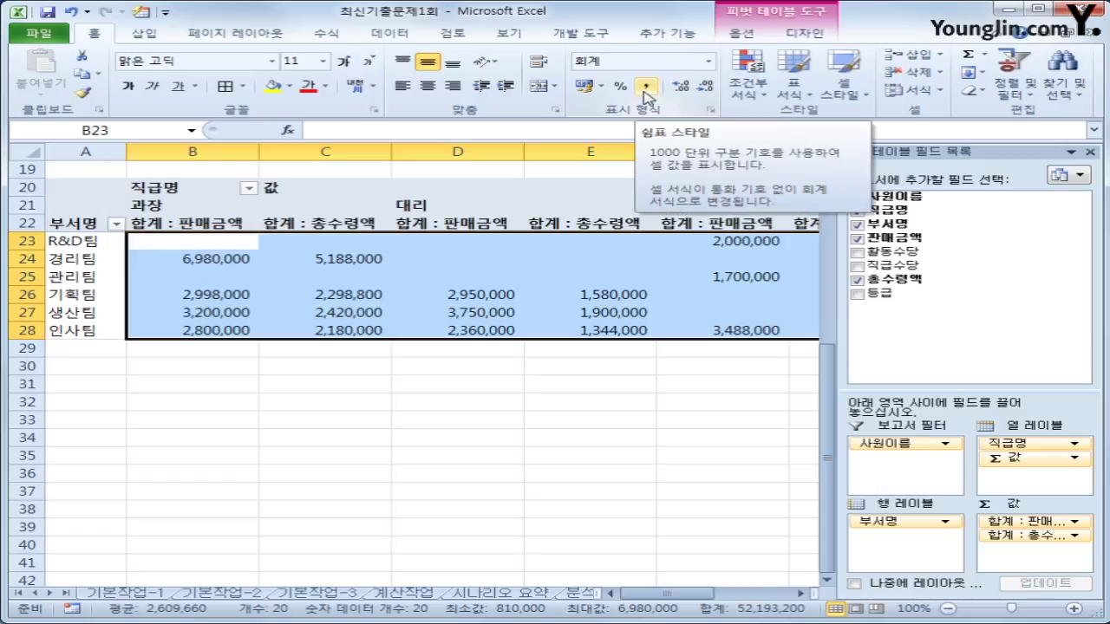
left_click(482, 461)
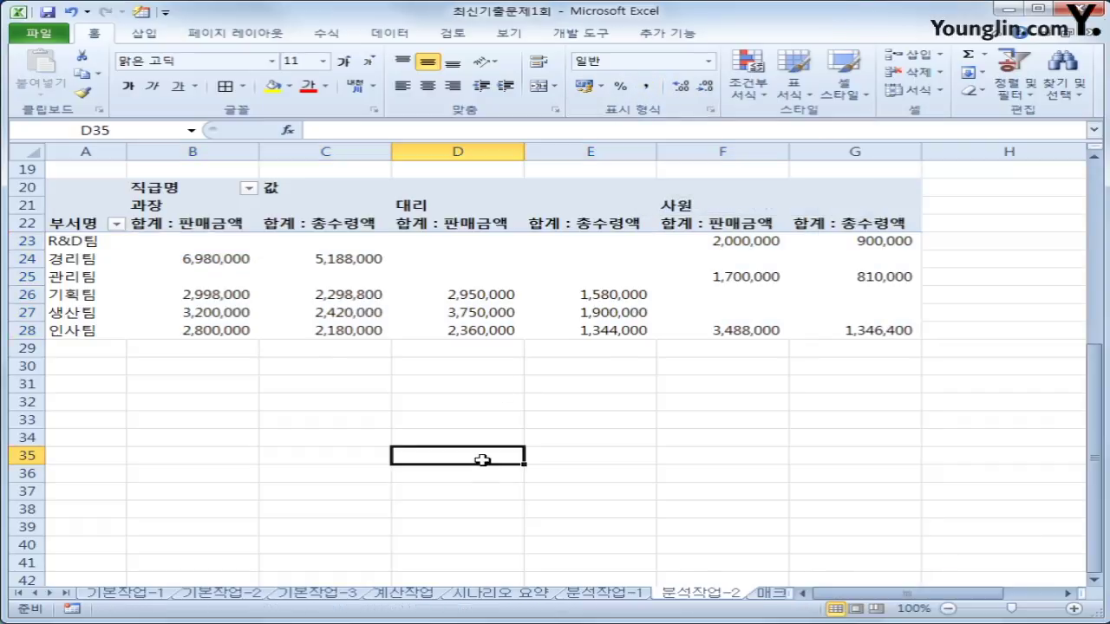
scroll(483, 461, "up", 1)
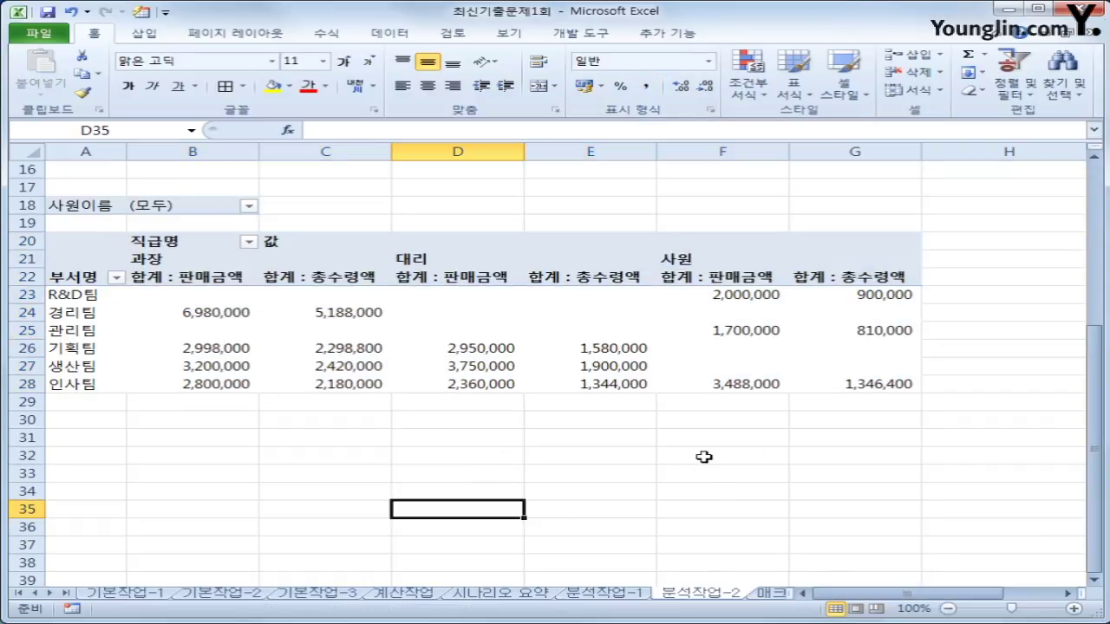
Switch to the 매크로작업 sheet and start recording a macro named 합계, stored in the current workbook.
left_click(768, 595)
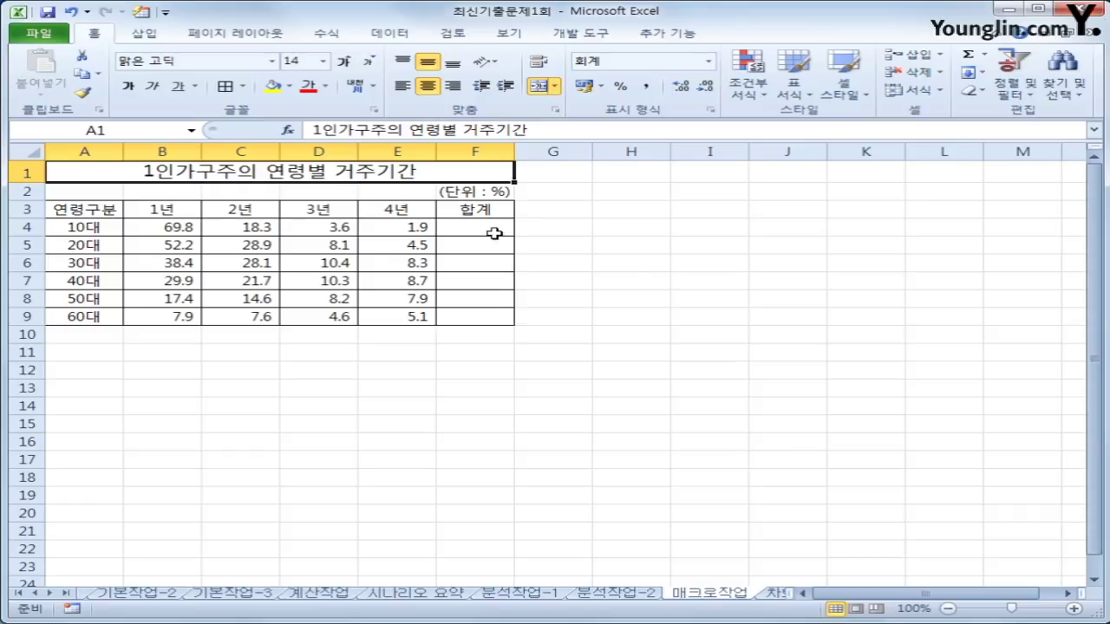
left_click(741, 282)
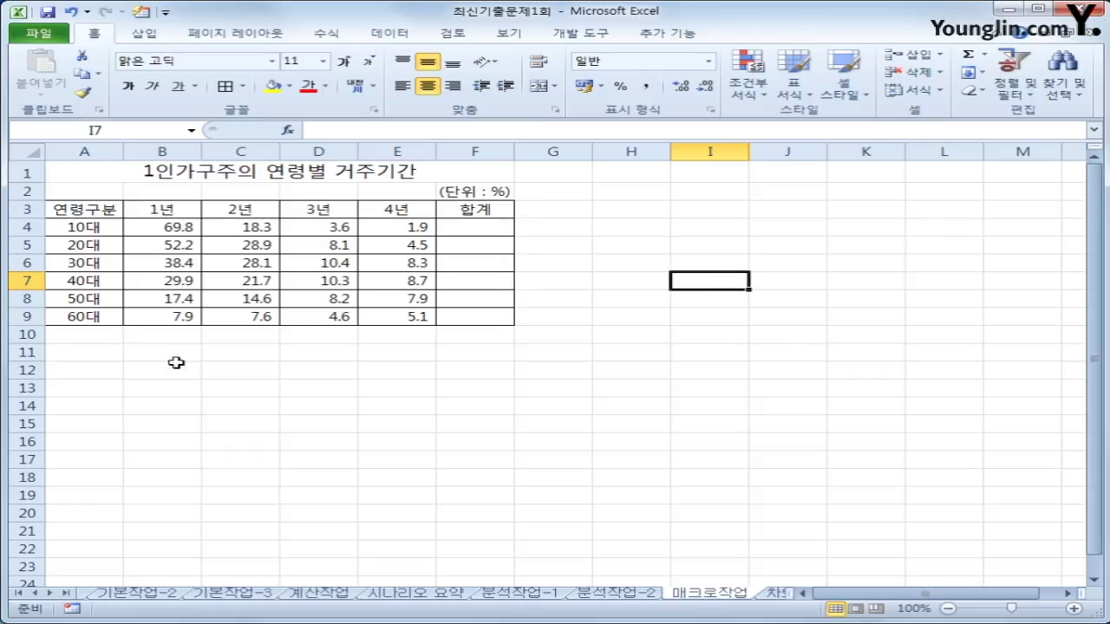
left_click(593, 33)
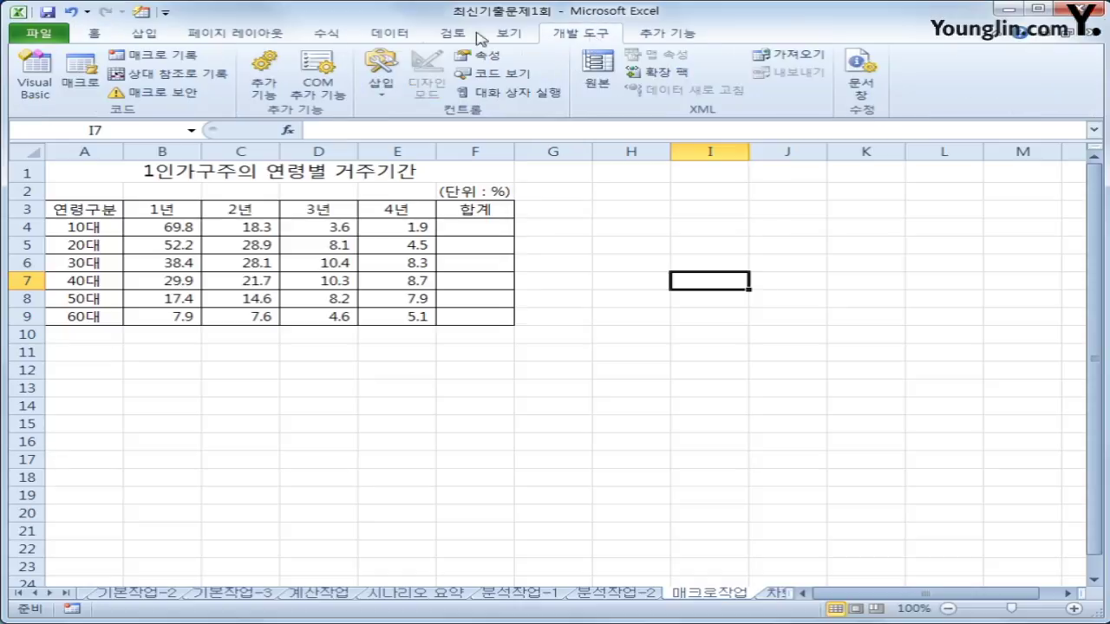
left_click(139, 56)
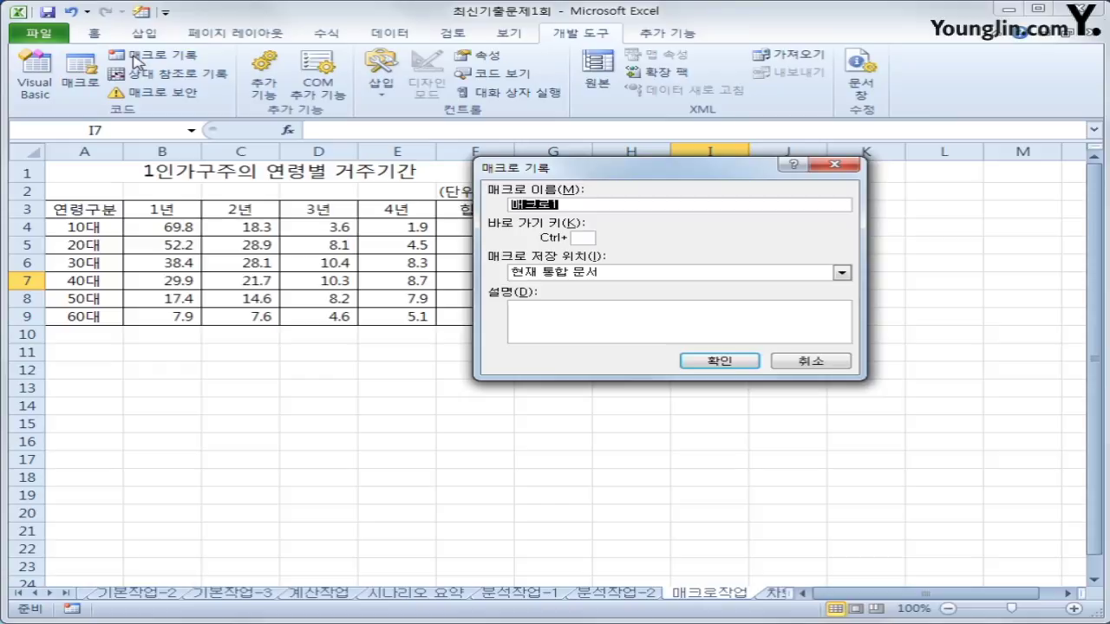
type("합계")
left_click(709, 361)
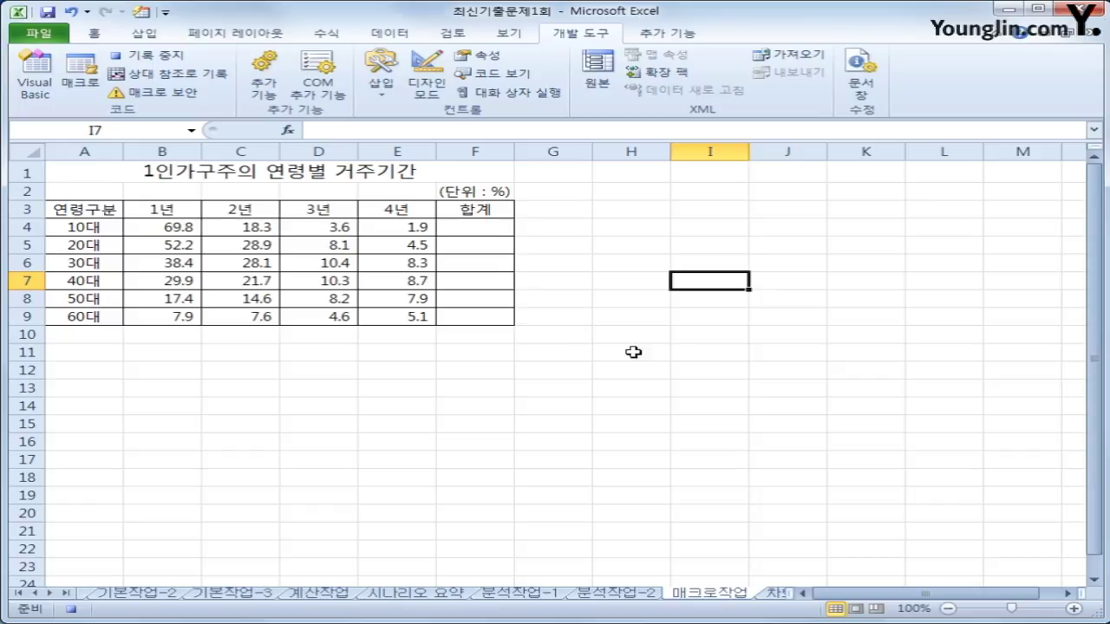
Fill the 합계 column F4:F9 with row totals using AutoSum on B4:F9, and stop recording the macro.
left_click(490, 231)
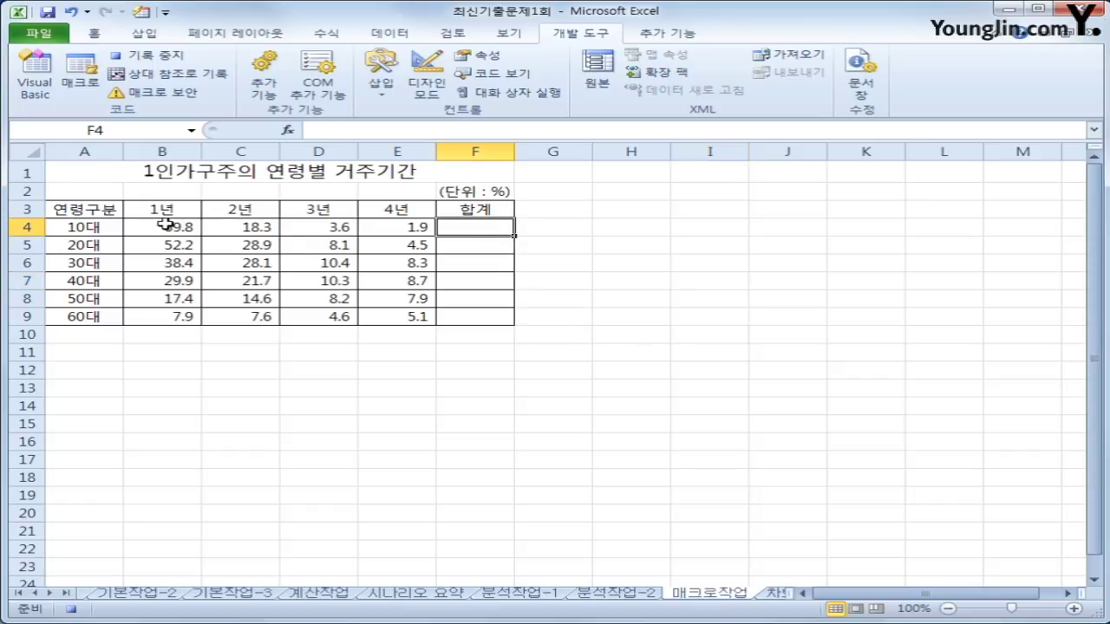
left_click_drag(165, 225, 465, 313)
left_click(327, 35)
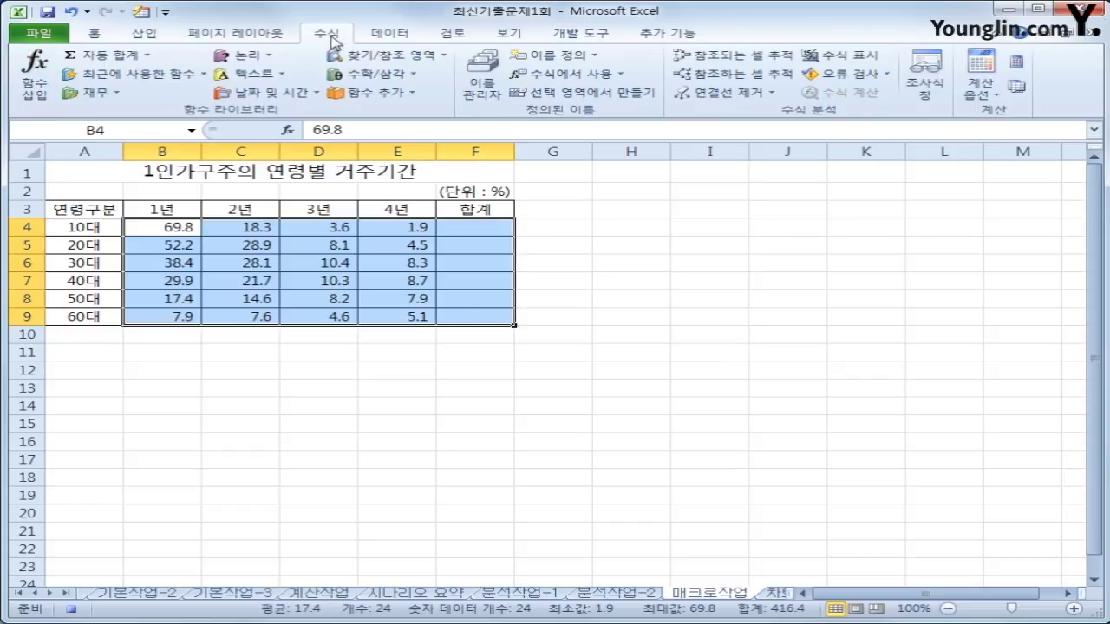
left_click(84, 54)
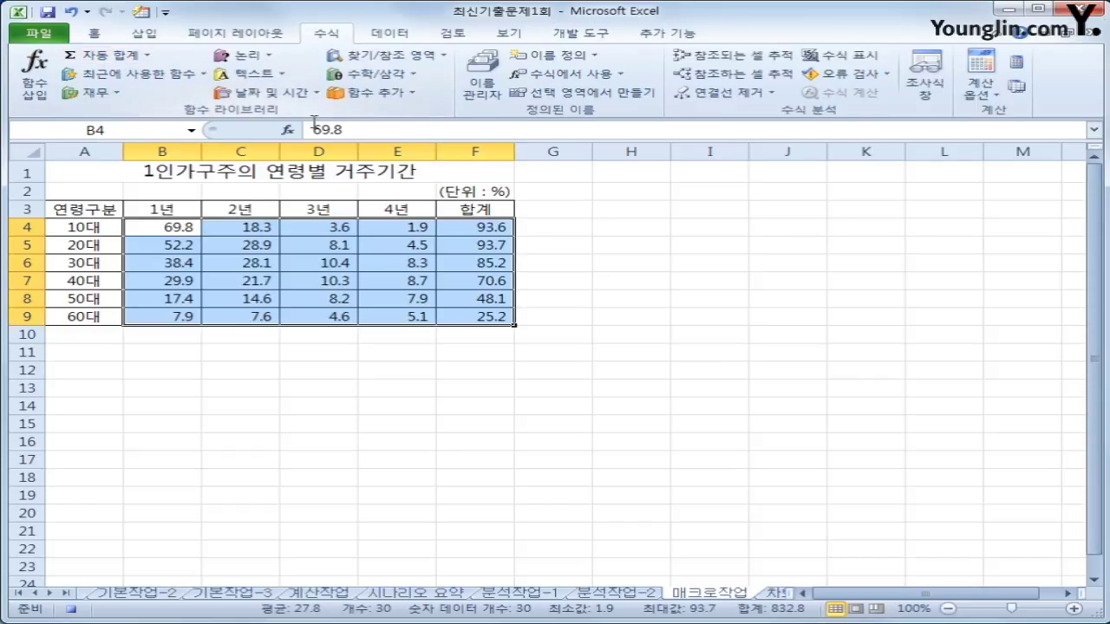
left_click(485, 228)
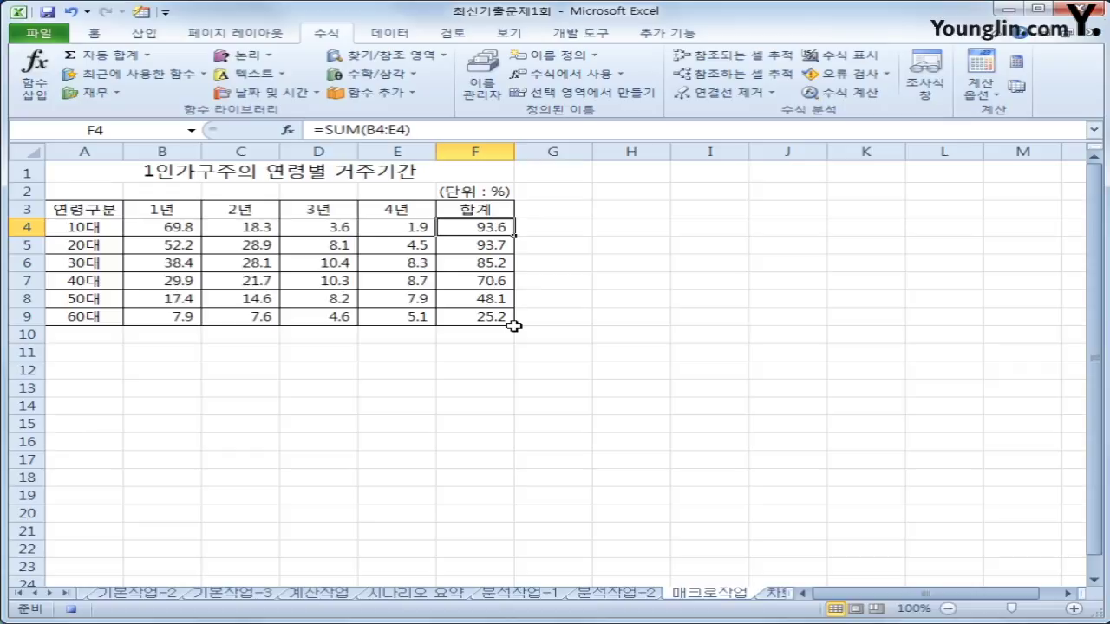
left_click(578, 35)
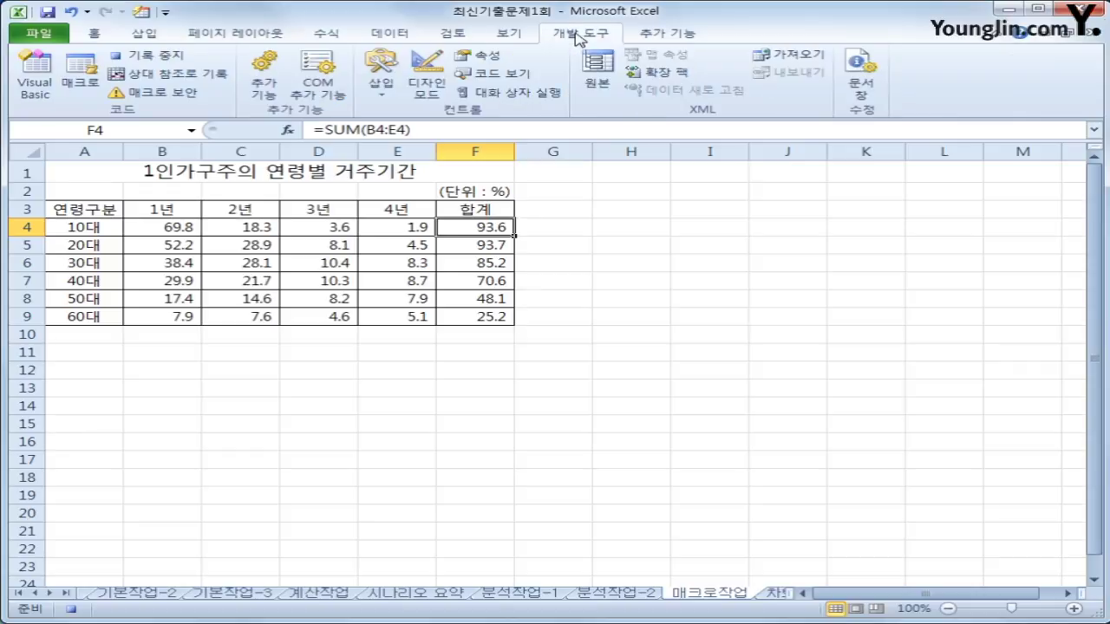
left_click(145, 54)
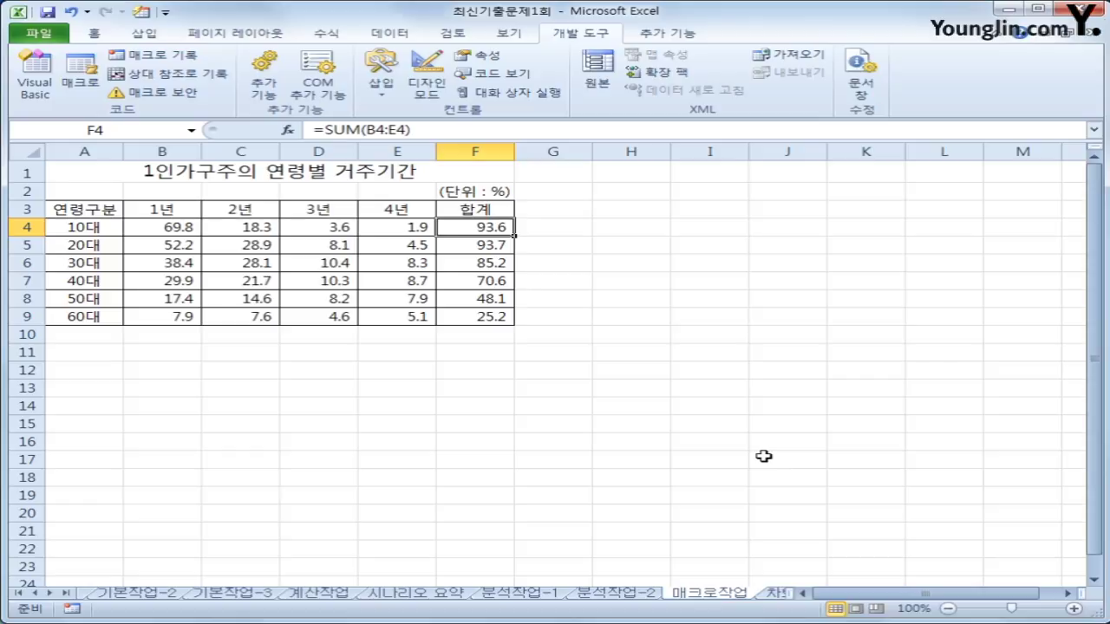
left_click(743, 421)
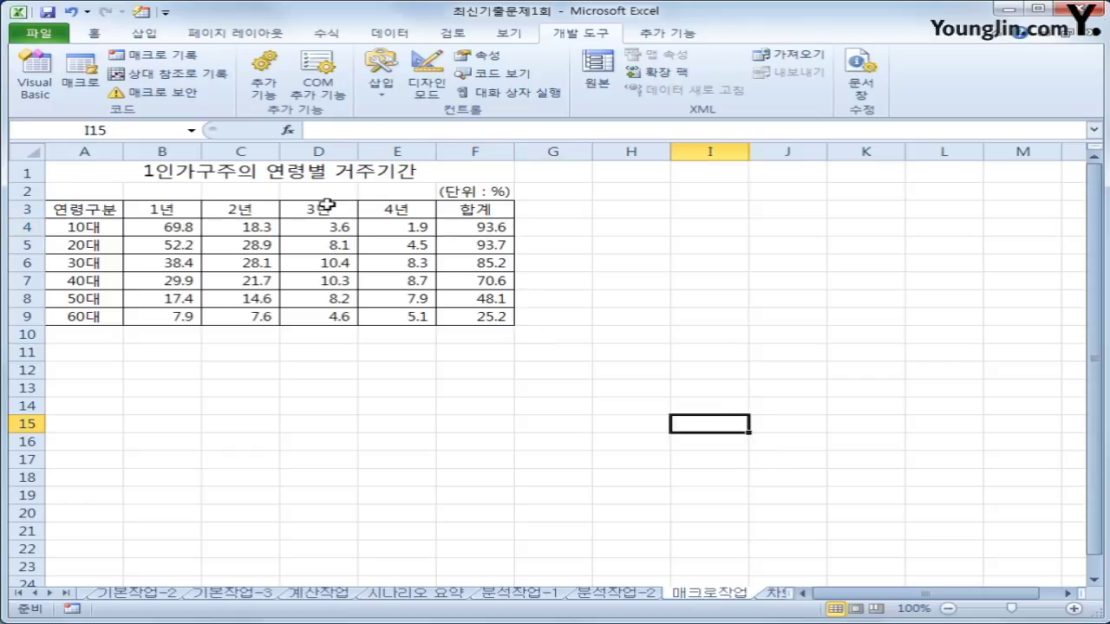
Draw a rectangle about 3.81 cm wide and 1.16 cm high over cells B11:C12.
left_click(148, 35)
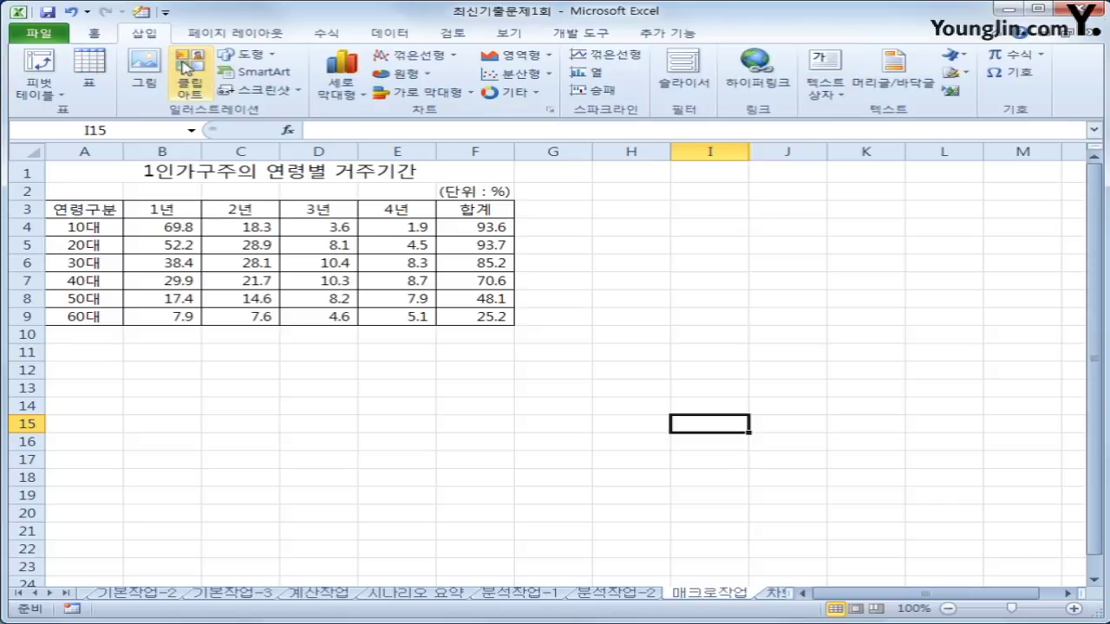
left_click(245, 58)
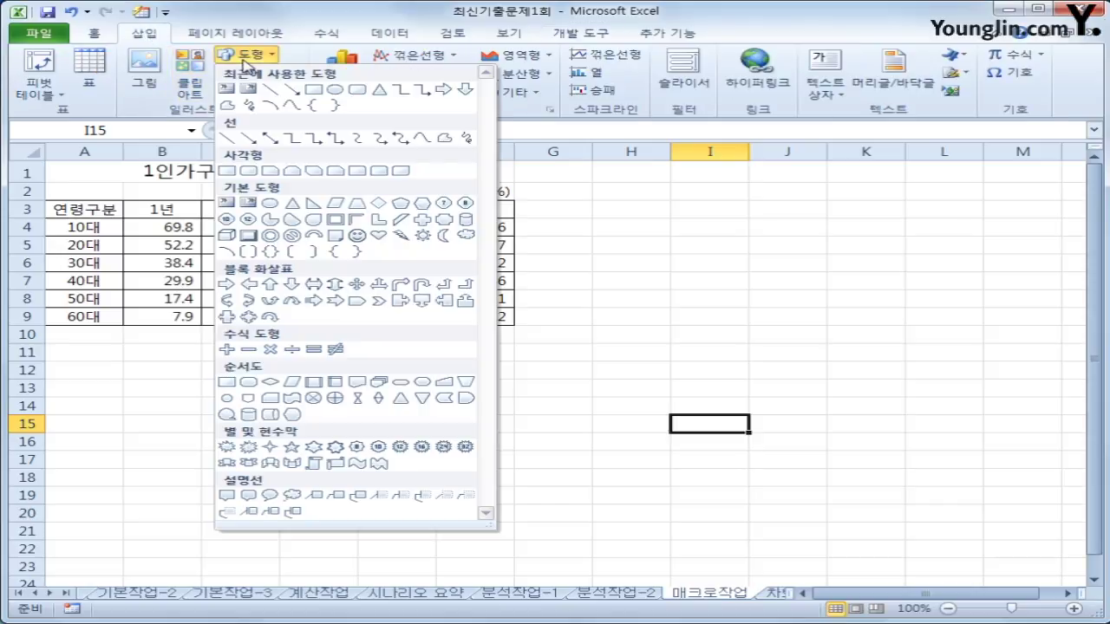
left_click(228, 172)
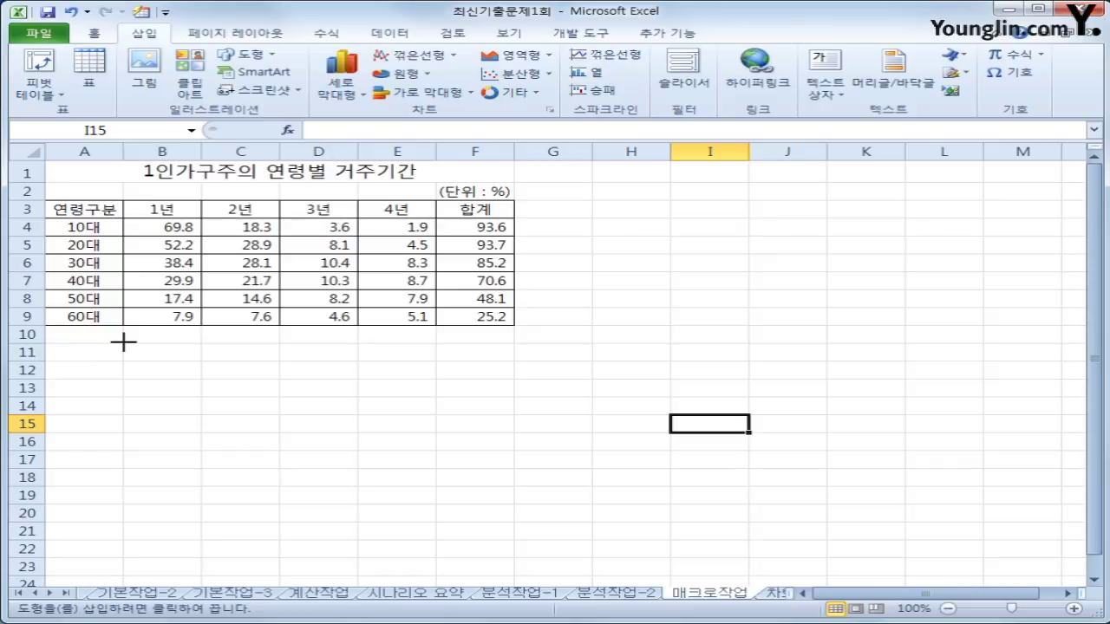
left_click_drag(124, 343, 247, 384)
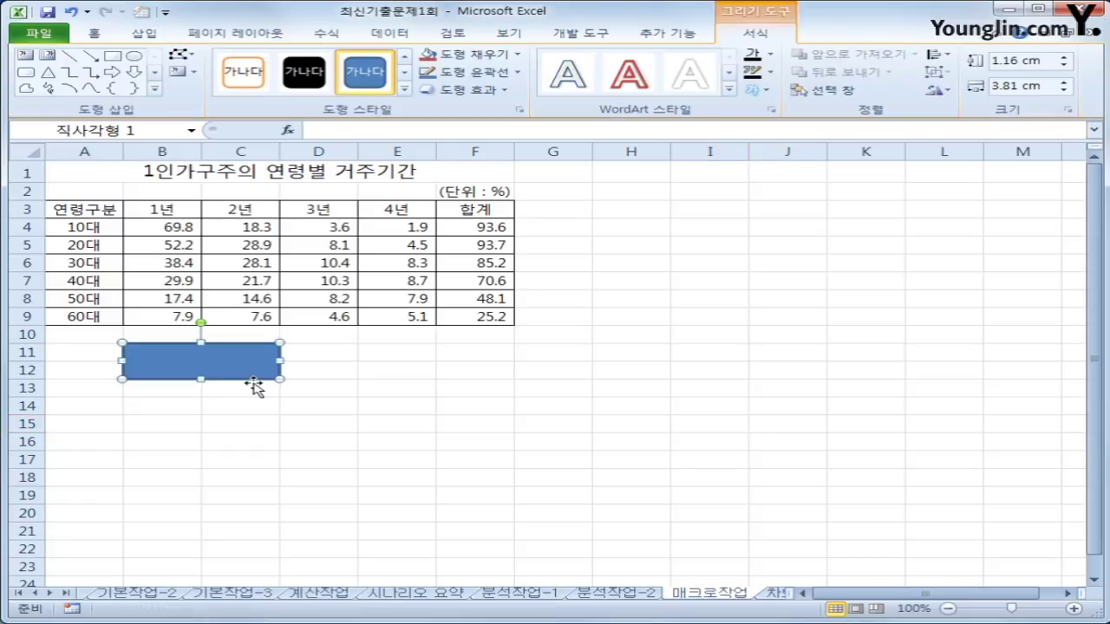
Label the rectangle over B11:C12 with the text 합계 and assign the 합계 macro to it.
type("합계")
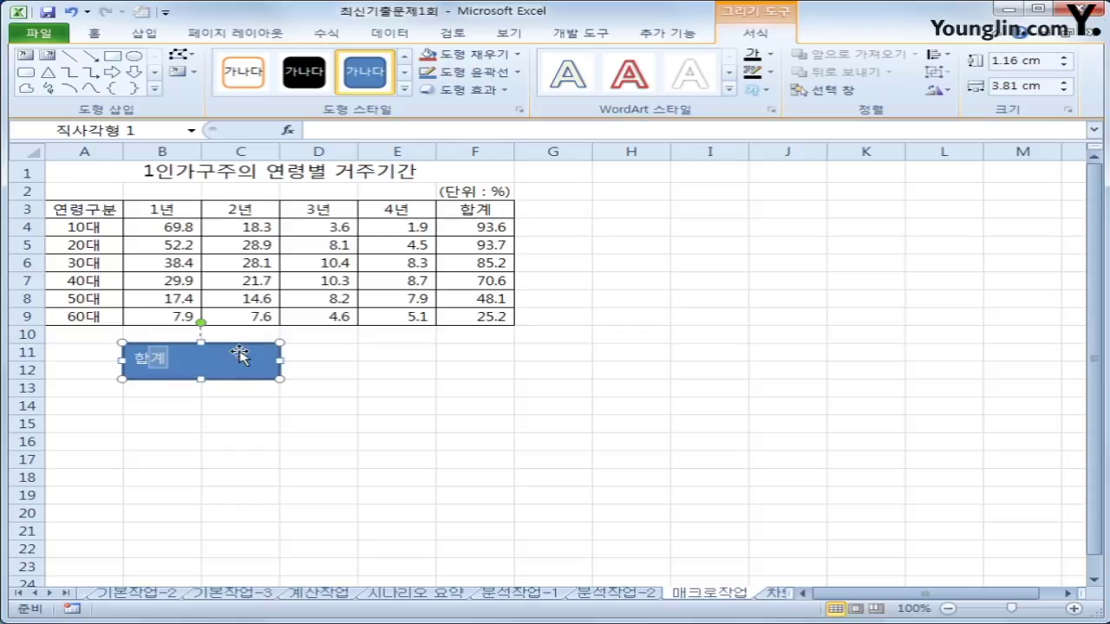
key("Escape")
right_click(240, 356)
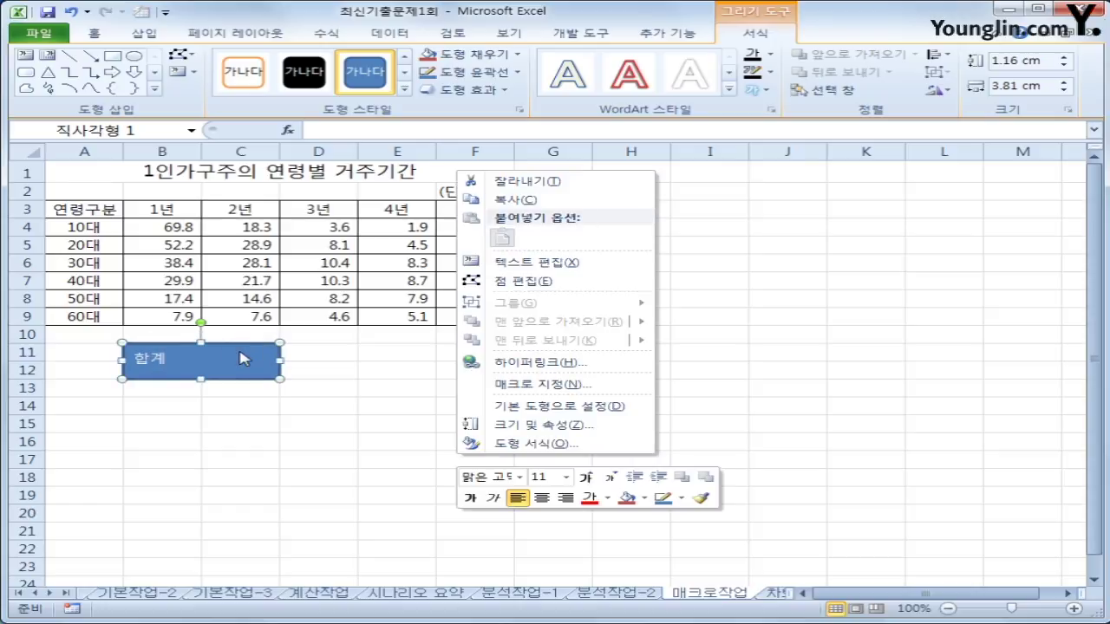
left_click(554, 385)
left_click(400, 306)
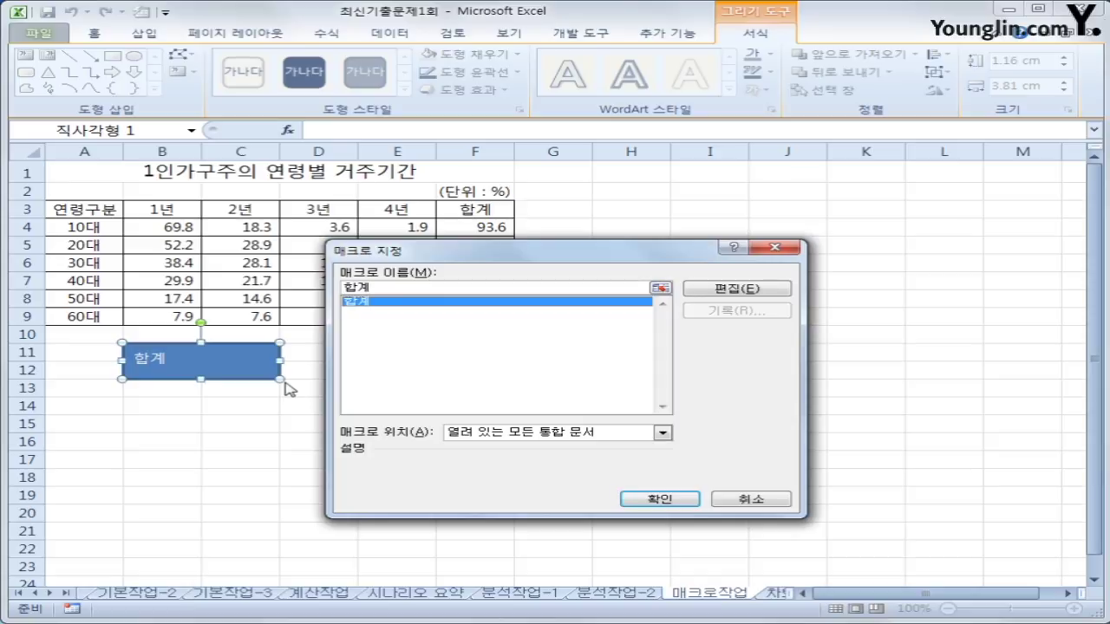
left_click(654, 500)
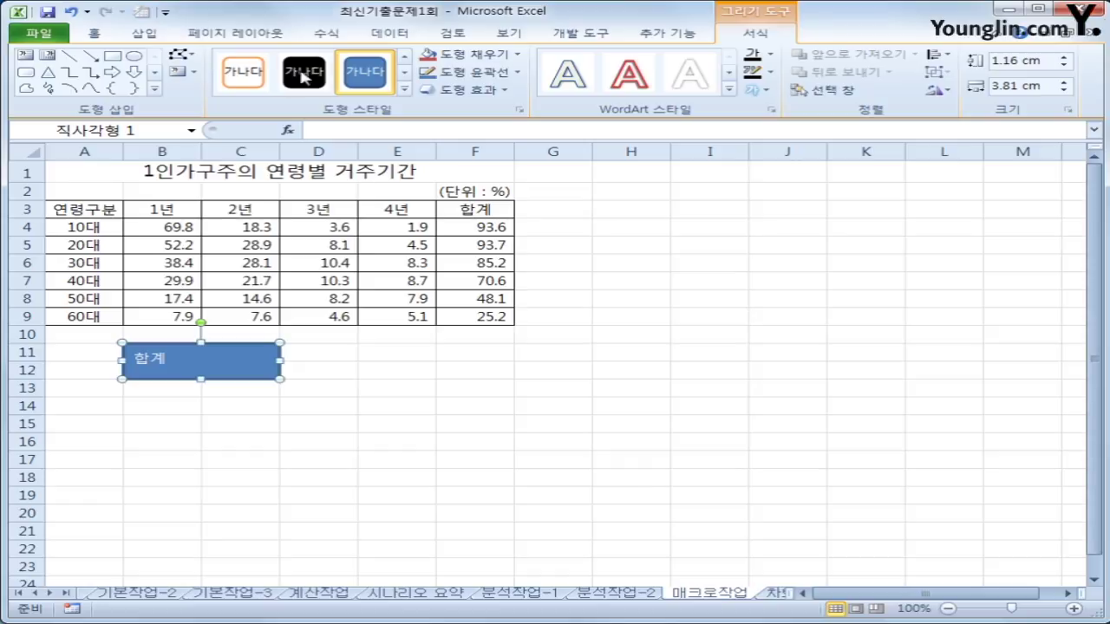
Center the 합계 text vertically and horizontally inside the rectangle, and deselect the shape.
left_click(97, 35)
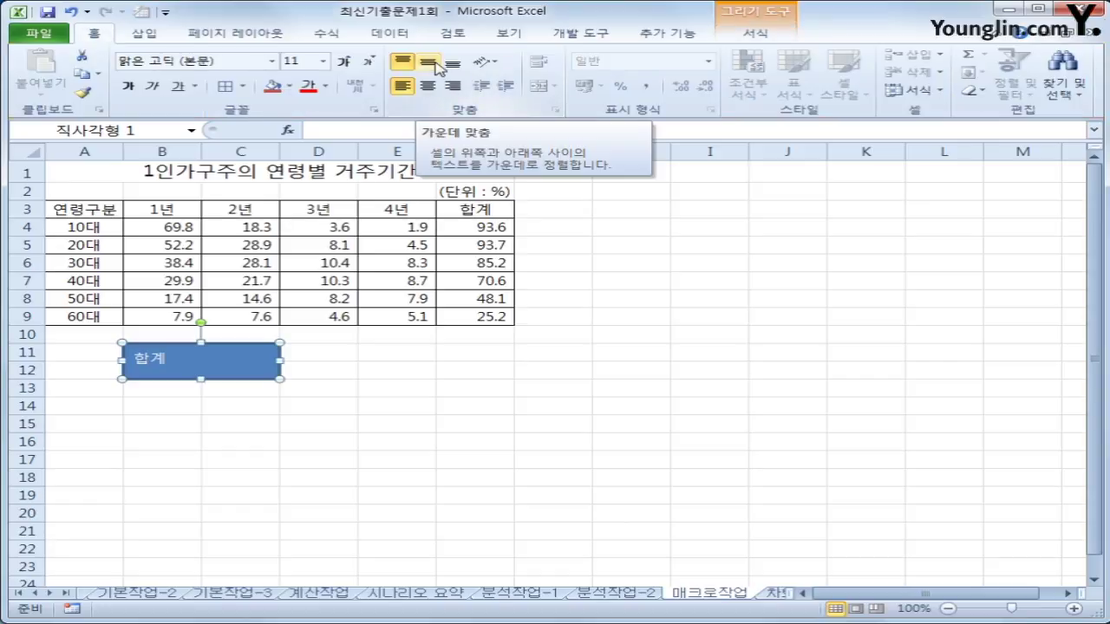
left_click(438, 67)
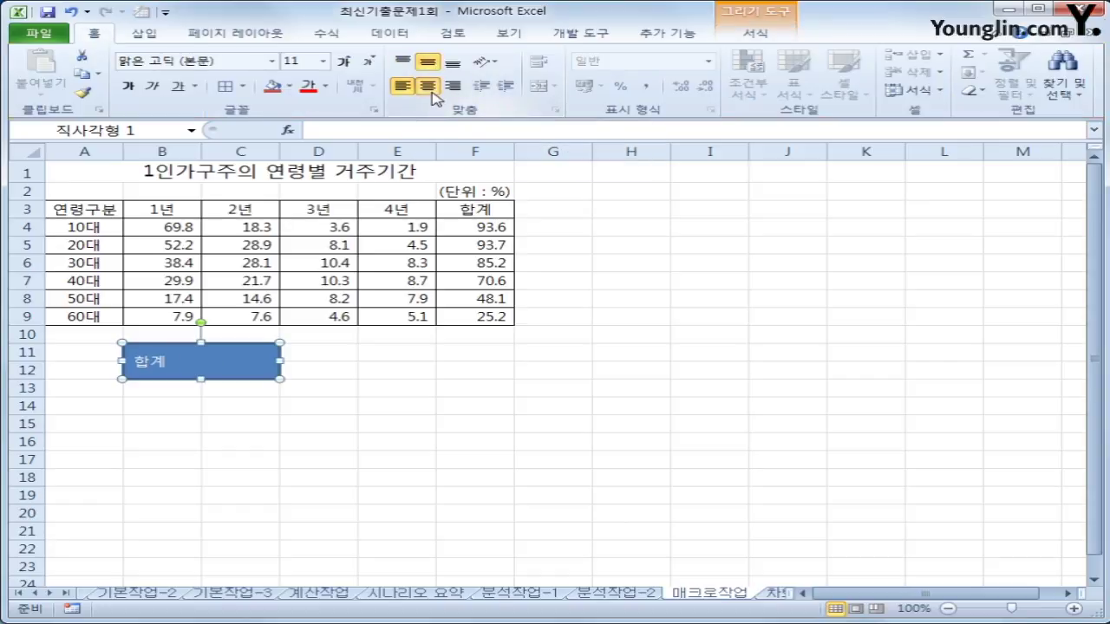
left_click(428, 85)
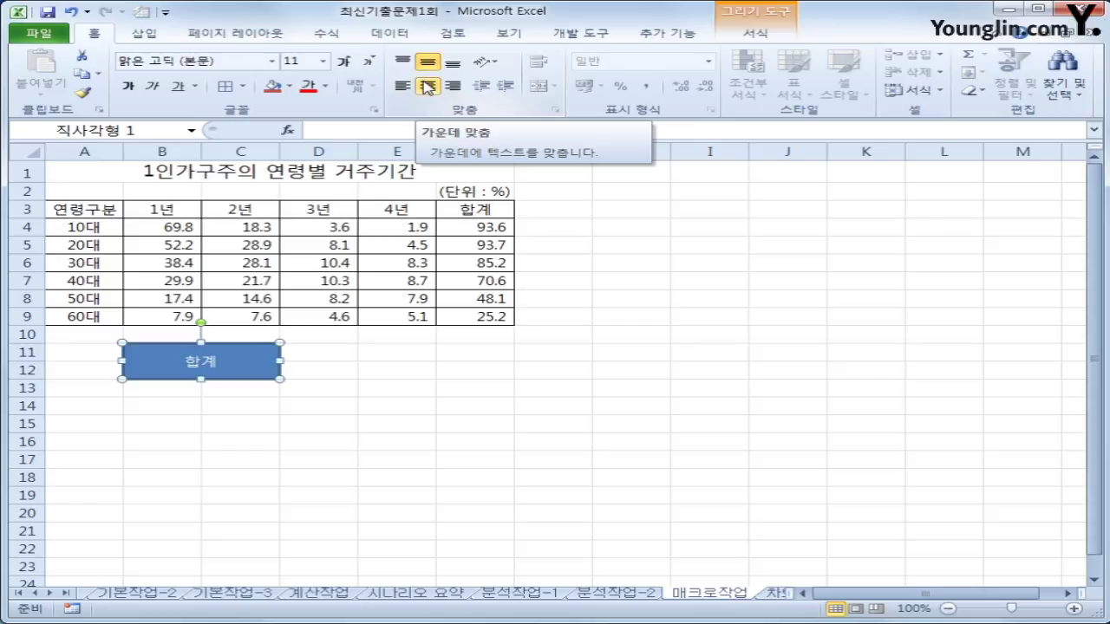
left_click(642, 367)
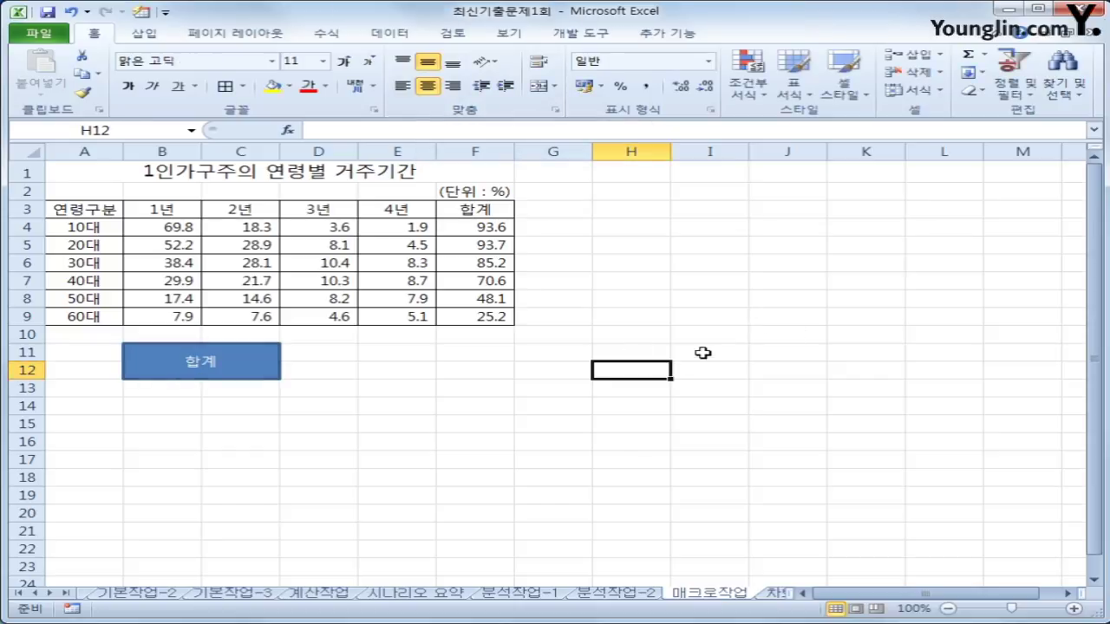
Start recording a new macro named 서식, stored in the current workbook.
left_click(573, 38)
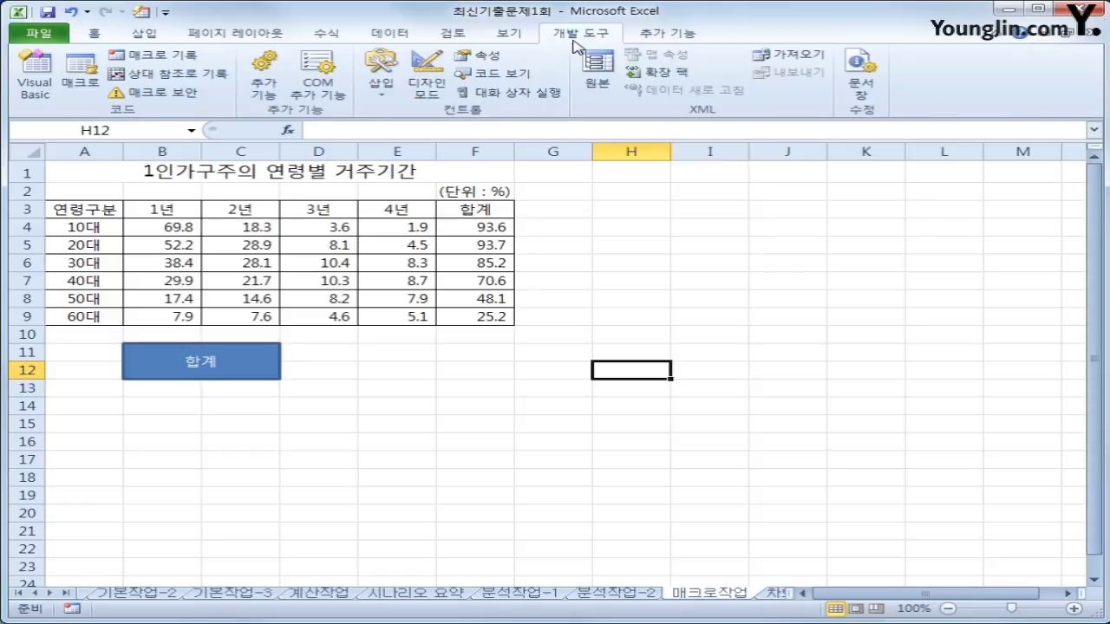
left_click(152, 54)
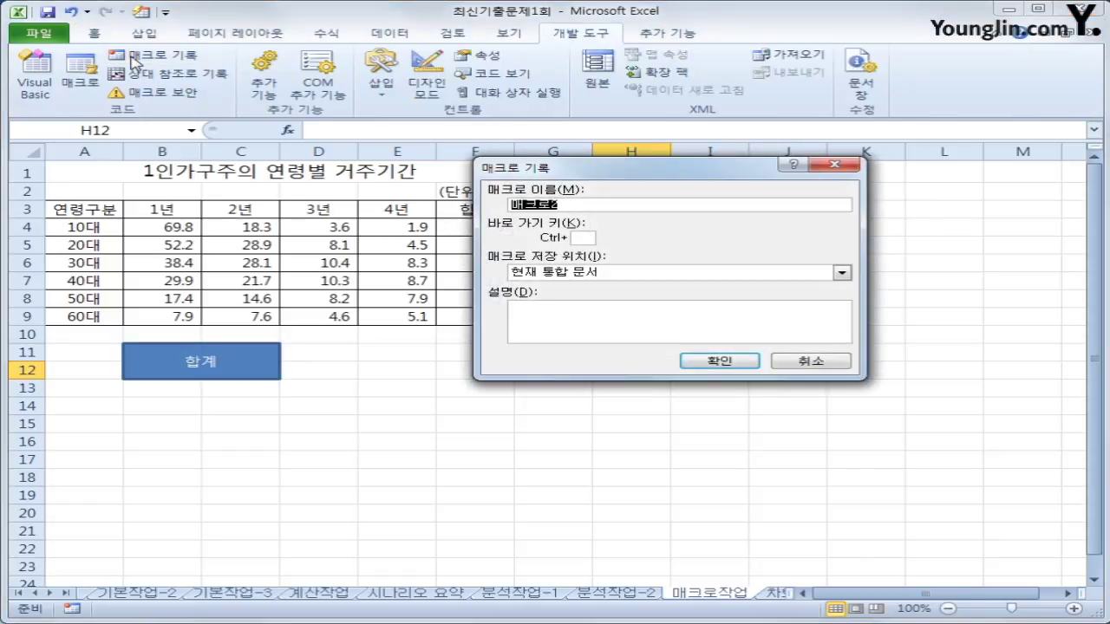
type("서식")
key("Return")
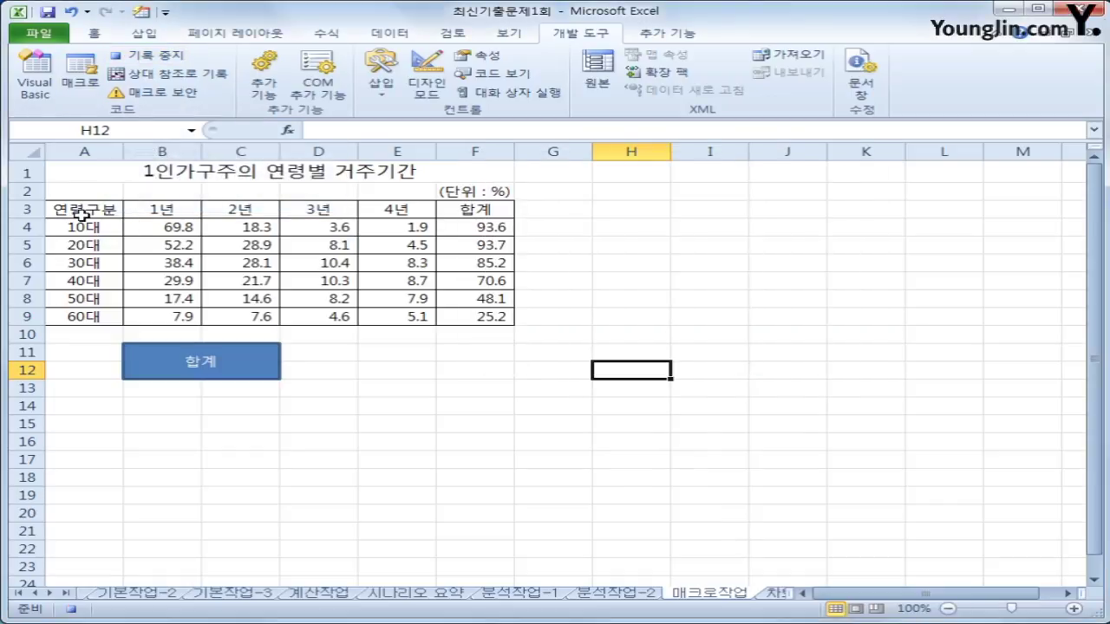
Give the header cells A3:F3 the standard purple fill and the standard yellow font color.
left_click_drag(82, 214, 466, 208)
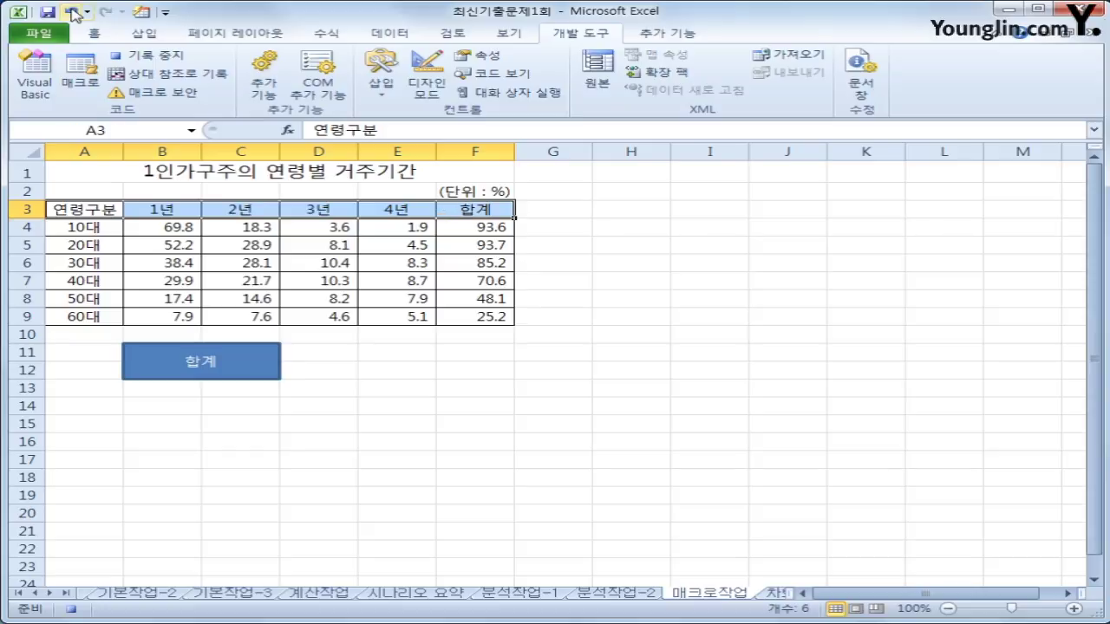
left_click(95, 34)
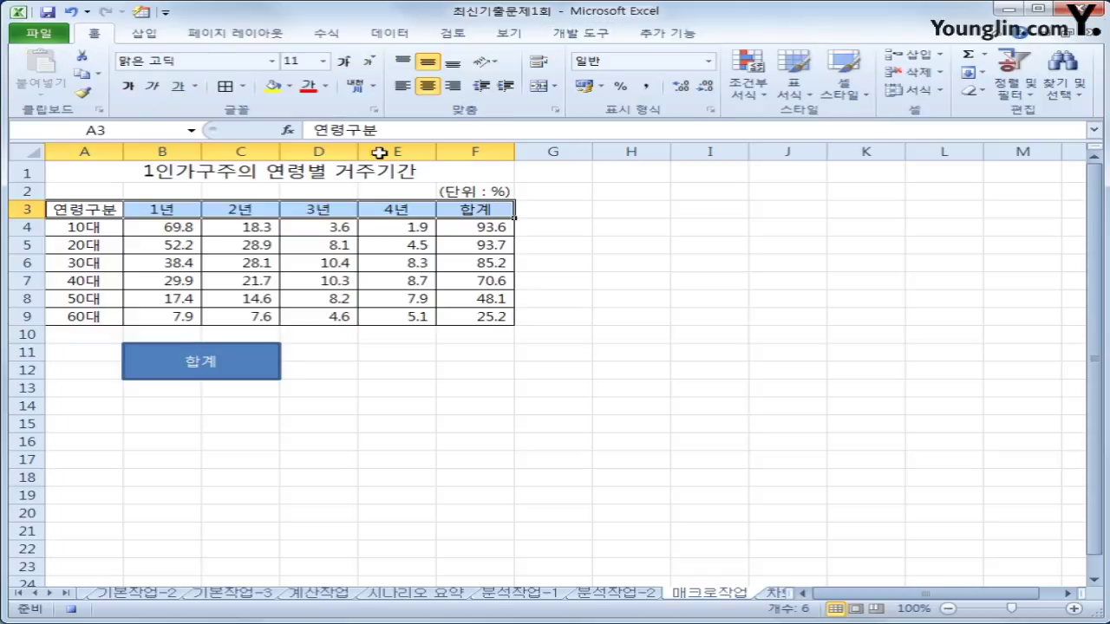
left_click(291, 86)
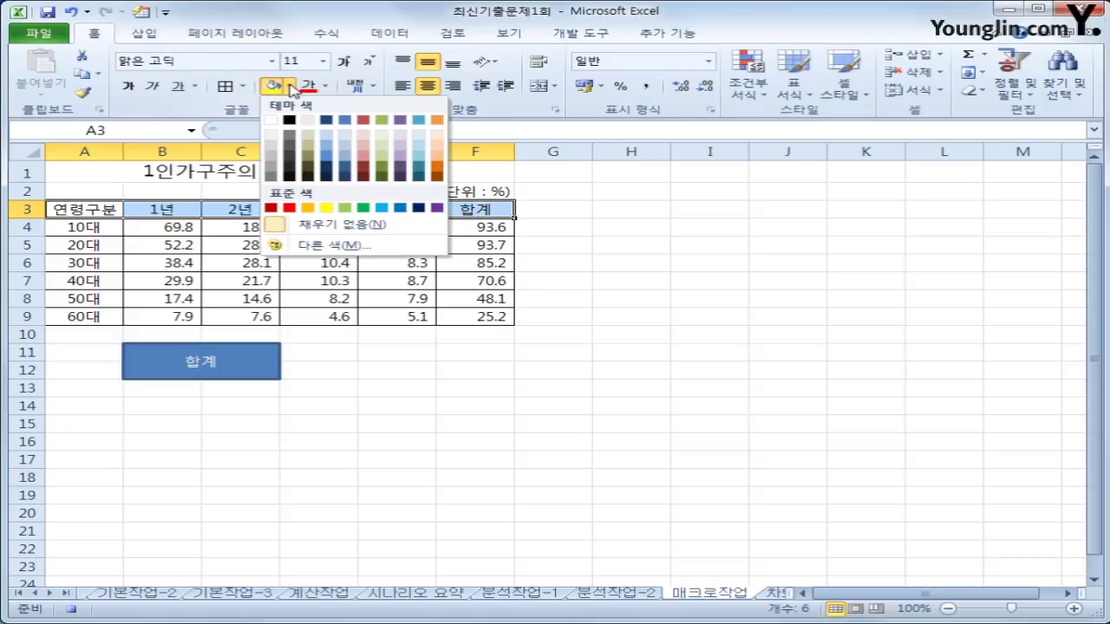
left_click(438, 208)
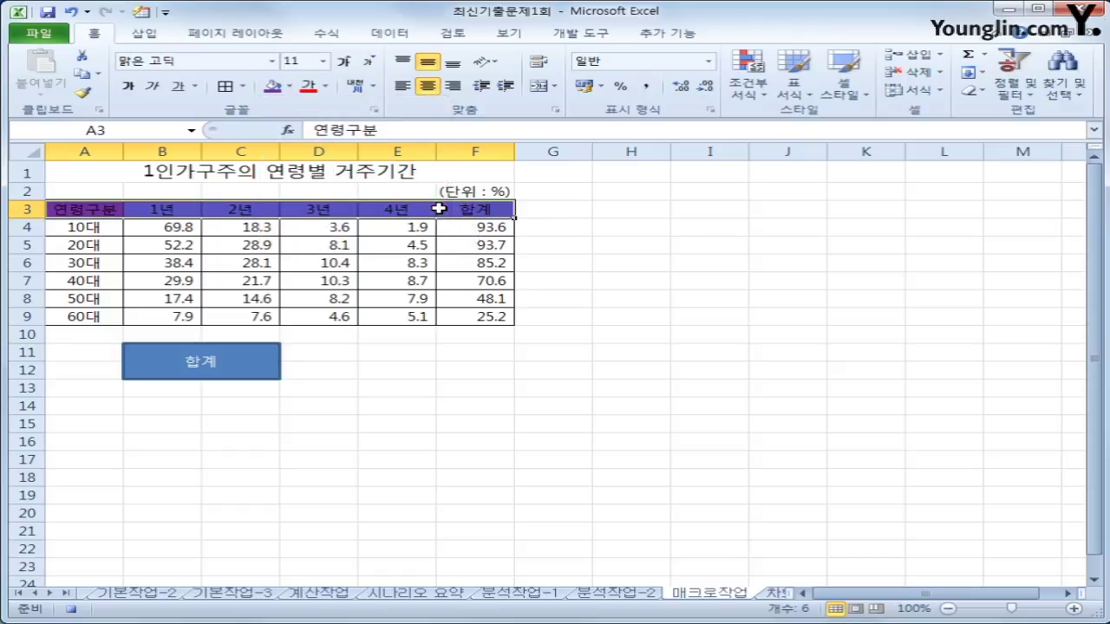
left_click(327, 87)
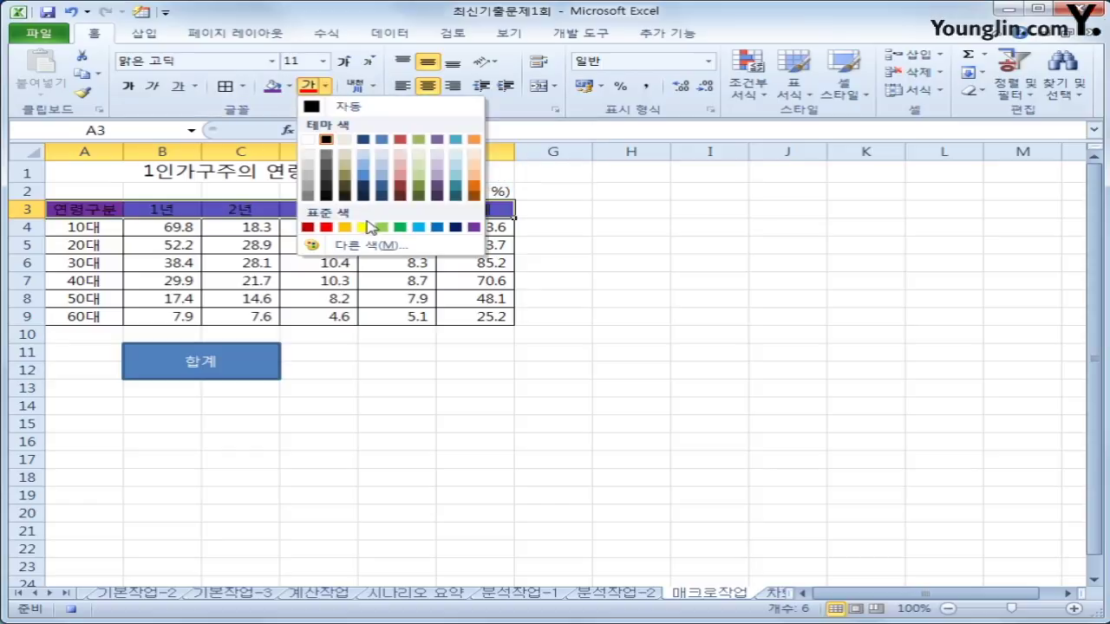
left_click(365, 227)
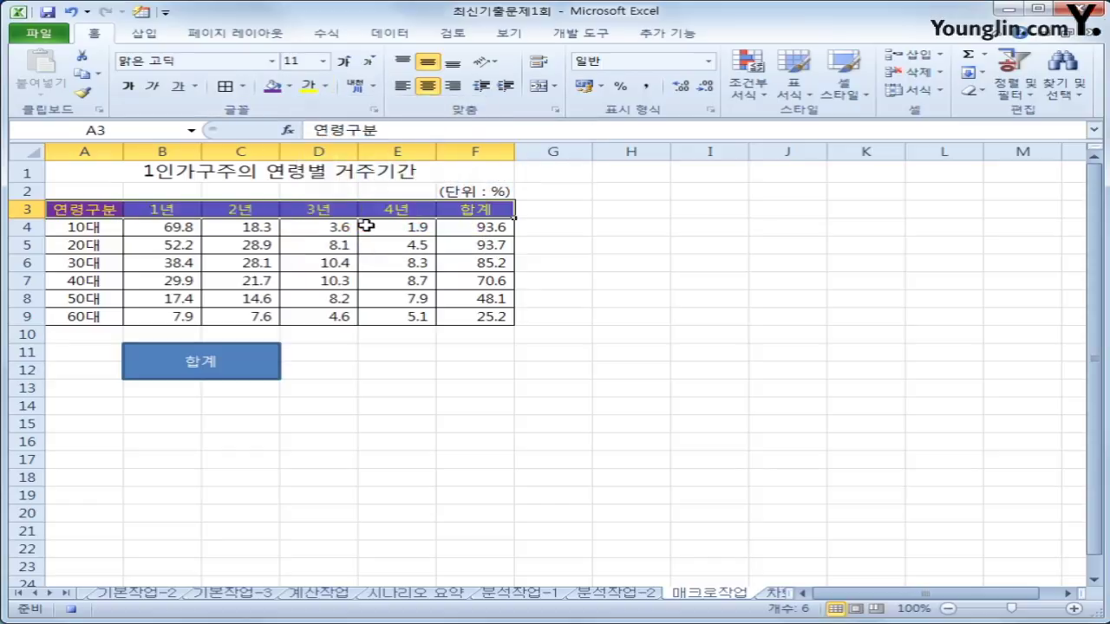
Deselect the header range and stop recording the 서식 macro.
left_click(473, 209)
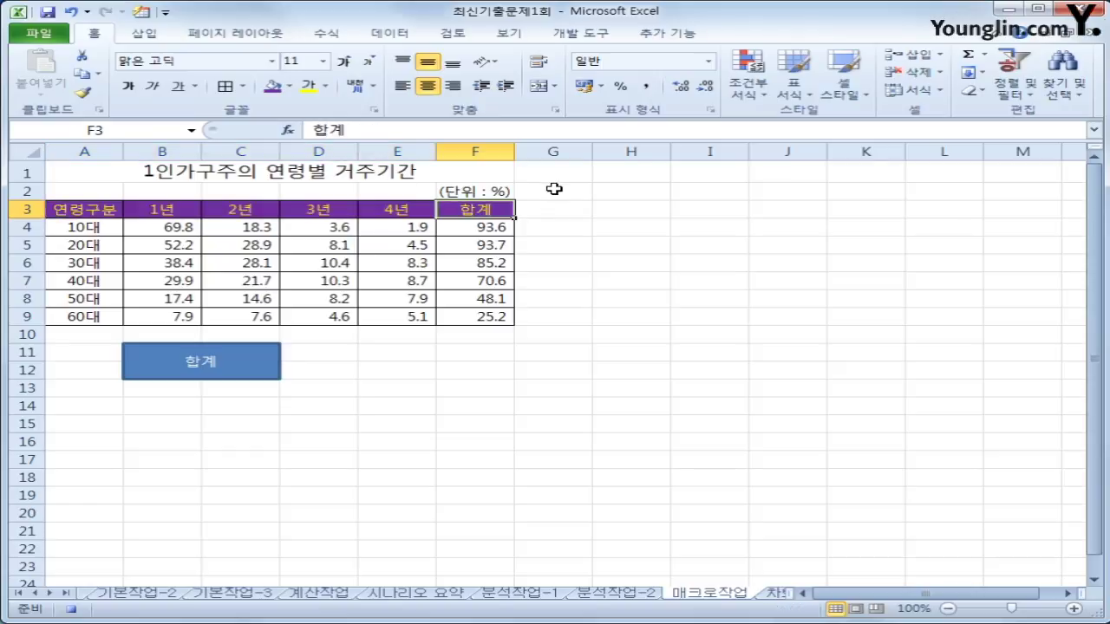
left_click(592, 39)
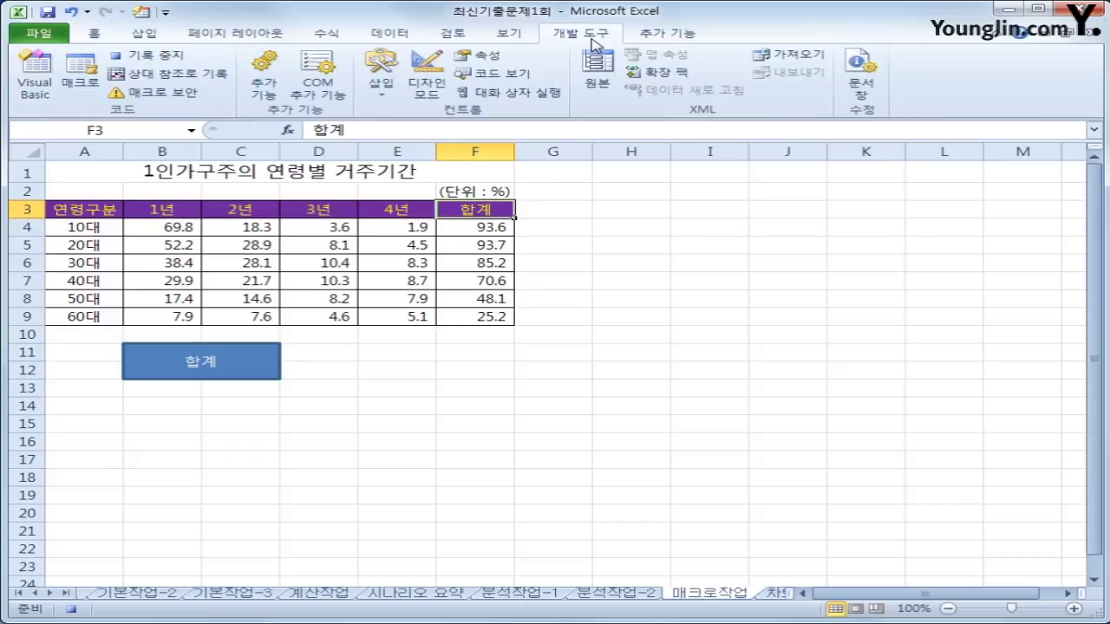
left_click(139, 56)
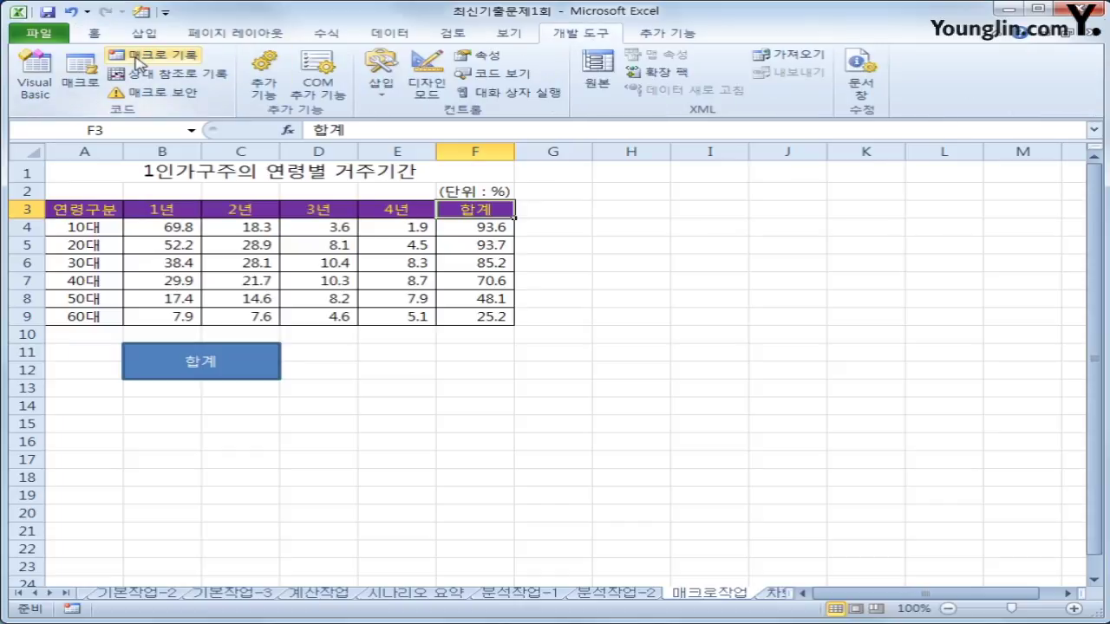
left_click(559, 438)
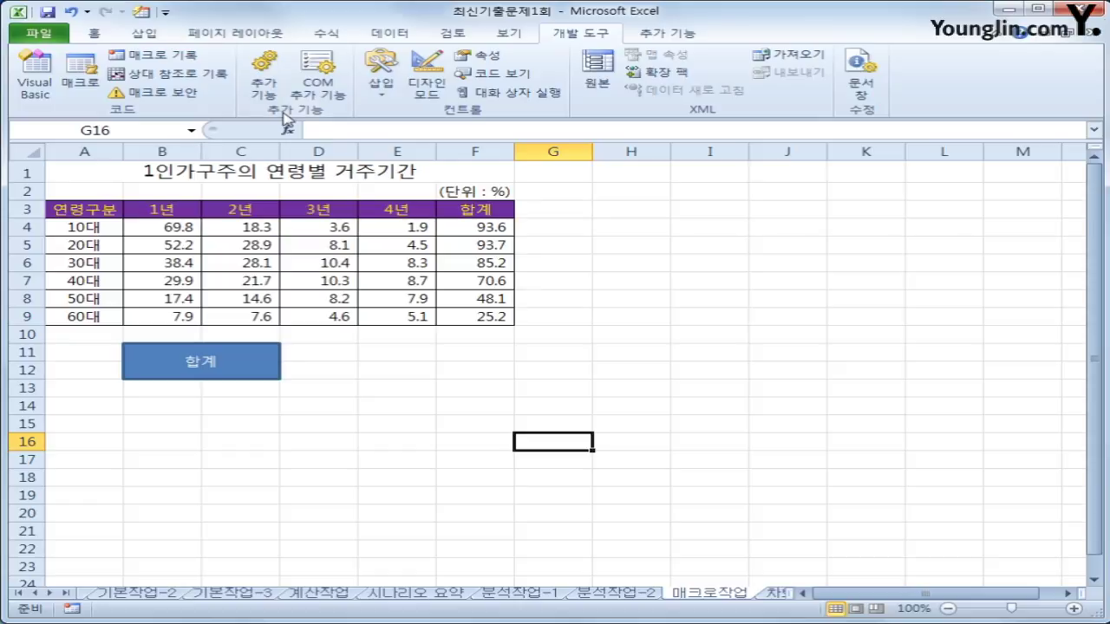
Insert a form control button over cells E11:F12 and assign the 서식 macro to it.
left_click(382, 82)
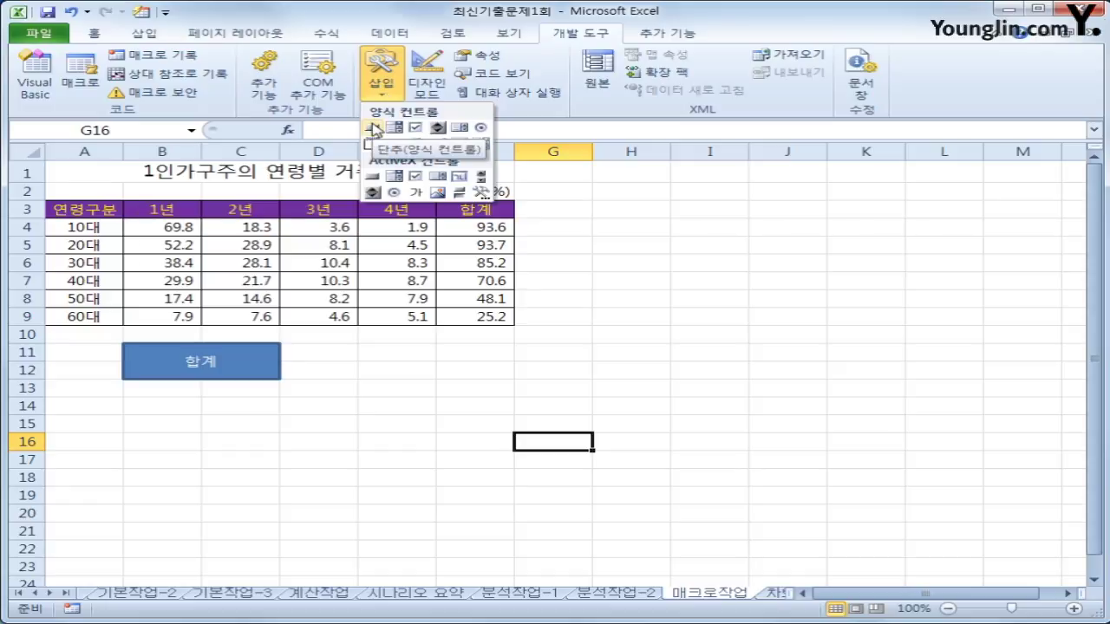
left_click(373, 128)
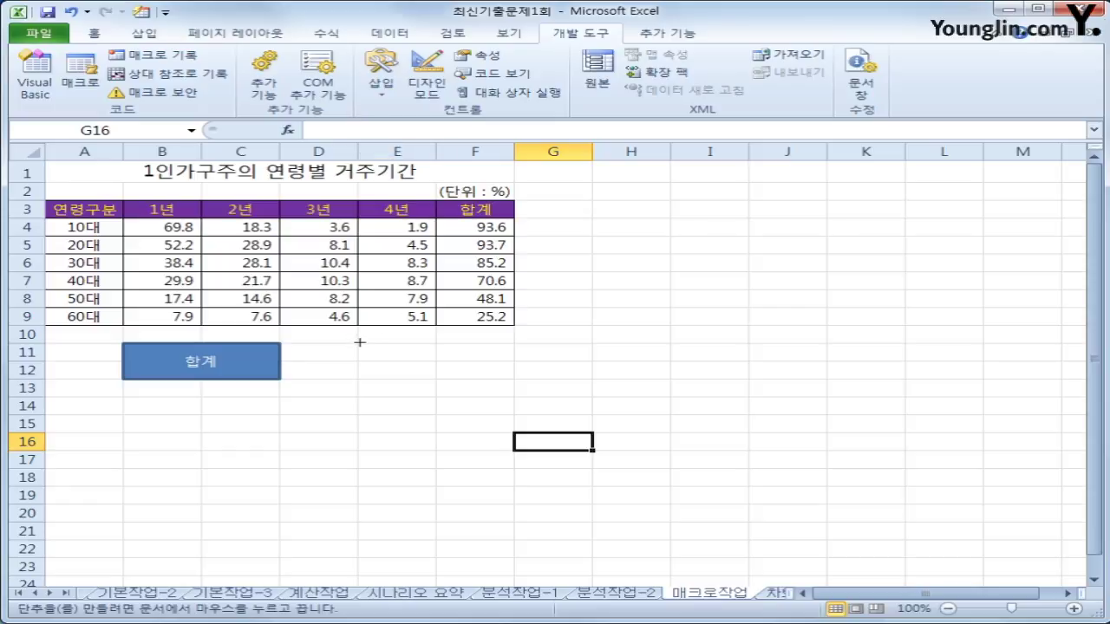
left_click_drag(360, 342, 515, 395)
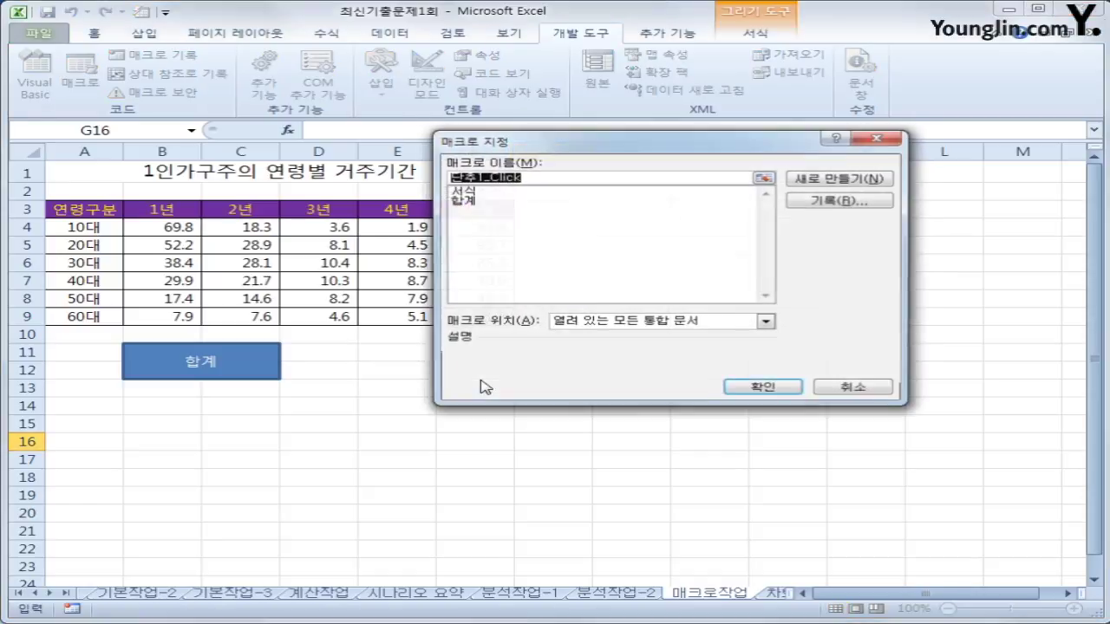
left_click(466, 191)
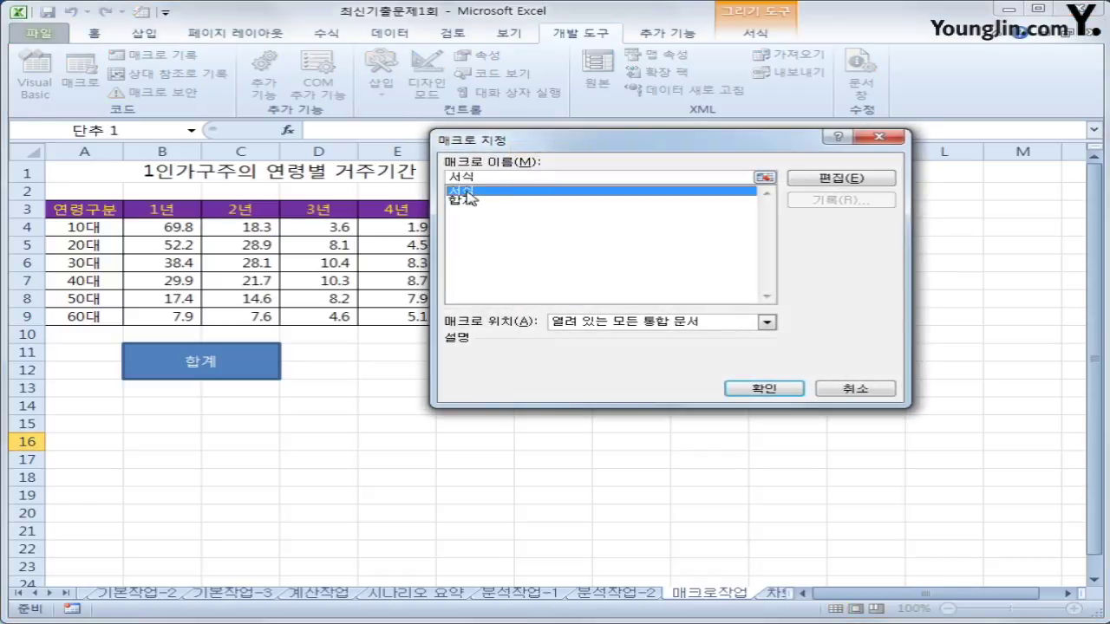
left_click(749, 387)
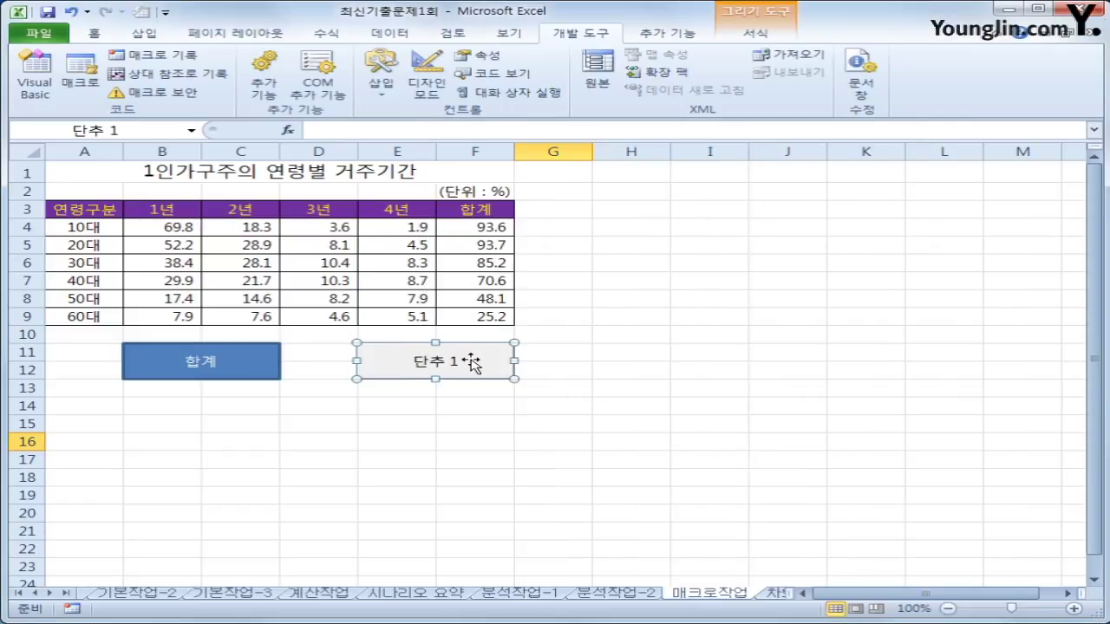
Change the caption of the new form button to 서식 and deselect it.
double_click(470, 362)
type("서식")
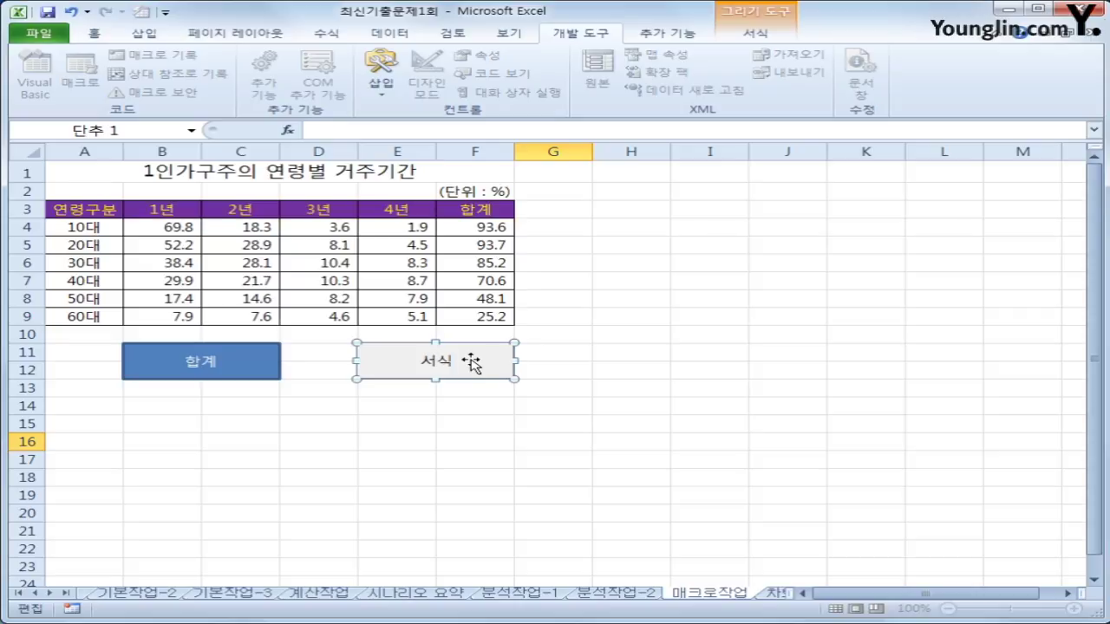
left_click(688, 515)
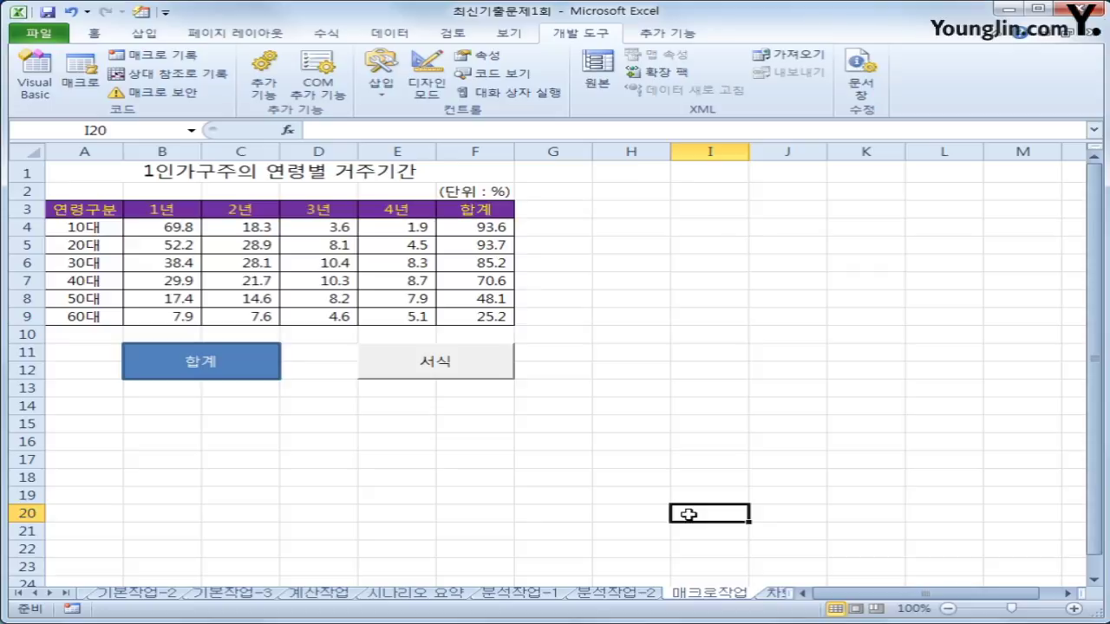
Open the 차트작업 sheet and look over its score table and column chart.
left_click(776, 596)
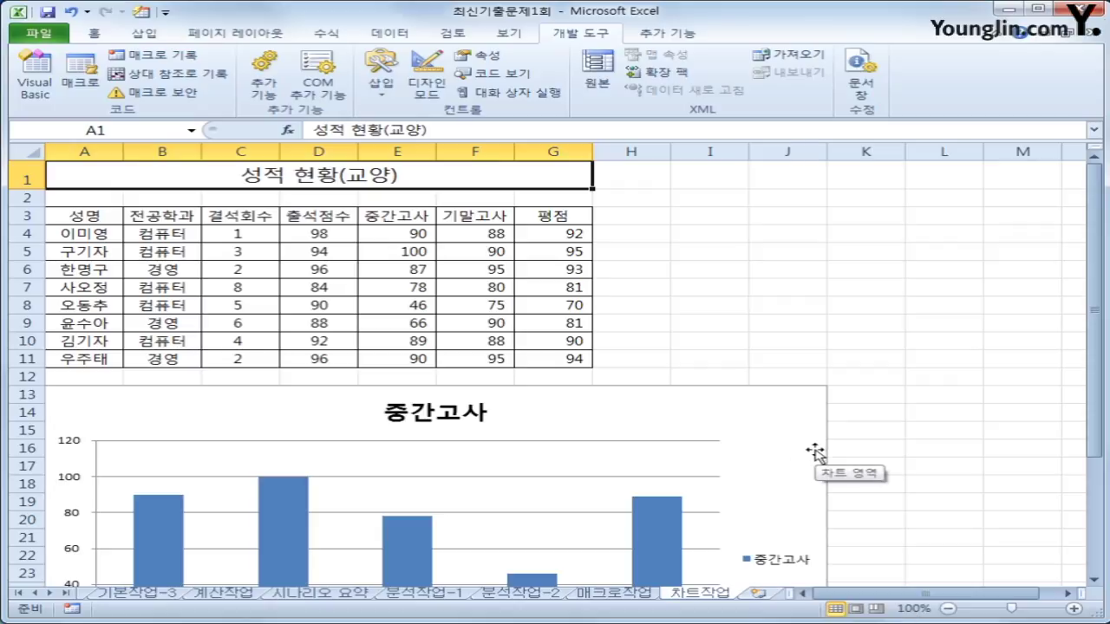
scroll(830, 454, "down", 2)
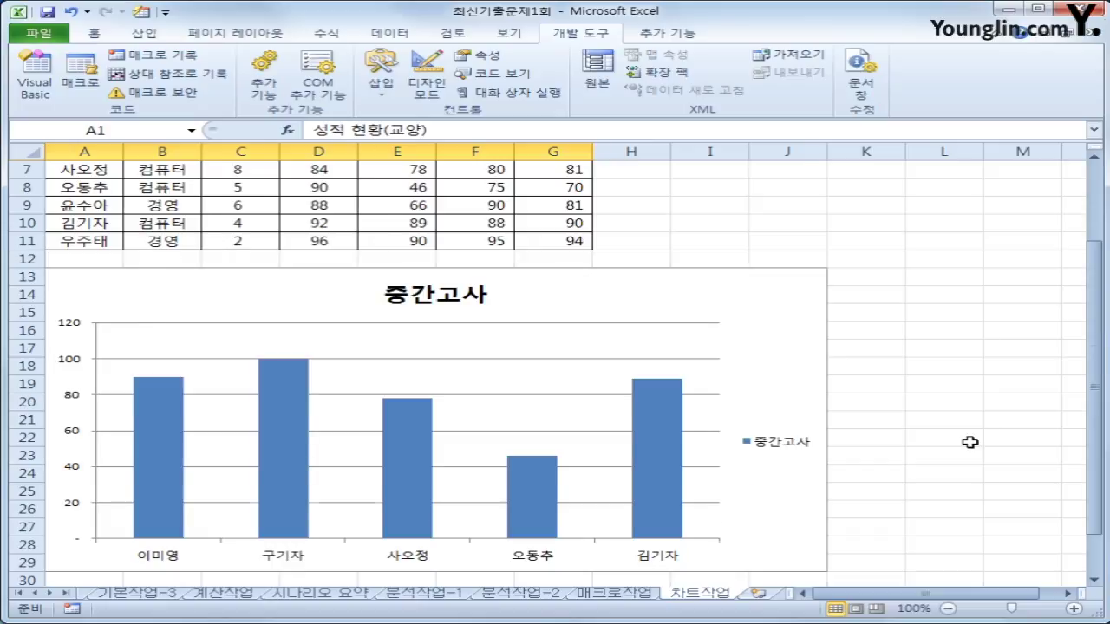
scroll(970, 443, "up", 2)
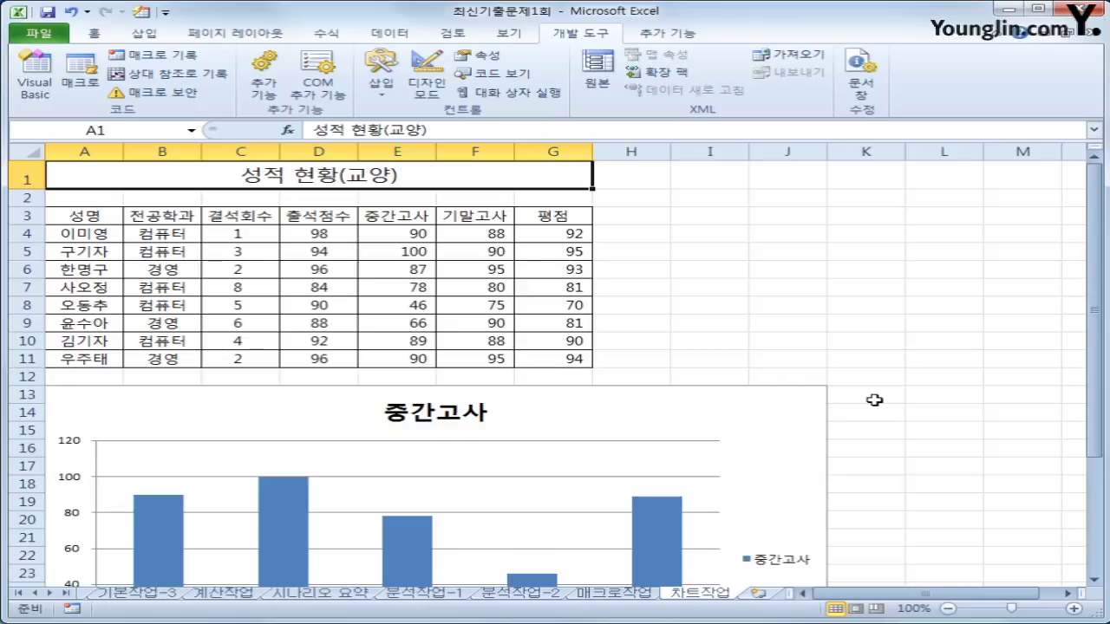
scroll(874, 400, "down", 3)
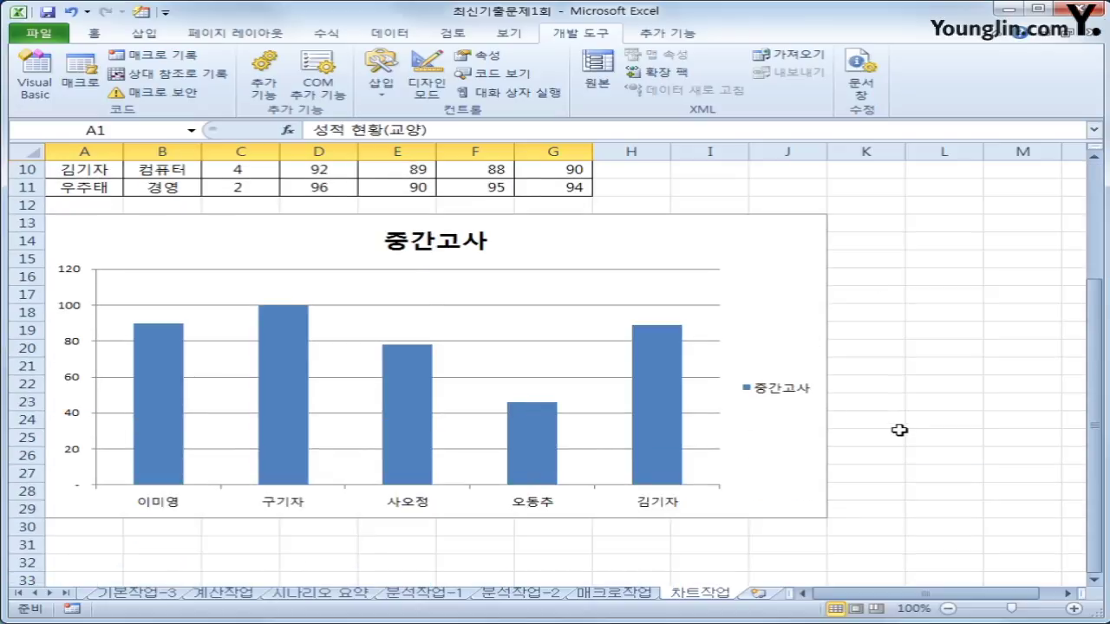
scroll(899, 430, "up", 1)
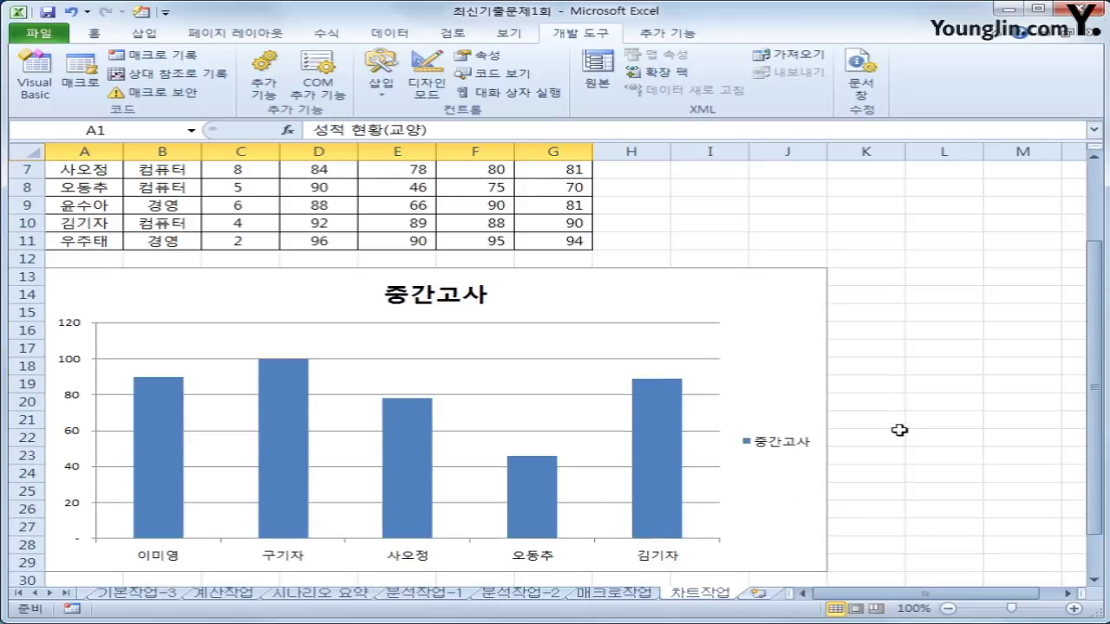
scroll(899, 430, "up", 2)
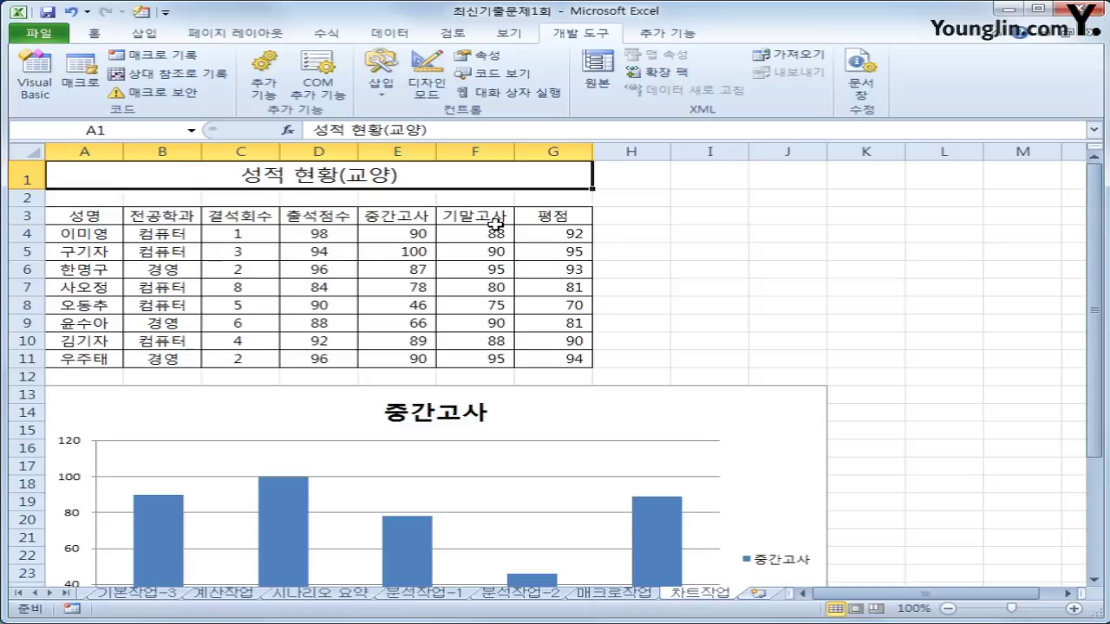
Copy the 기말고사 header and the 컴퓨터 students' scores (F3:F5, F7:F8, F10) and paste them into the chart as a new series.
left_click_drag(495, 222, 502, 256)
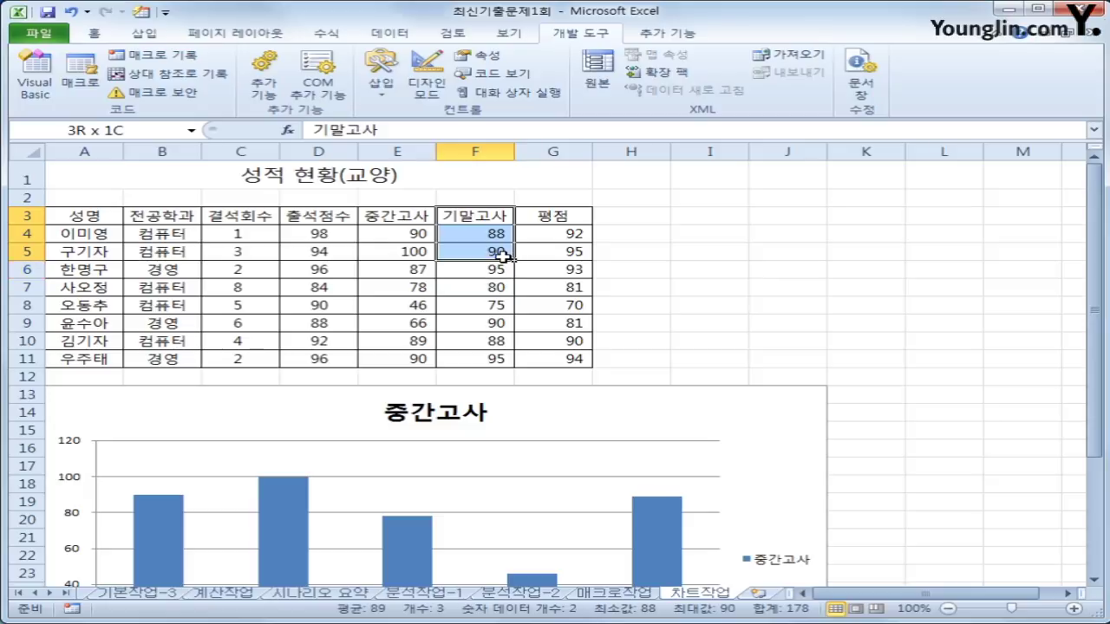
left_click_drag(503, 256, 499, 305)
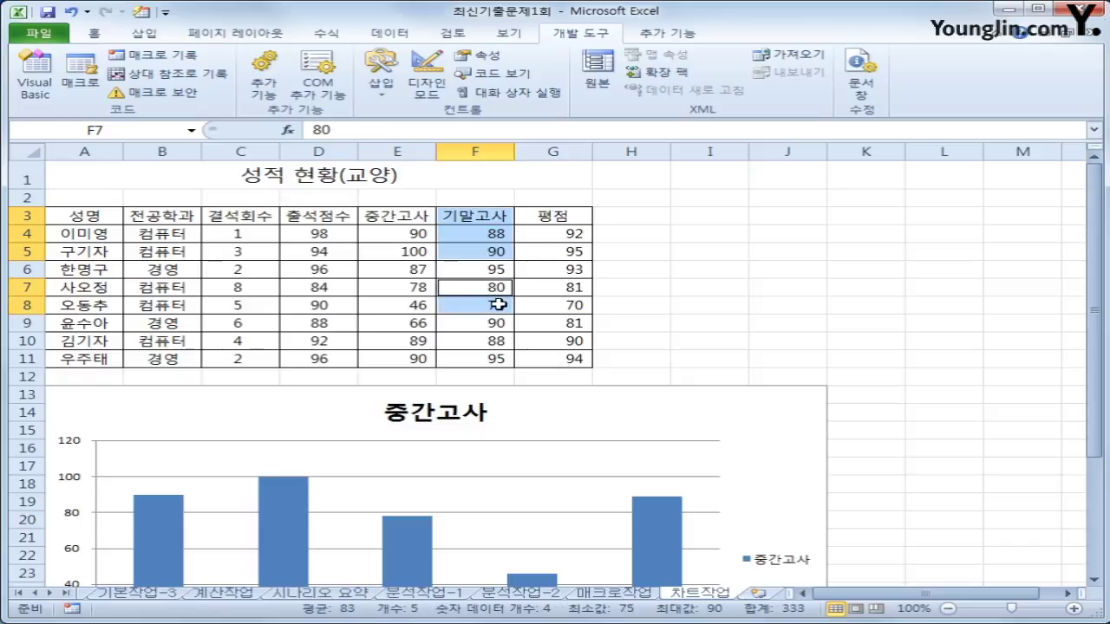
left_click(490, 341, "ctrl")
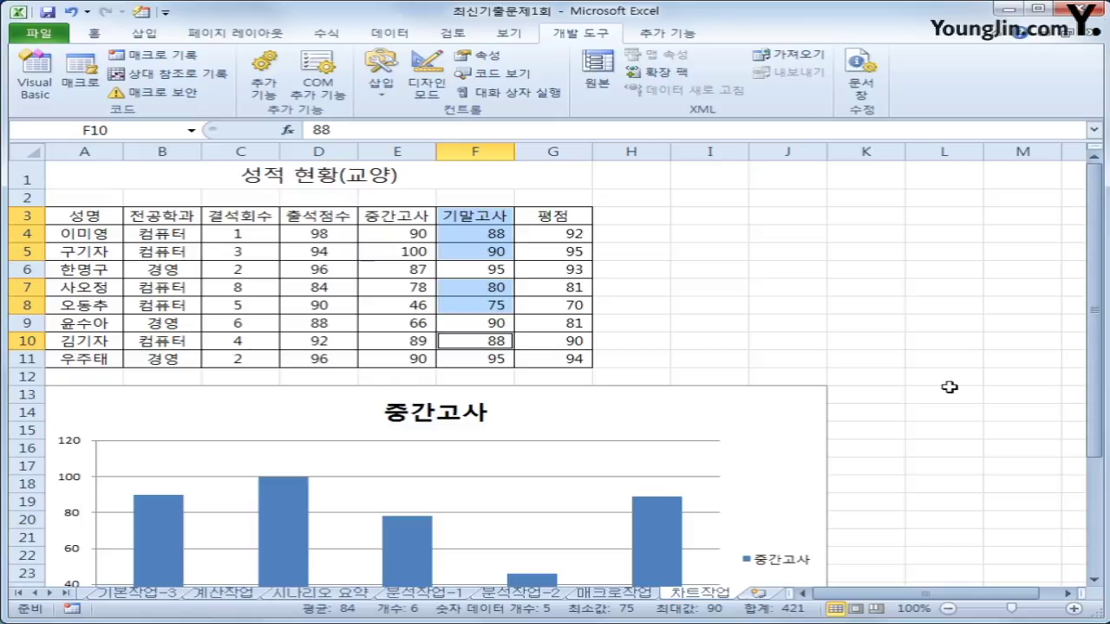
scroll(985, 374, "down", 2)
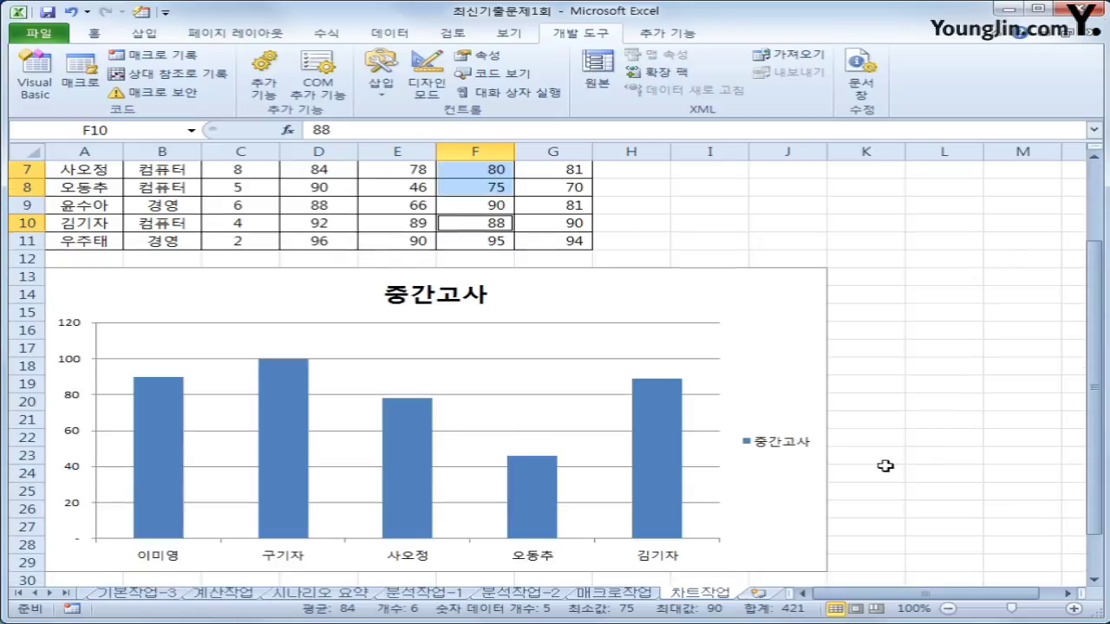
scroll(884, 465, "up", 2)
scroll(884, 466, "down", 2)
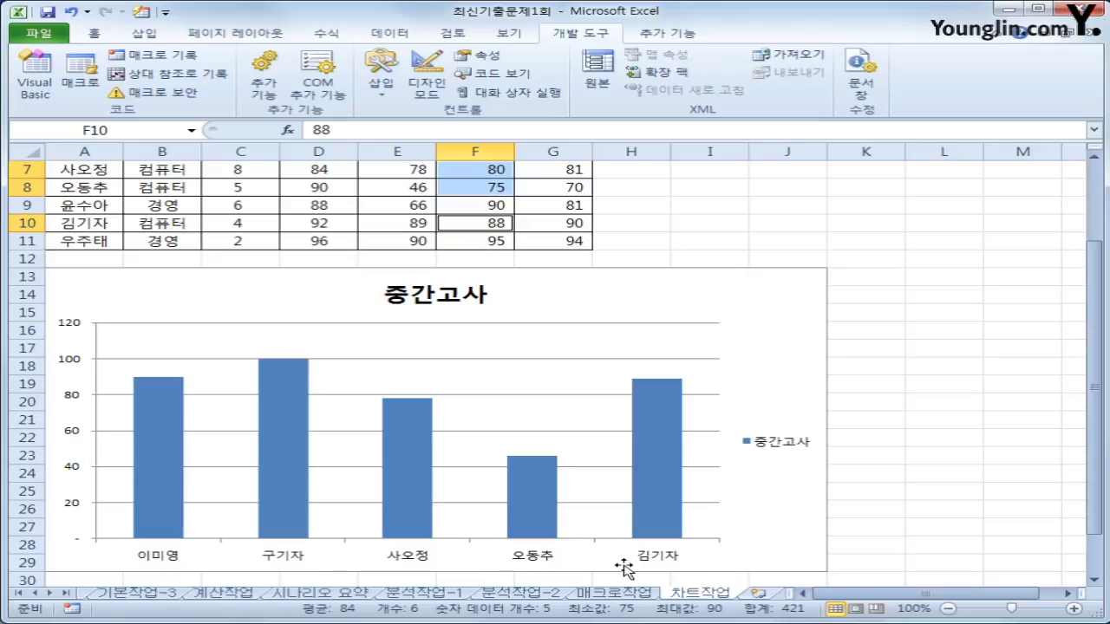
scroll(778, 559, "up", 1)
scroll(778, 557, "up", 1)
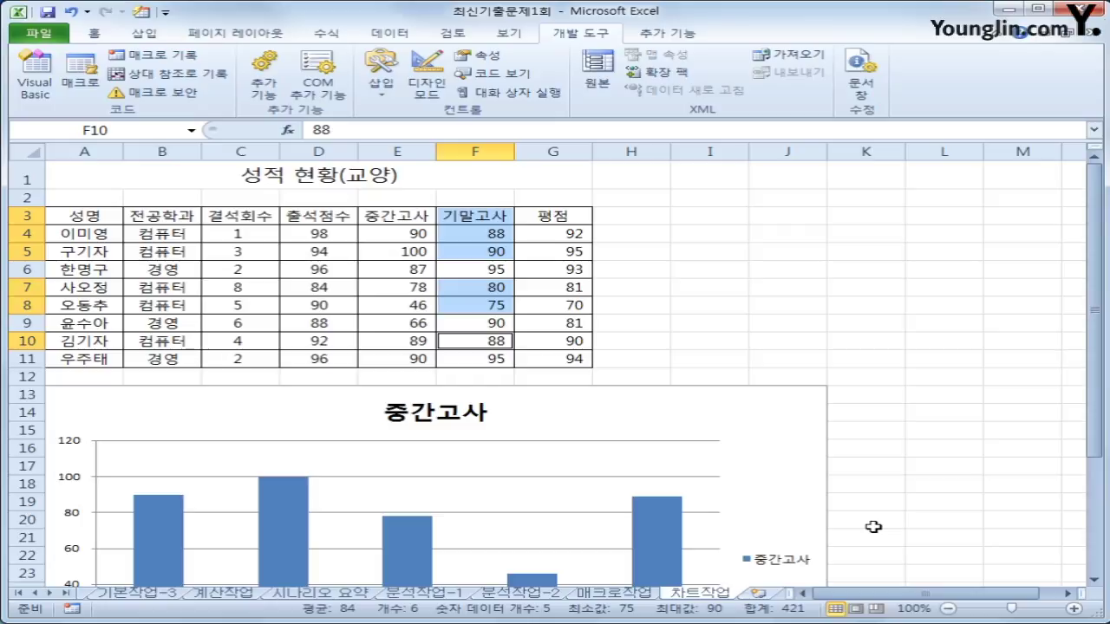
key("ctrl+c")
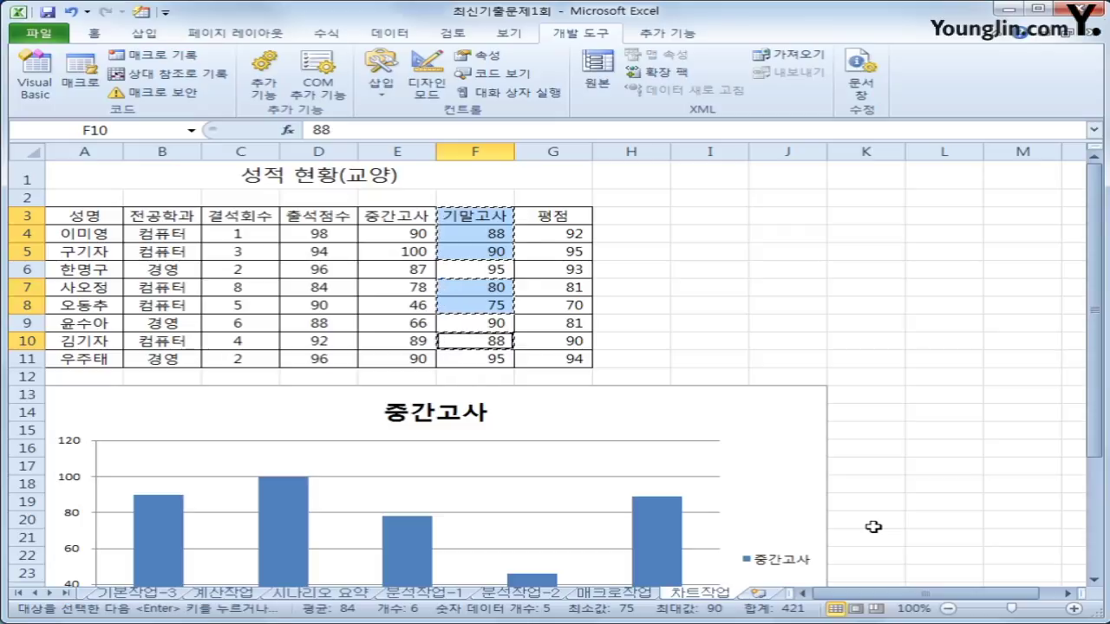
left_click(751, 414)
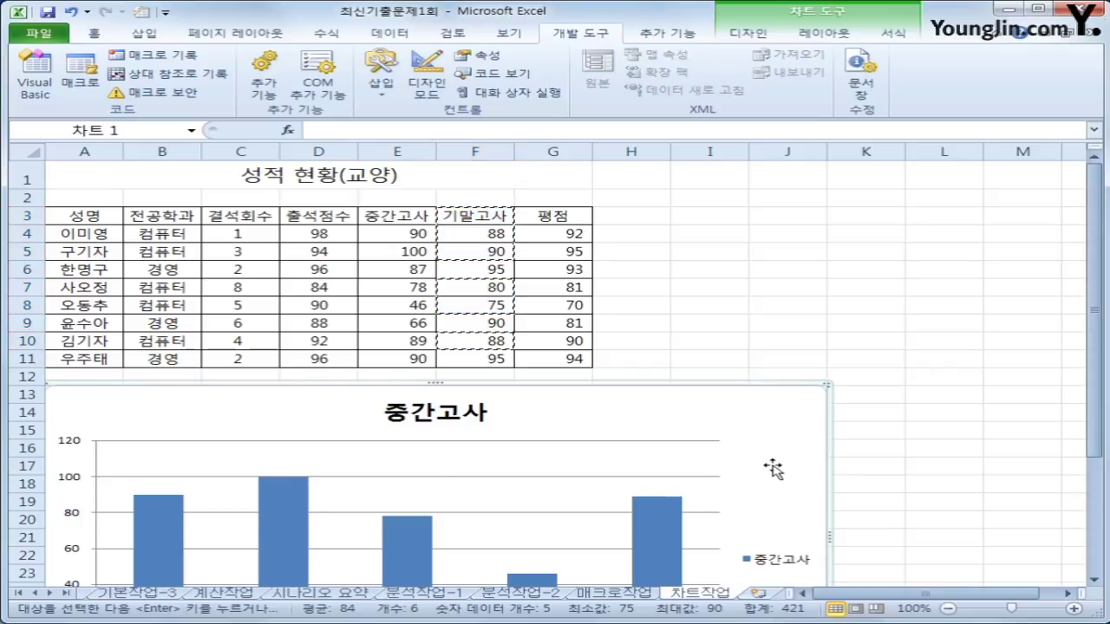
key("ctrl+v")
scroll(870, 460, "down", 2)
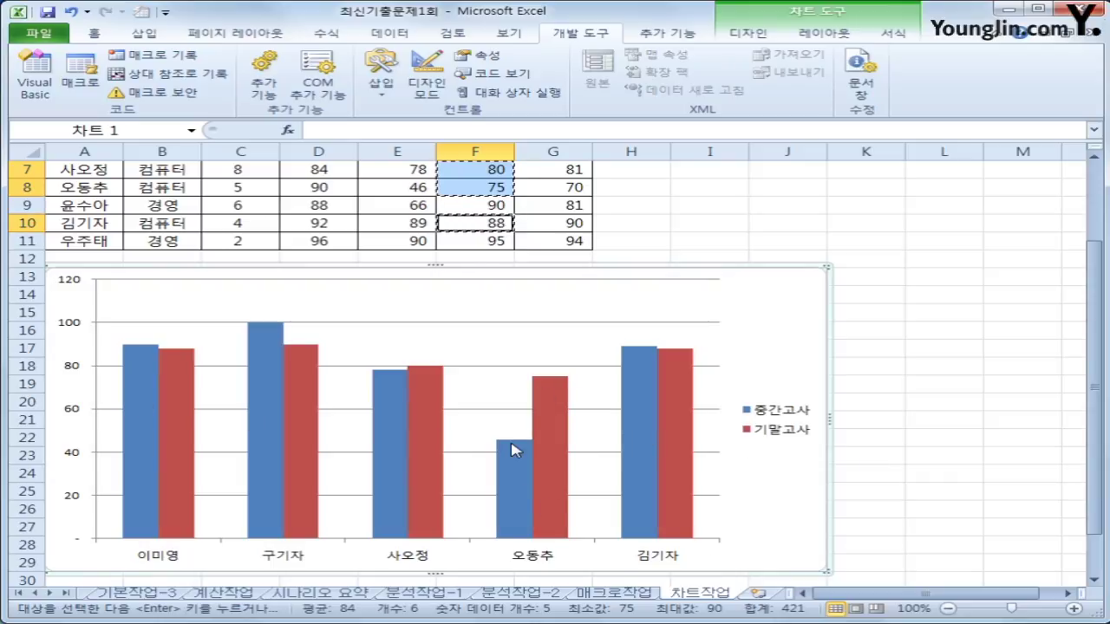
Add a chart title with the 차트 위 option and select its placeholder text.
mouse_move(512, 447)
left_click(818, 33)
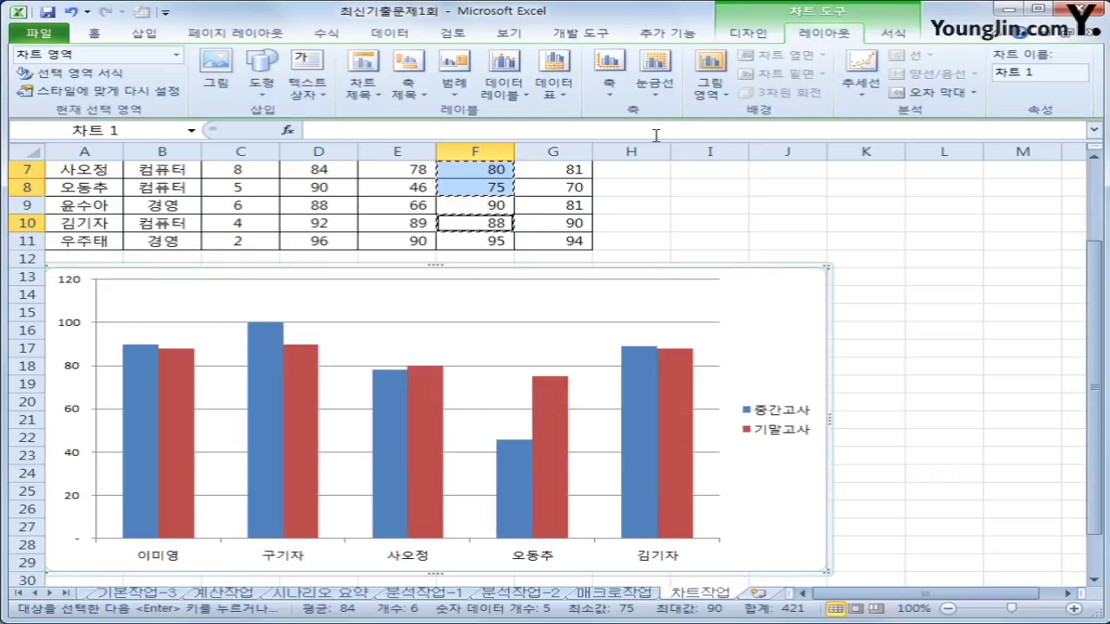
left_click(362, 86)
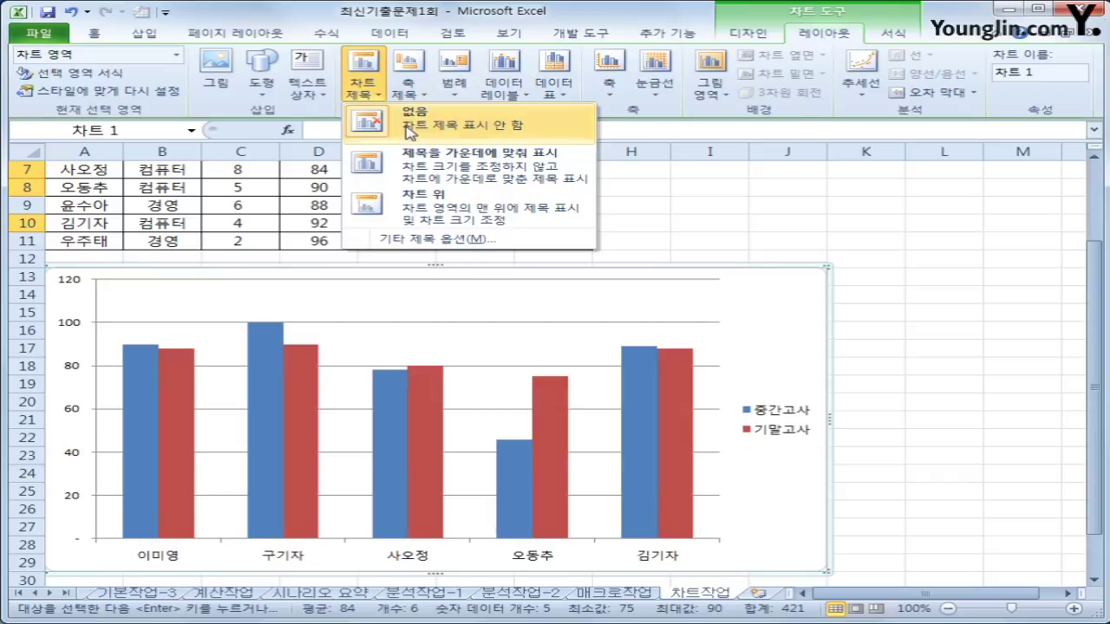
left_click(431, 215)
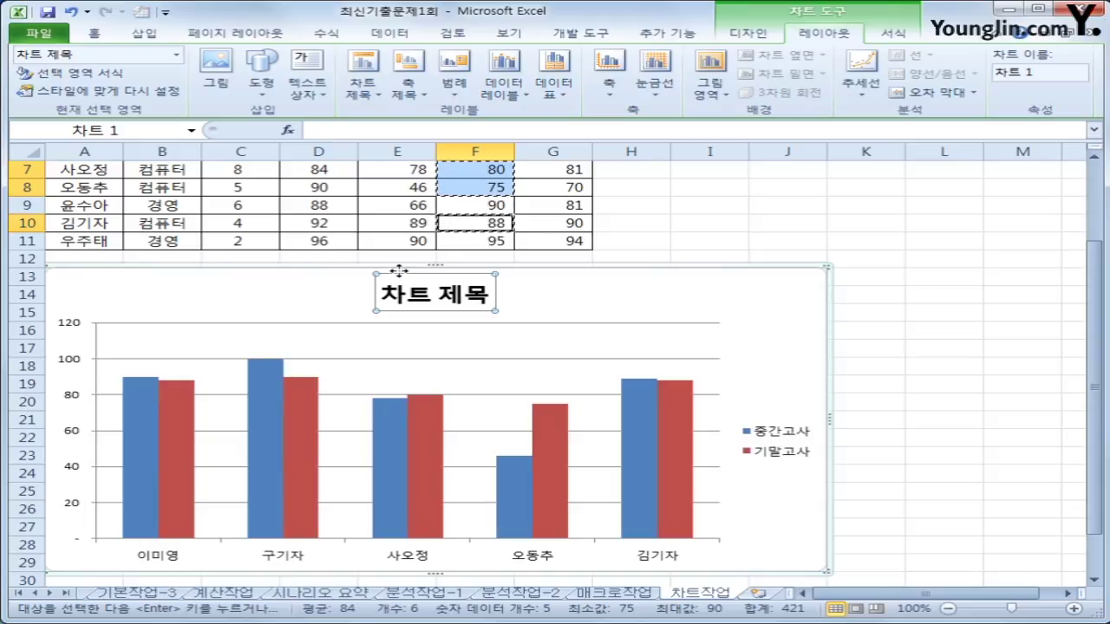
left_click_drag(380, 295, 489, 305)
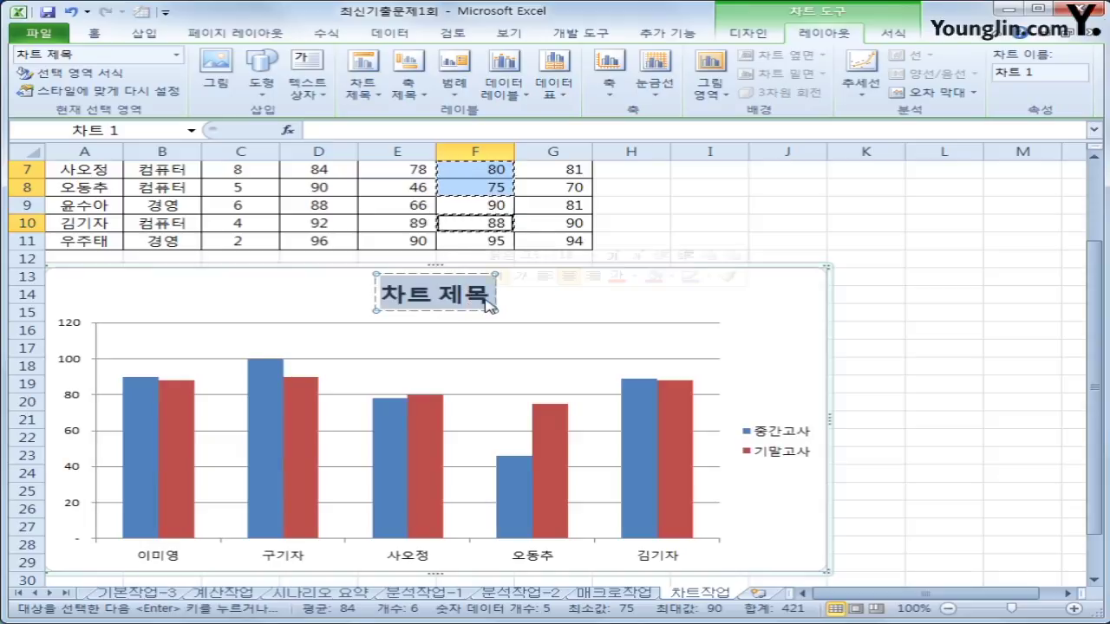
type("컴")
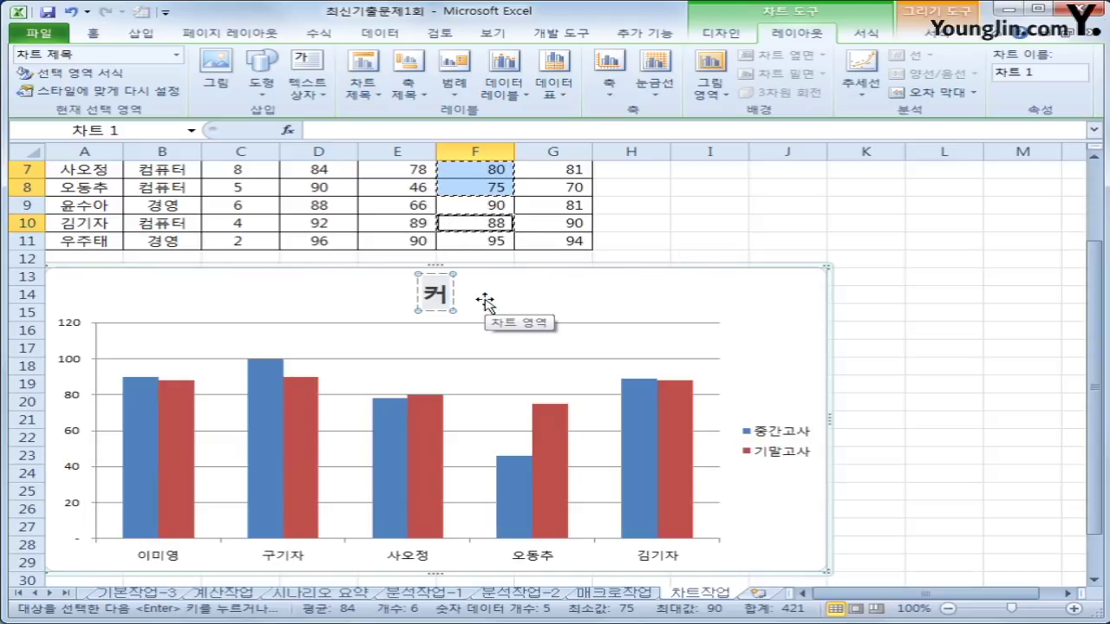
type("퓨터")
key("Escape")
type("전ㄱ")
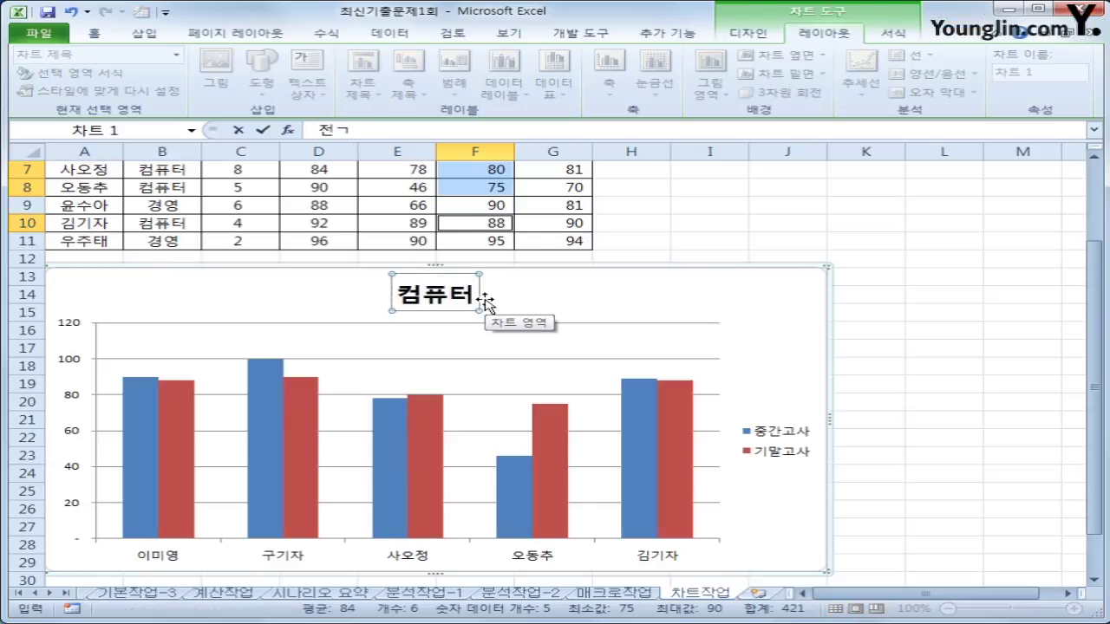
key("Return")
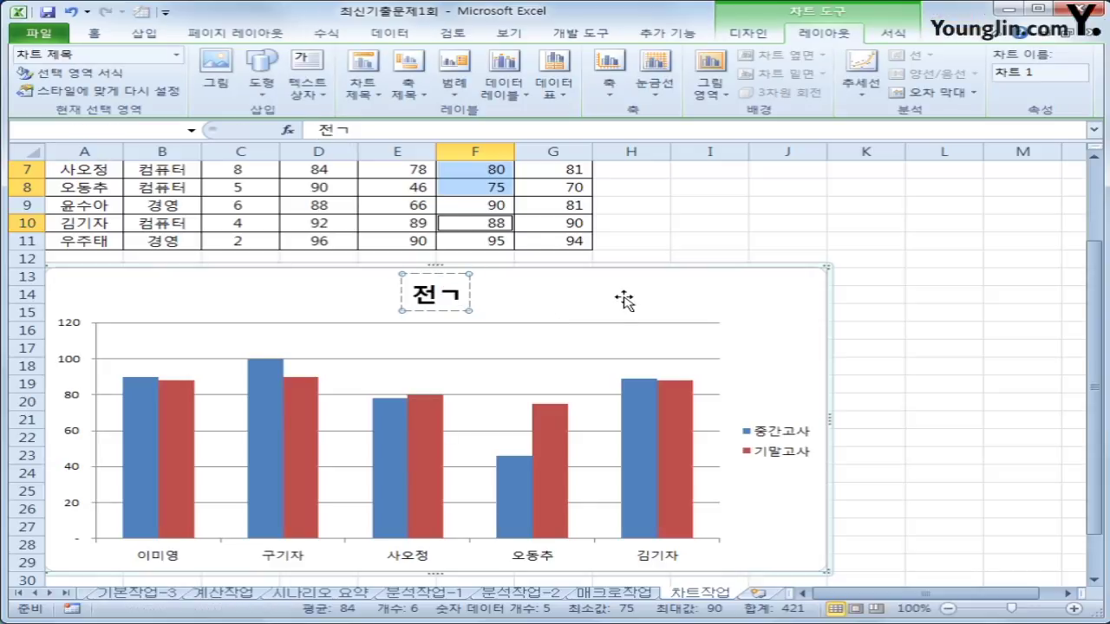
key("BackSpace")
key("BackSpace")
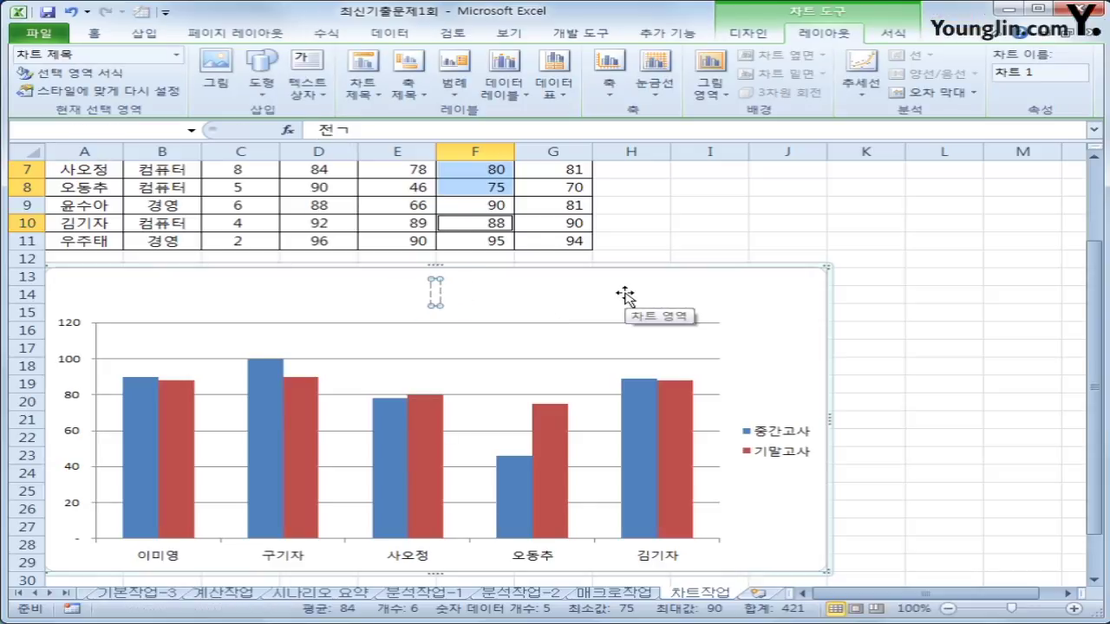
Enter 컴퓨터 전공의 성적현황 as the chart title text.
type("컴퓨")
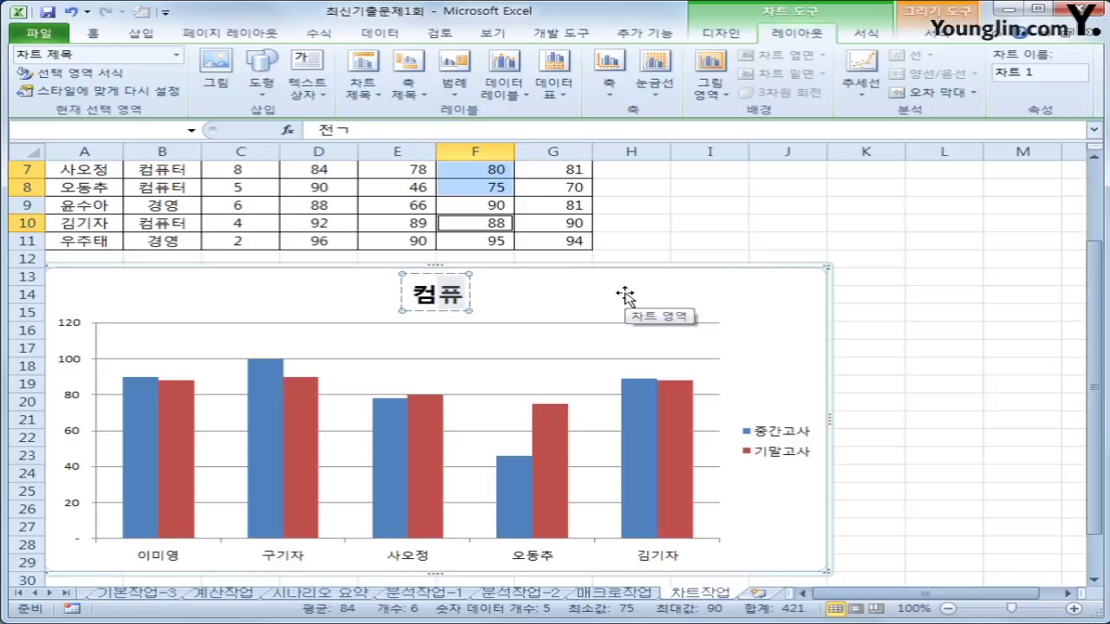
type("터 전공")
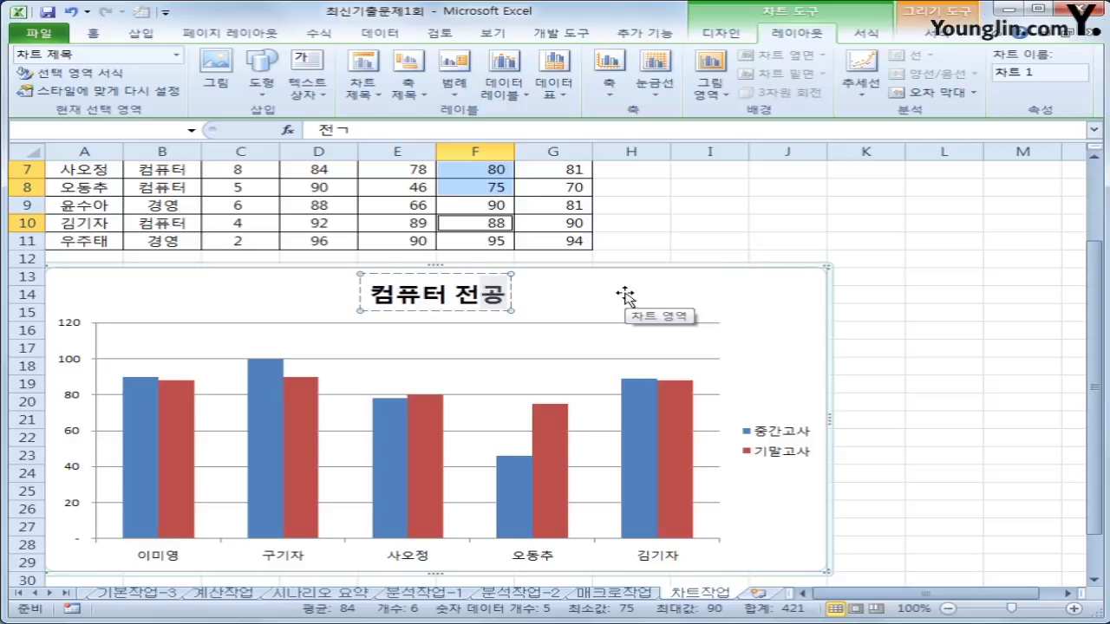
type("의 성적향")
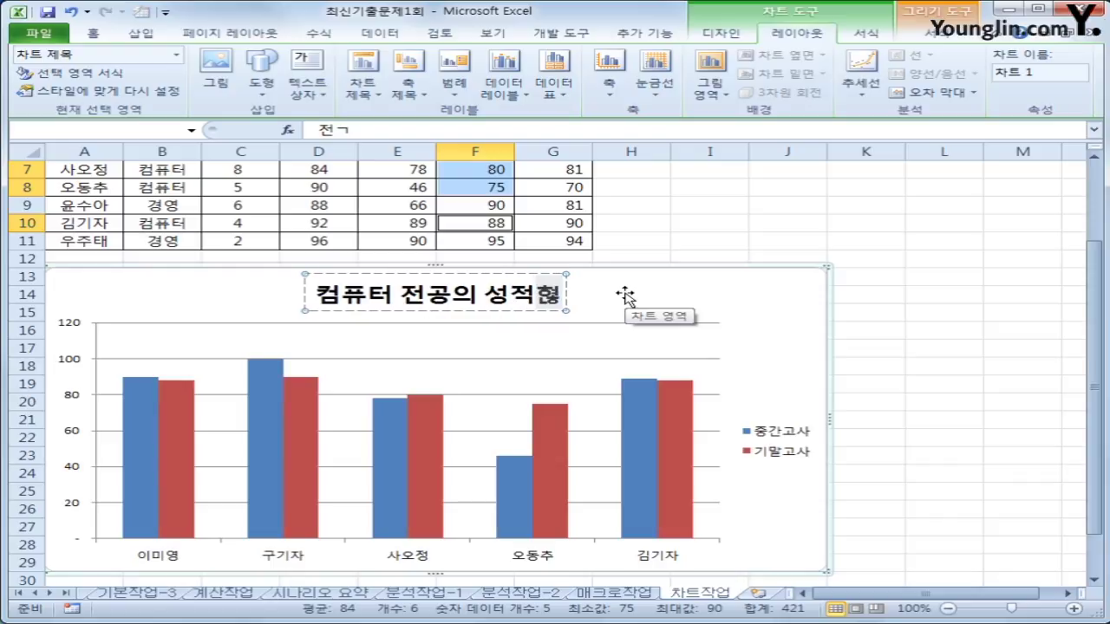
type("황")
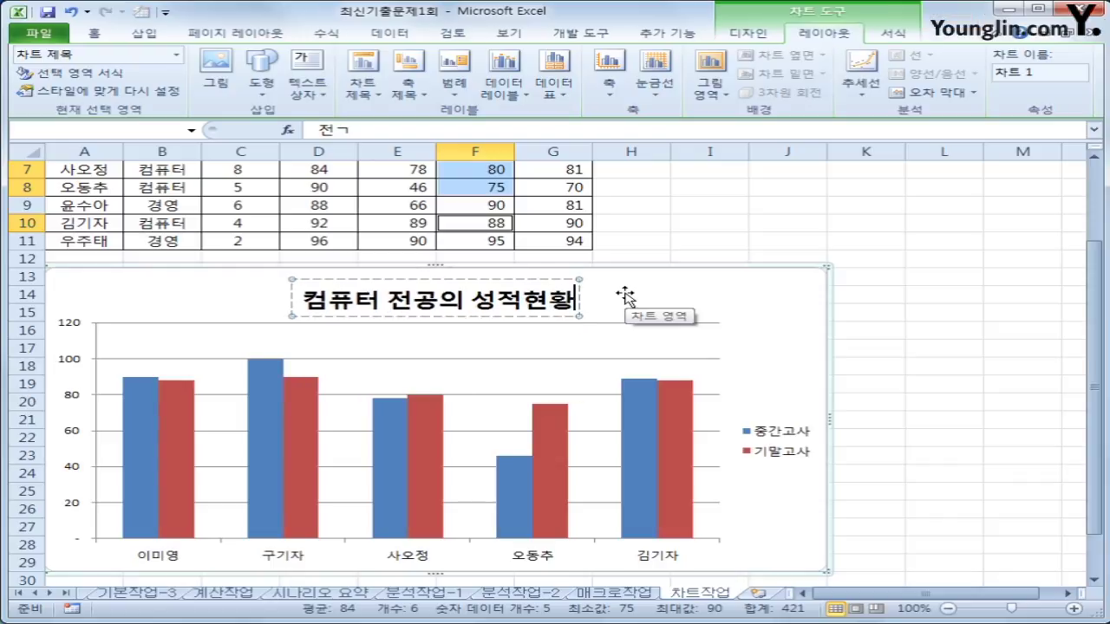
Set the chart title's font to 굴림체.
left_click(492, 305)
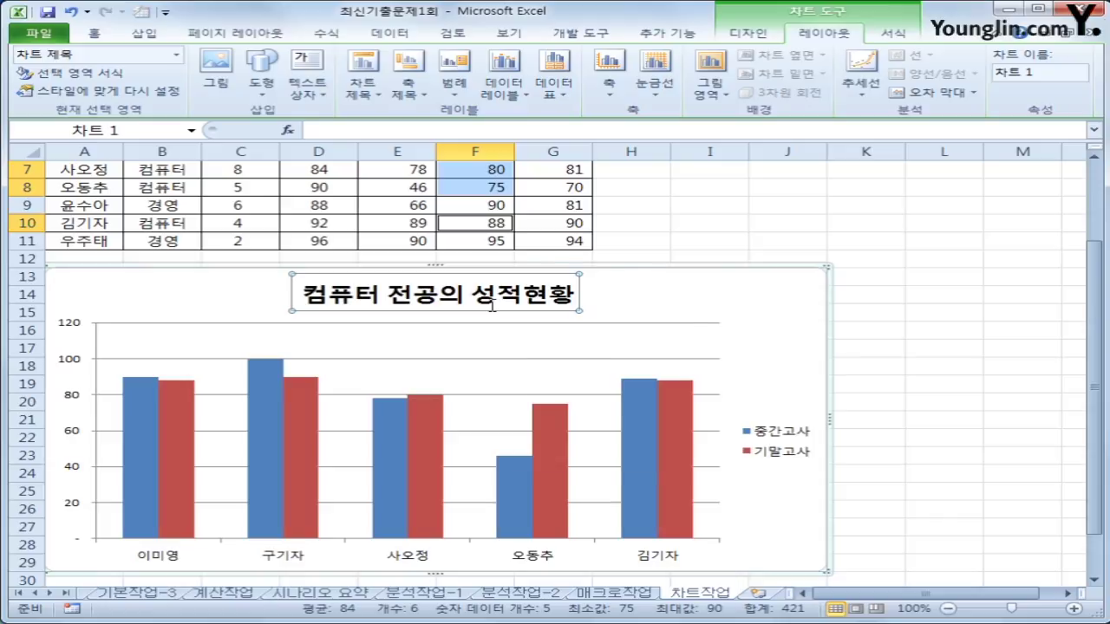
right_click(491, 305)
left_click(553, 260)
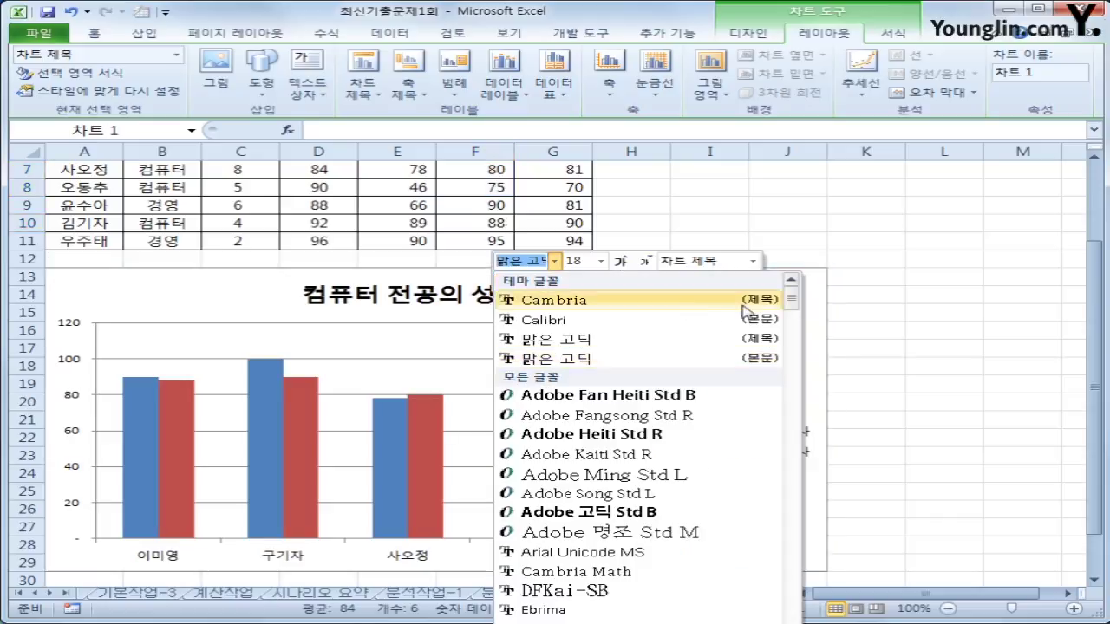
left_click_drag(791, 305, 790, 392)
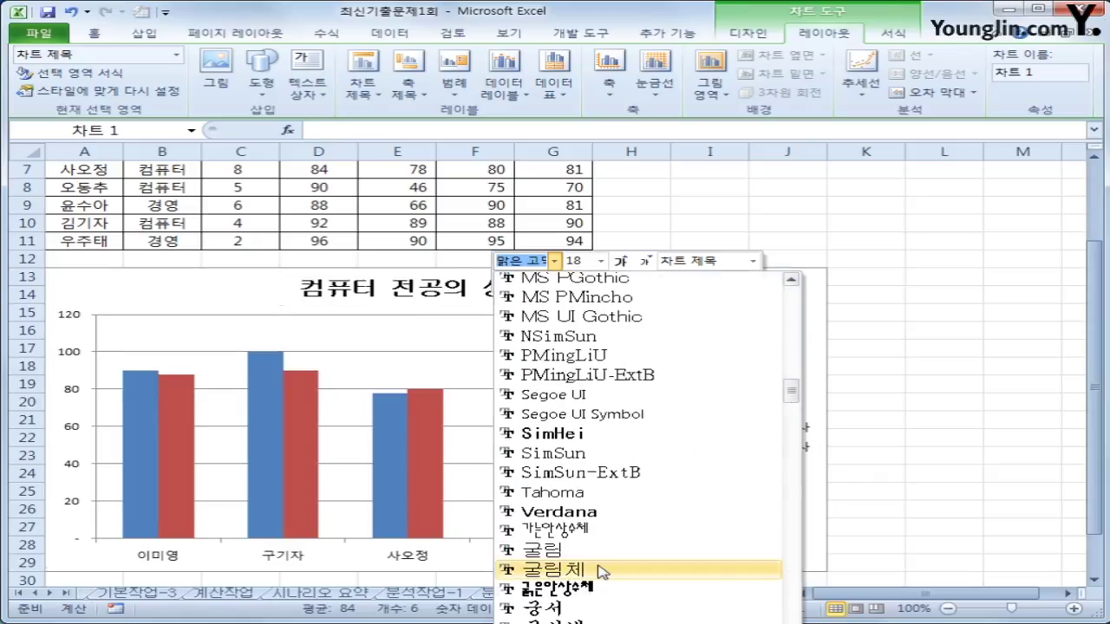
left_click(600, 571)
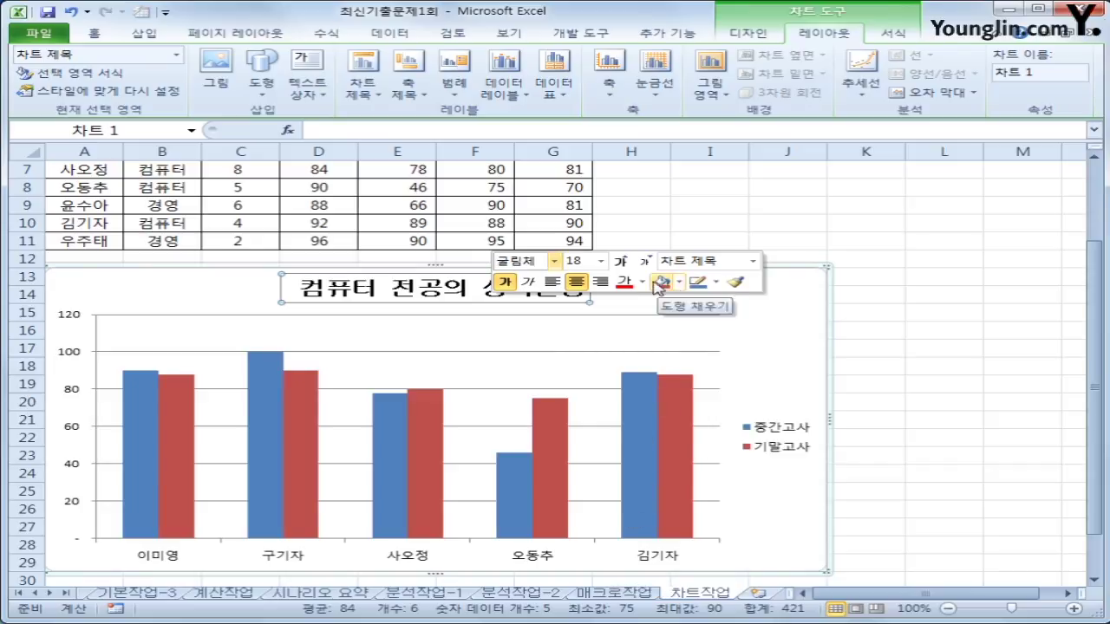
Give the chart title the standard purple font color and the standard yellow shape fill.
left_click(641, 282)
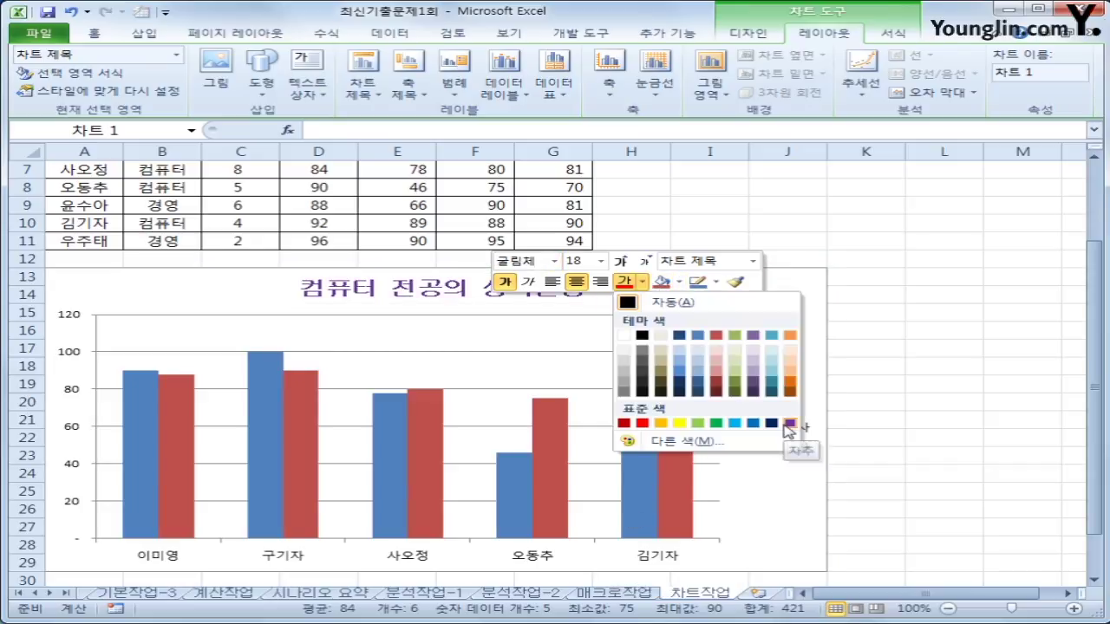
left_click(789, 424)
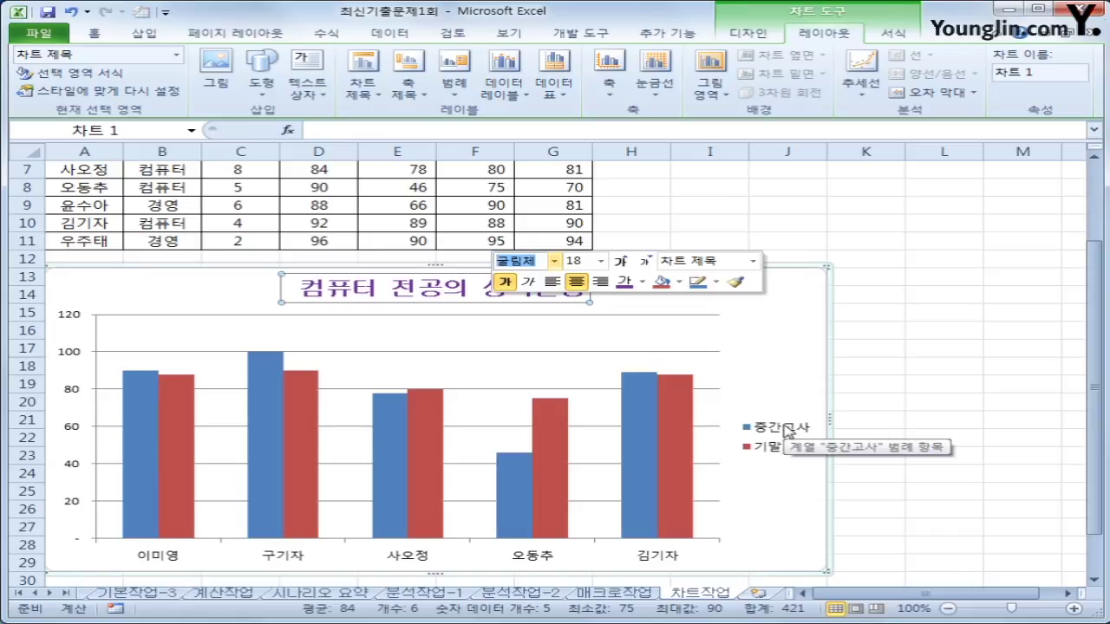
left_click(679, 283)
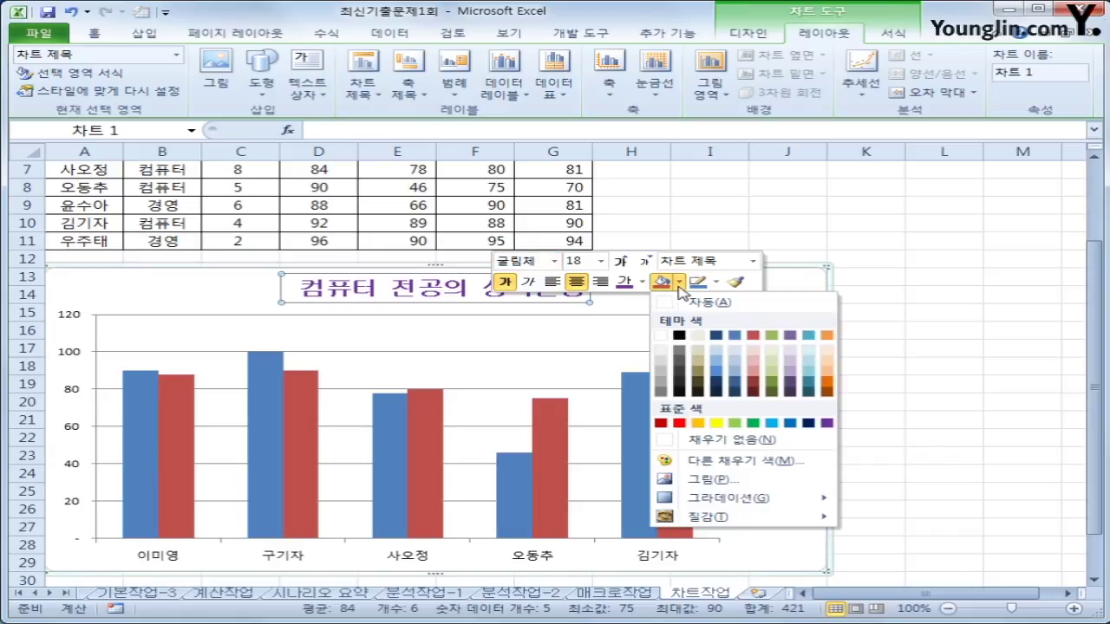
left_click(715, 424)
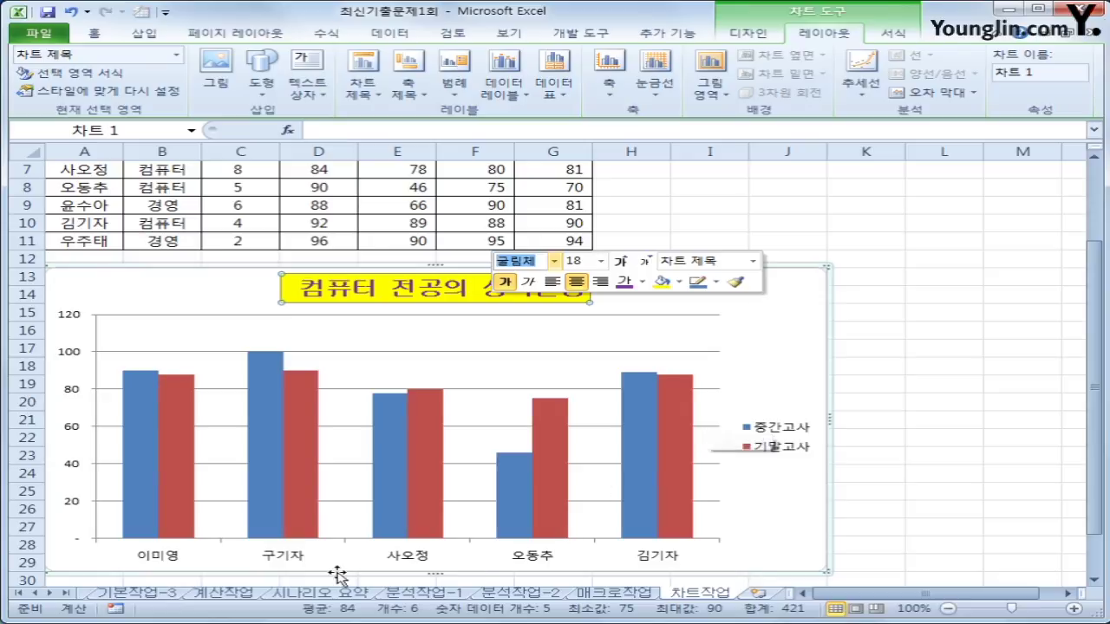
Add a data label with the 안쪽 끝에 position to only the second student's bar in the 중간고사 series.
left_click(272, 444)
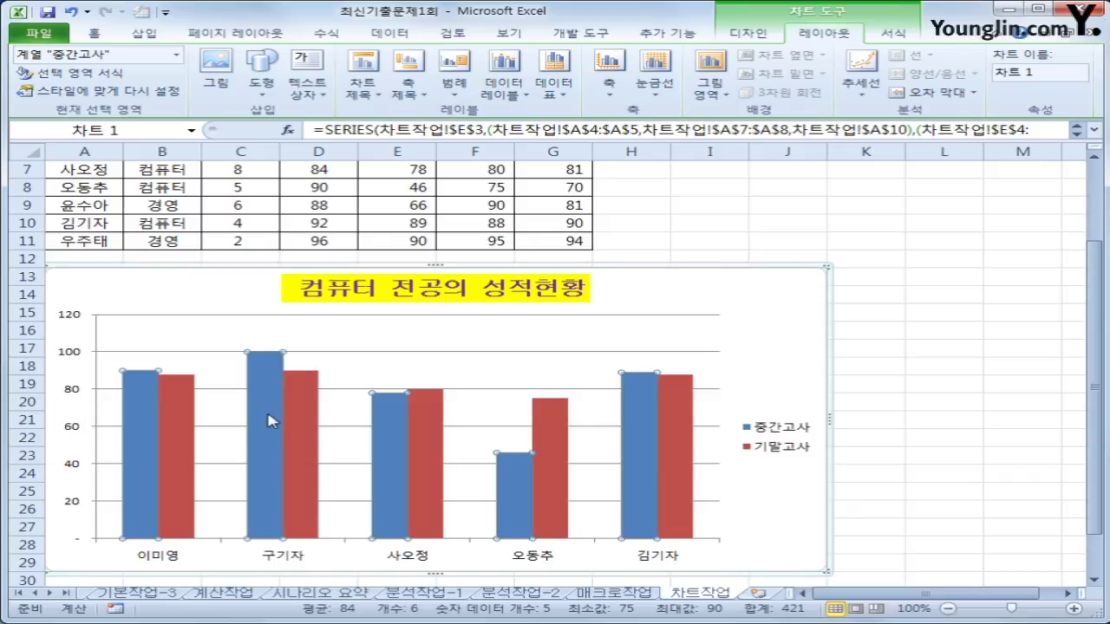
left_click(272, 421)
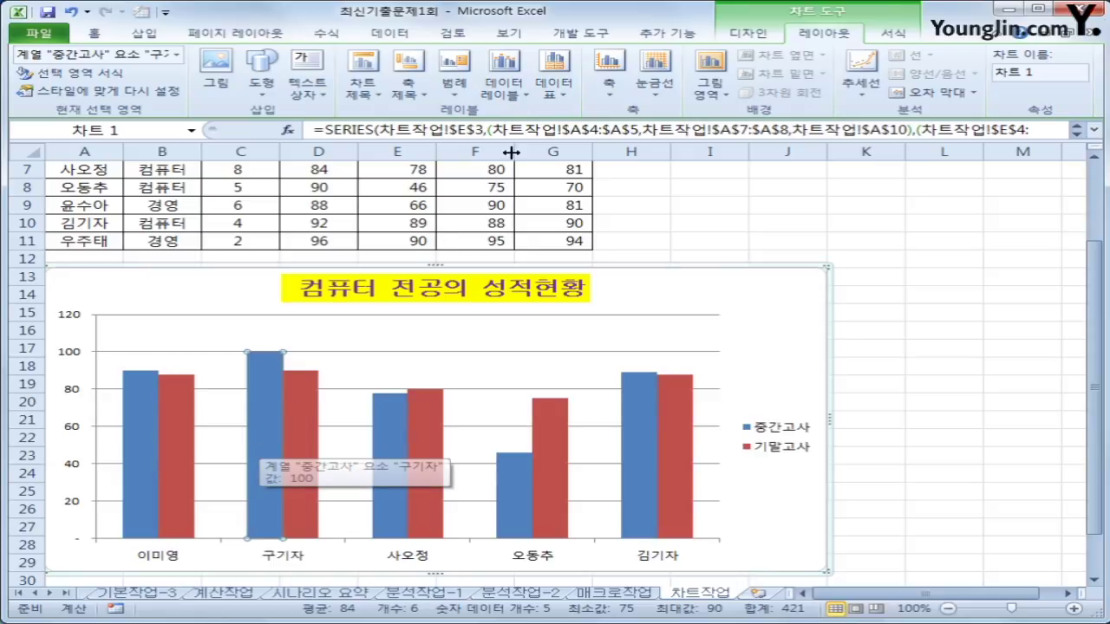
left_click(511, 87)
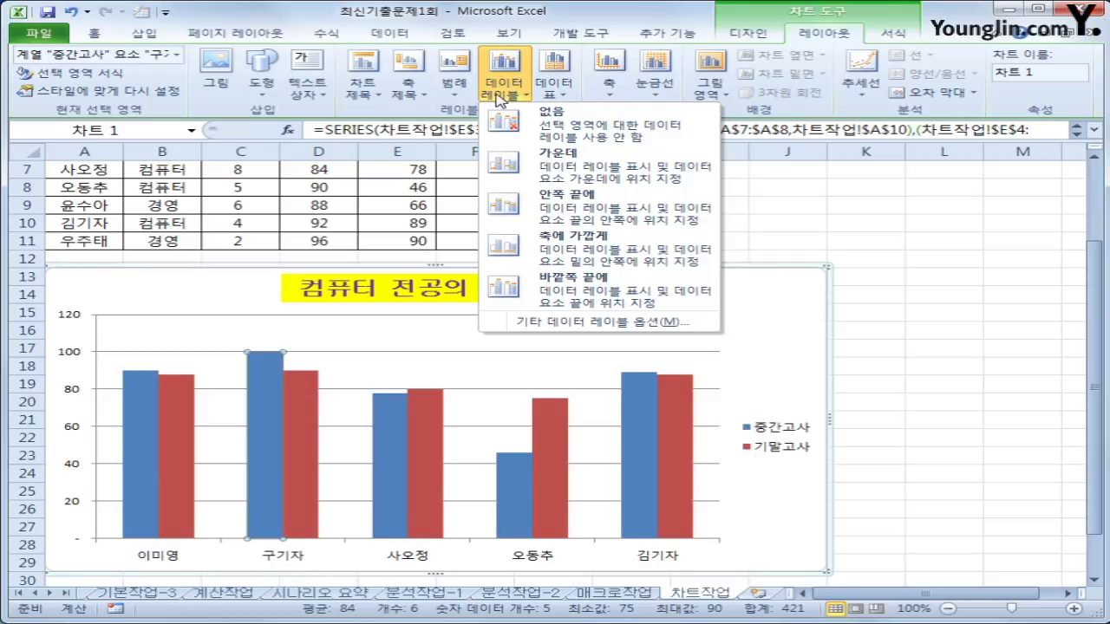
left_click(557, 211)
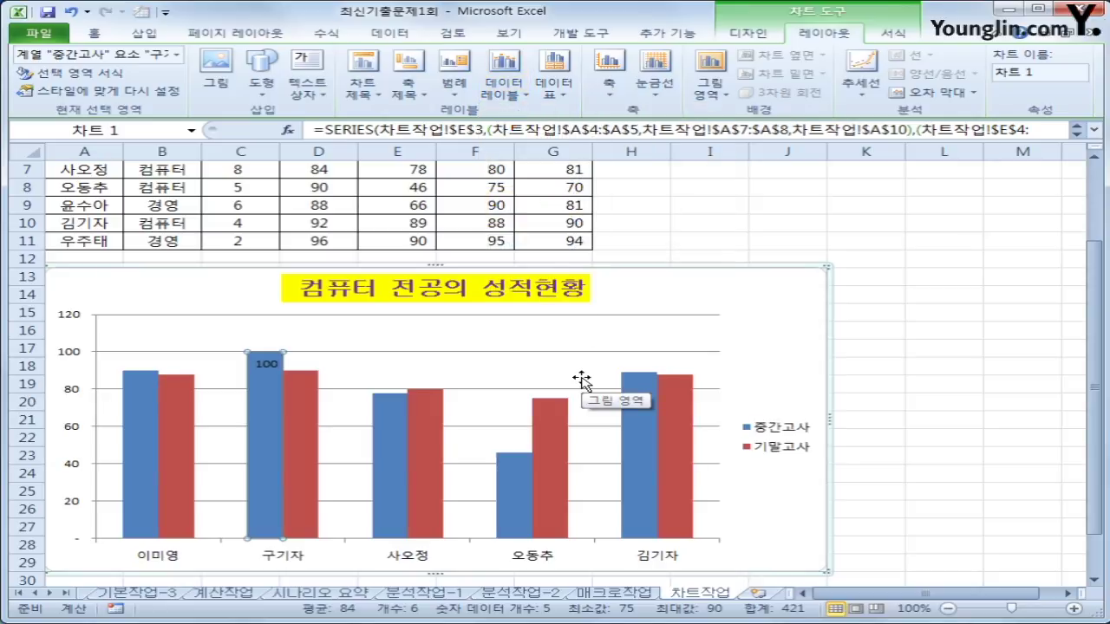
Add a data label with the 안쪽 끝에 position to only the second student's bar in the 기말고사 series.
left_click(305, 459)
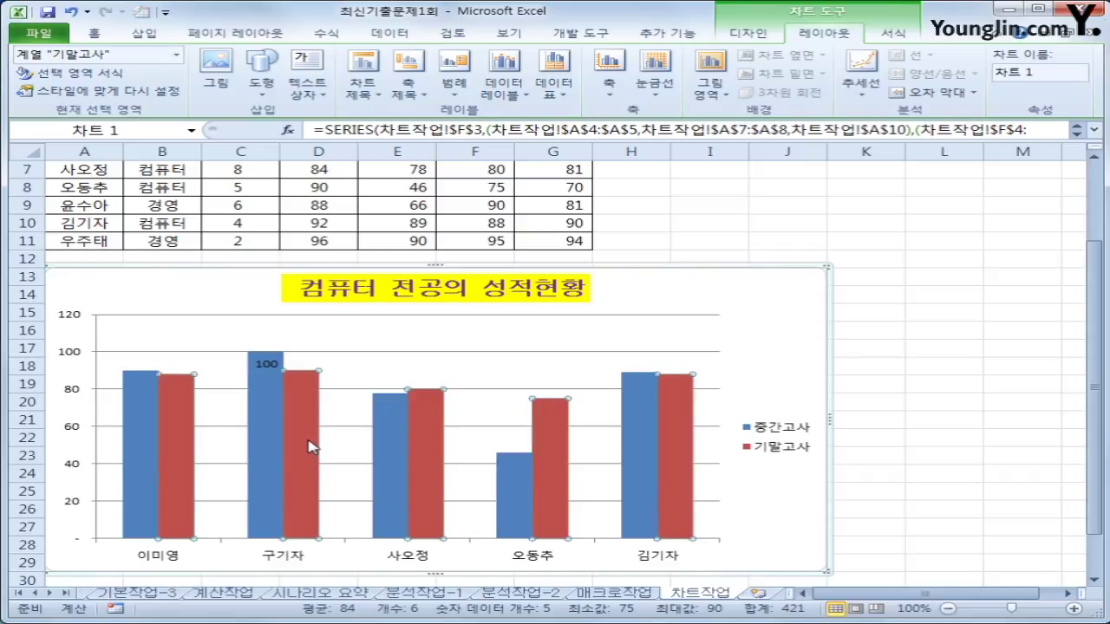
left_click(310, 446)
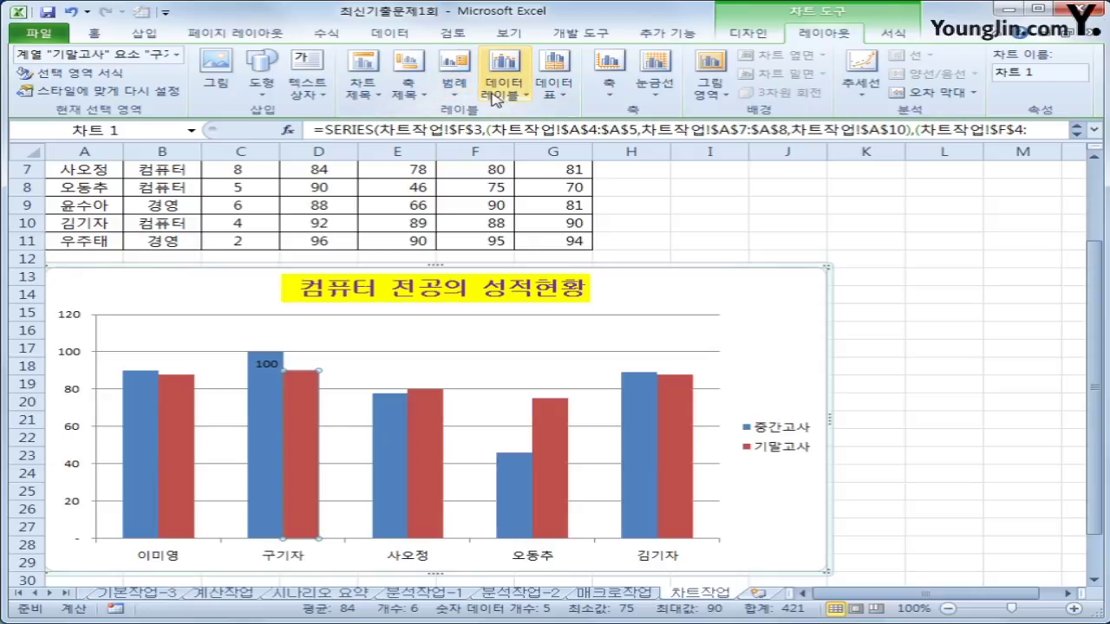
left_click(495, 99)
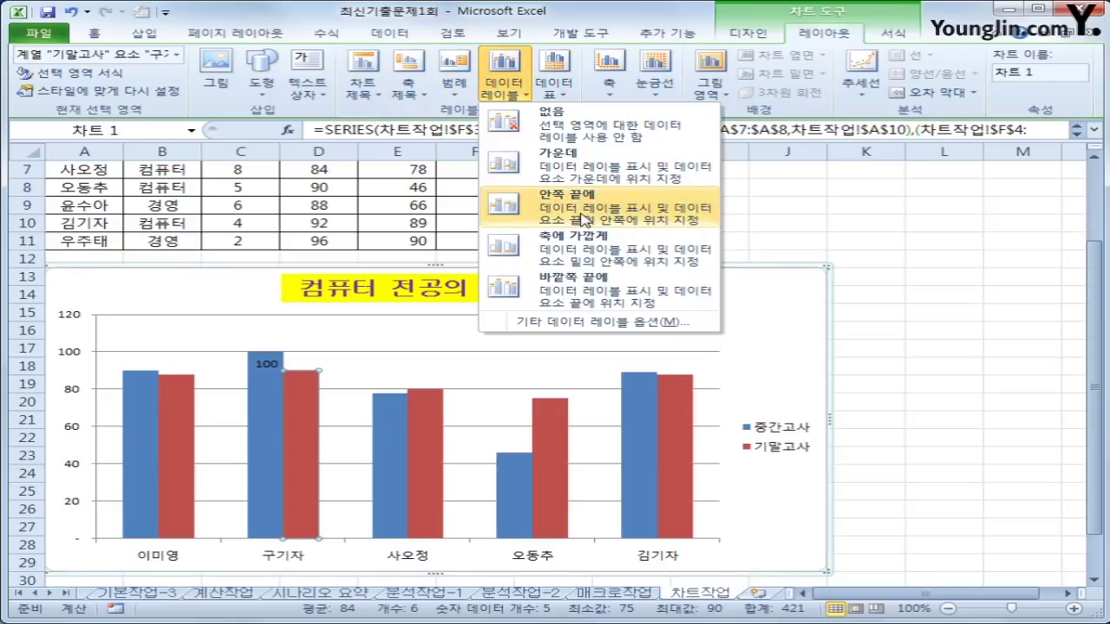
left_click(582, 218)
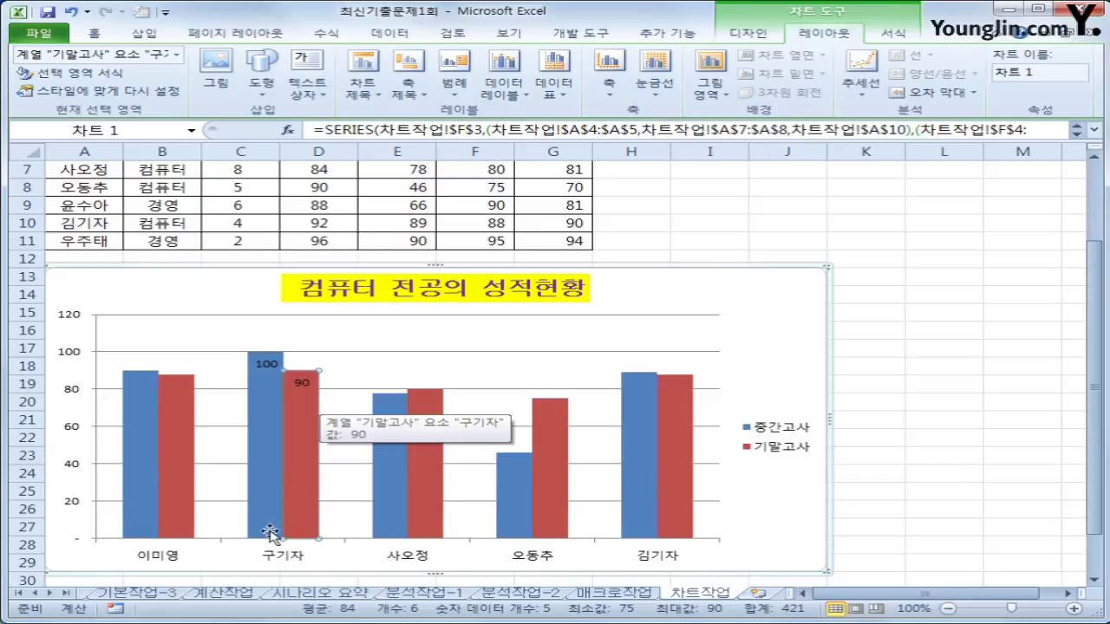
Fix the vertical value axis maximum at 100 and its major unit at 10.
left_click(80, 395)
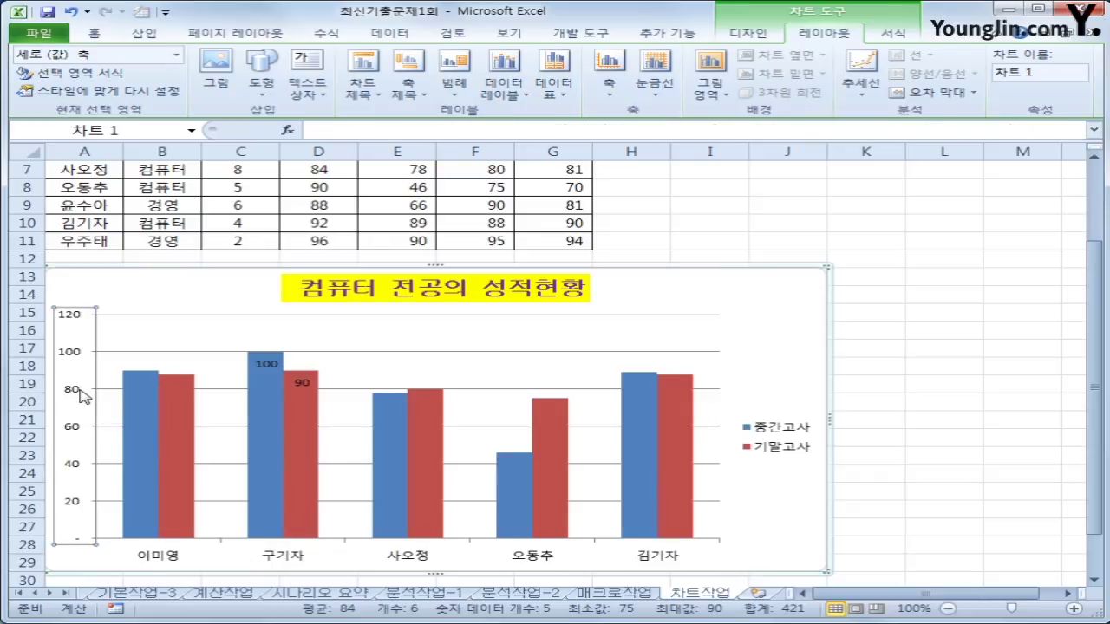
right_click(80, 395)
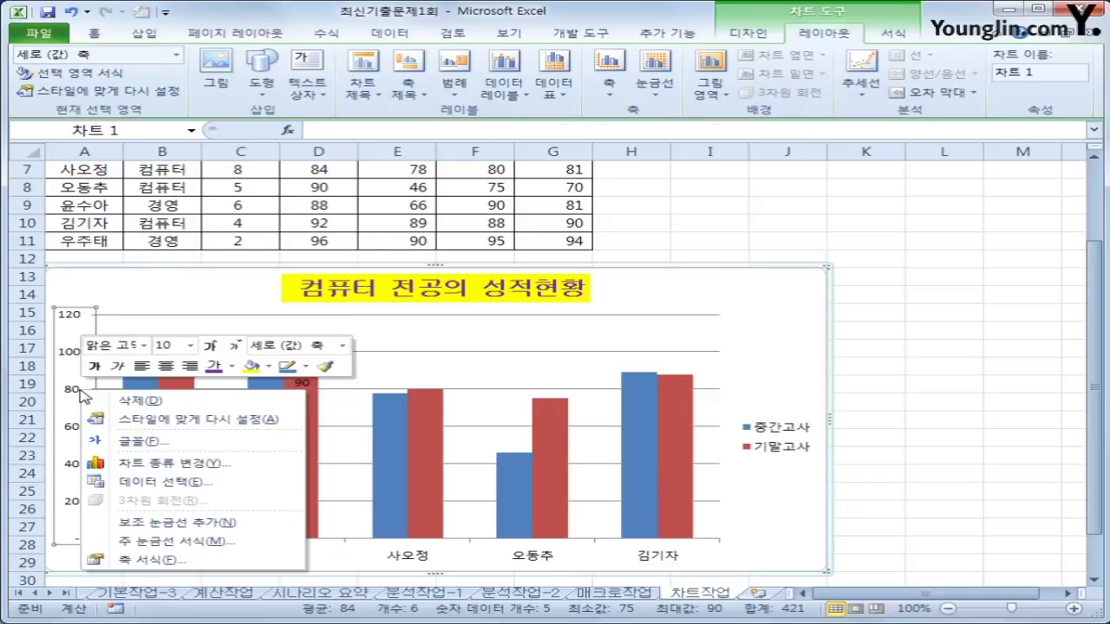
left_click(160, 565)
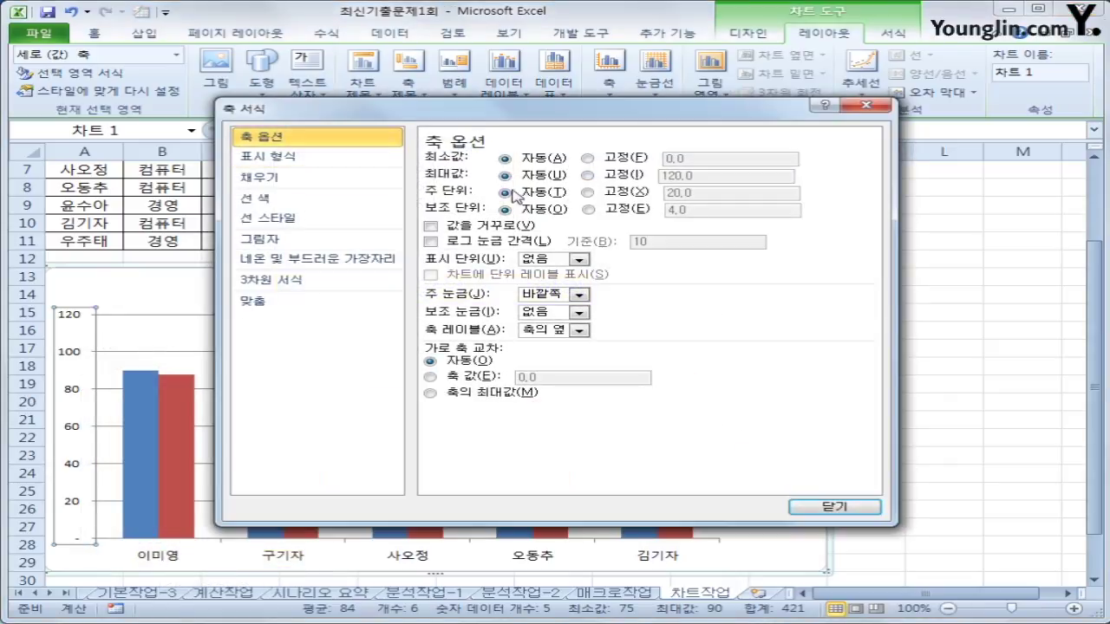
left_click(587, 175)
left_click(728, 178)
double_click(728, 178)
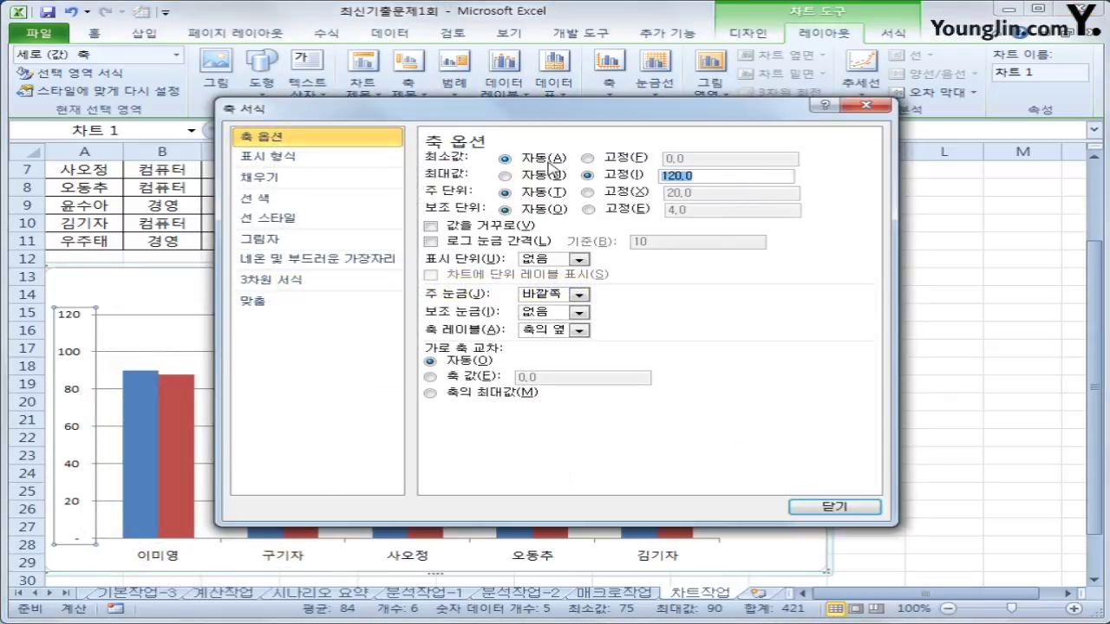
type("100")
left_click(617, 192)
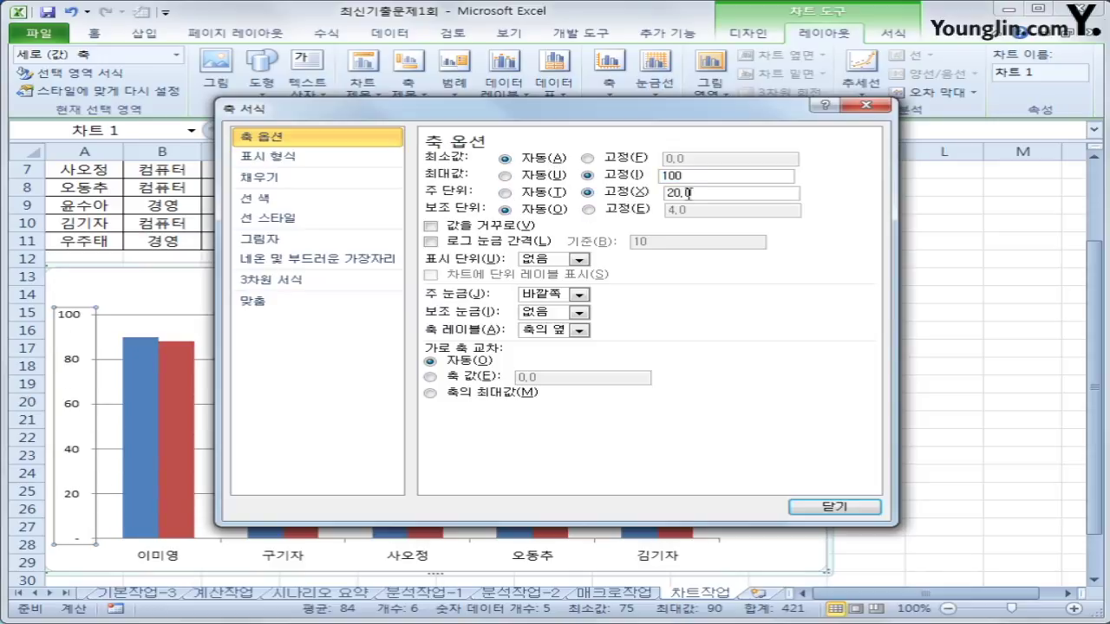
type("10")
left_click(793, 507)
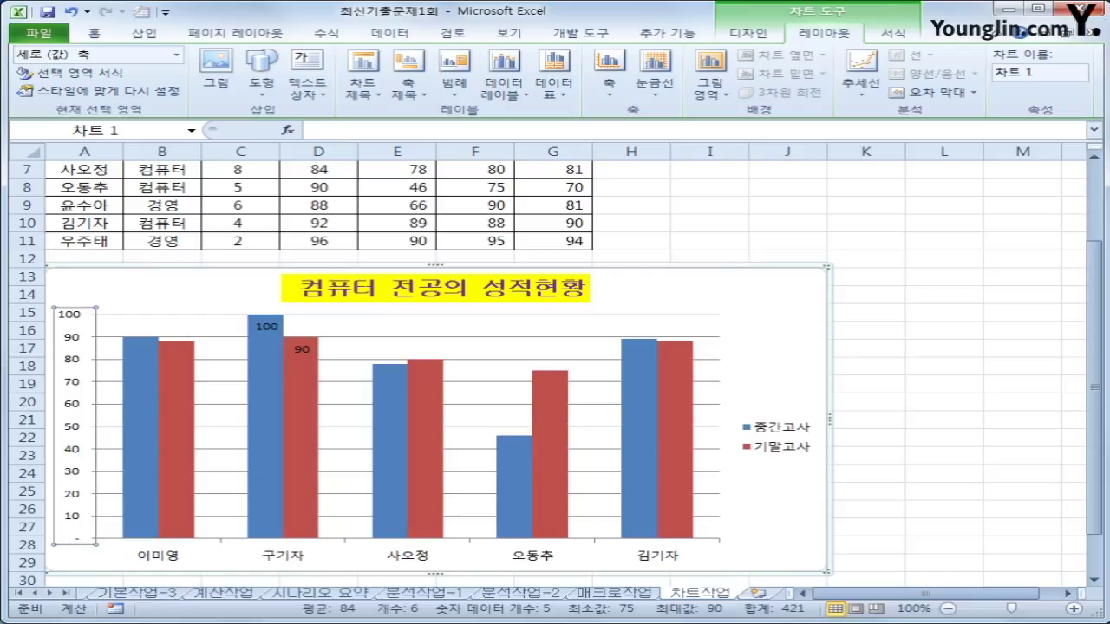
Turn on rounded corners (둥근 모서리) in the chart area's border style.
right_click(681, 286)
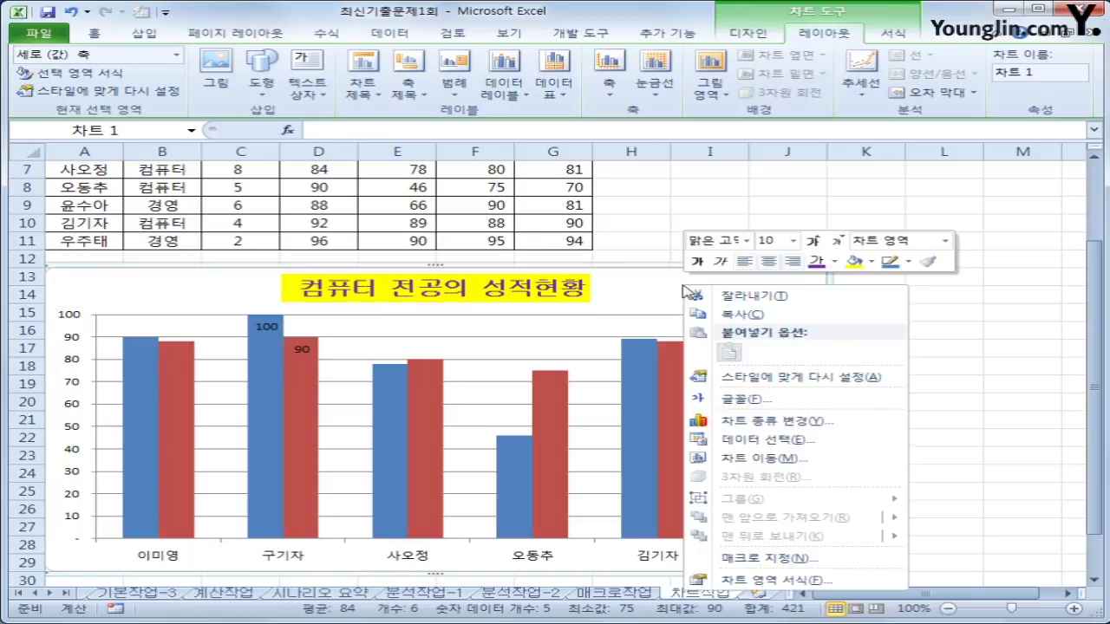
left_click(776, 580)
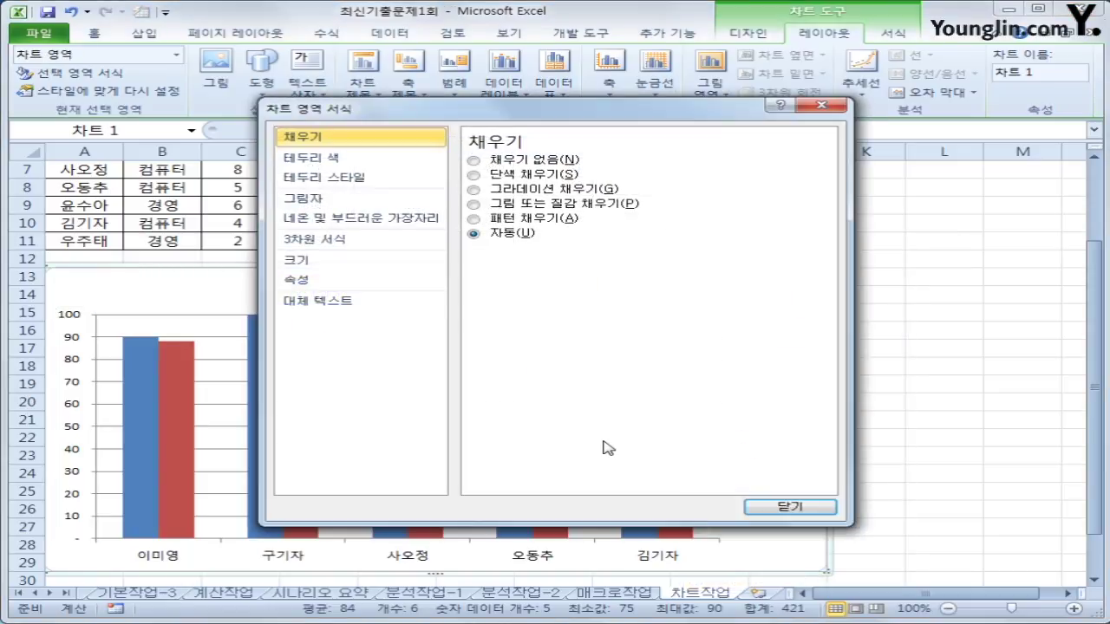
left_click(364, 178)
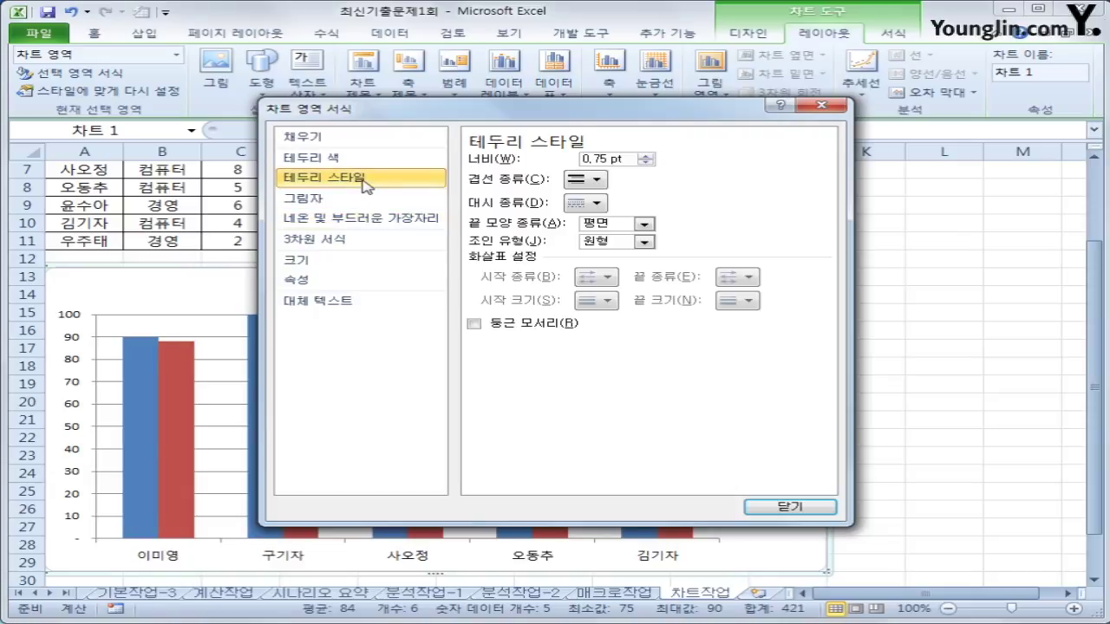
left_click(505, 325)
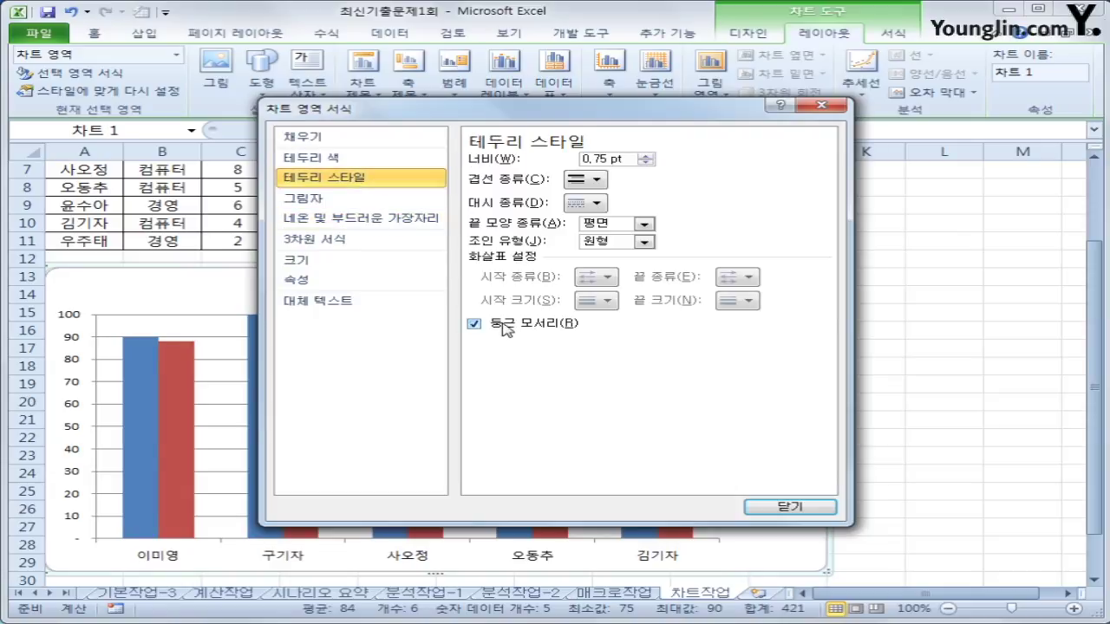
Apply the outer shadow preset 오프셋 아래쪽 to the chart area and deselect the chart.
left_click(317, 201)
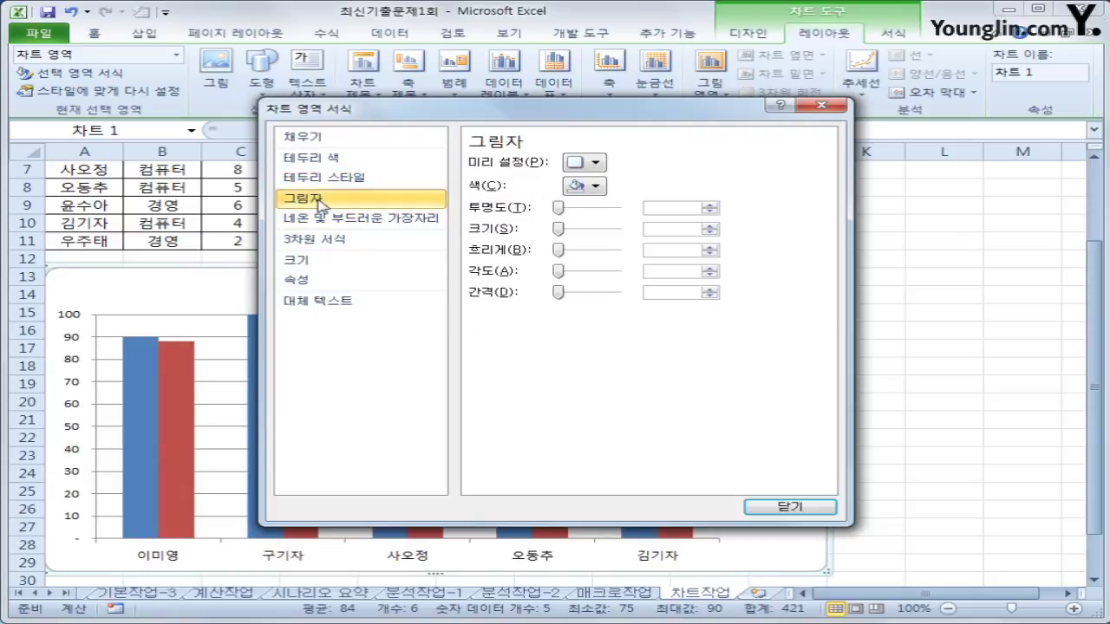
left_click(586, 162)
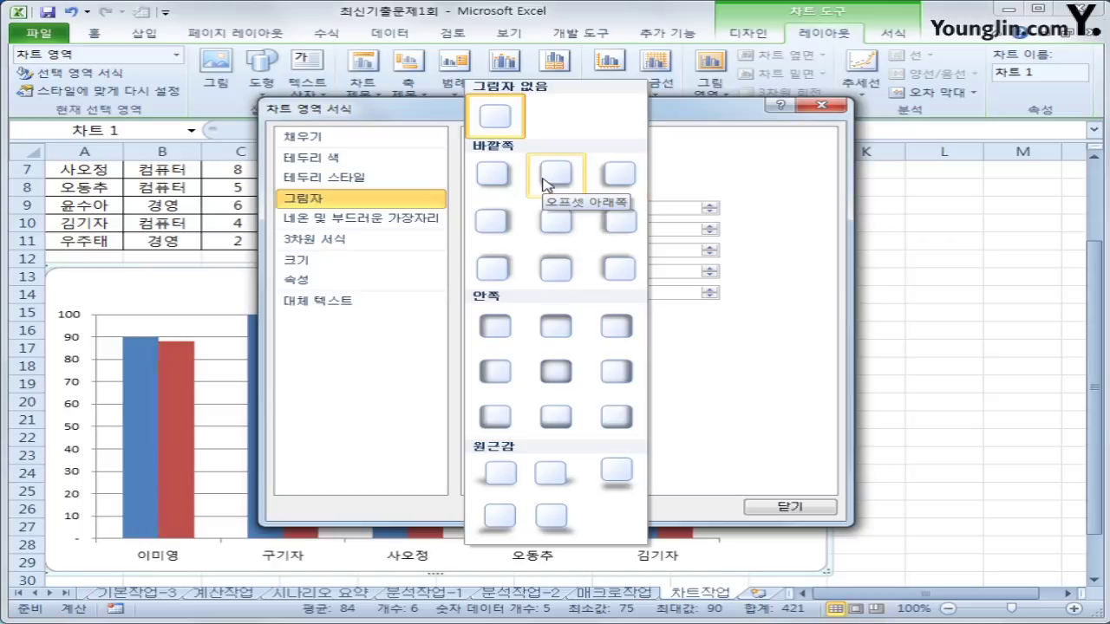
left_click(552, 182)
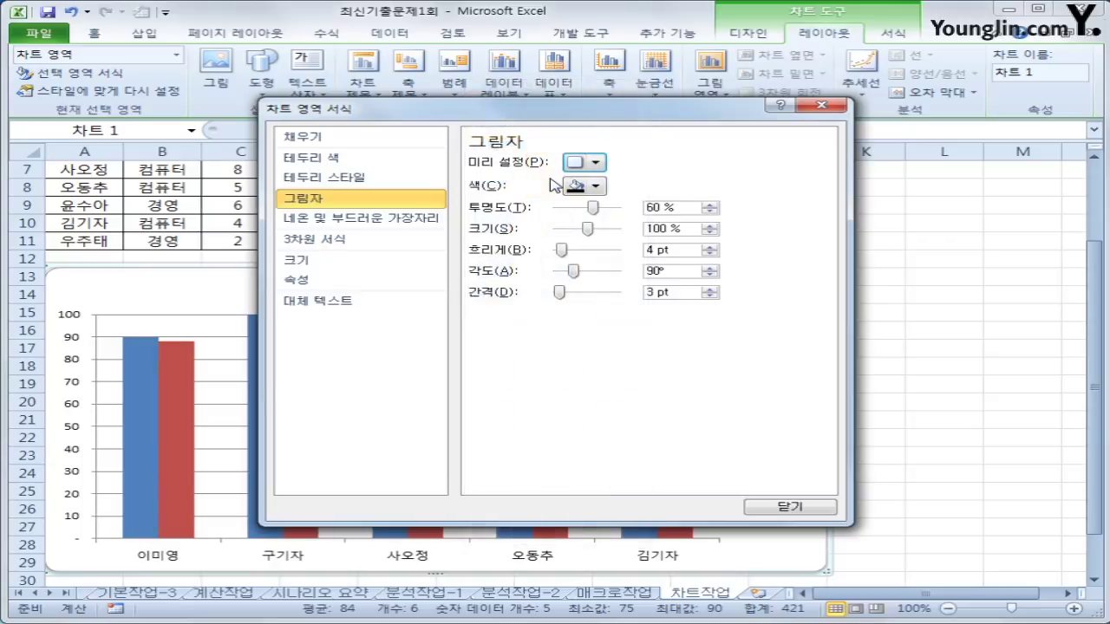
left_click(755, 507)
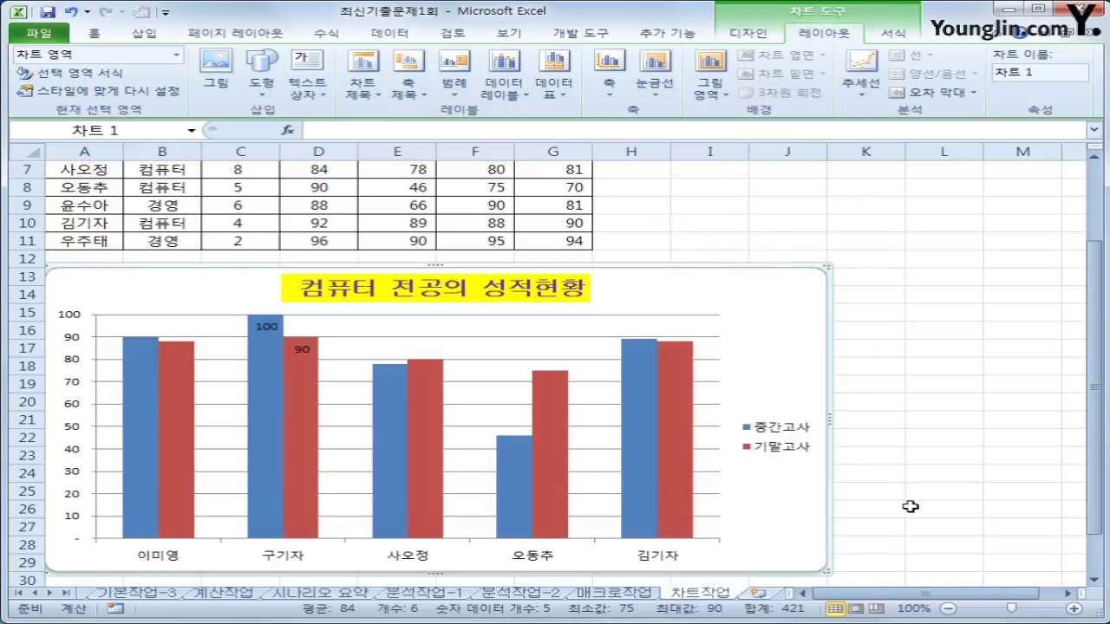
left_click(911, 506)
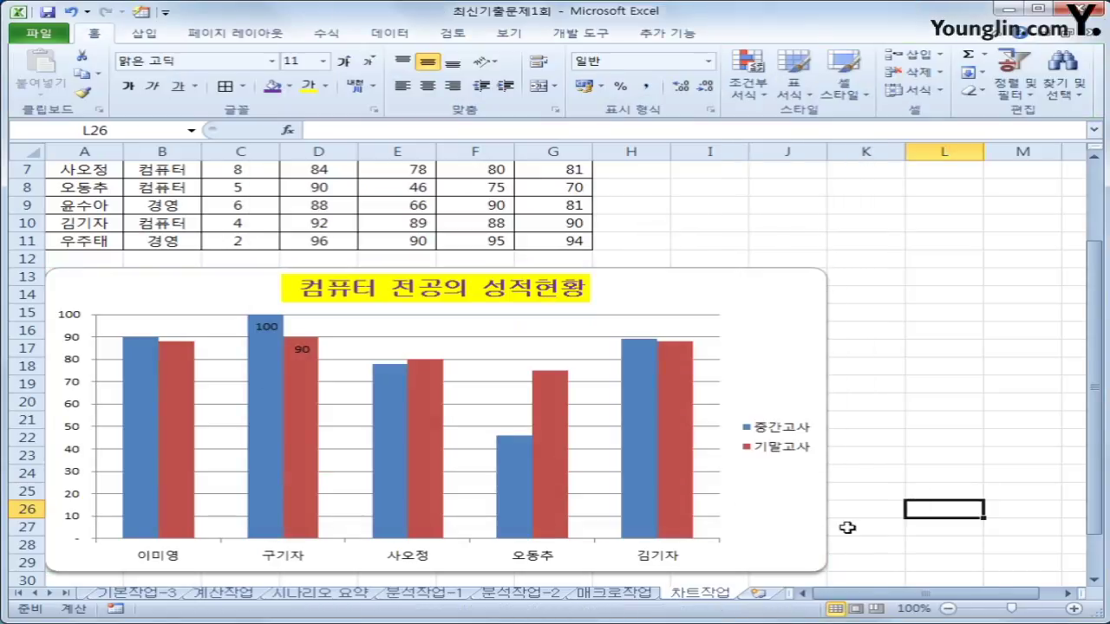